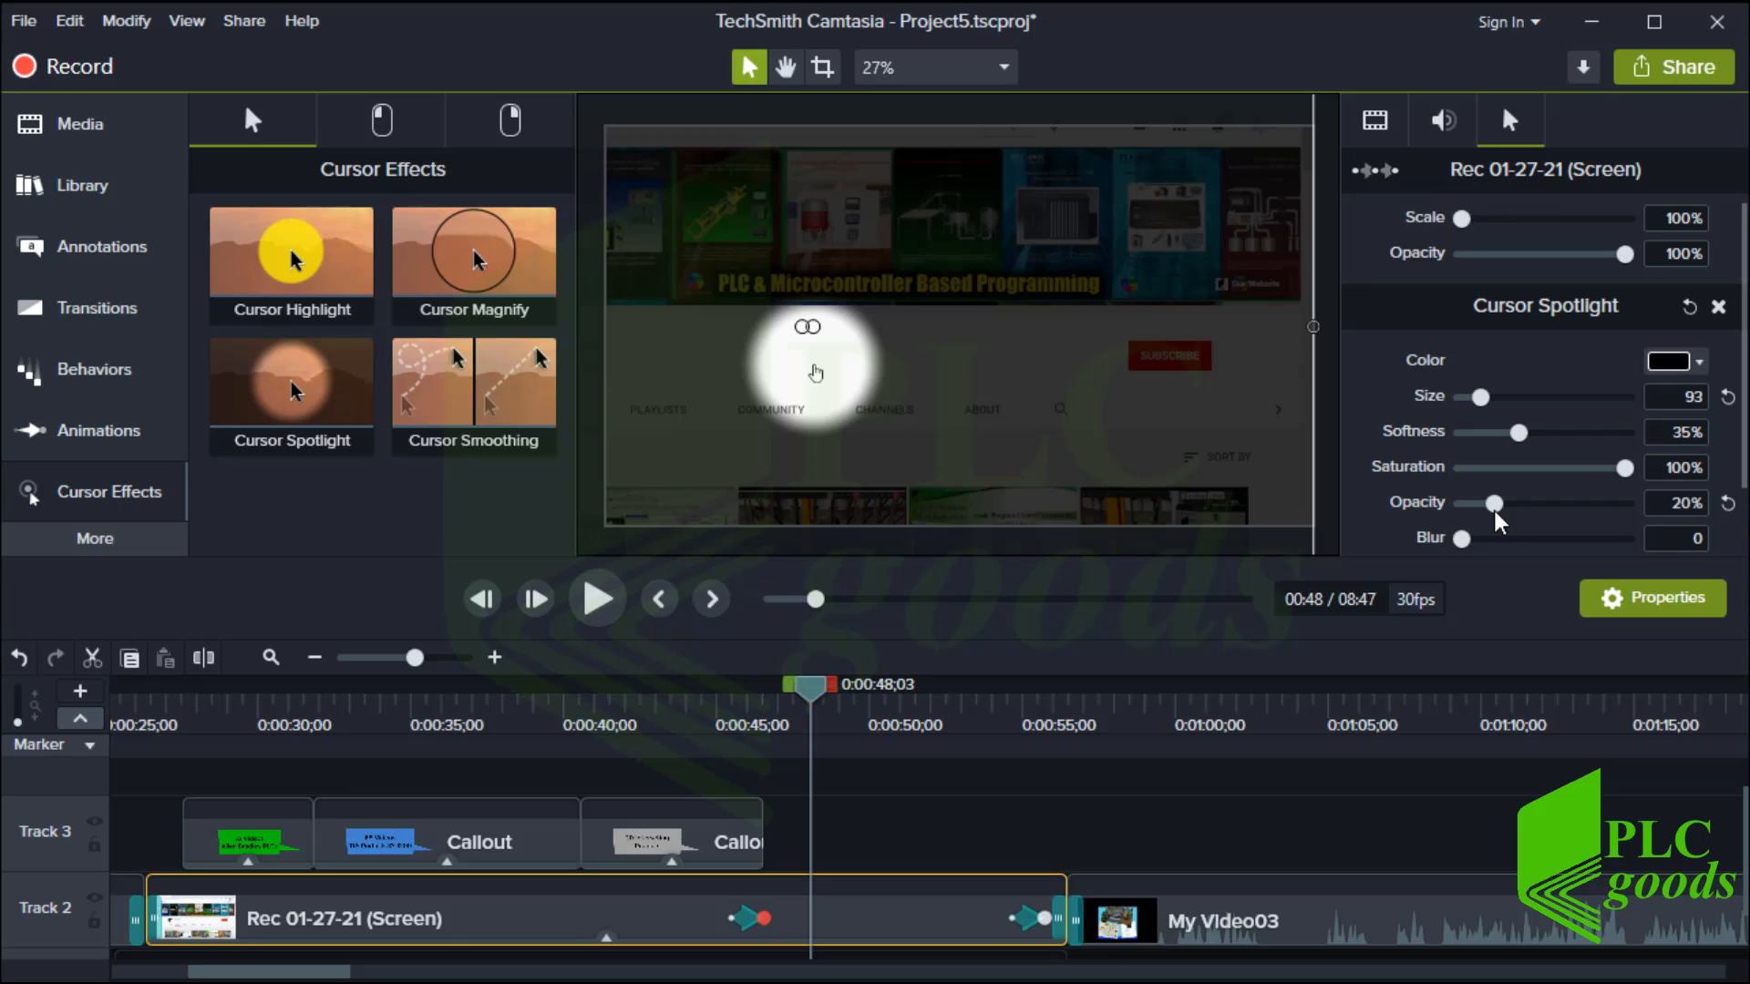
# - Remove the Cursor Spotlight effect from the Rec 01-27-21 (Screen) clip
pyautogui.click(1716, 307)
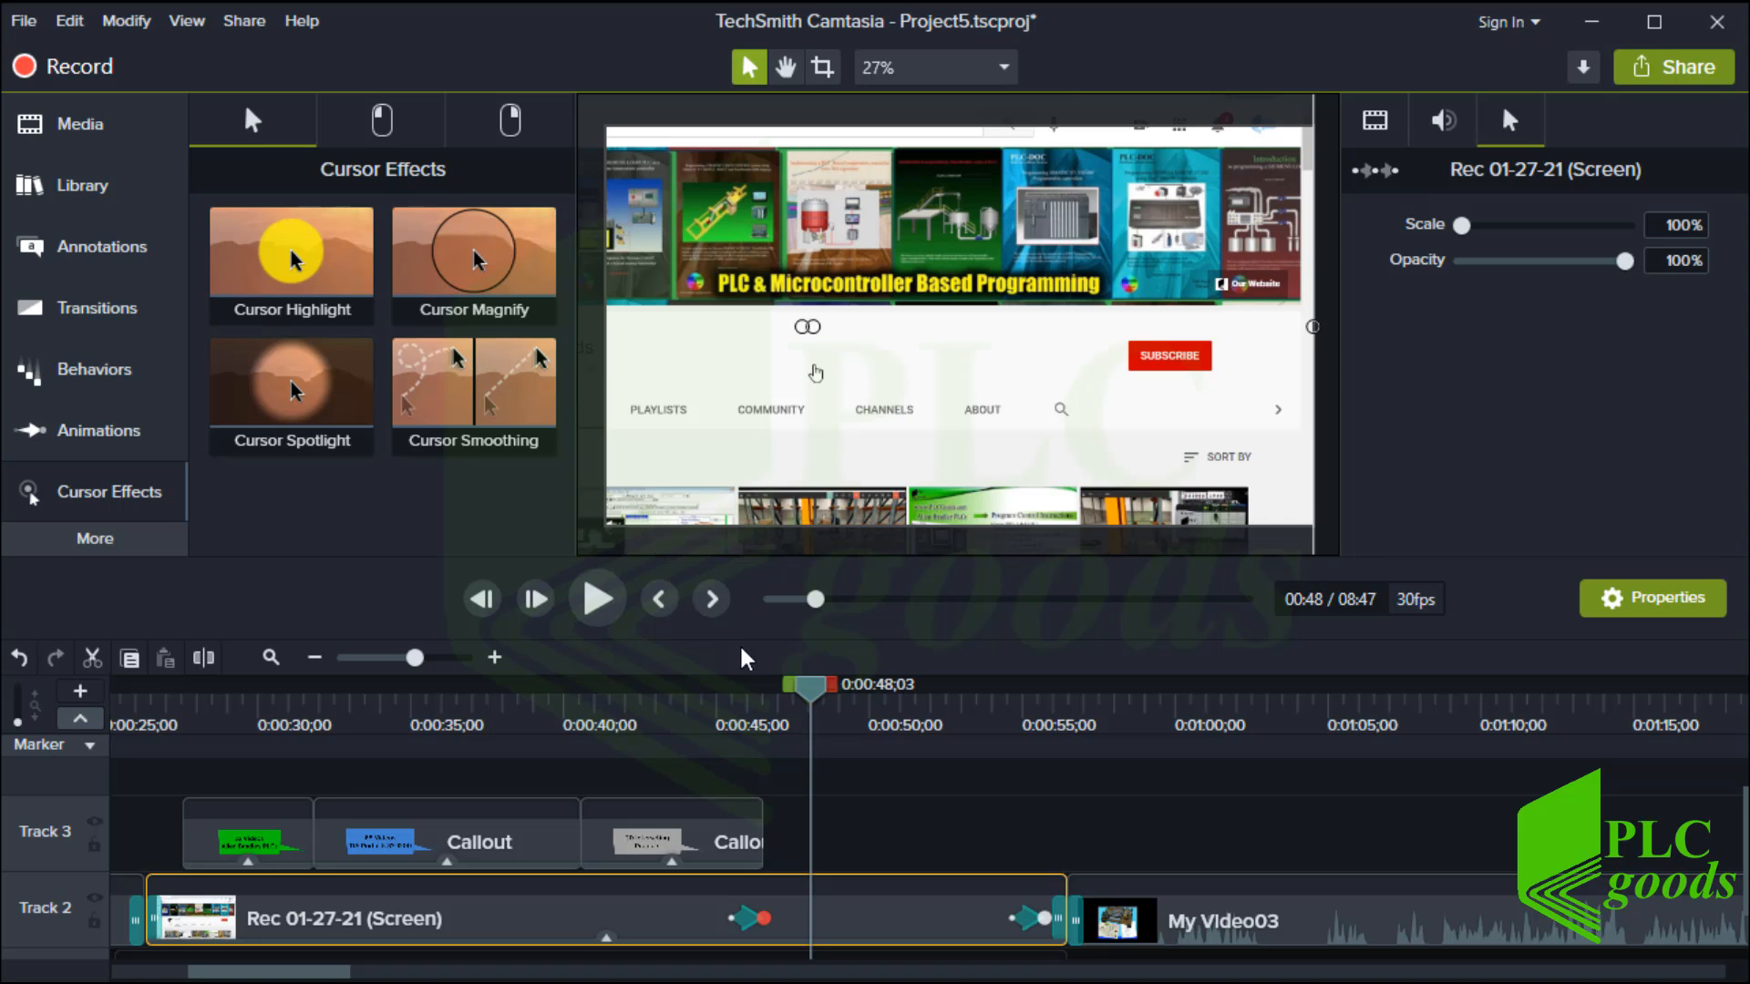
# - Cut the timeline range from about 0:00:48 to 0:00:49;10 out of the screen recording
pyautogui.moveTo(814, 705); pyautogui.dragTo(875, 704)
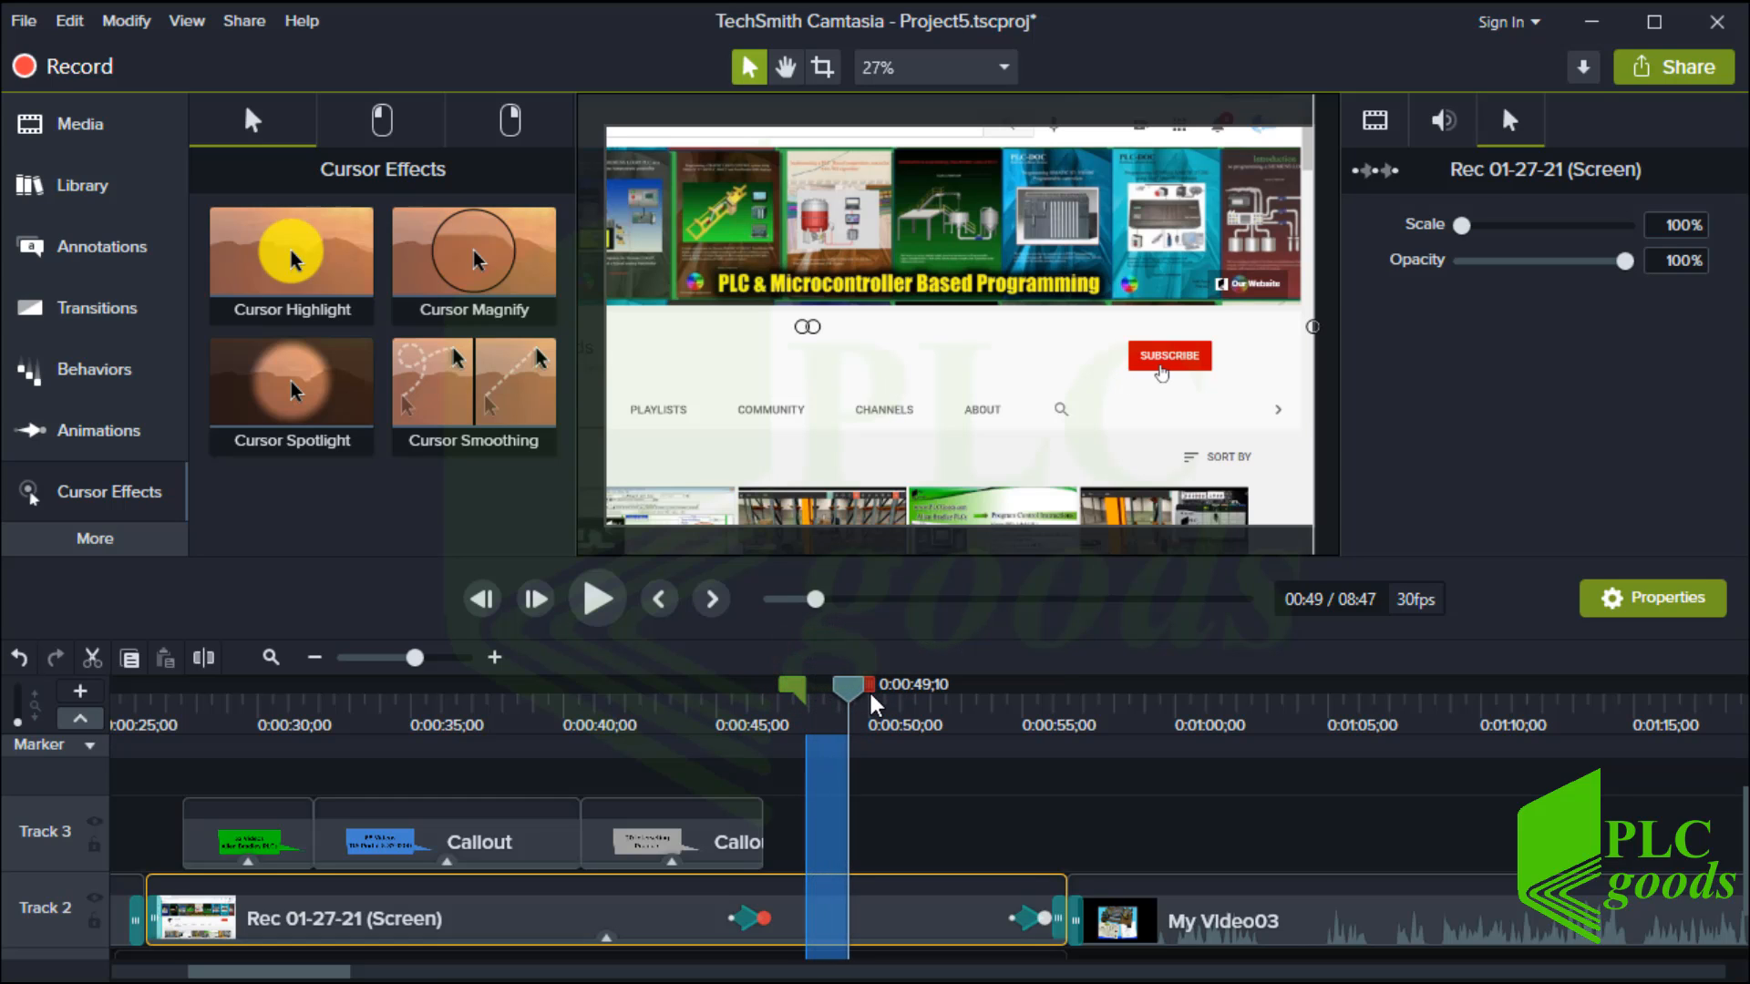
pyautogui.click(101, 667)
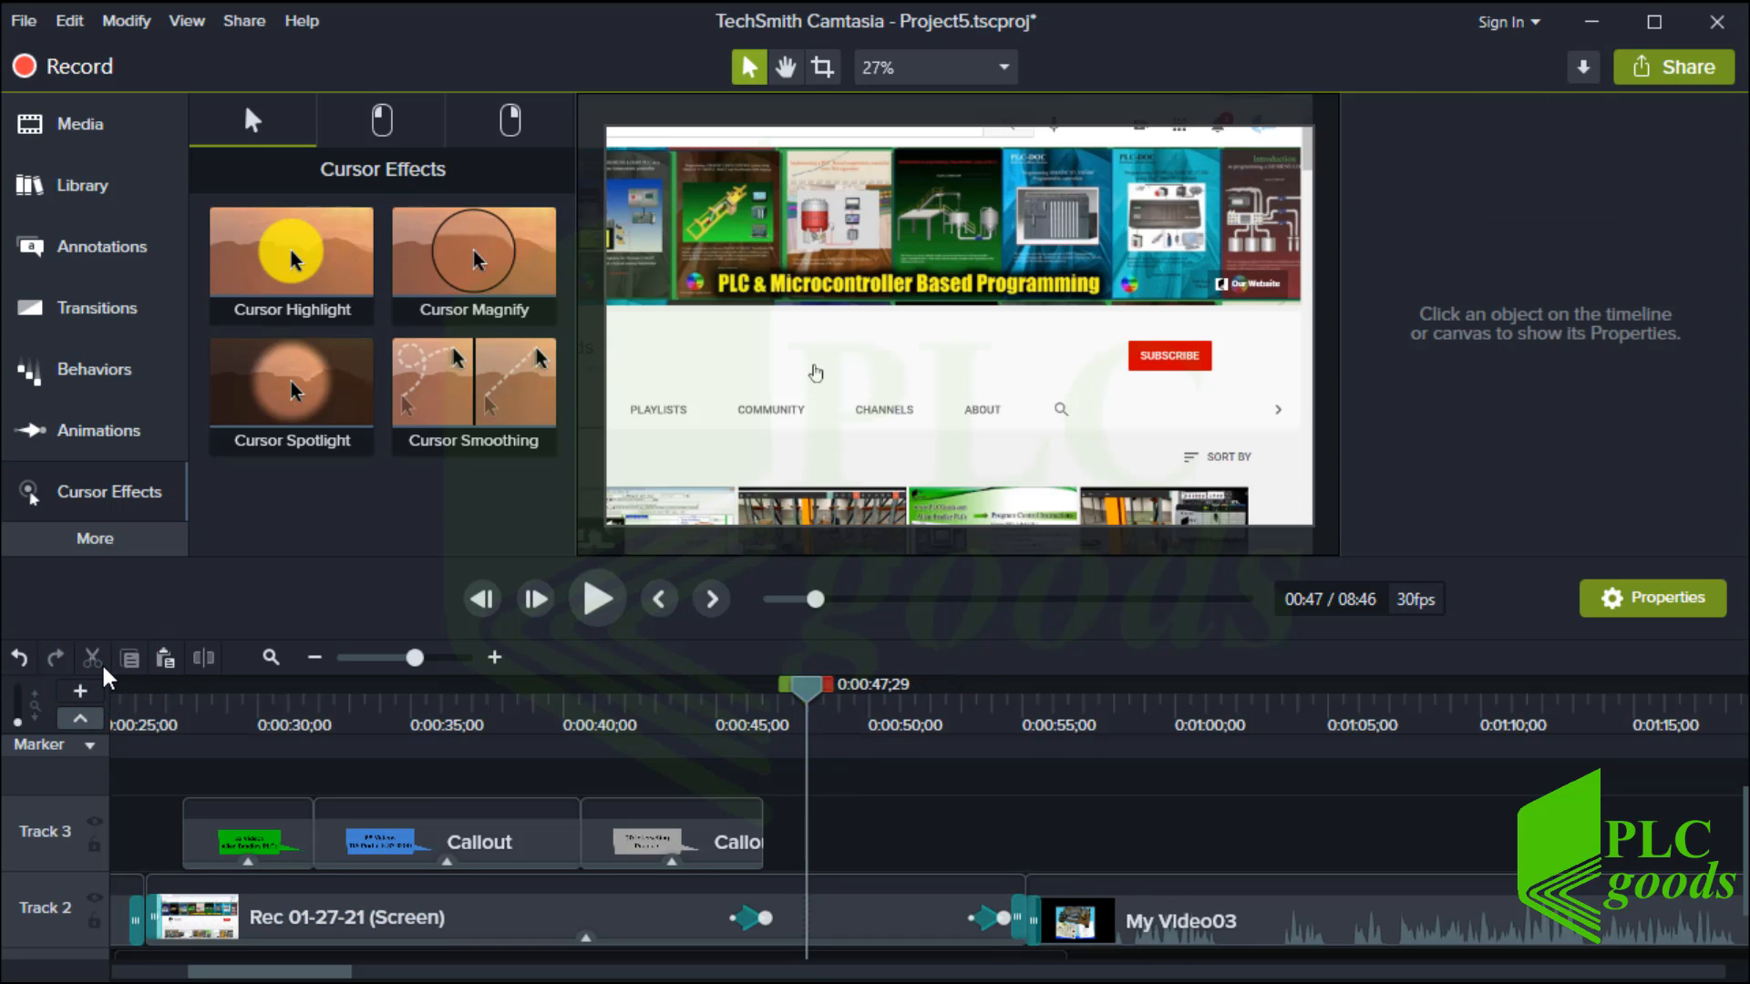
# - Split the Rec 01-27-21 (Screen) clip at 0:00:47;25 and at 0:00:48;13 to isolate a short segment around the cut
pyautogui.click(492, 657)
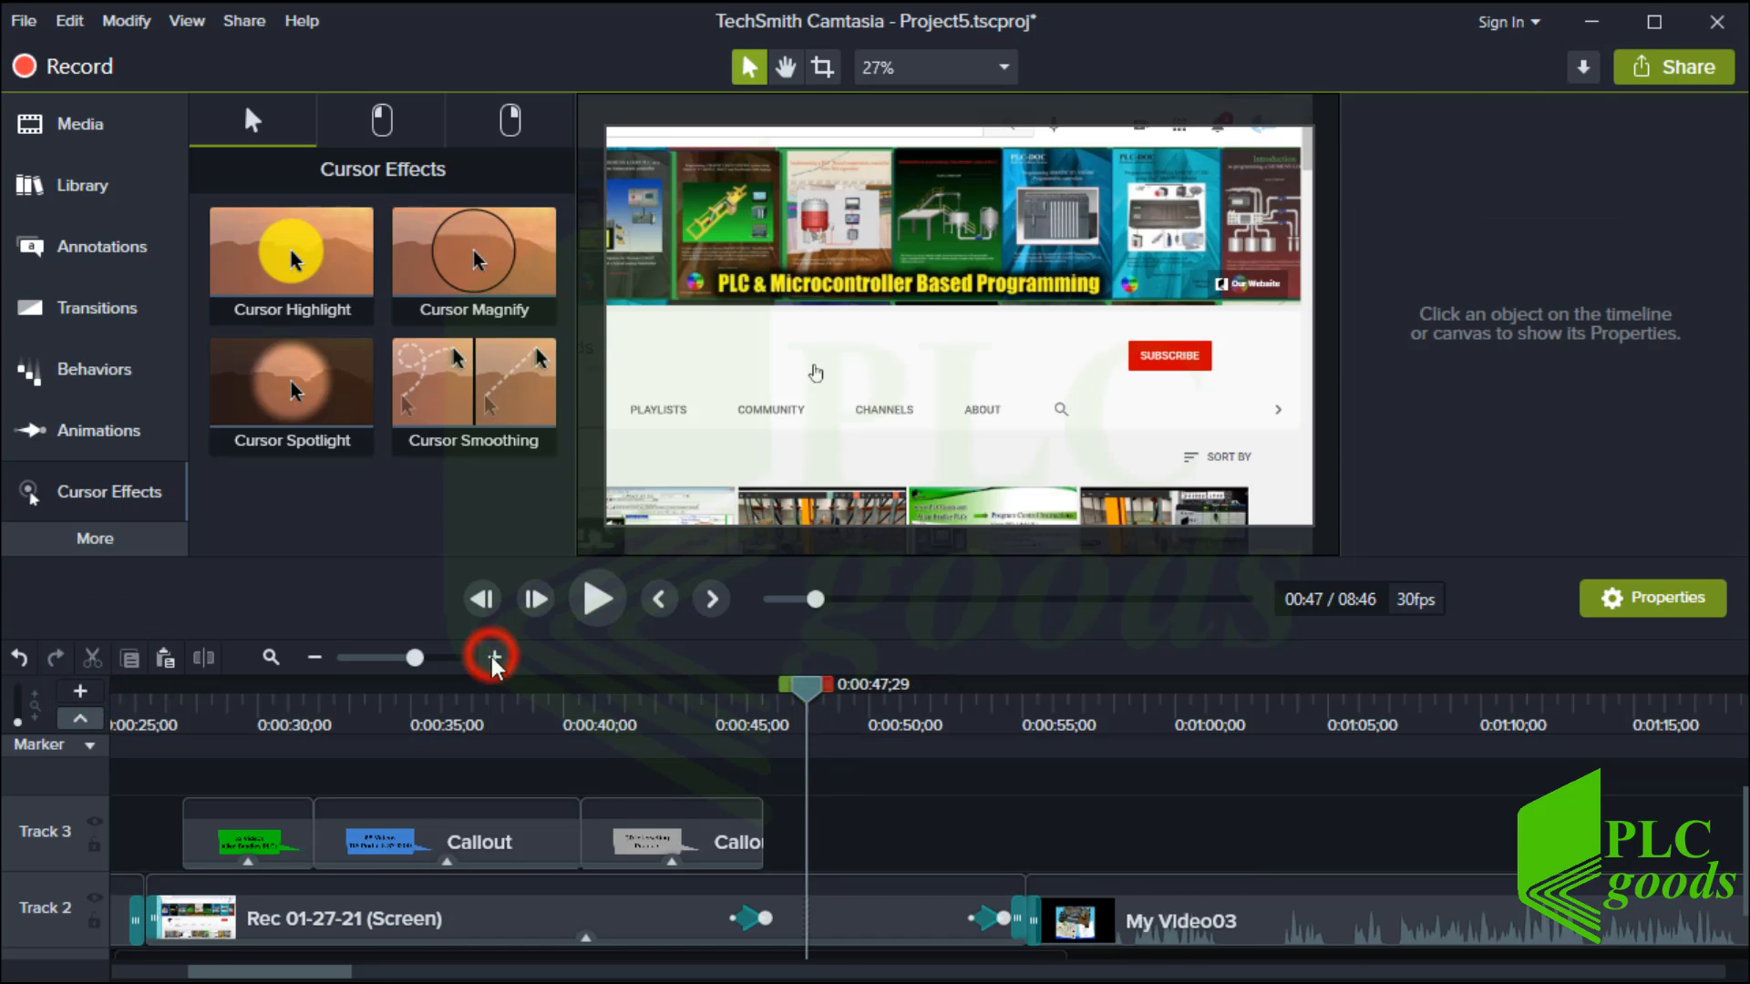
pyautogui.click(492, 657)
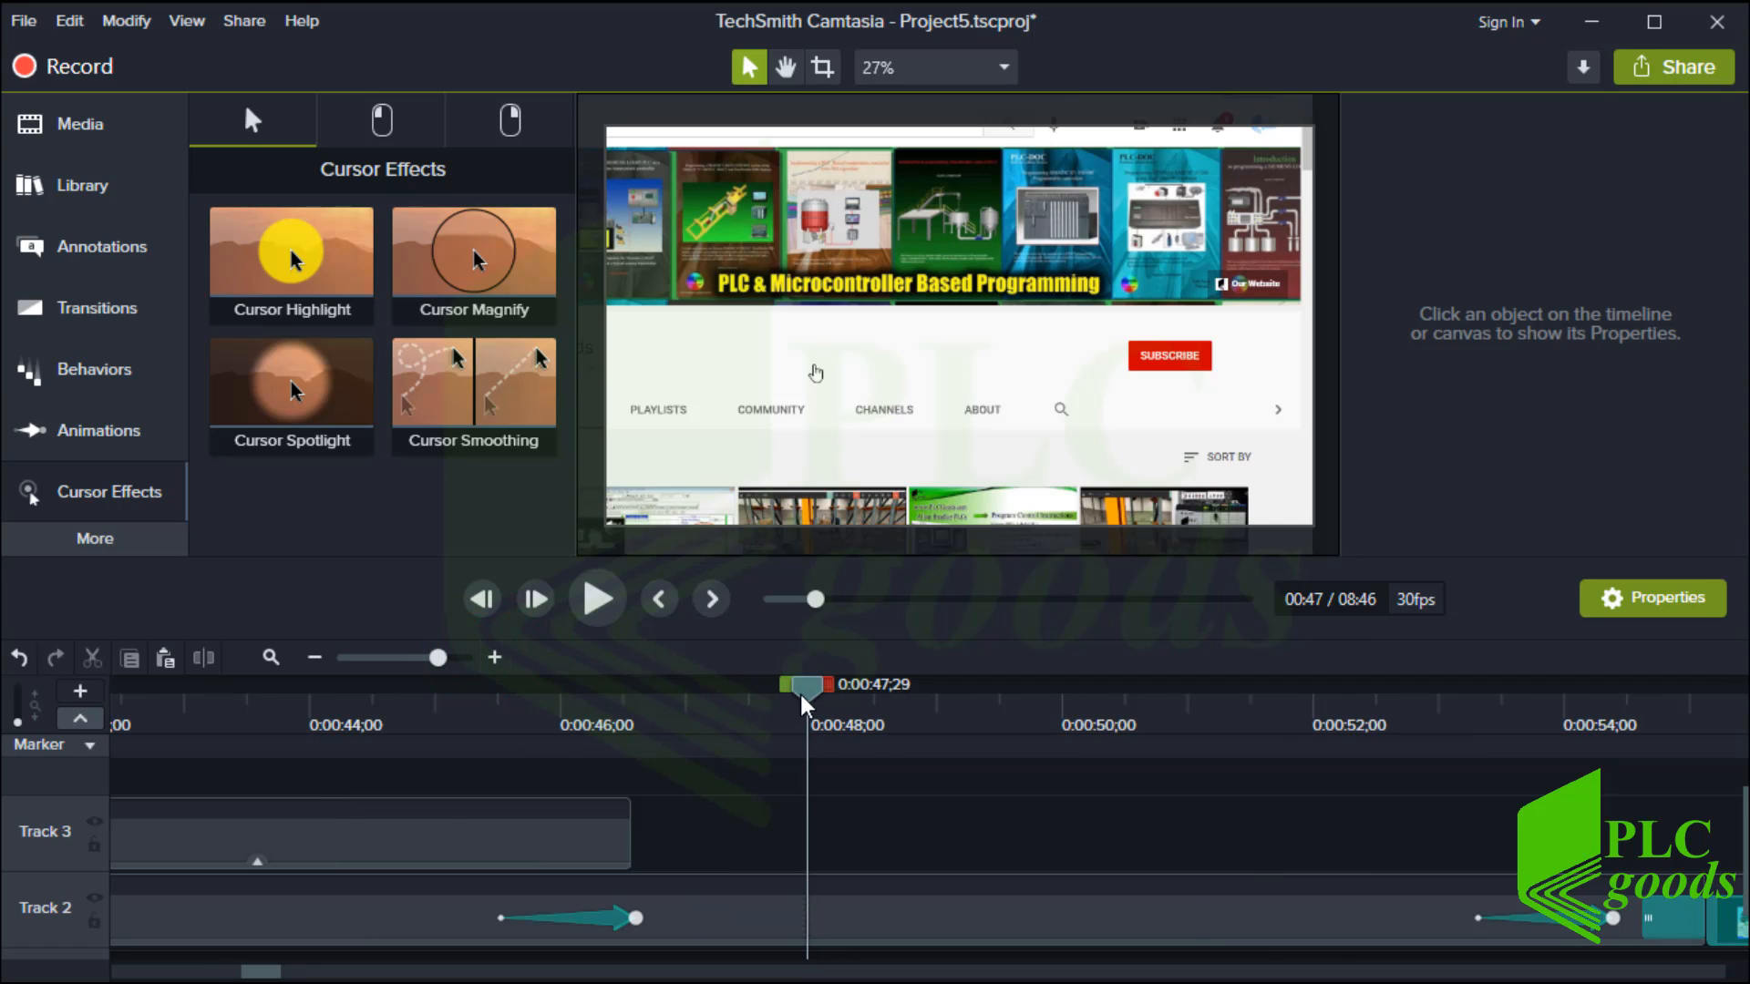
pyautogui.moveTo(804, 699); pyautogui.dragTo(791, 710)
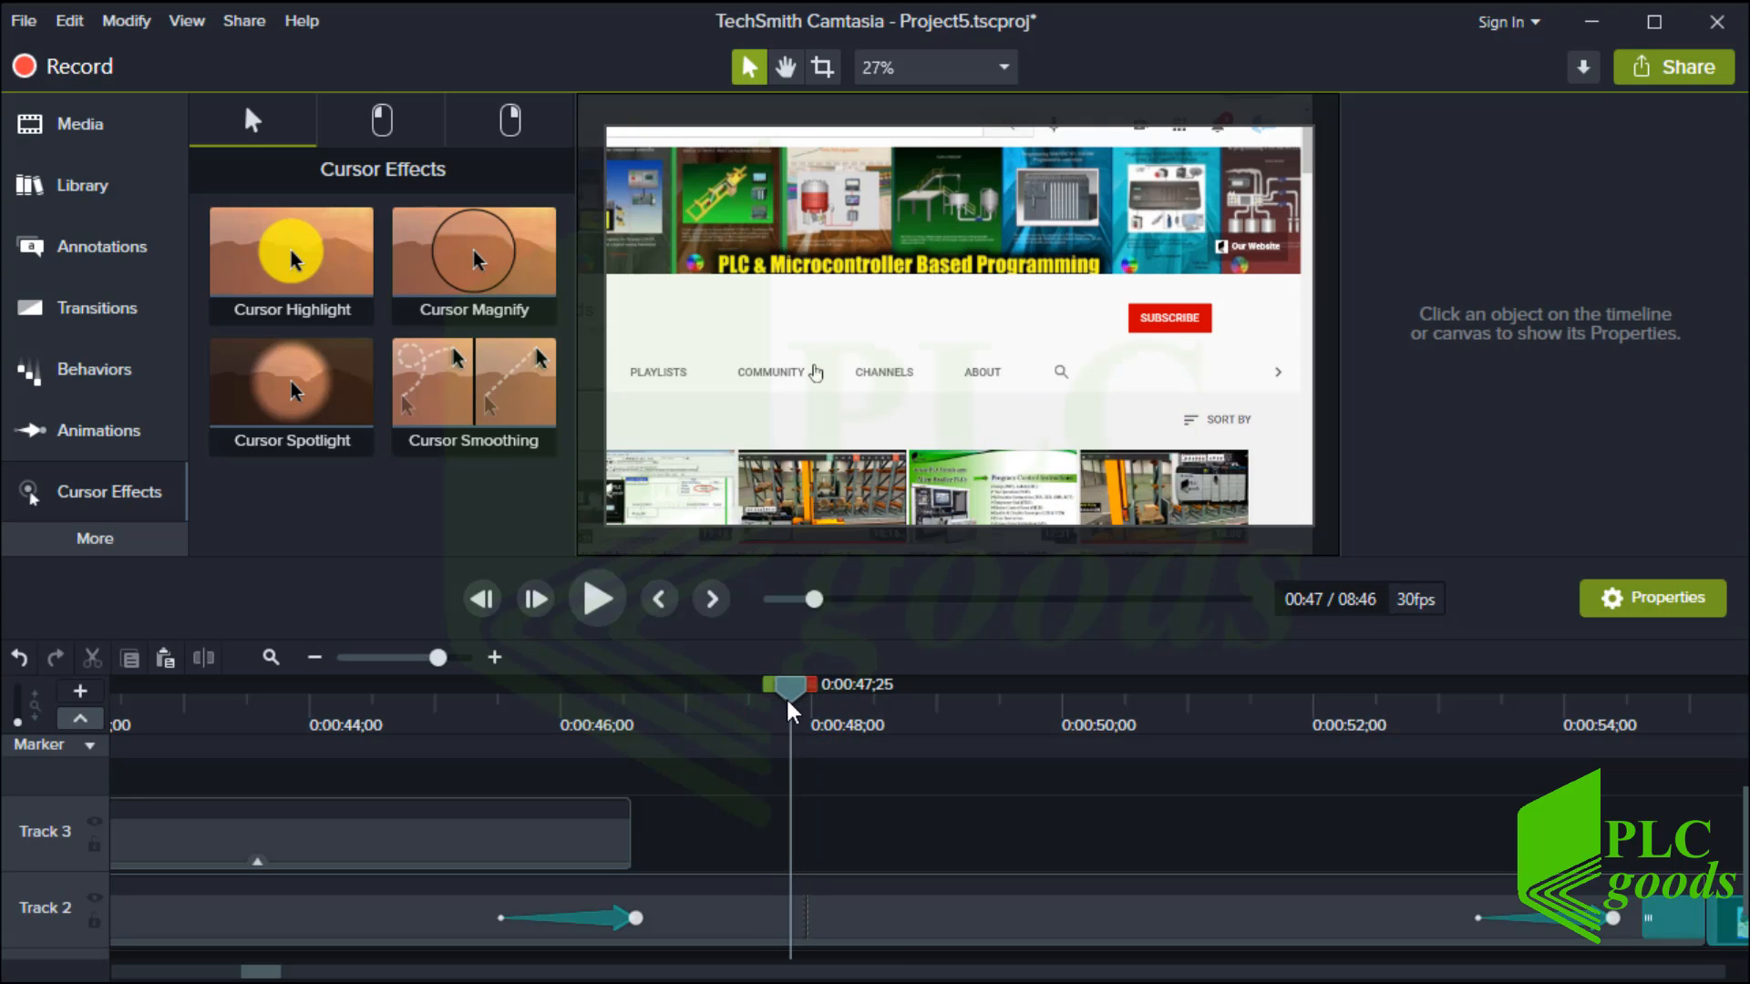
pyautogui.click(798, 909)
pyautogui.click(203, 657)
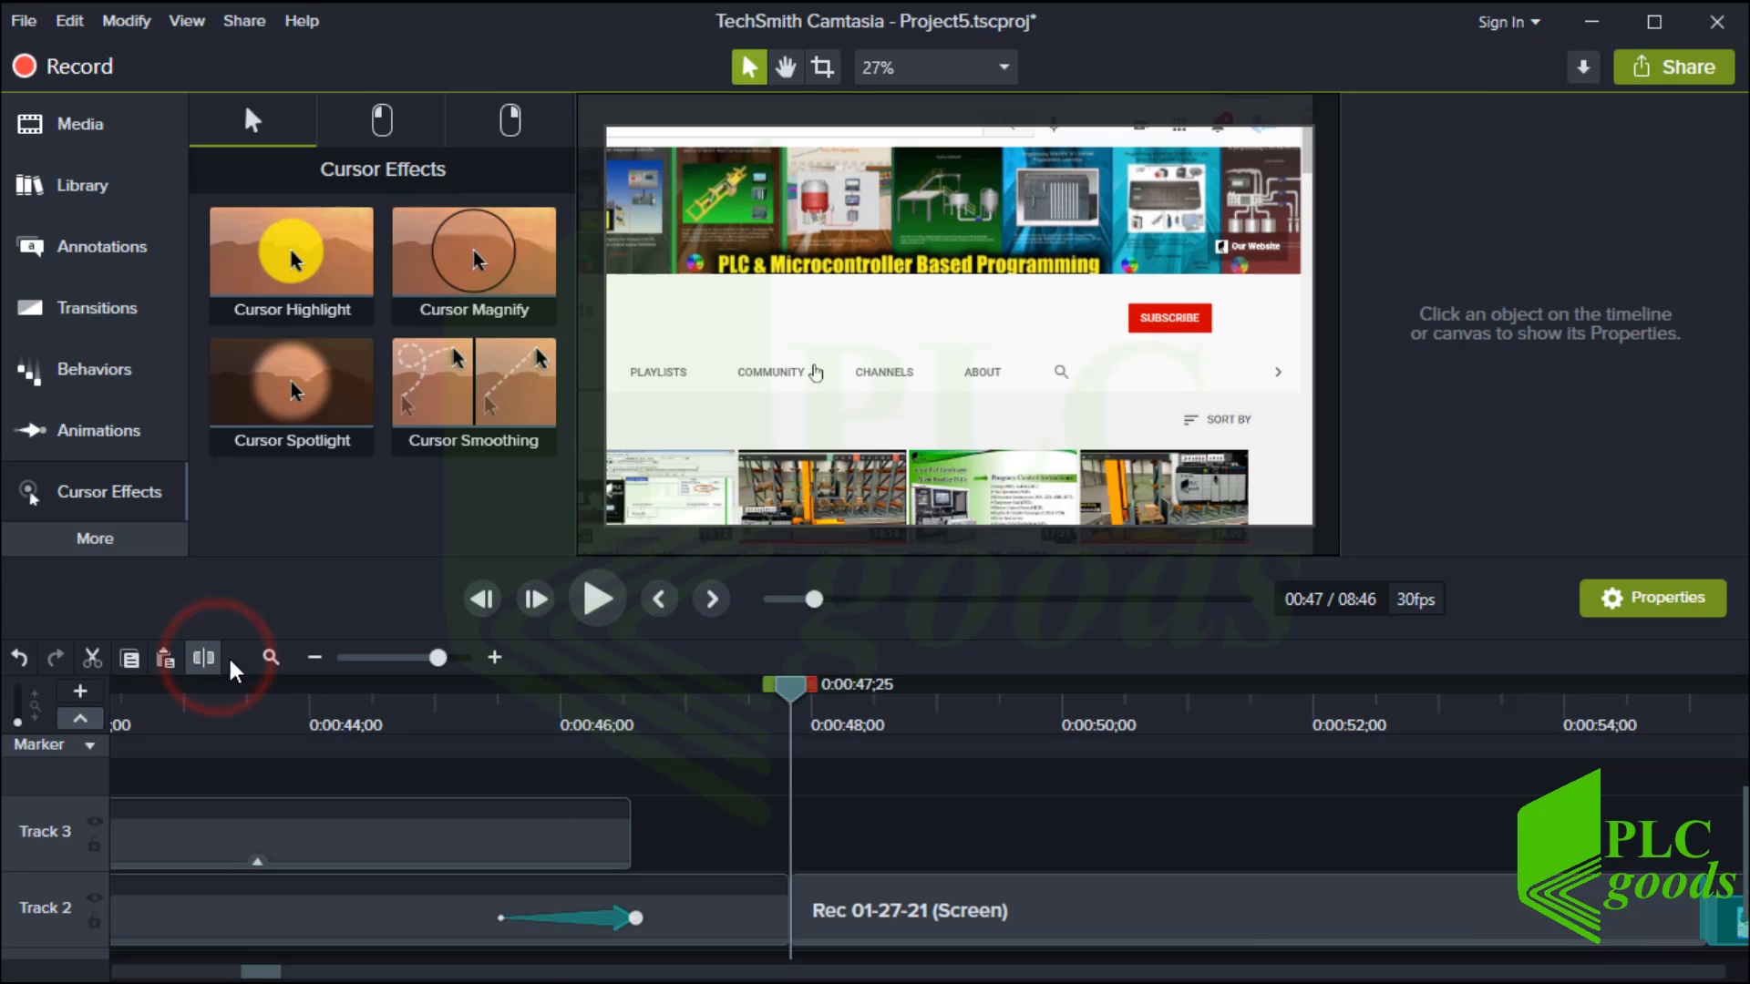
pyautogui.moveTo(793, 705); pyautogui.dragTo(871, 712)
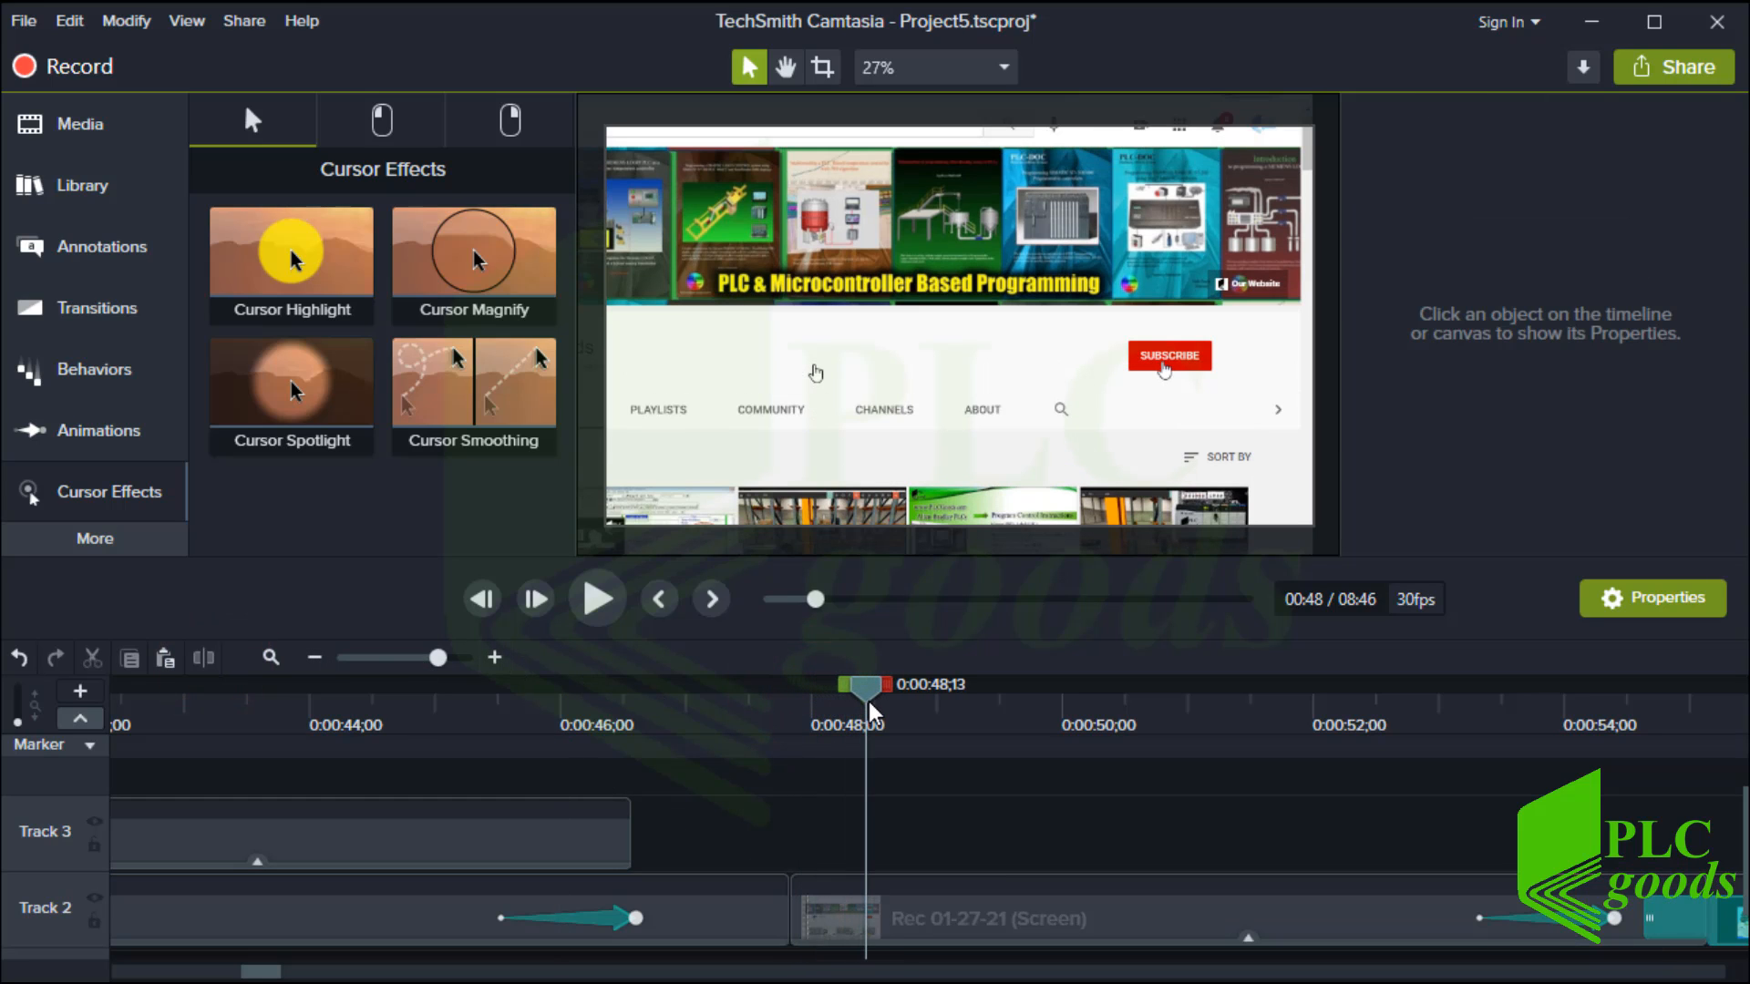
pyautogui.click(838, 907)
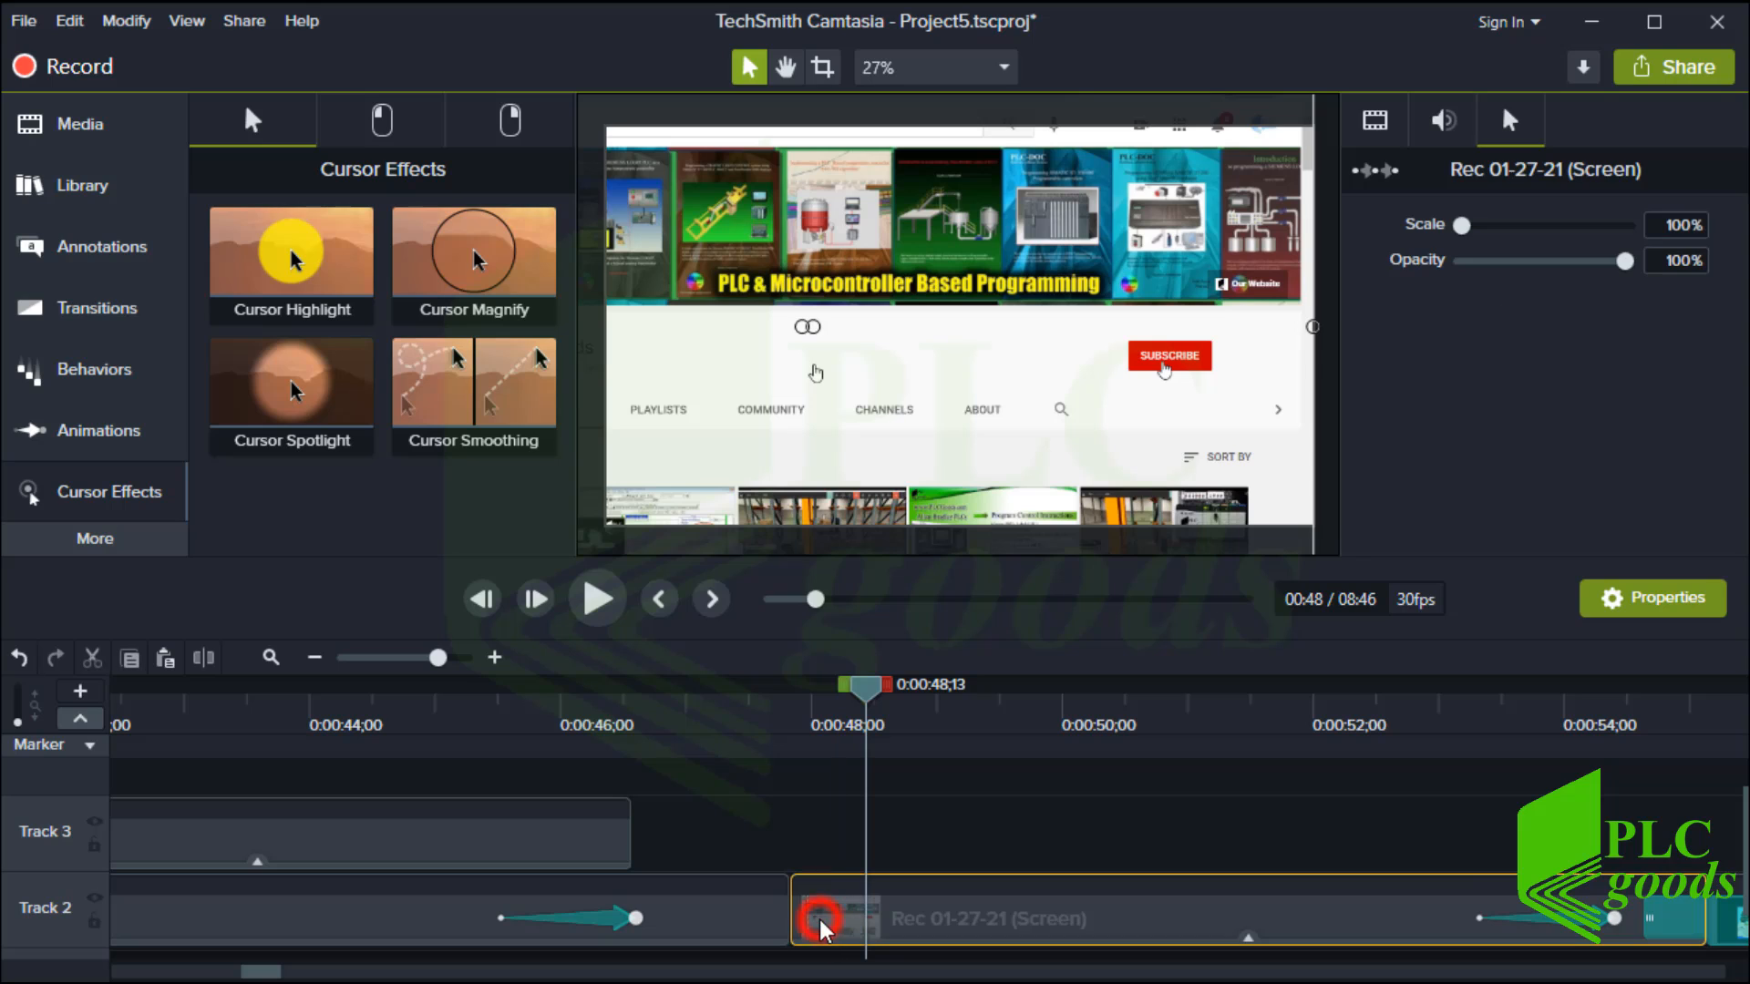
pyautogui.click(203, 657)
# - Apply Cursor Smoothing to the short split segment and preview the cursor movement from 0:00:47;20
pyautogui.moveTo(451, 410); pyautogui.dragTo(831, 929)
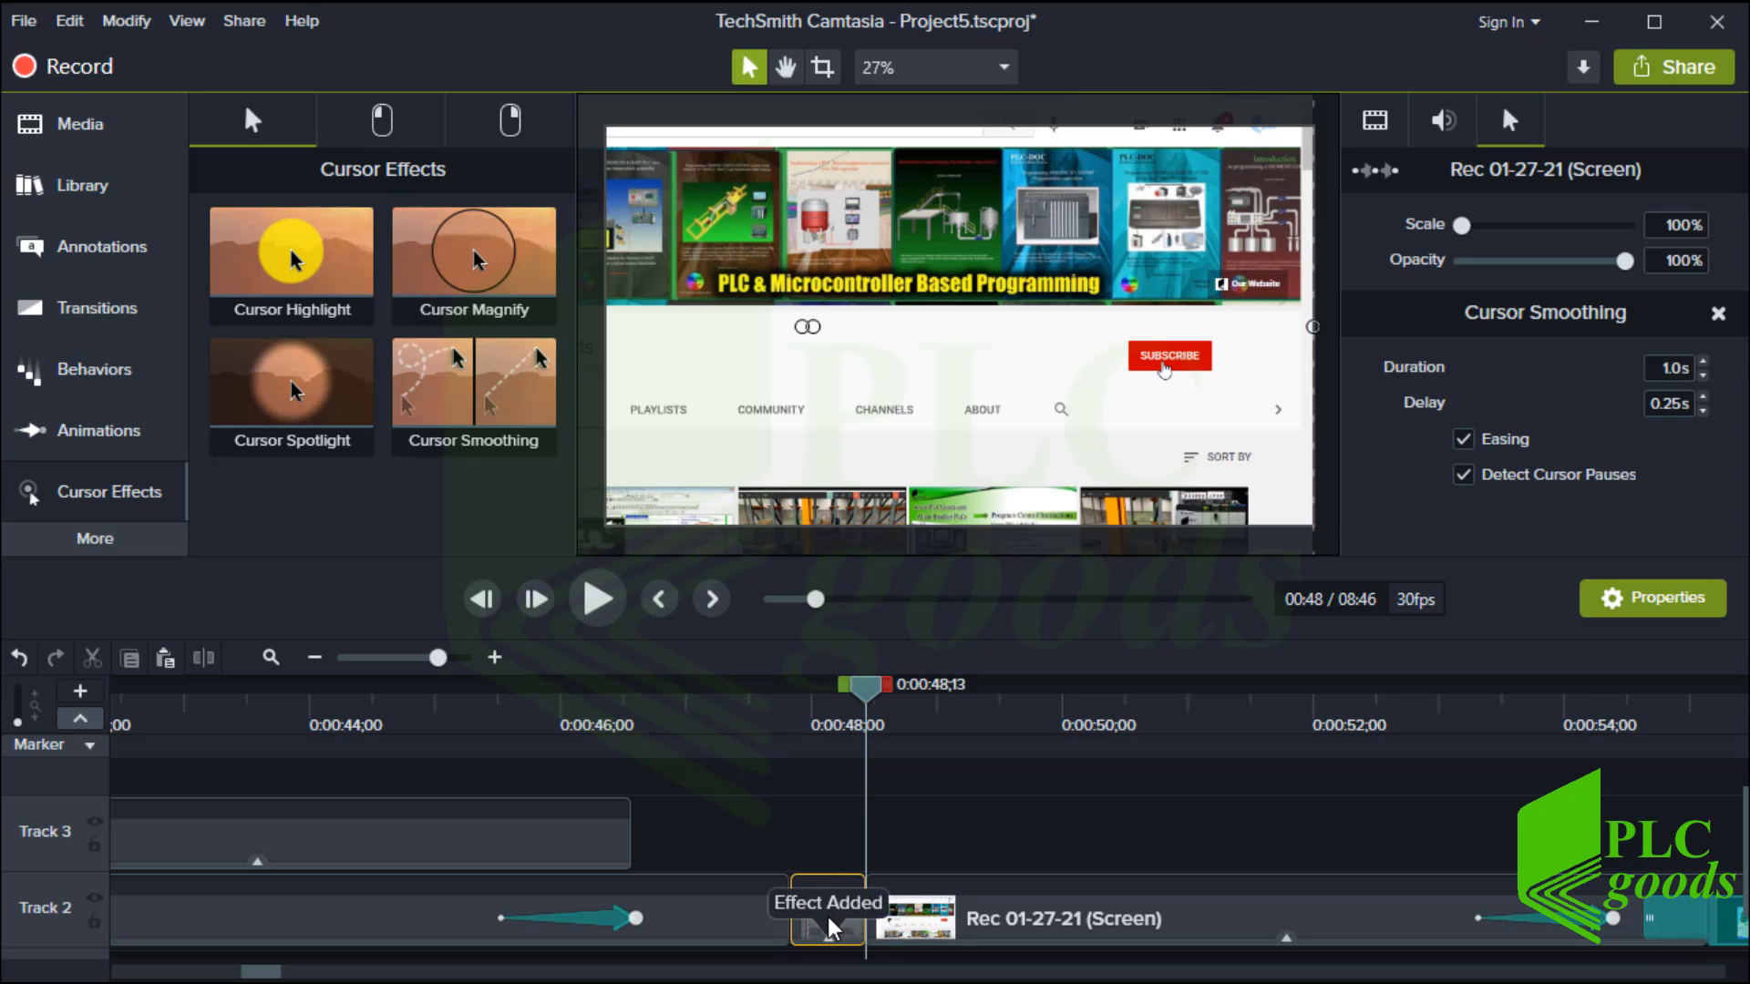
pyautogui.click(770, 711)
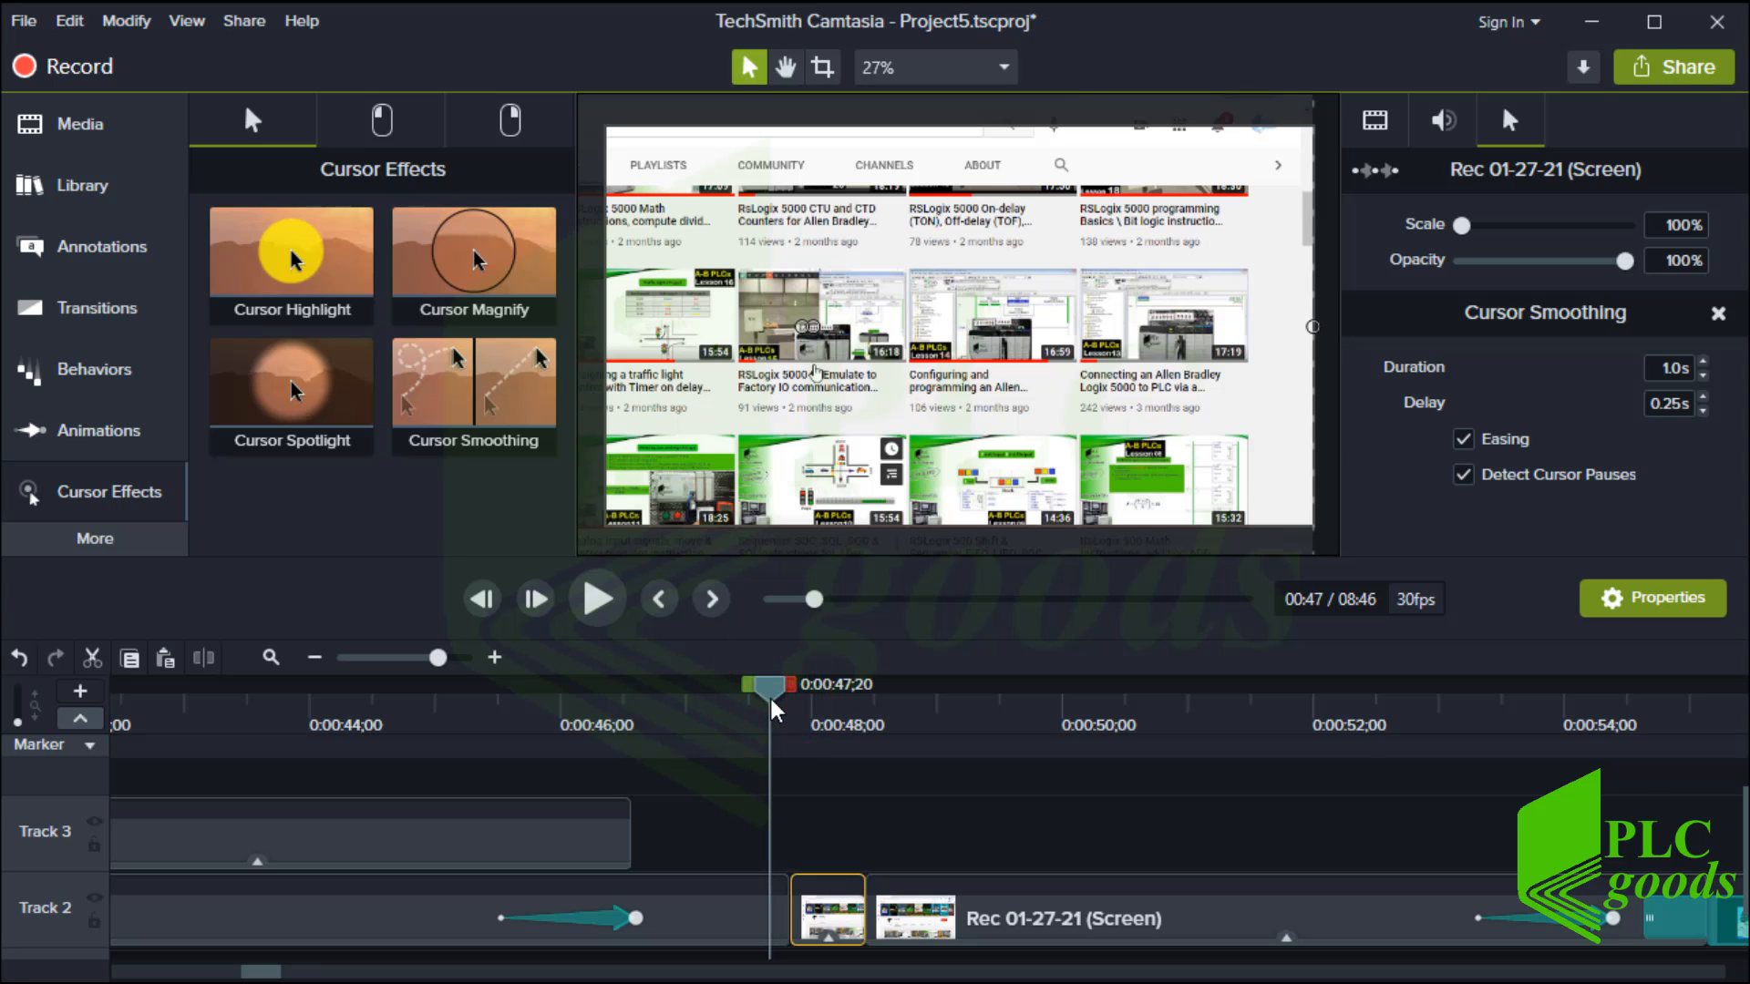
pyautogui.click(604, 603)
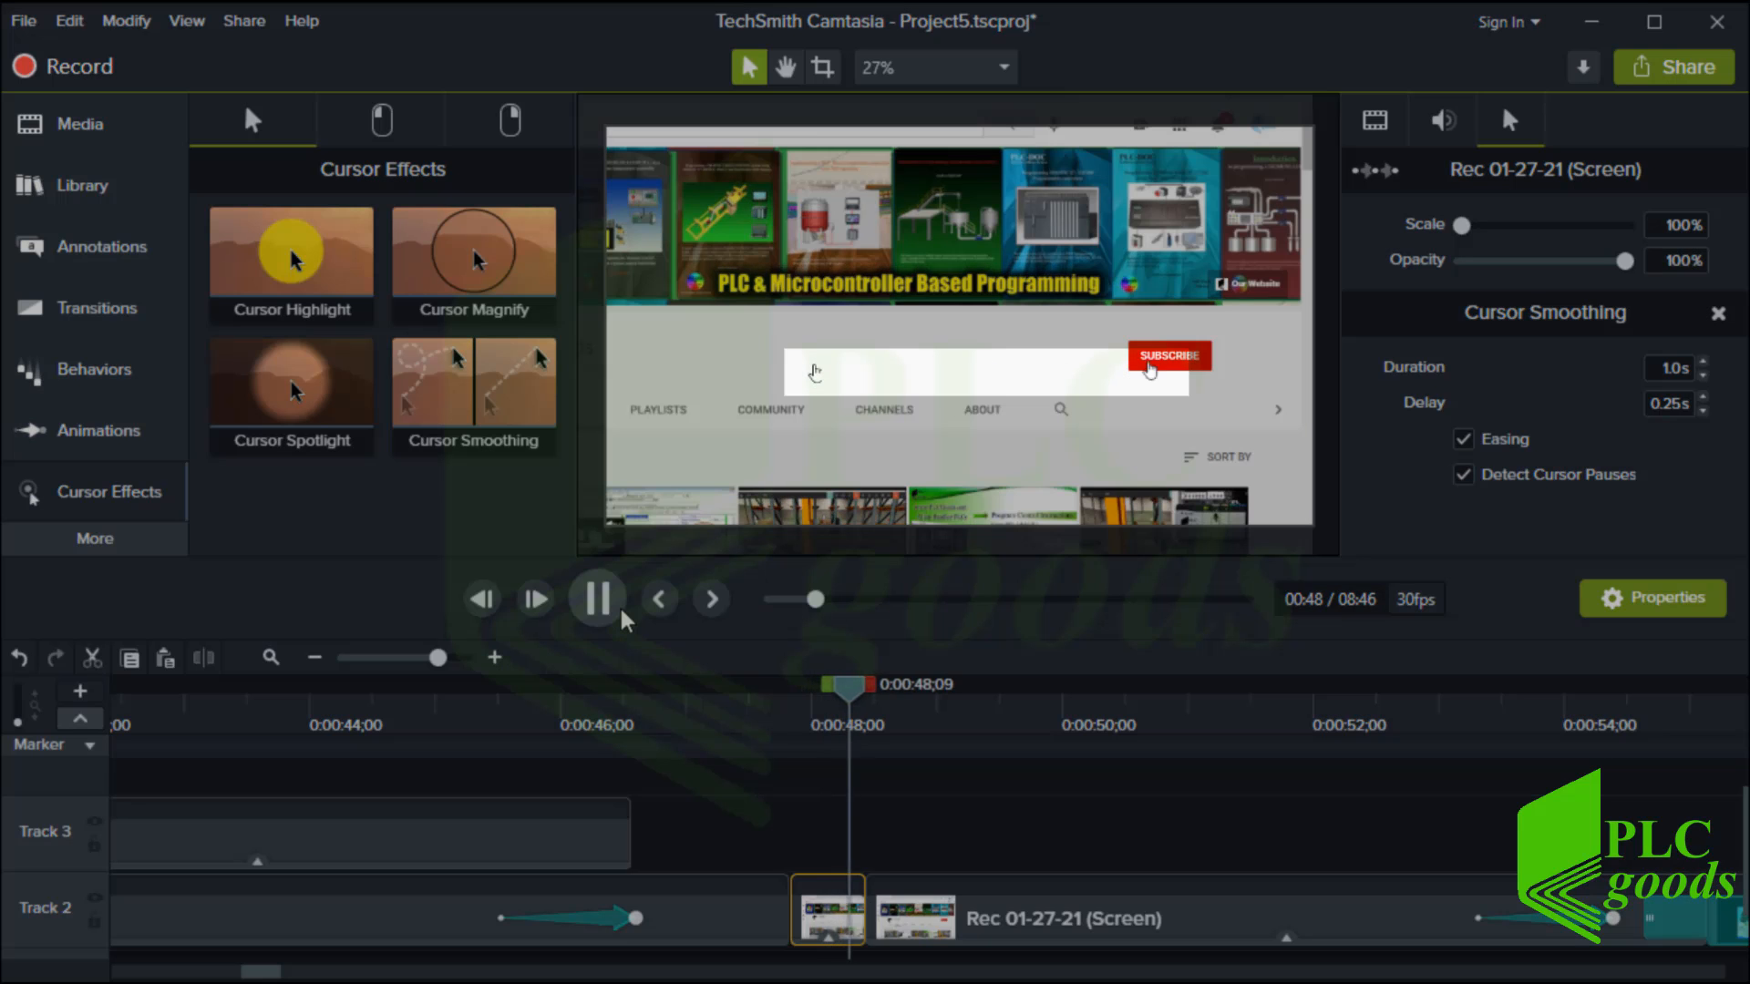
pyautogui.click(621, 613)
pyautogui.moveTo(884, 689); pyautogui.dragTo(835, 718)
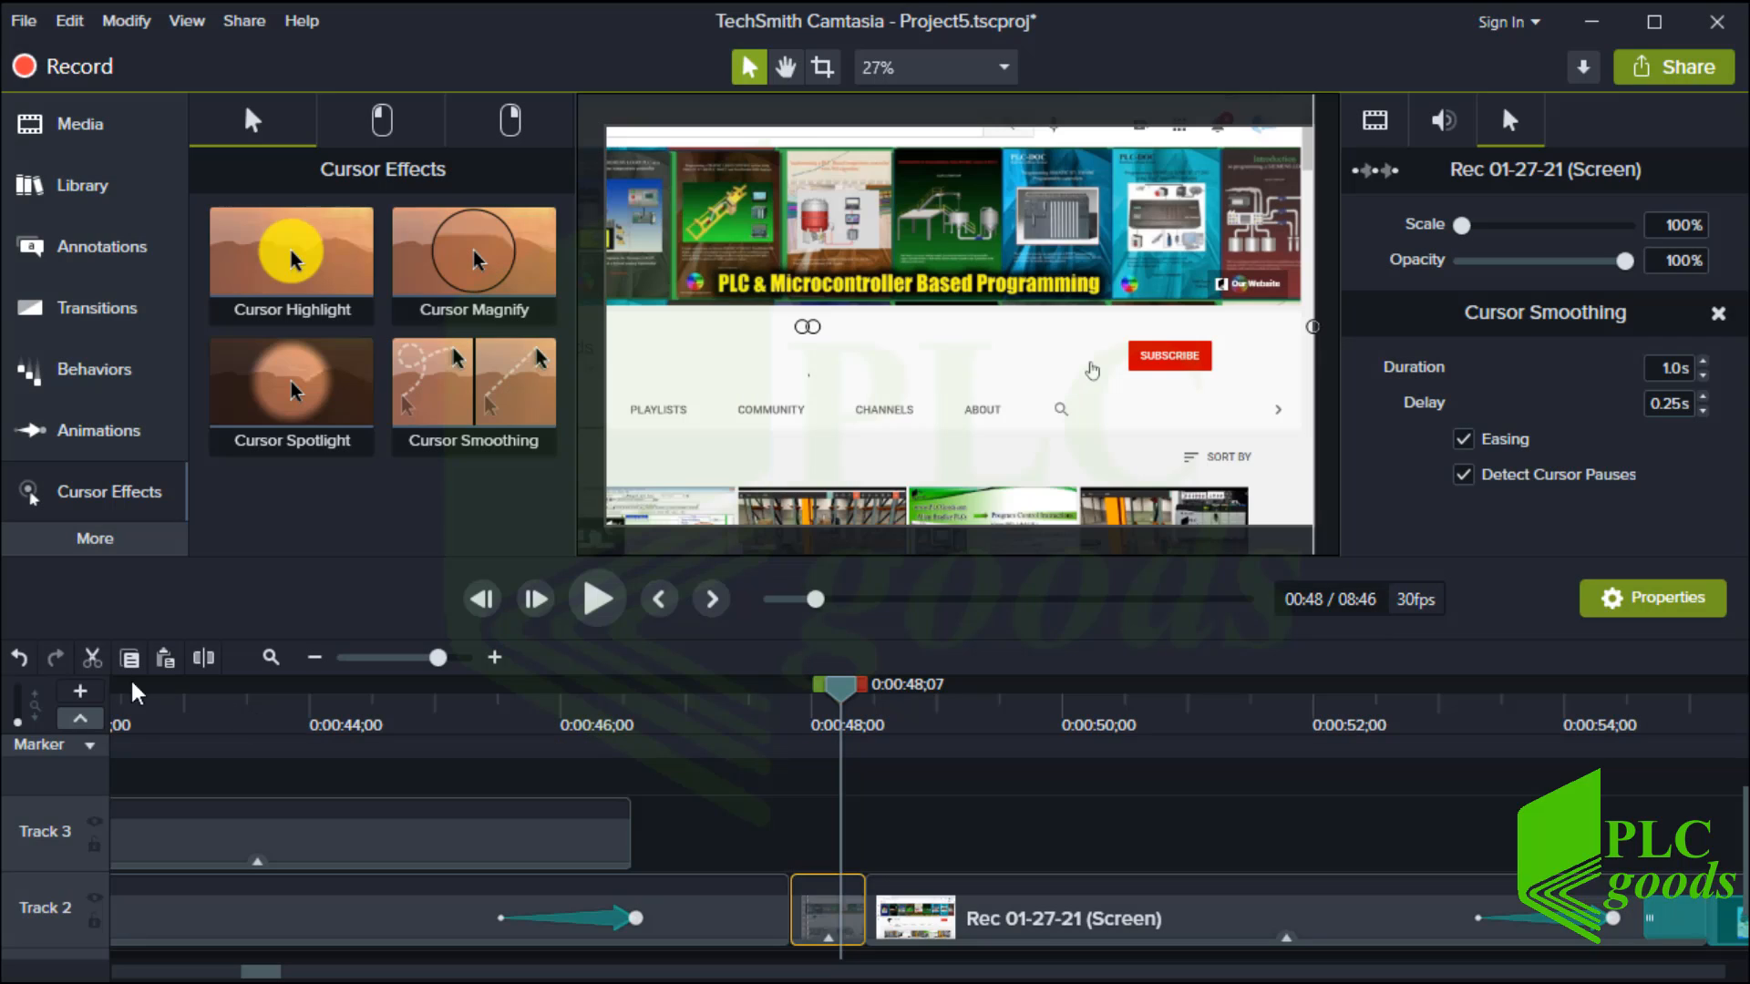
# - Undo the cursor smoothing, both clip splits and the range cut on the screen recording
pyautogui.click(20, 658)
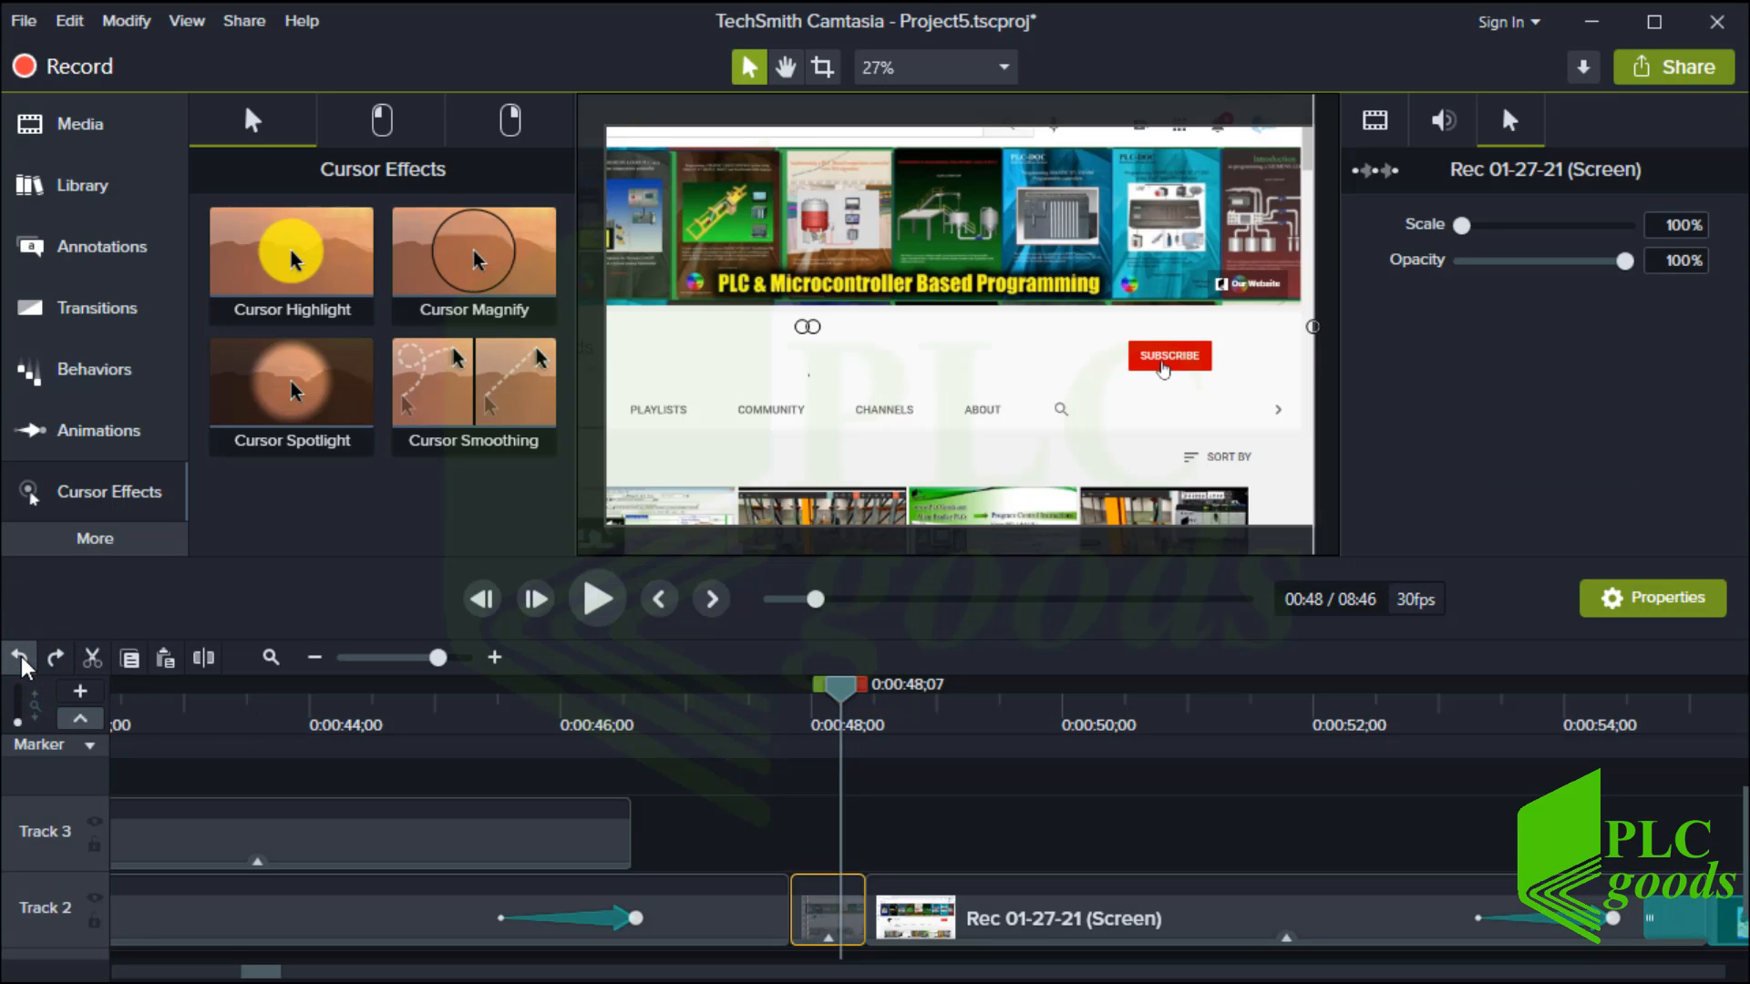
pyautogui.click(20, 659)
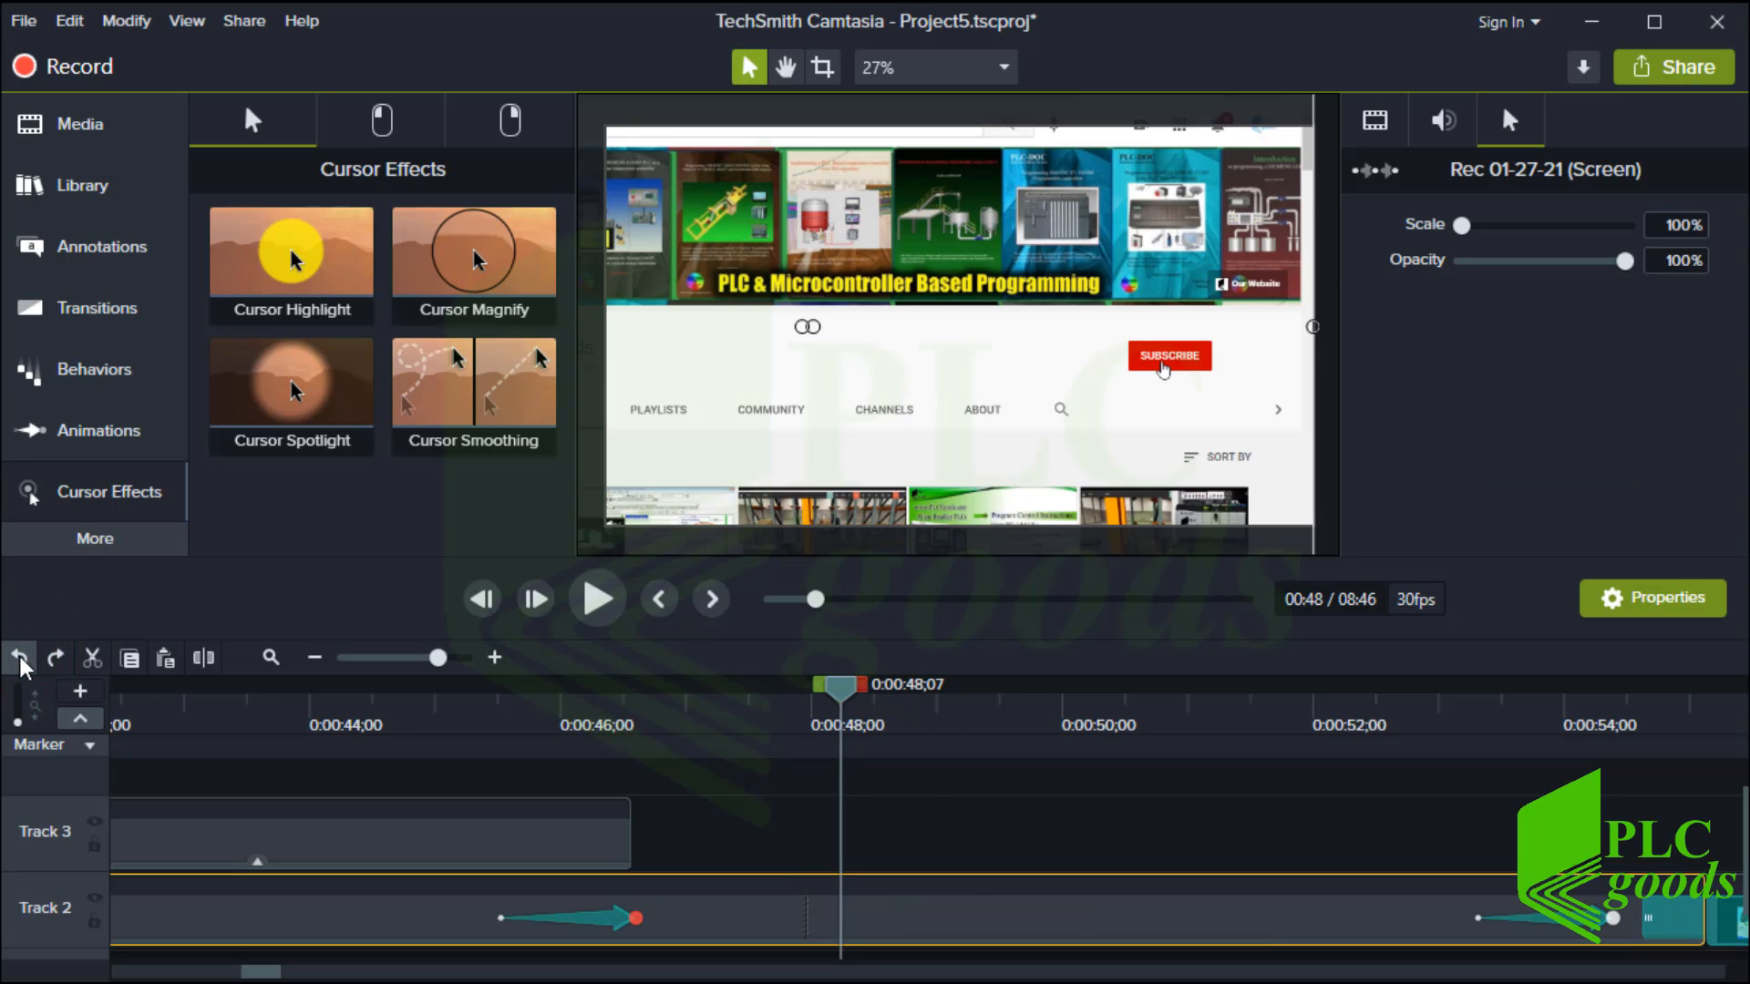
pyautogui.click(20, 660)
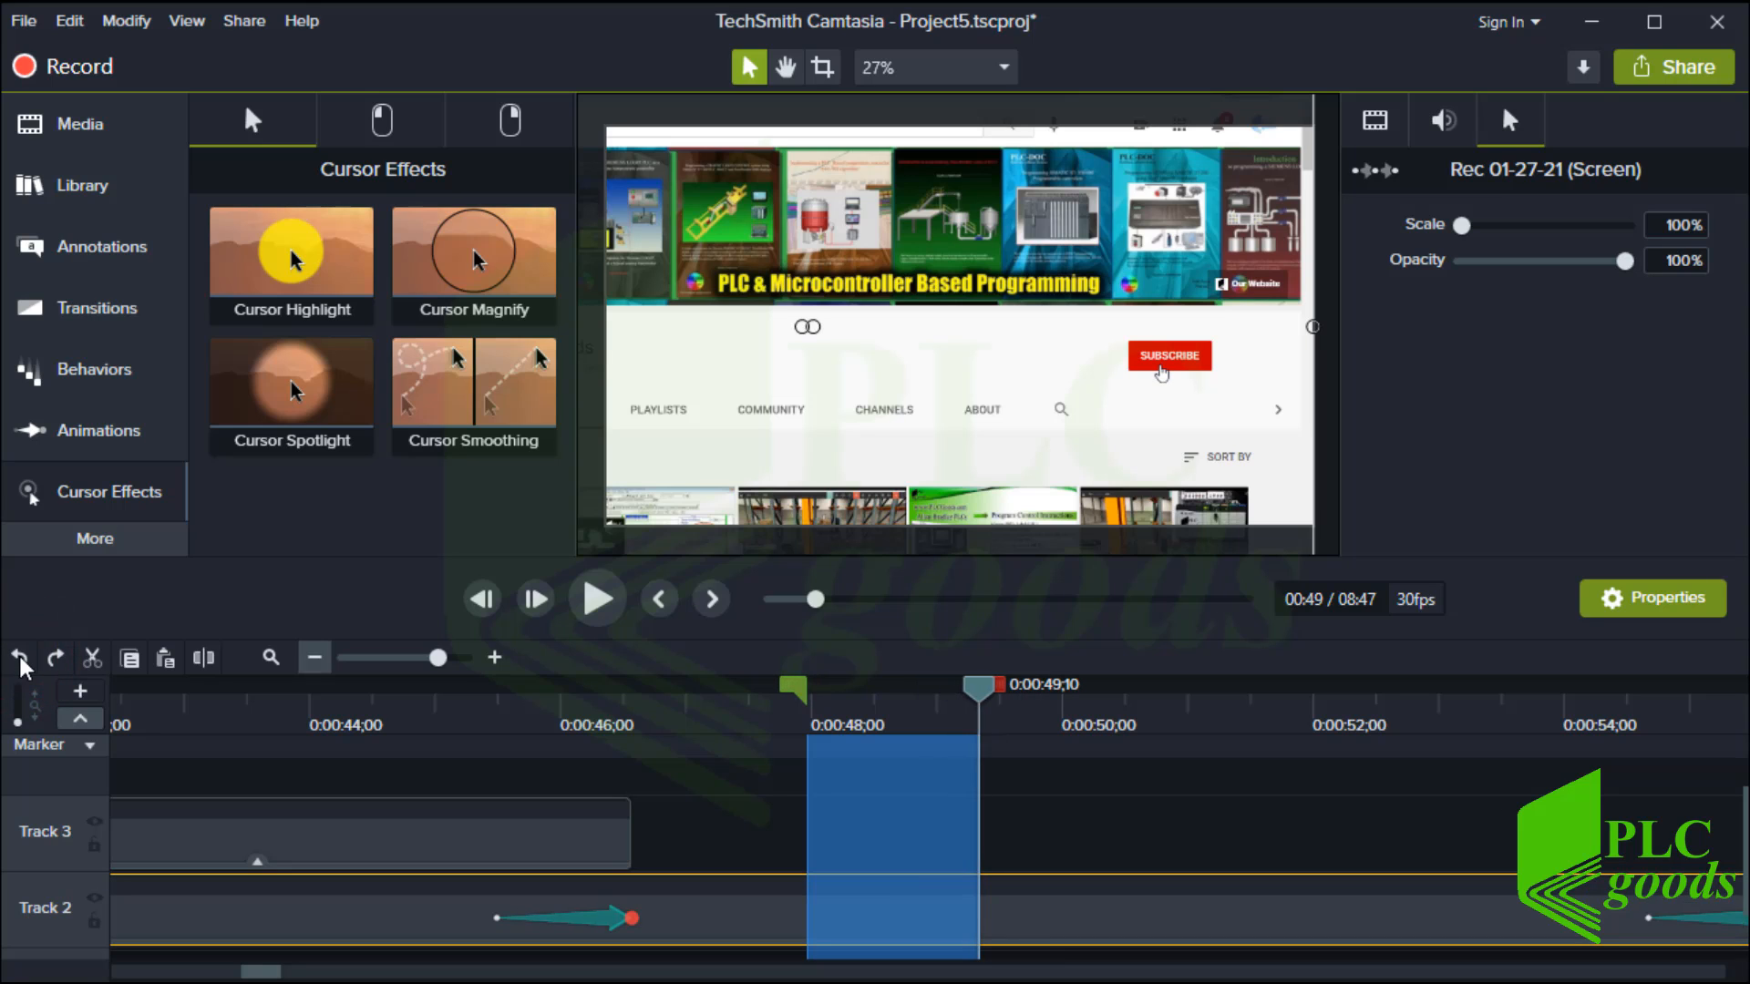
pyautogui.click(314, 657)
pyautogui.click(314, 657)
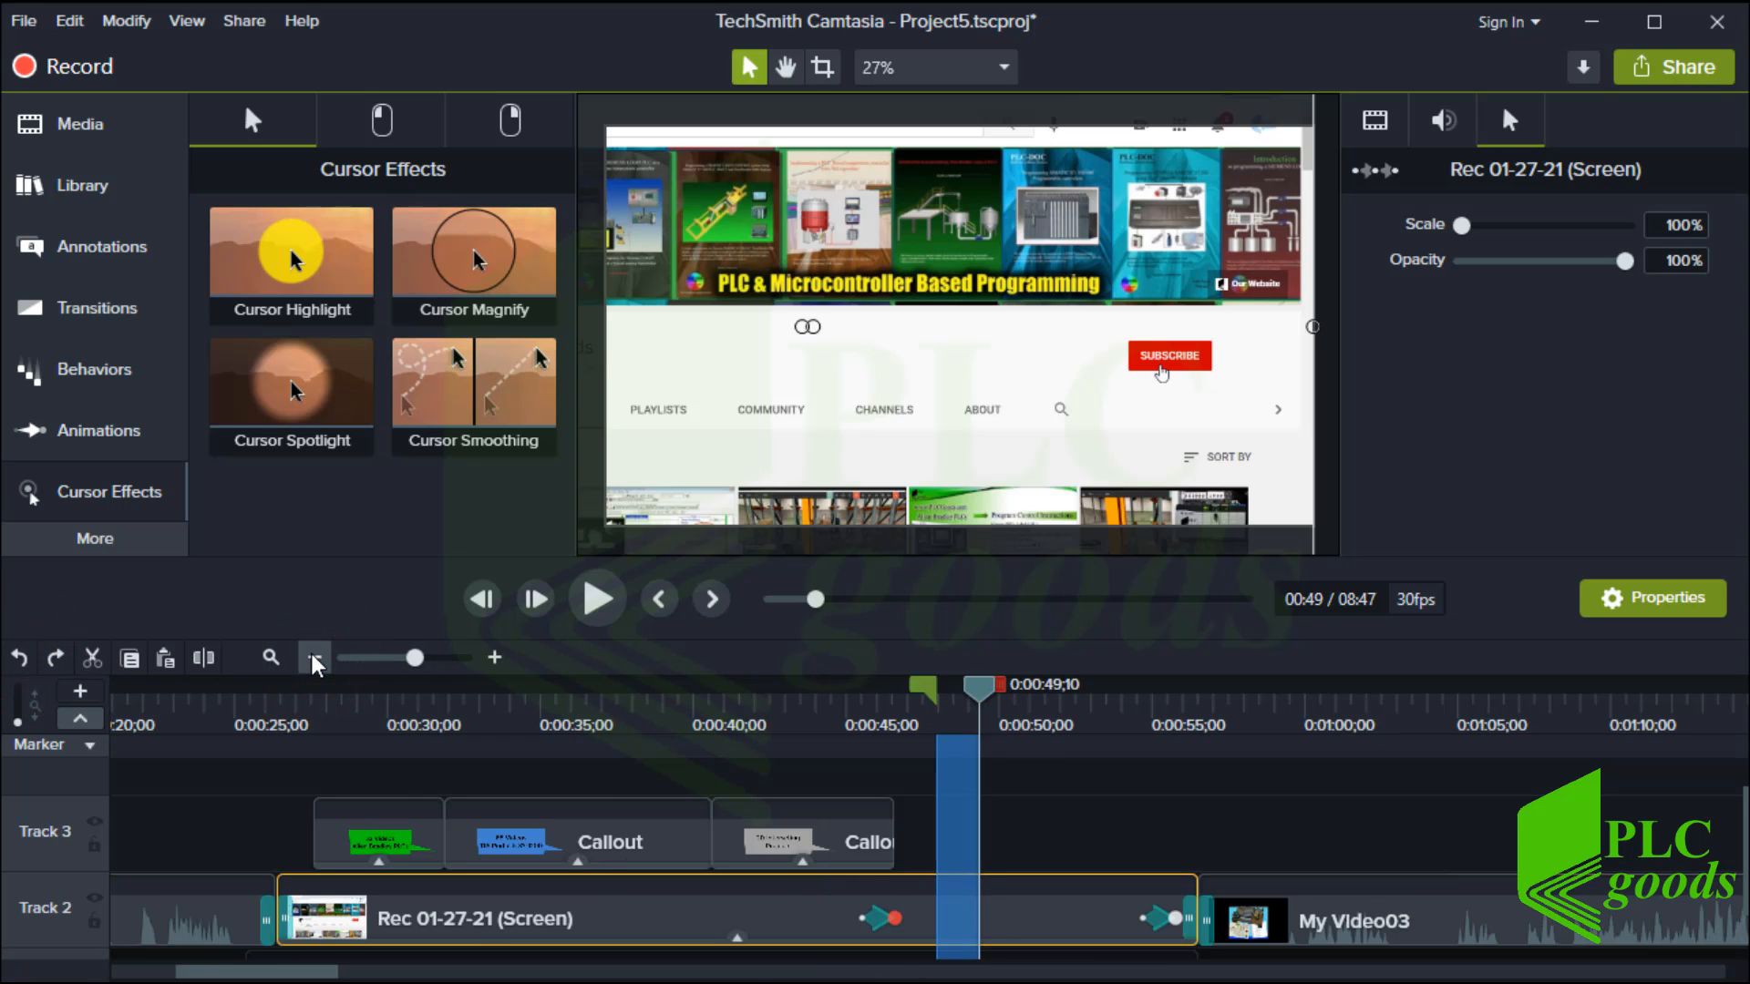
# - Add the Left Click Rings effect to the Rec 01-27-21 (Screen) clip and set its duration to 0.5 s
pyautogui.click(383, 121)
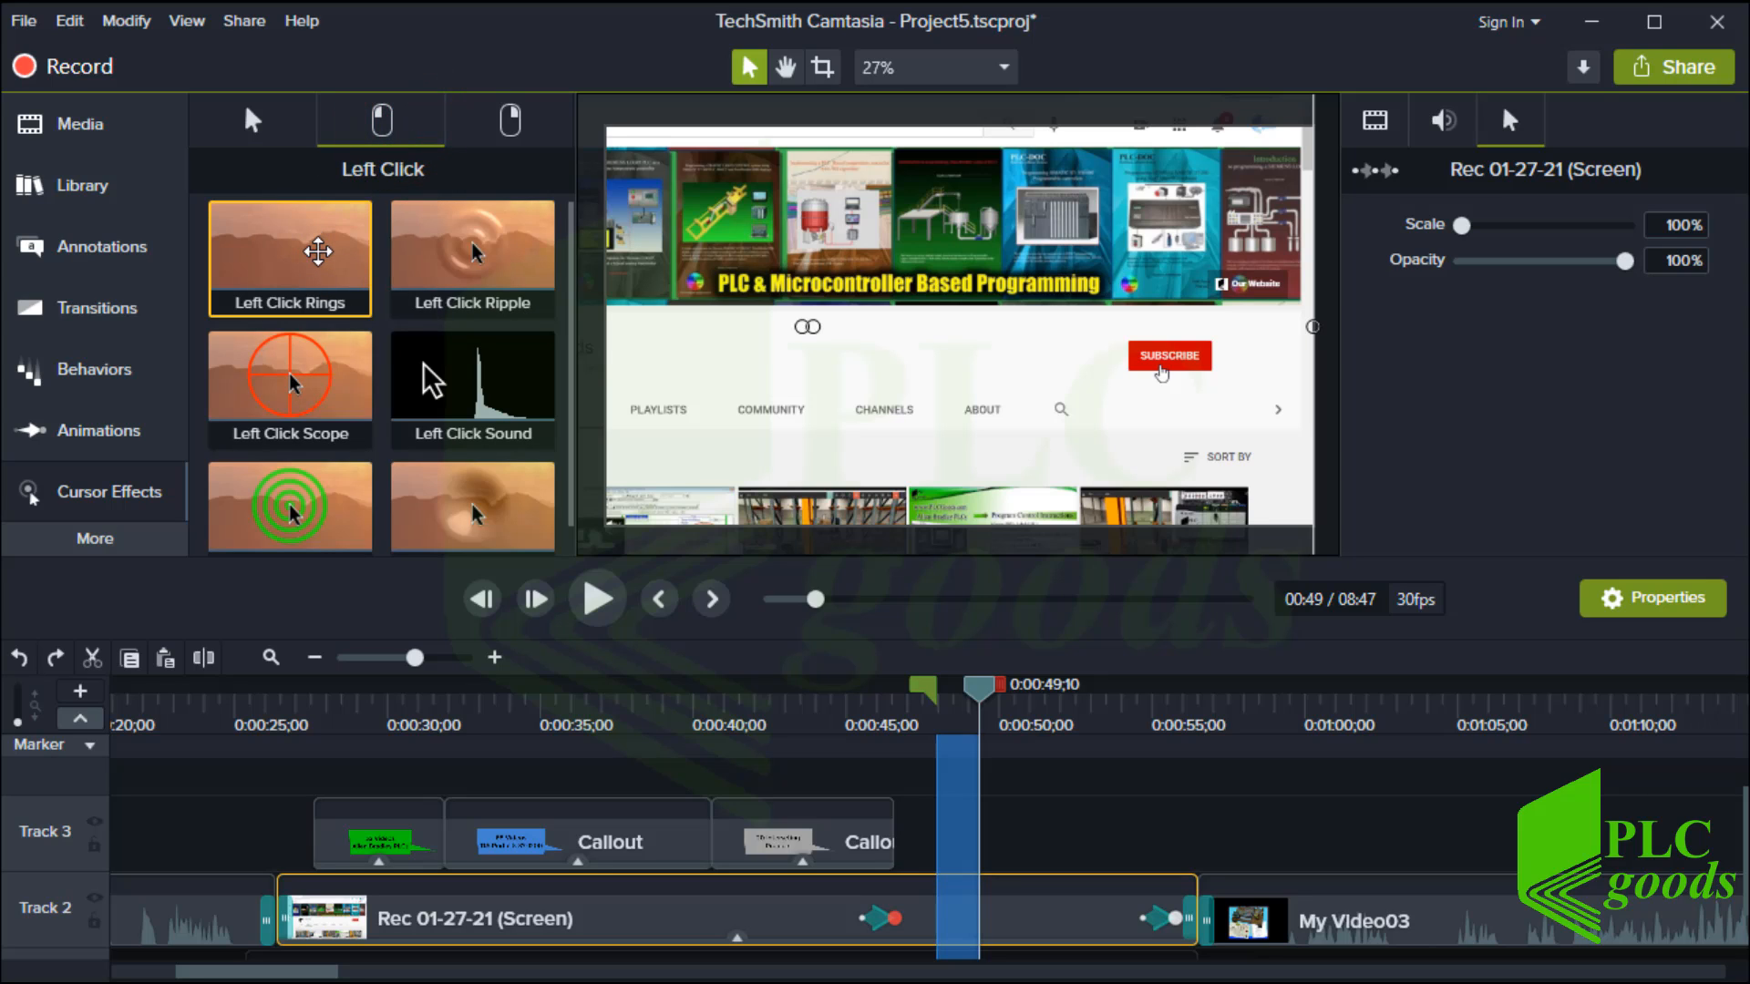
pyautogui.moveTo(319, 251); pyautogui.dragTo(941, 925)
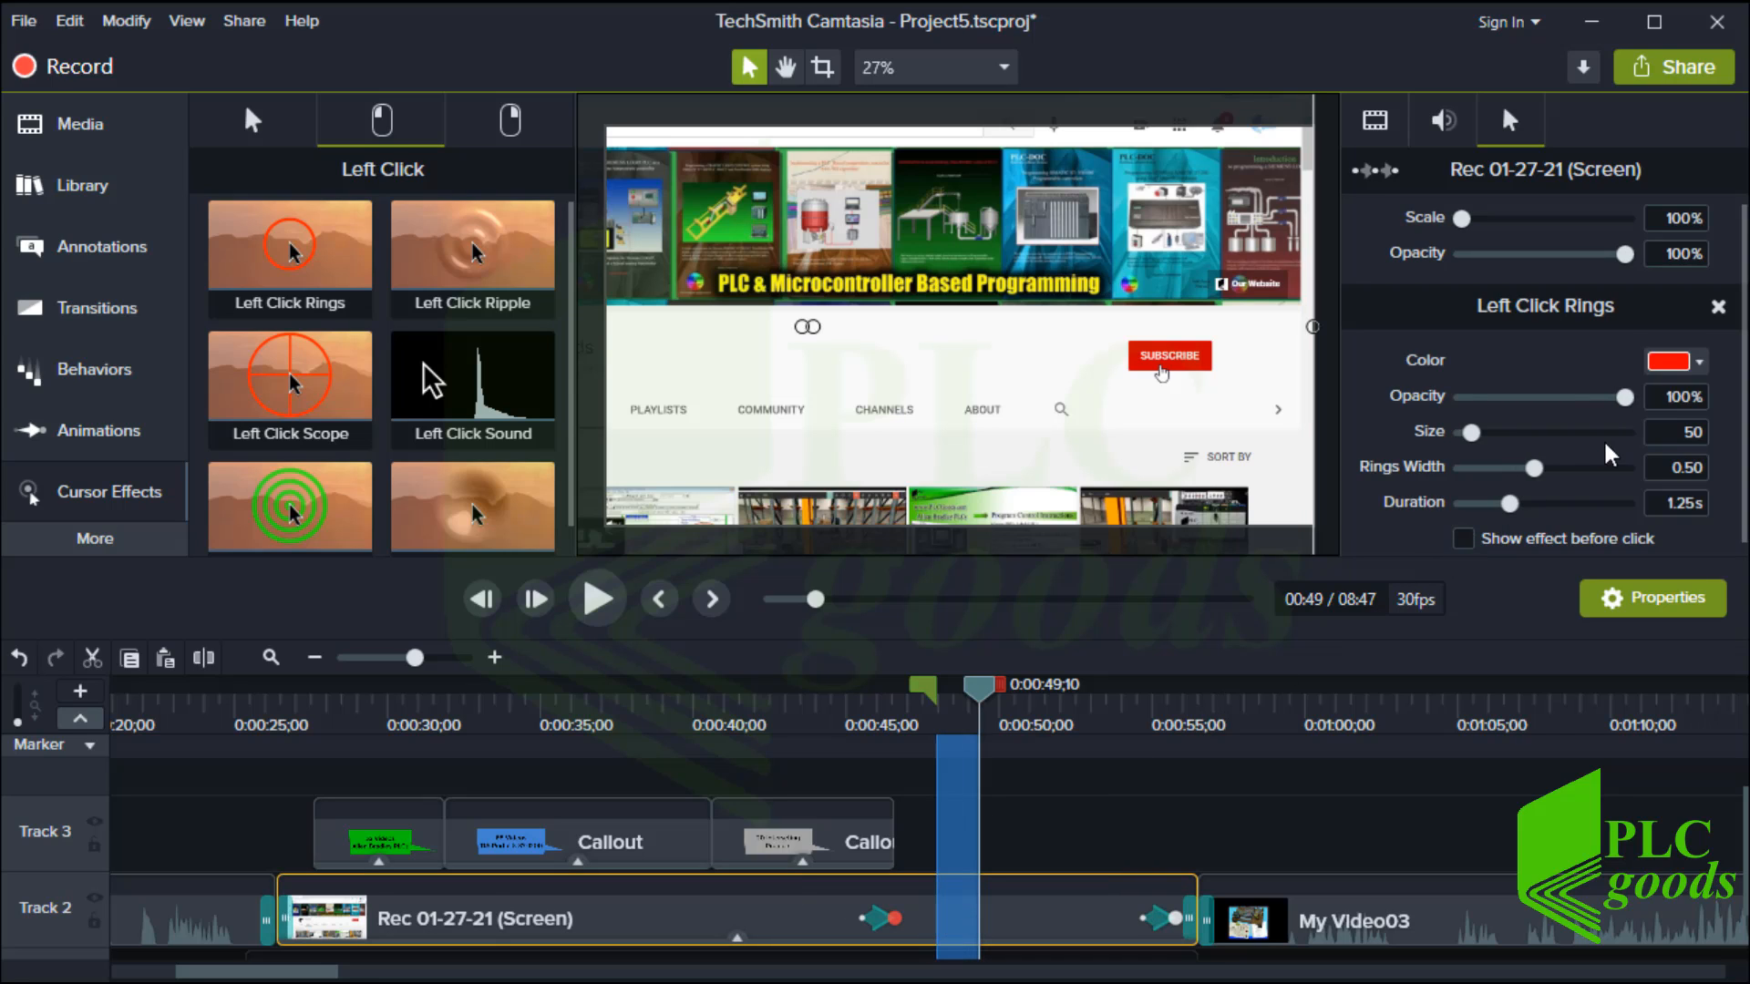
pyautogui.click(1675, 503)
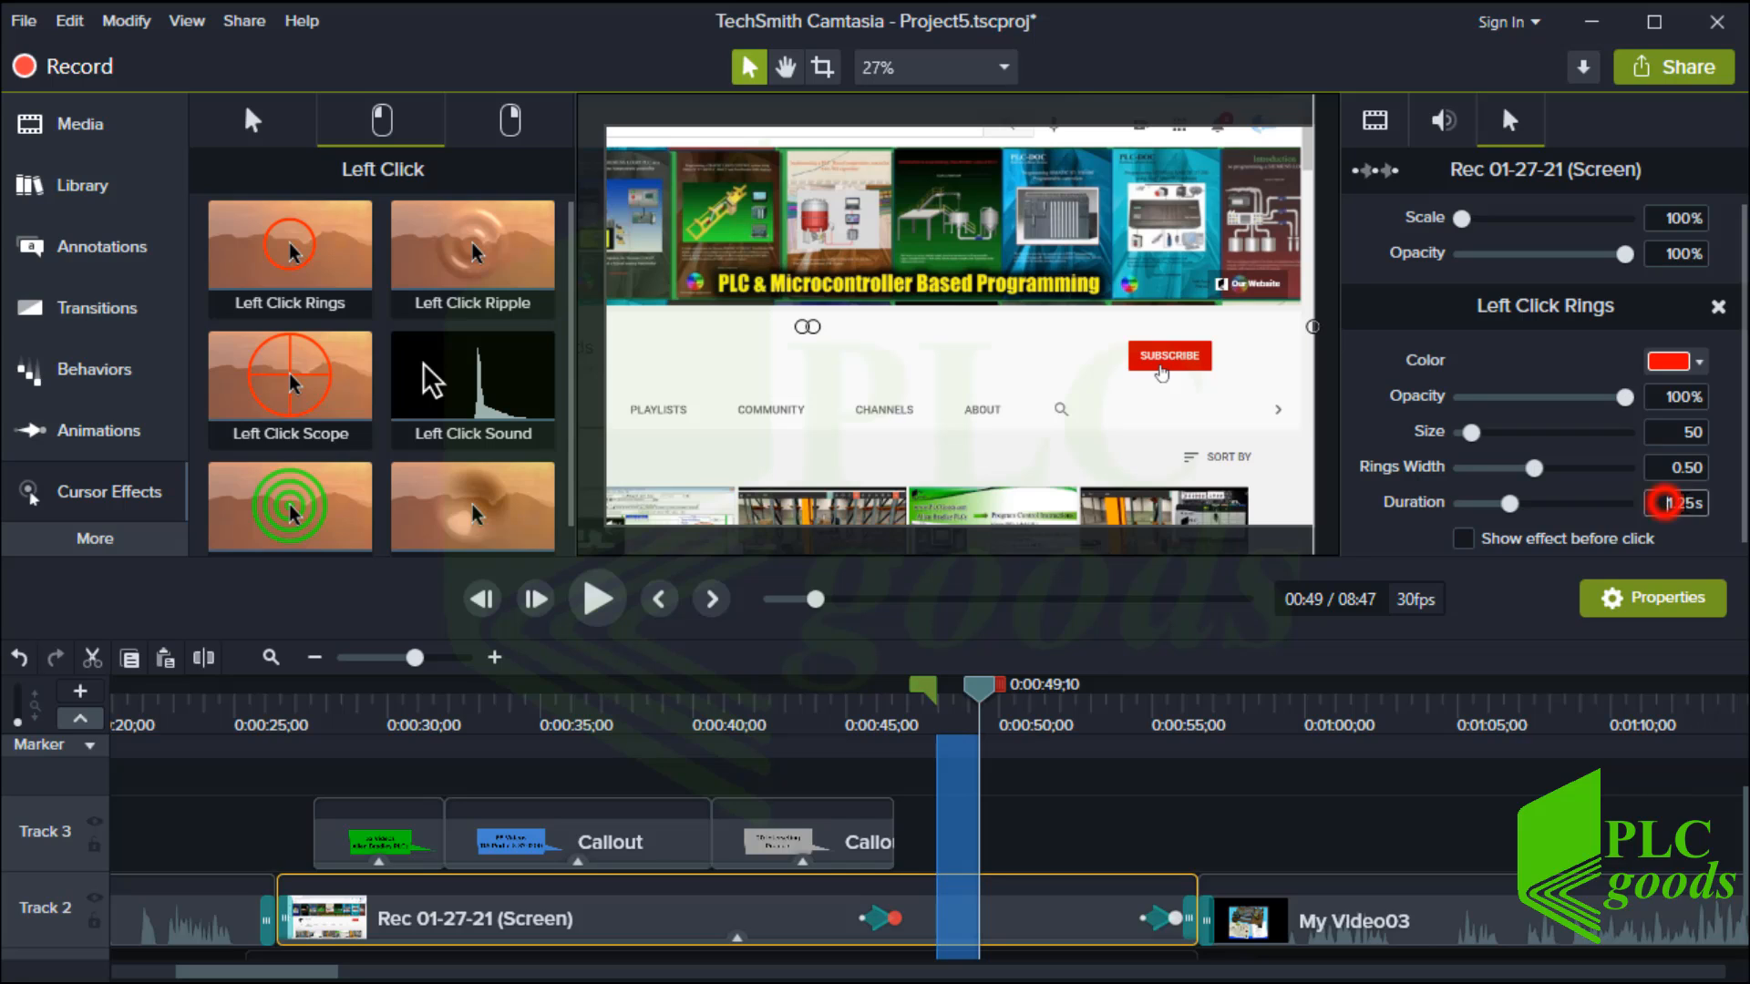
pyautogui.write('0.5')
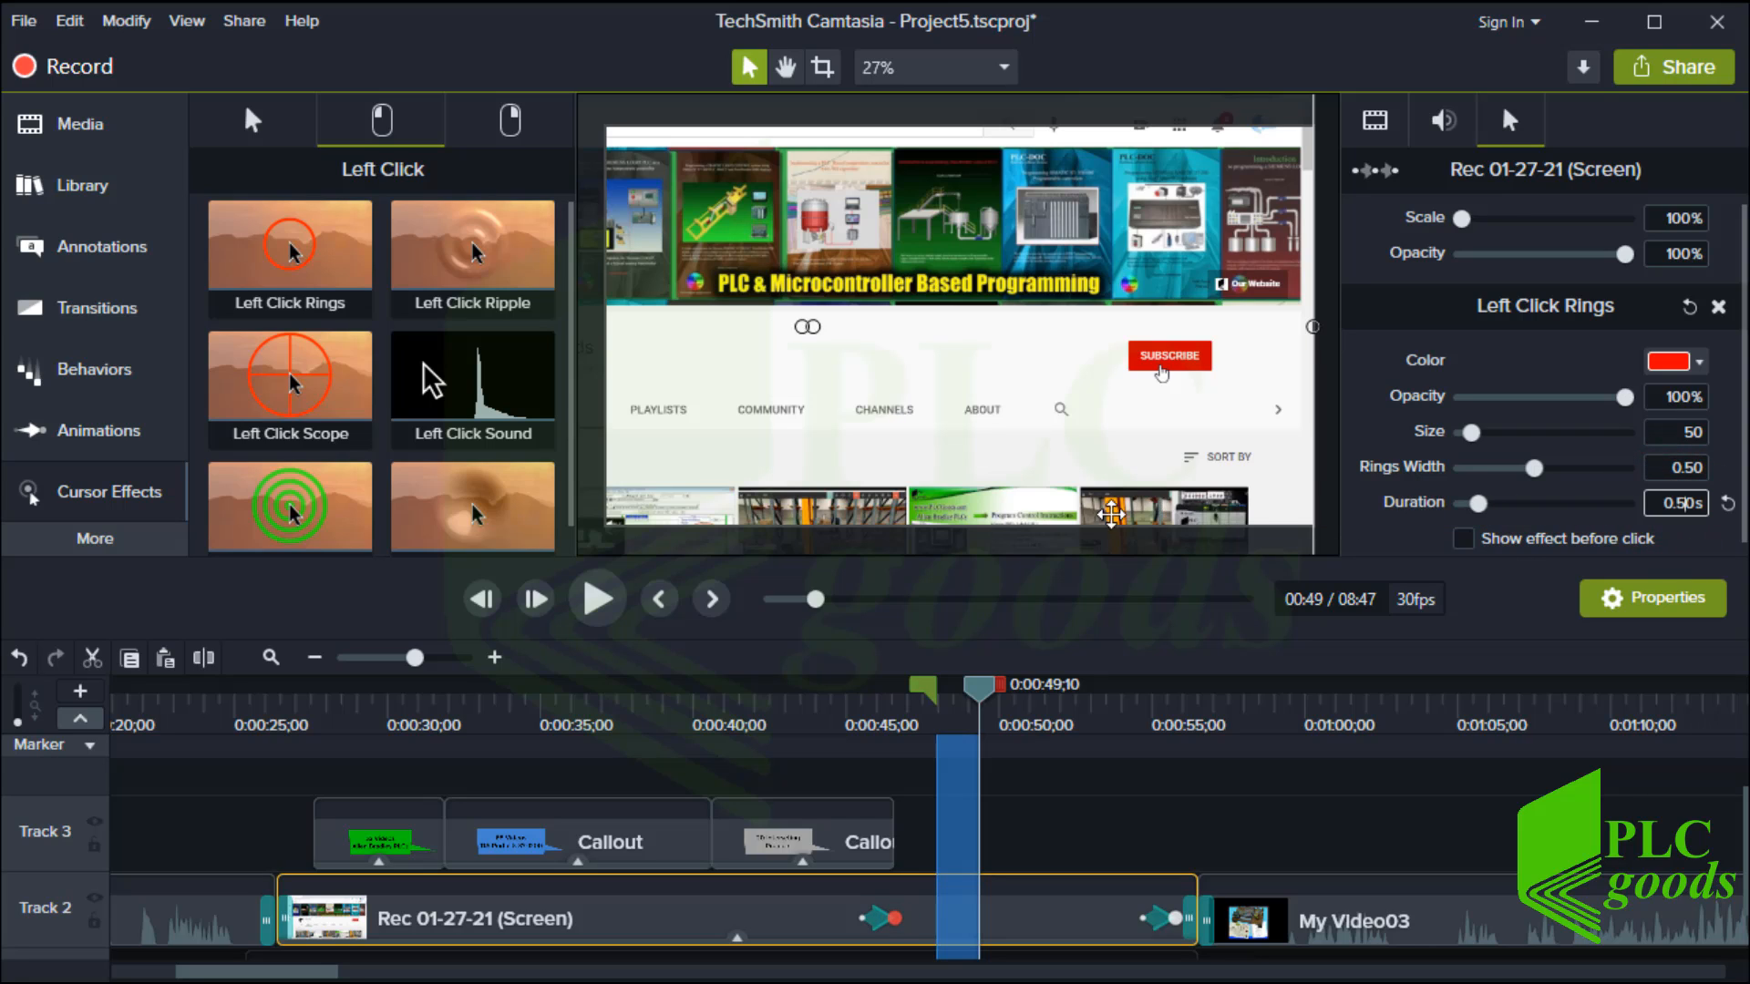
# - Add the Left Click Sound effect to the screen recording clip and keep Mouse Click as its click sound
pyautogui.moveTo(438, 379); pyautogui.dragTo(820, 920)
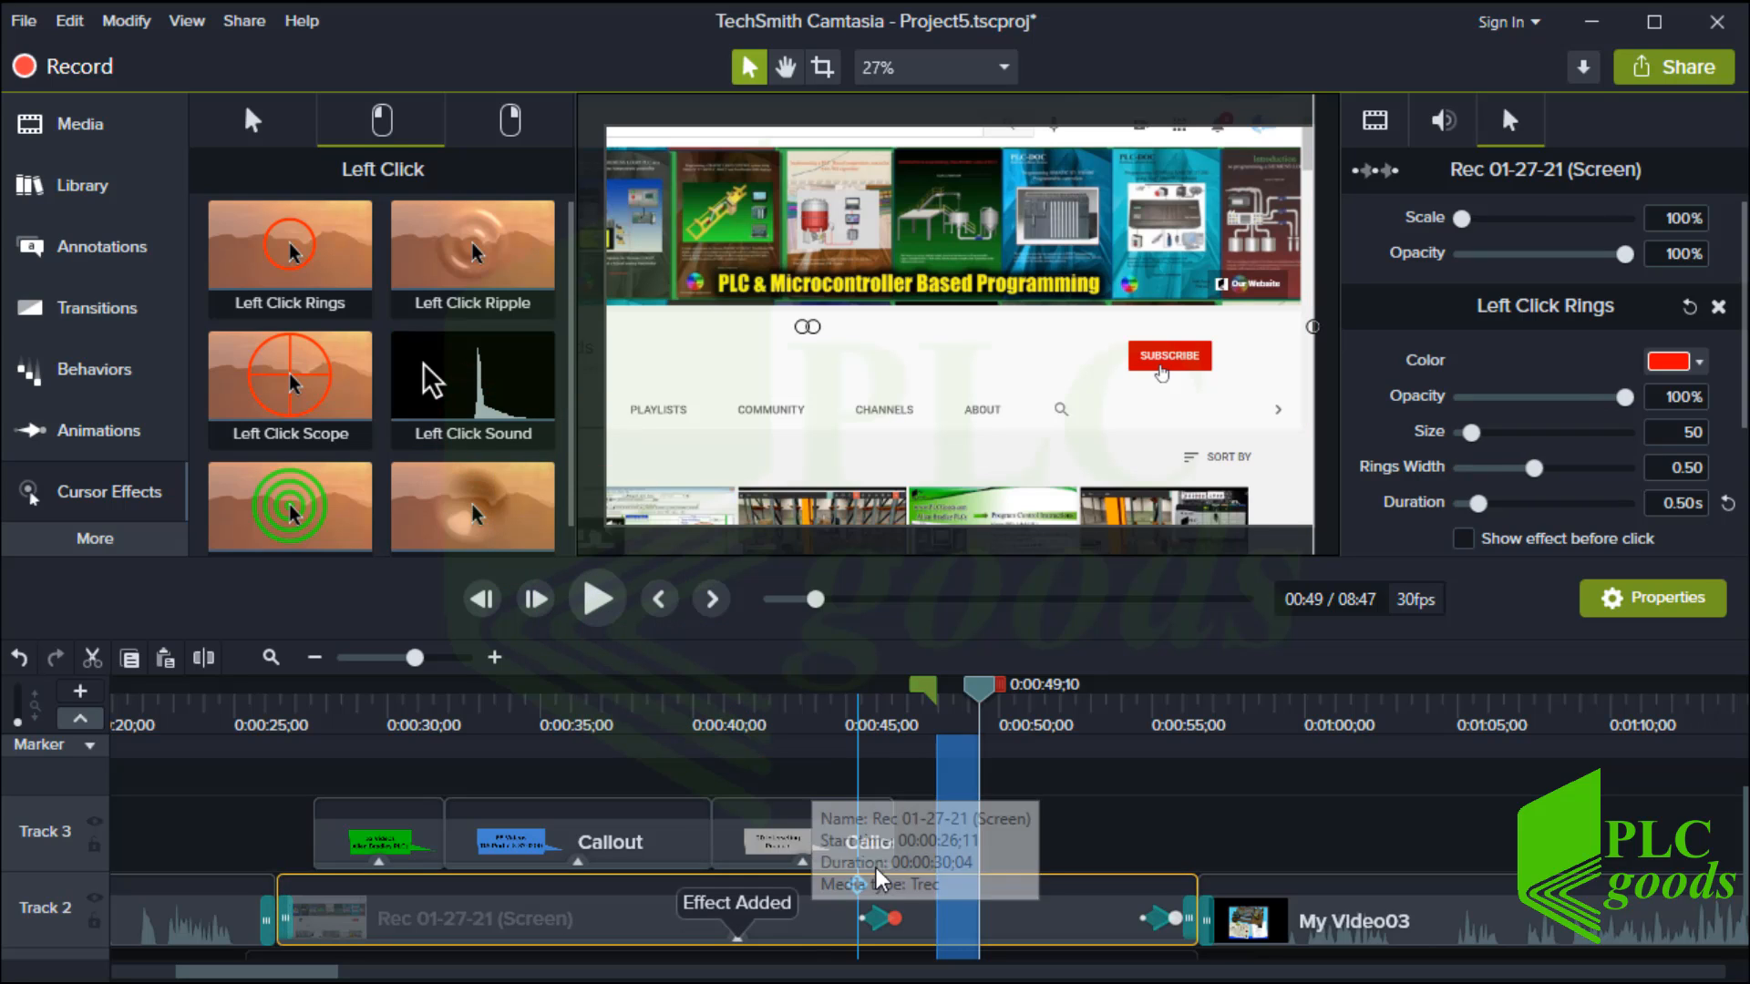
pyautogui.scroll(-3, 1453, 442)
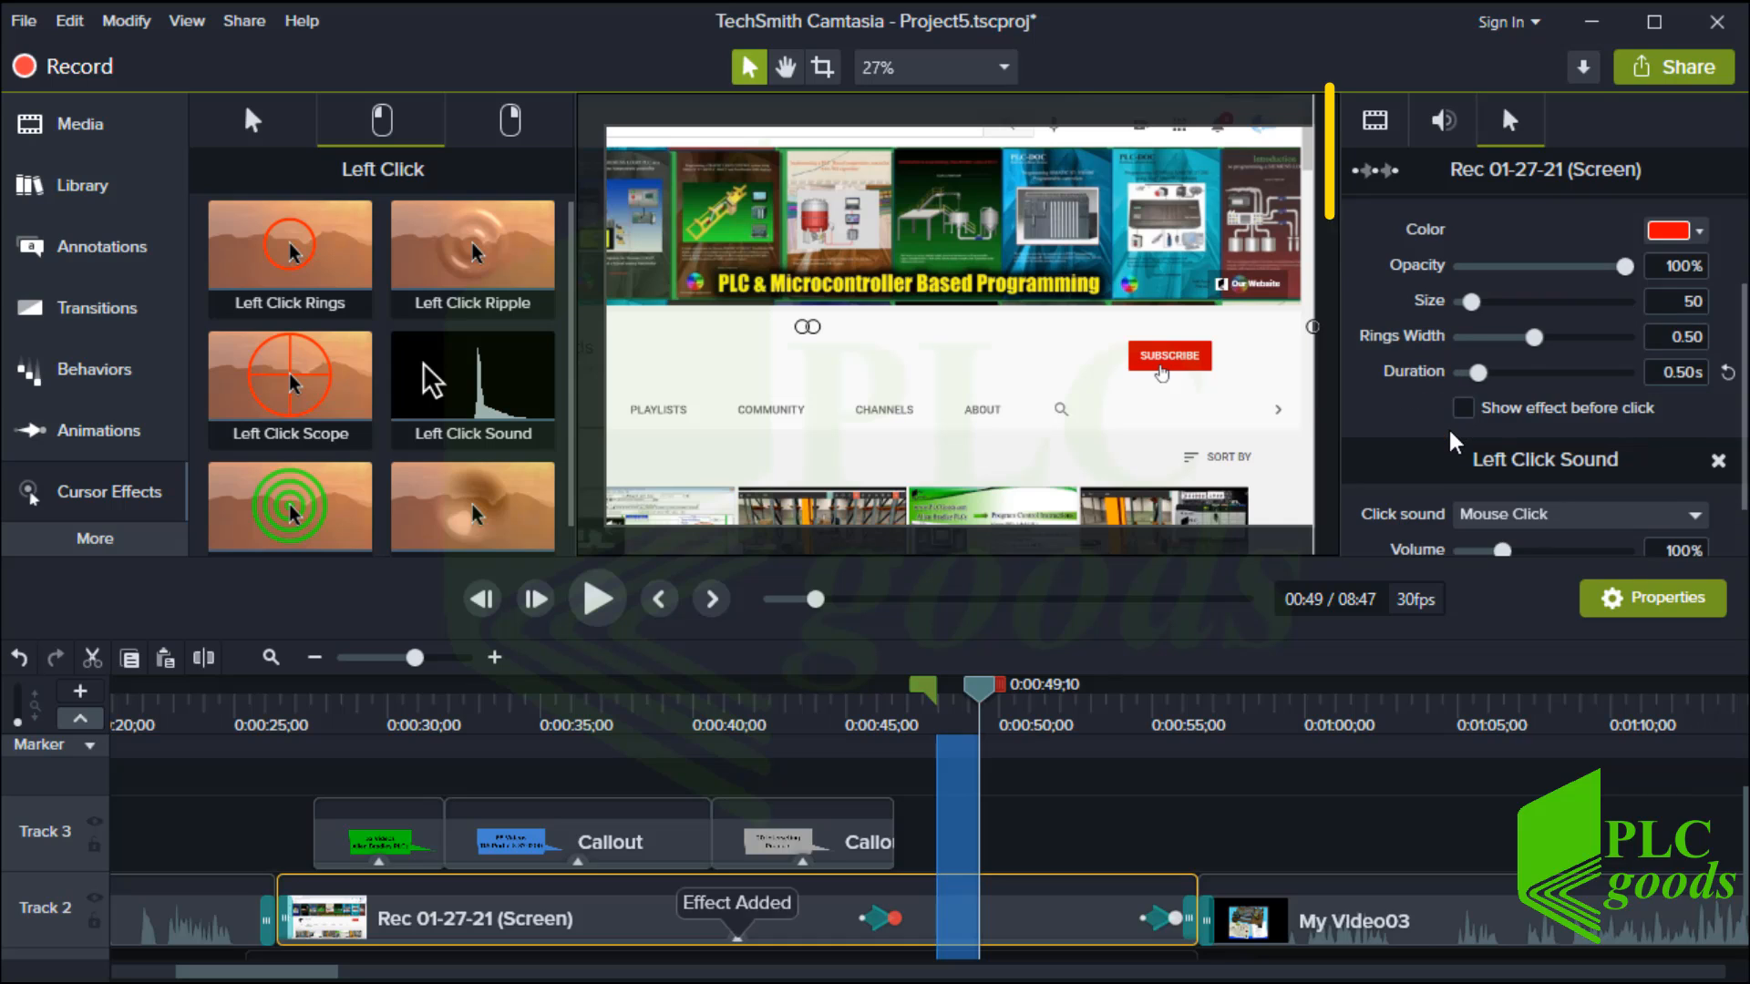
pyautogui.click(1463, 443)
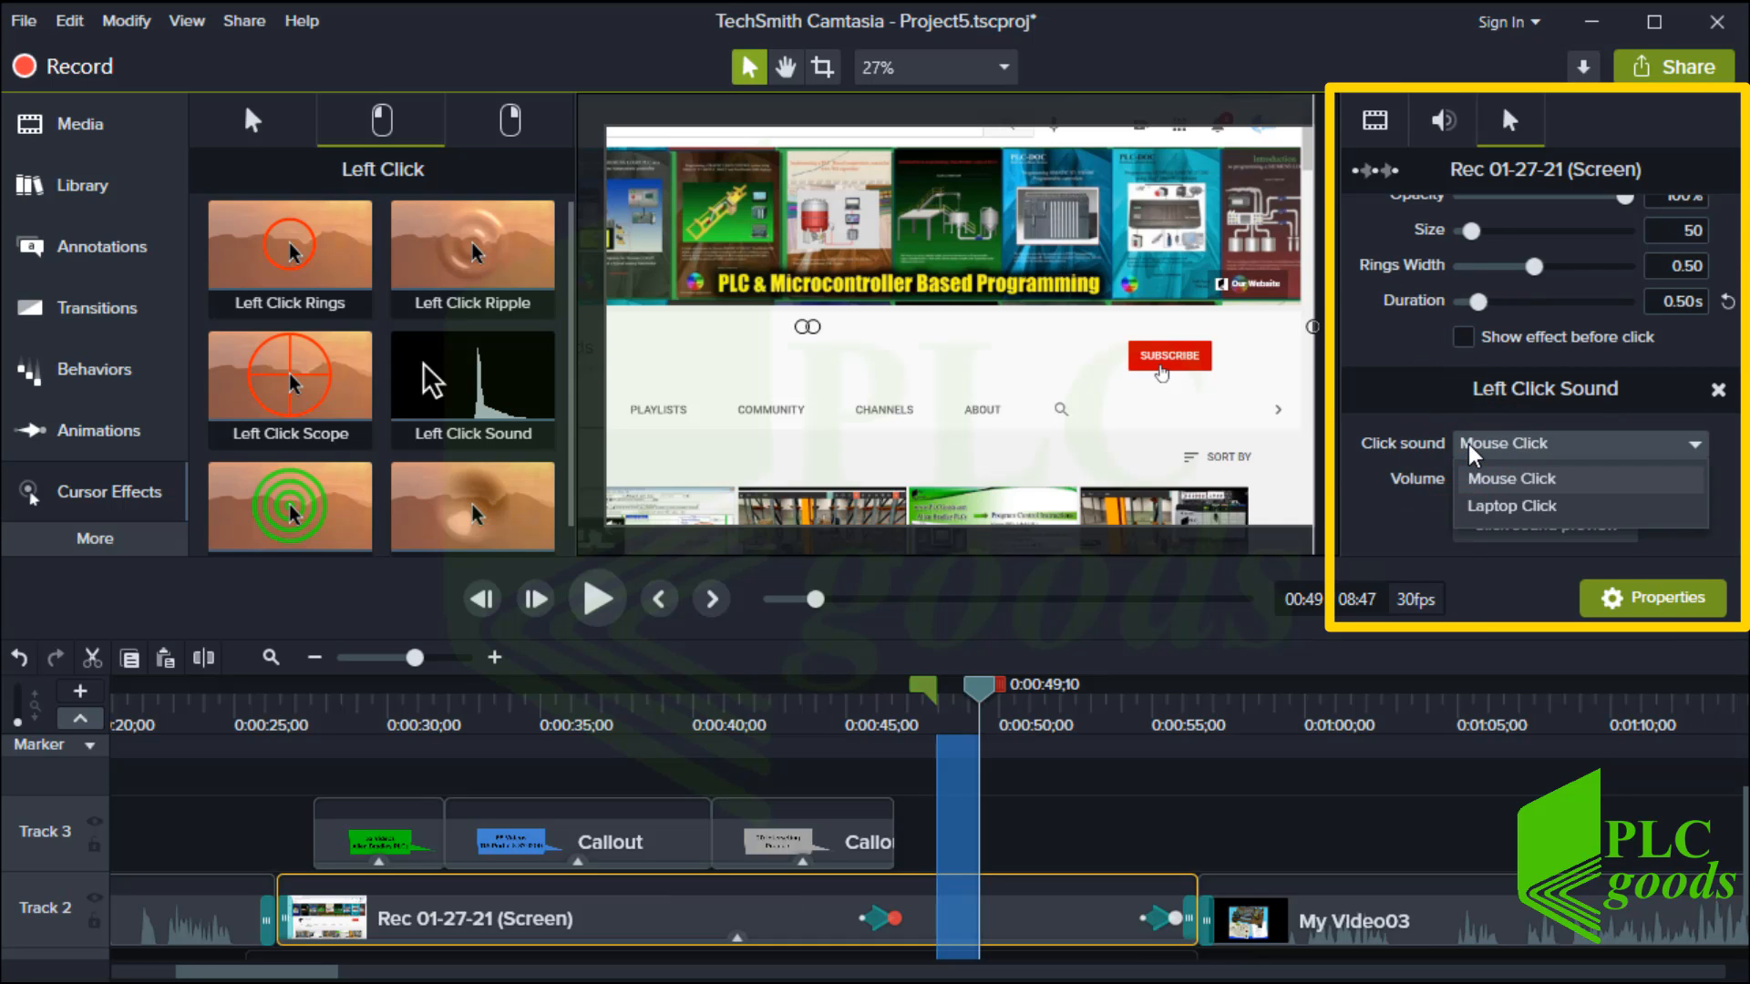
pyautogui.click(1474, 451)
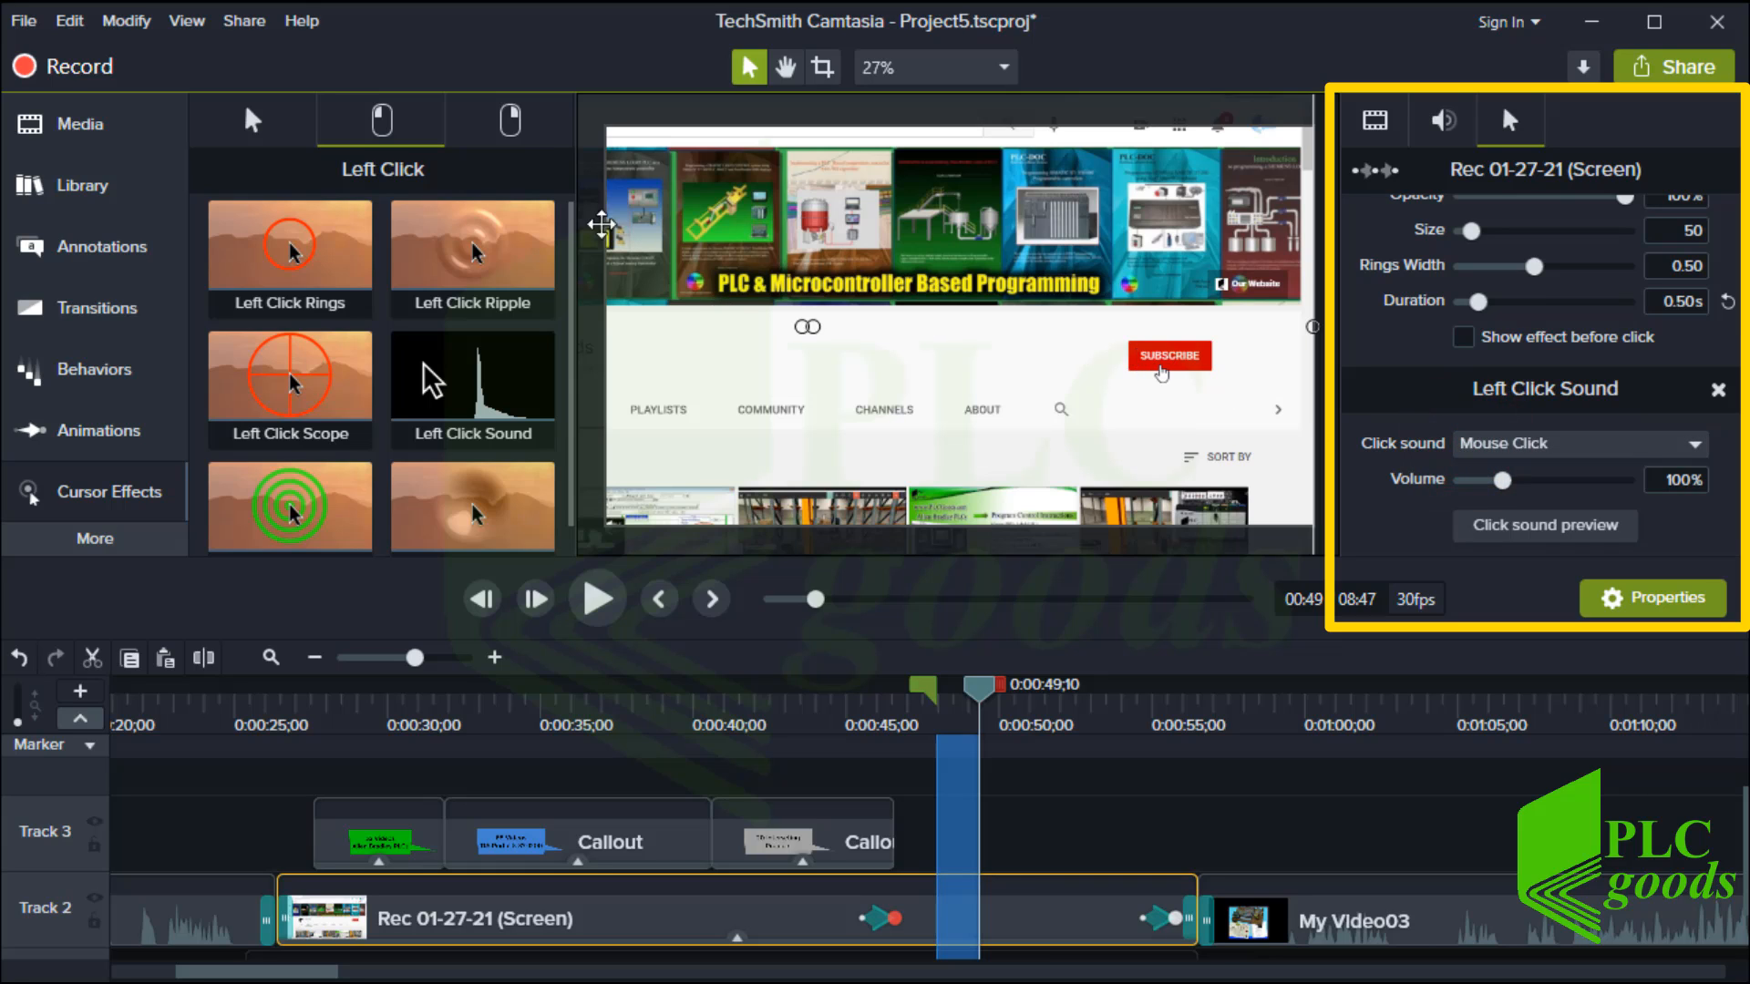
# - Add the Right Click Rings and Right Click Sound effects to the Rec 01-27-21 (Screen) clip
pyautogui.click(510, 122)
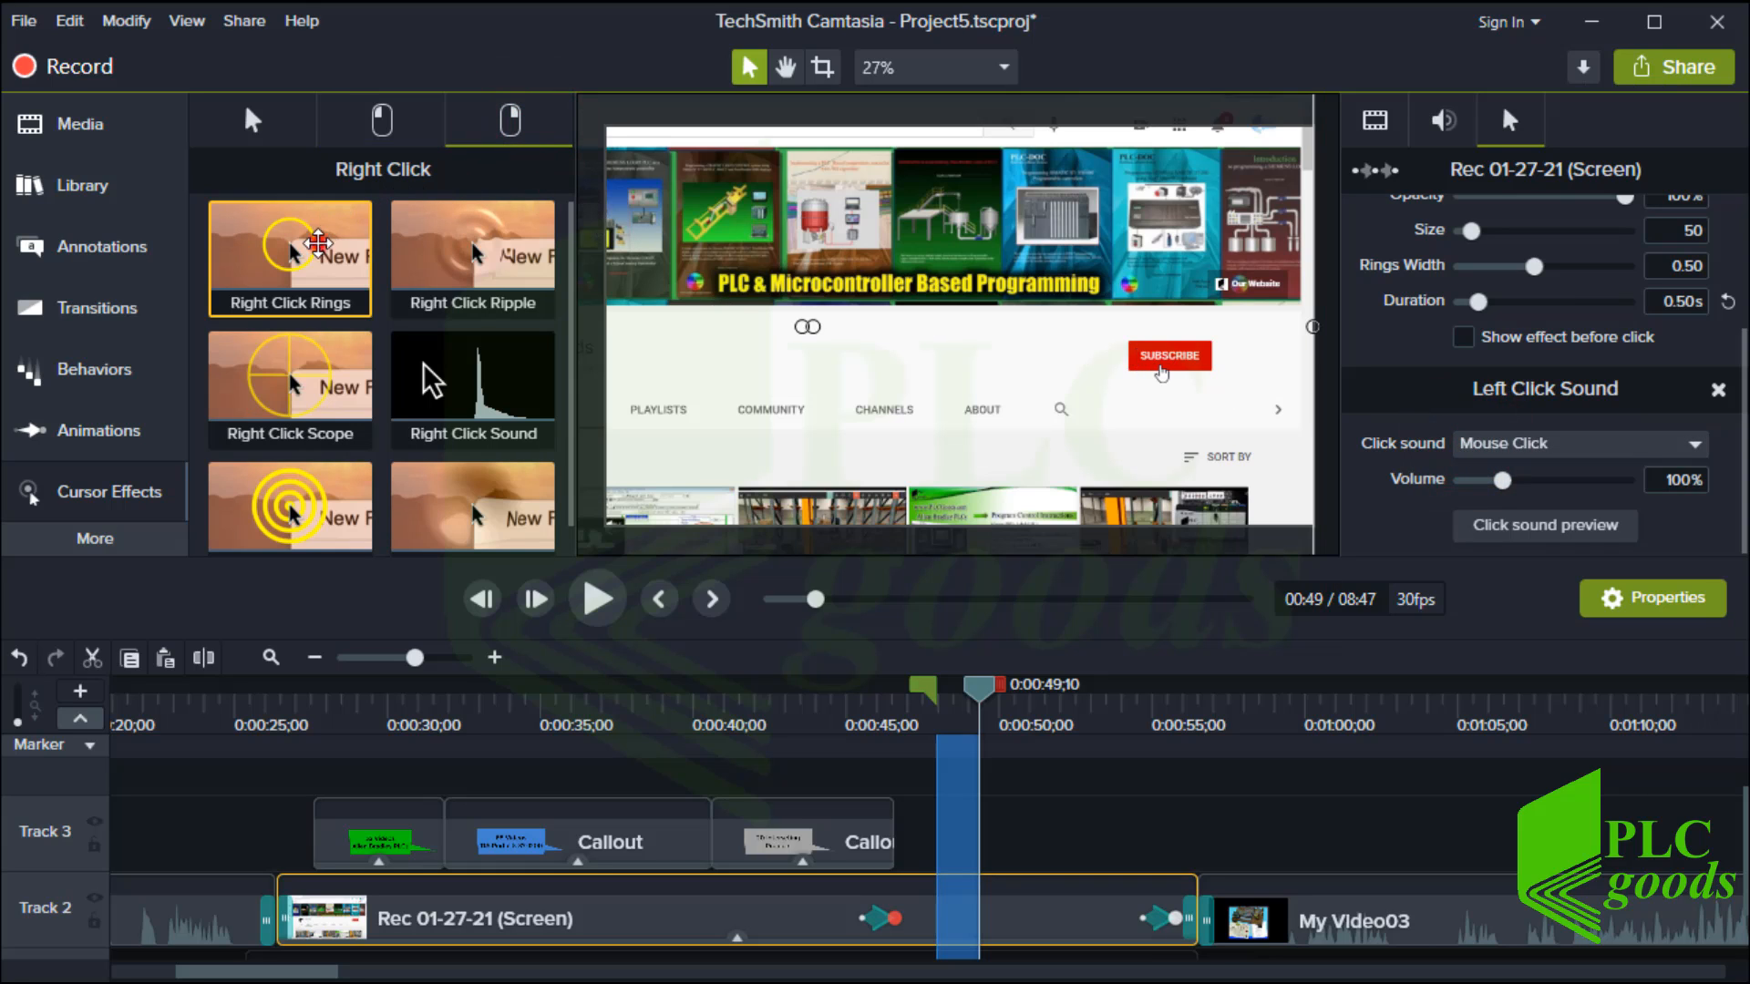
pyautogui.moveTo(317, 242); pyautogui.dragTo(789, 902)
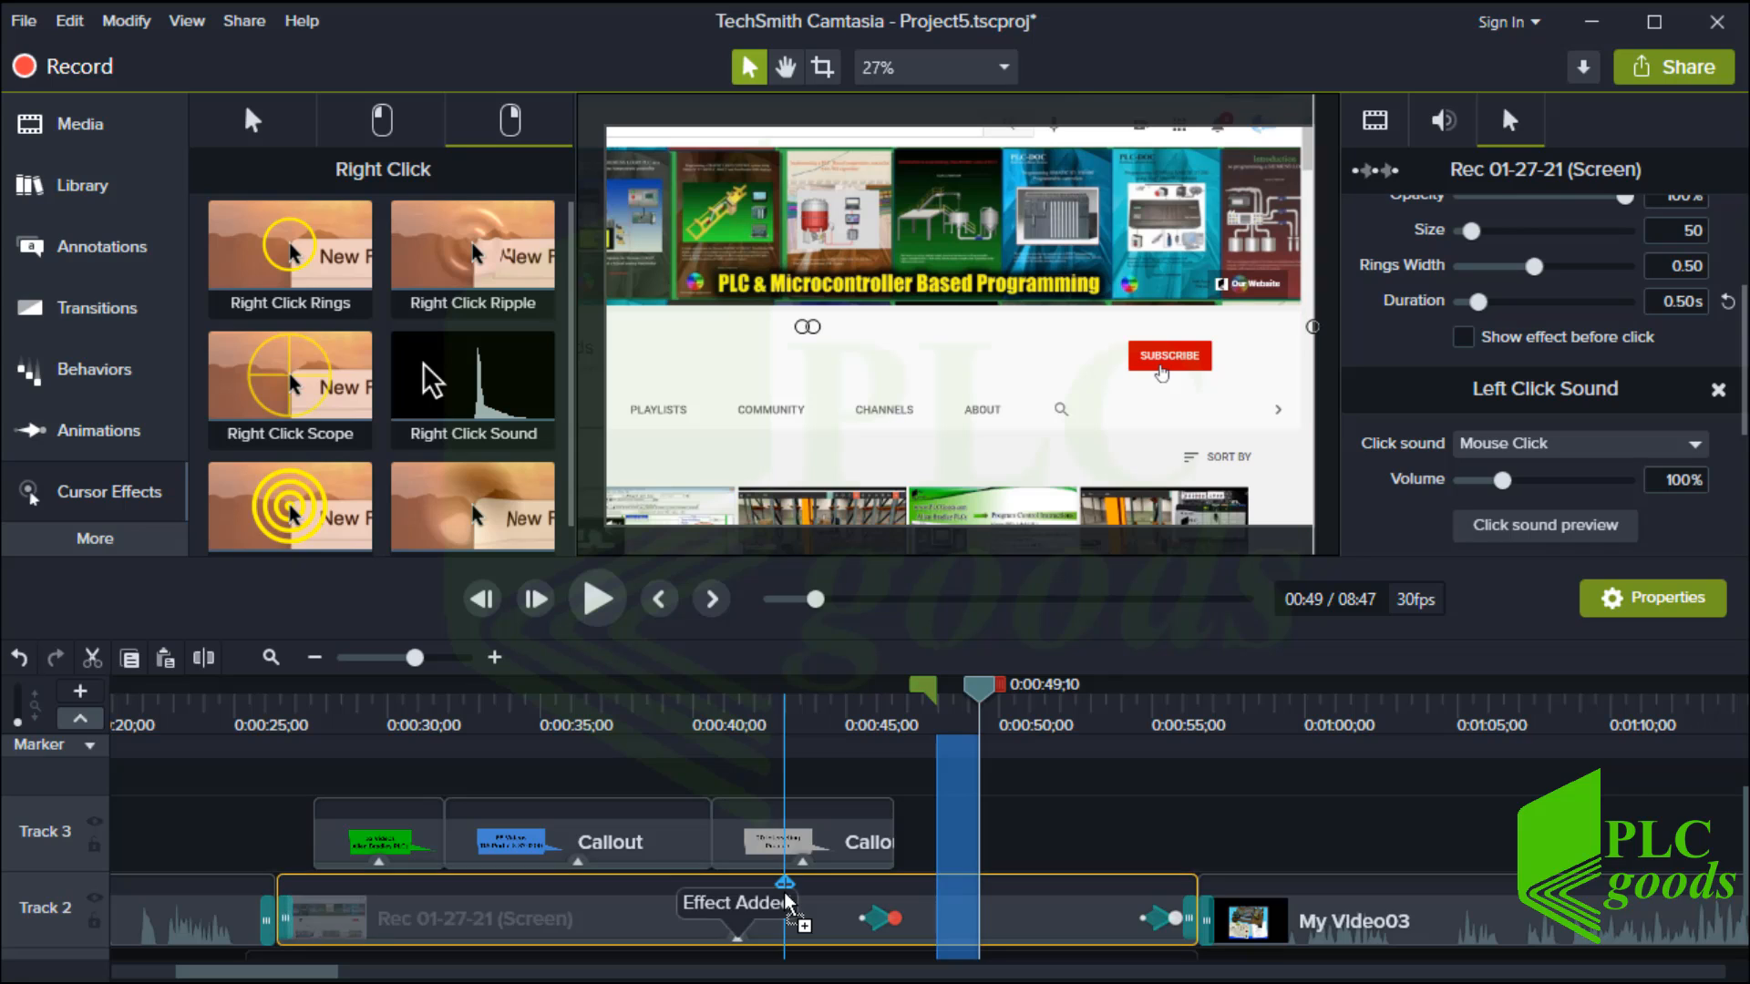
pyautogui.moveTo(474, 415); pyautogui.dragTo(849, 923)
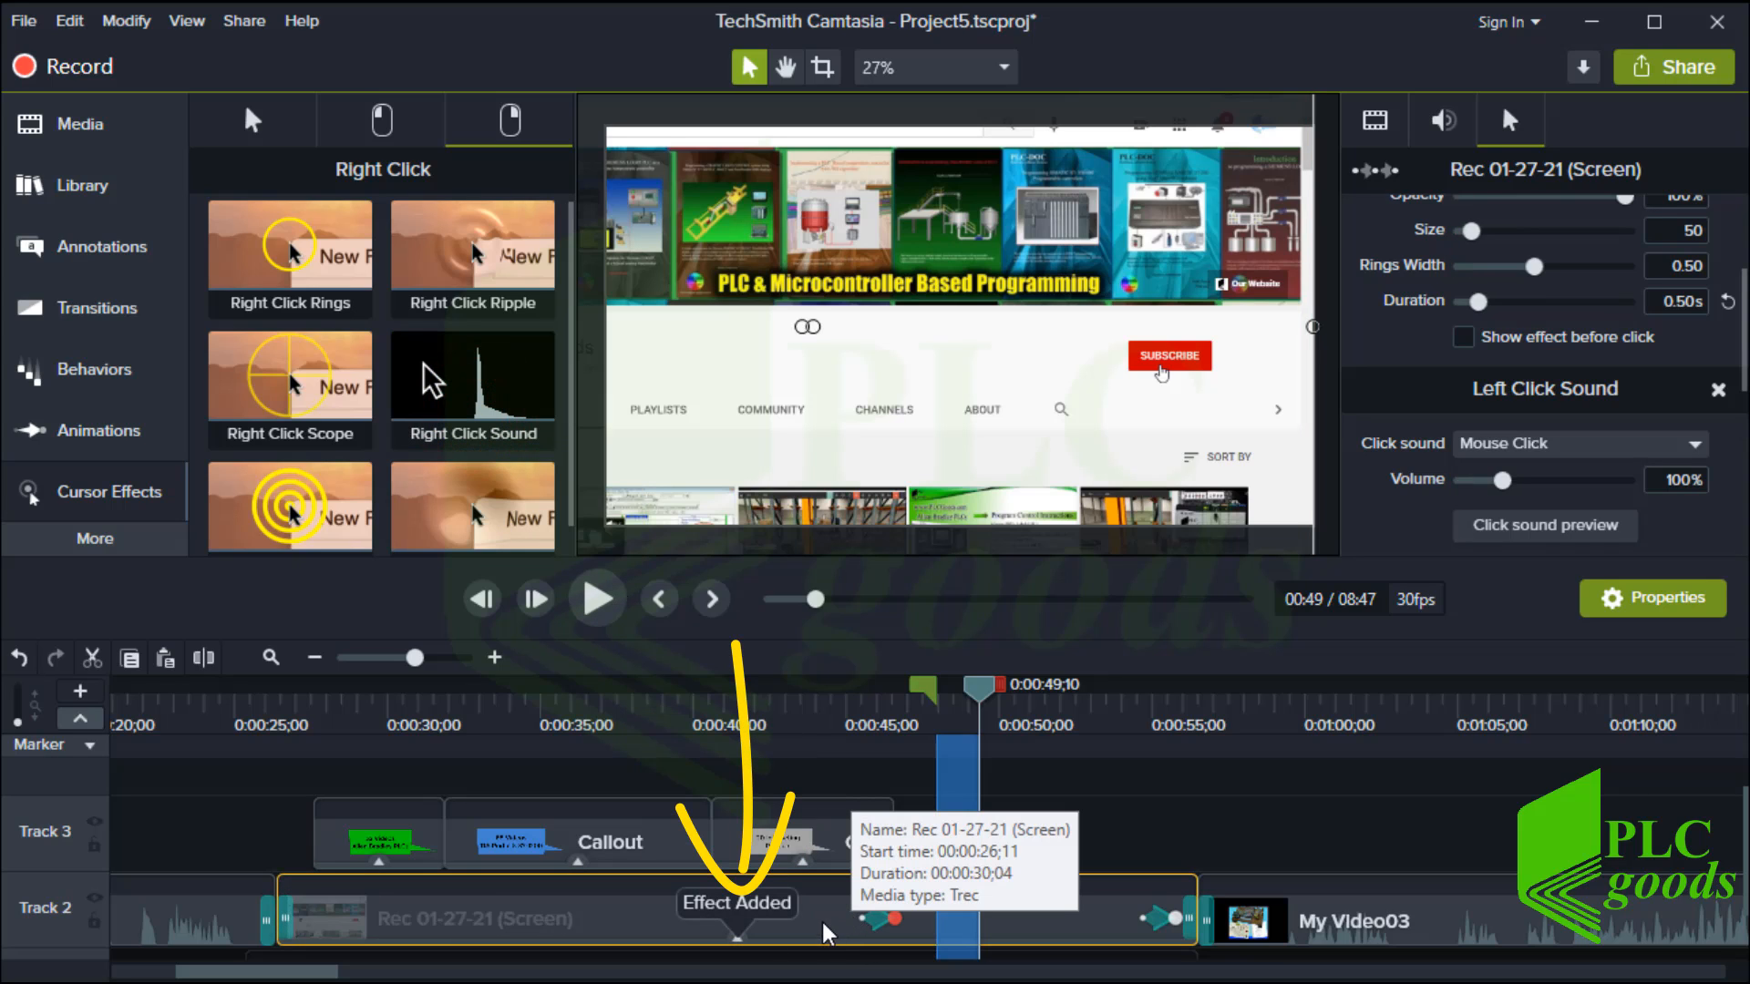
# - Expand the screen recording clip's applied effects, select the Left Click Sound bar and clear the timeline range selection
pyautogui.click(738, 944)
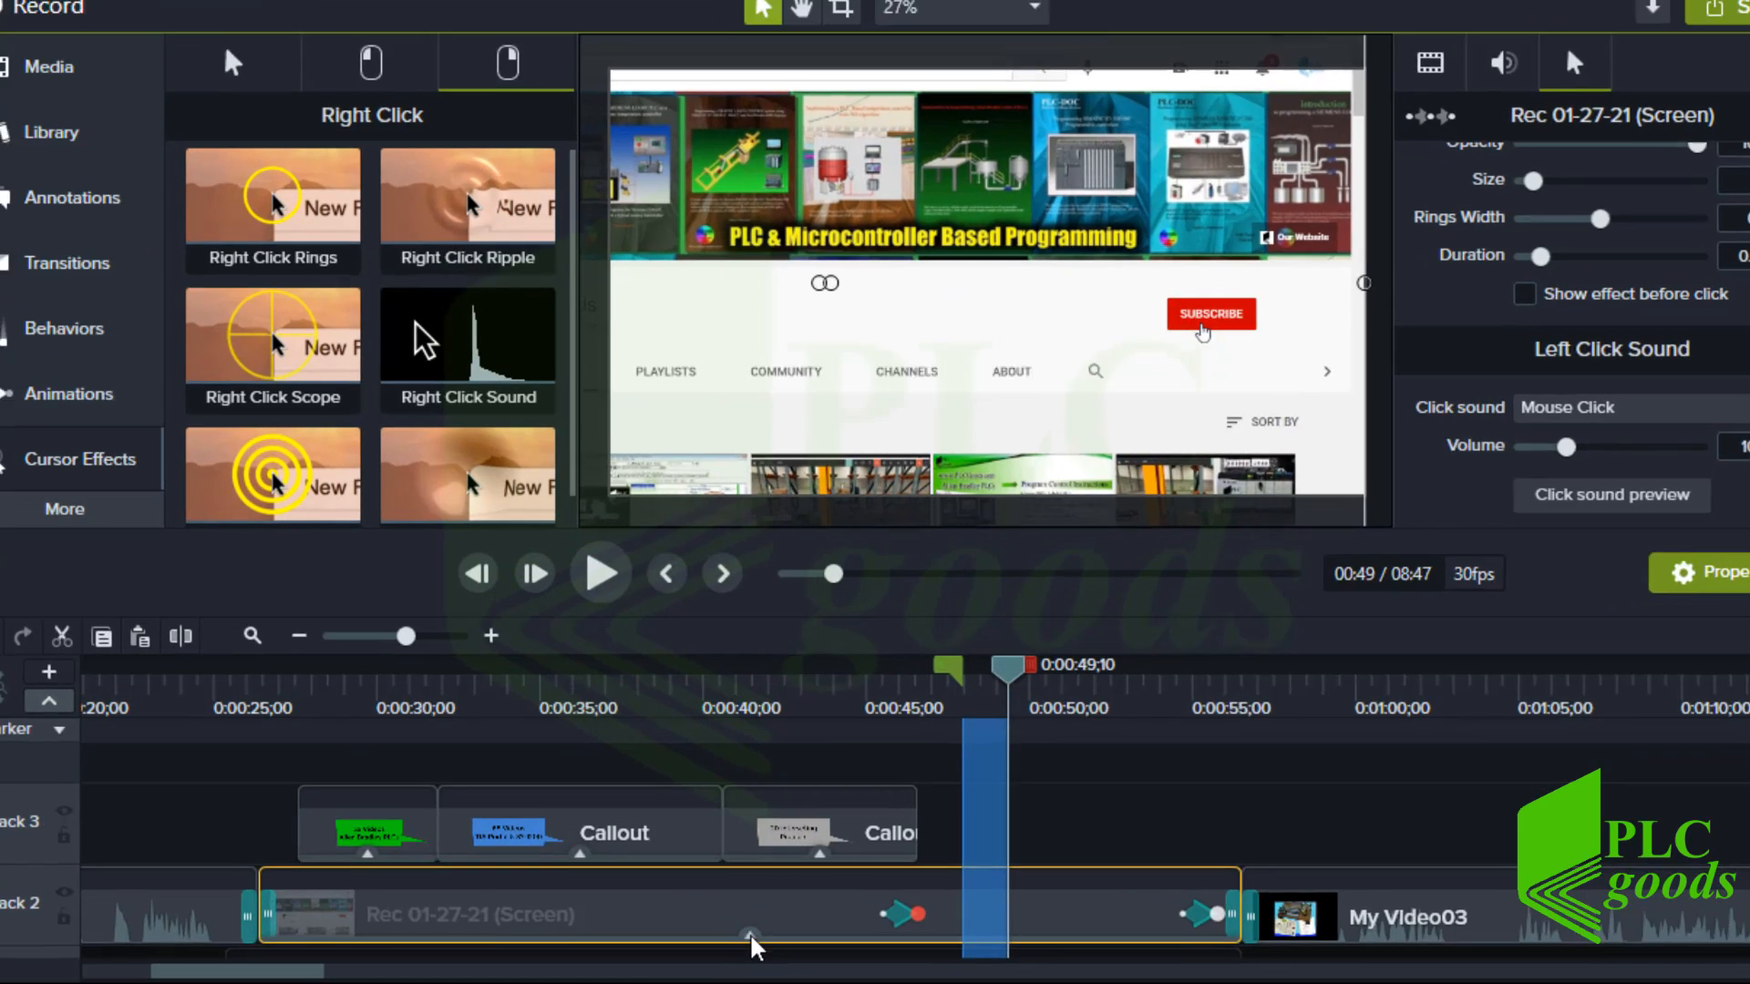
pyautogui.click(738, 944)
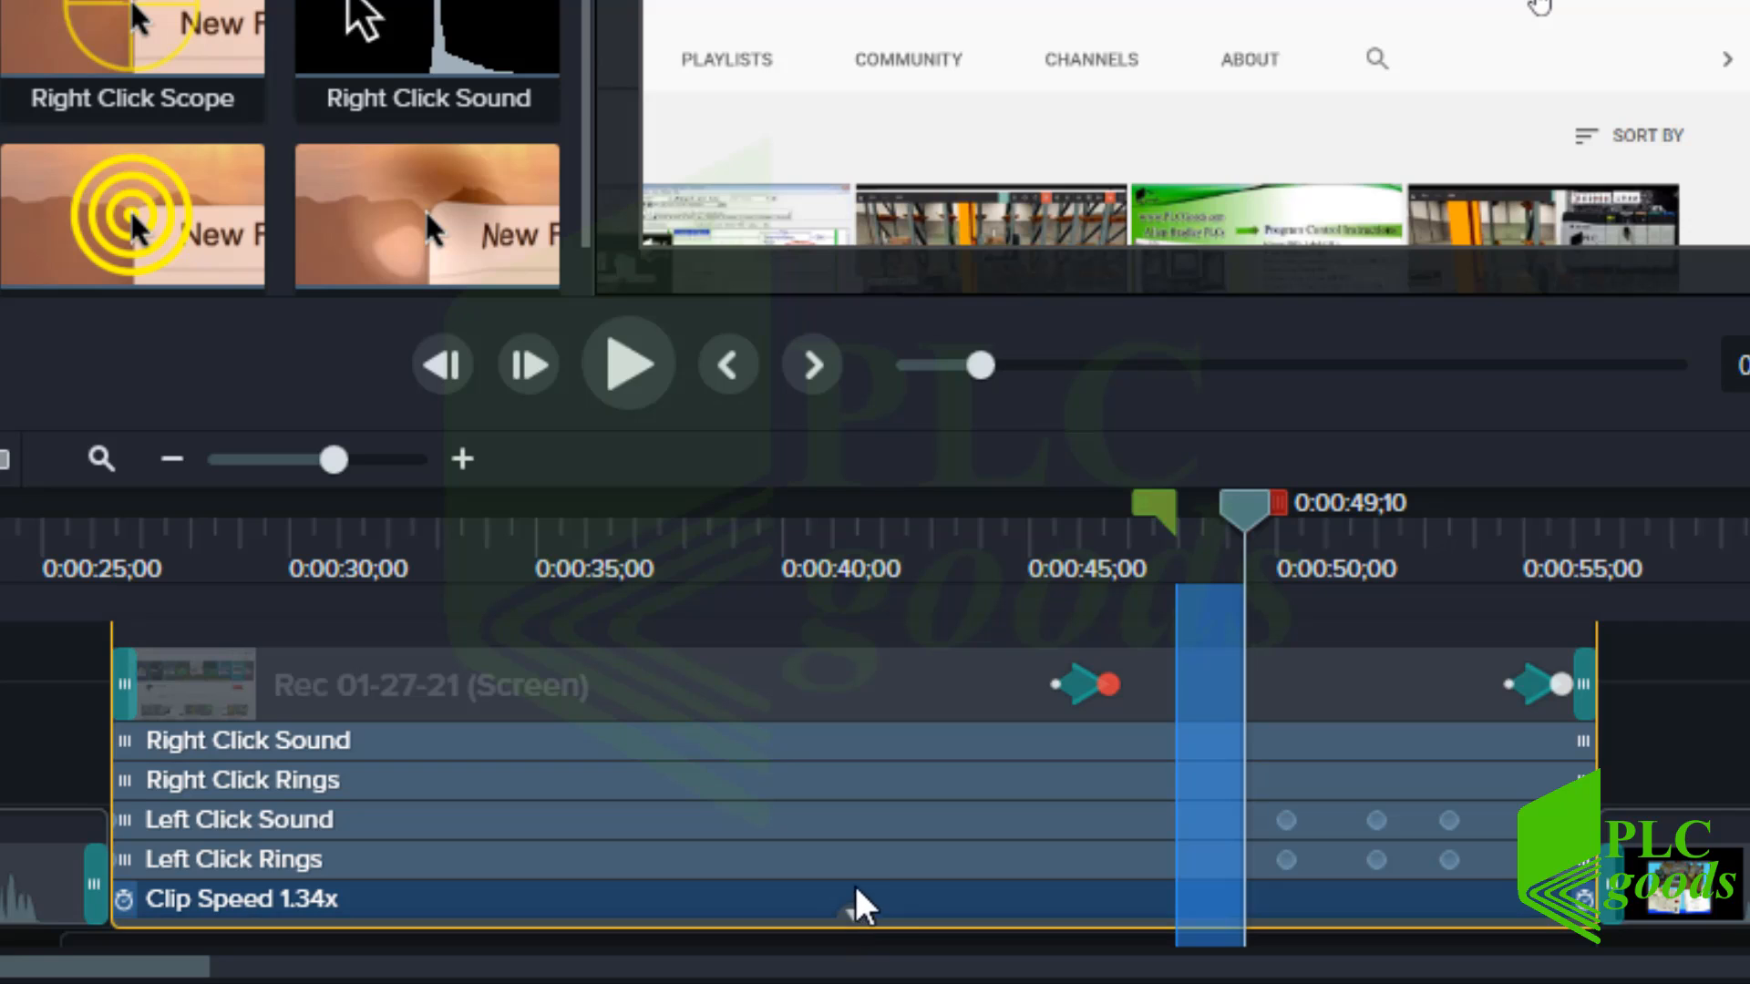
pyautogui.click(852, 859)
pyautogui.click(873, 818)
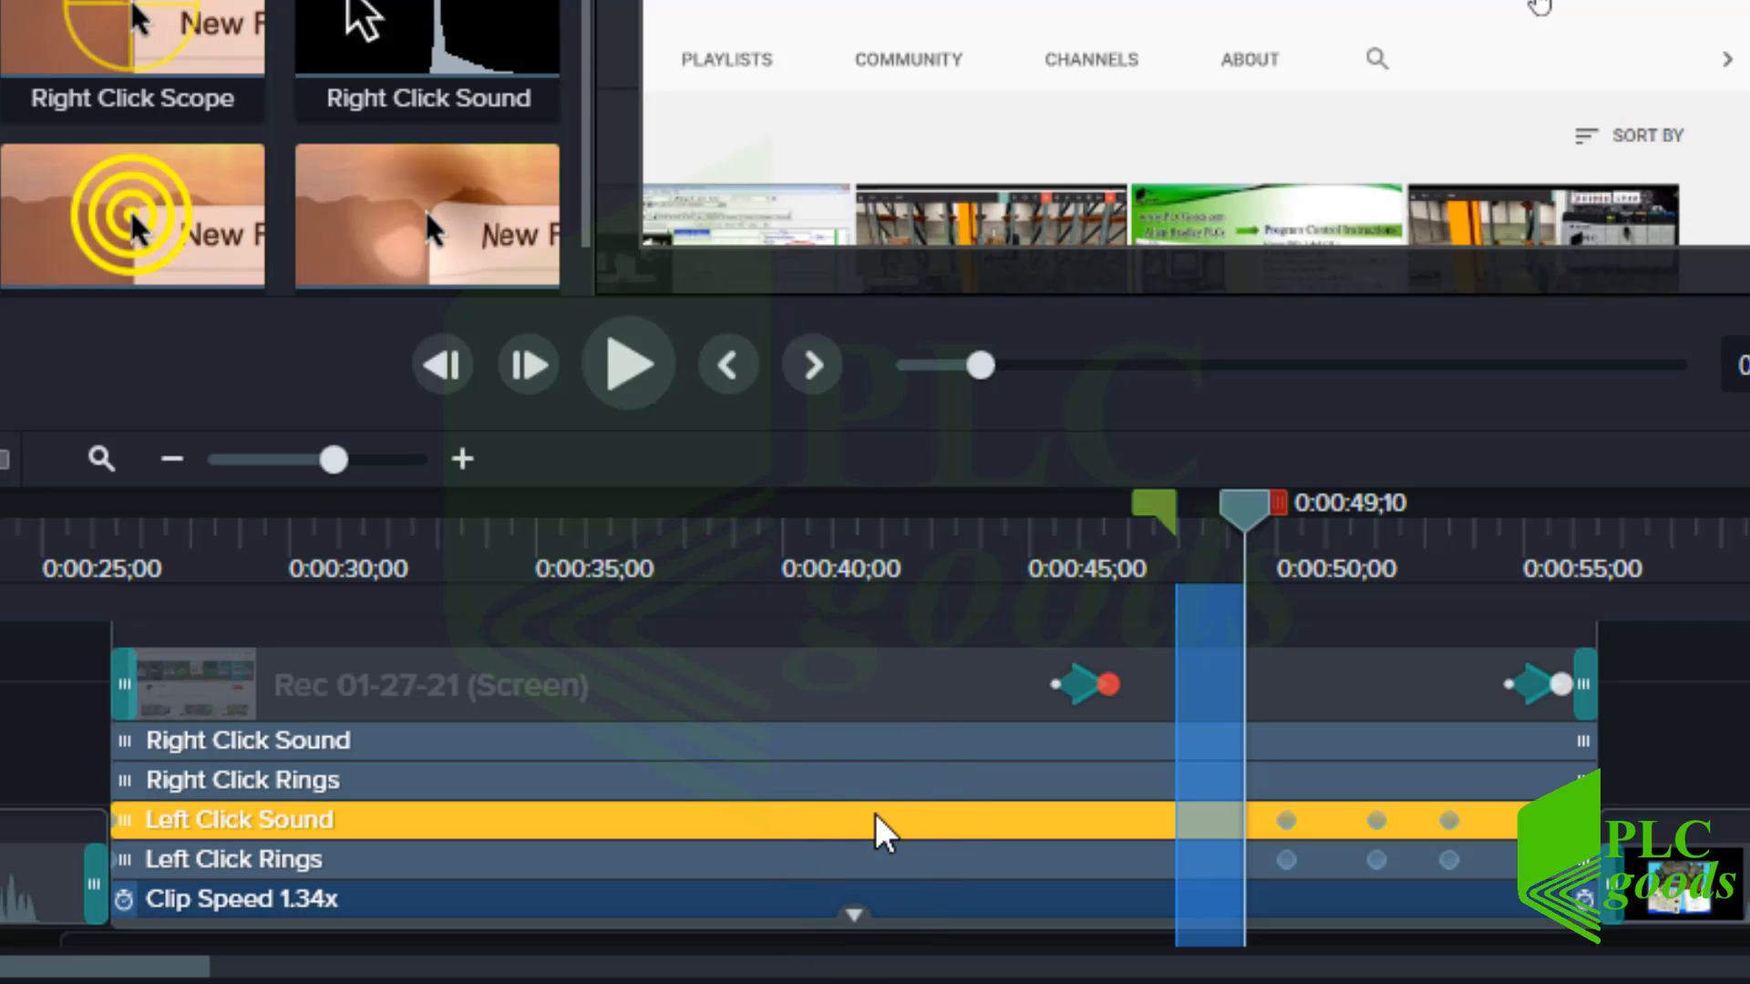
pyautogui.click(1271, 510)
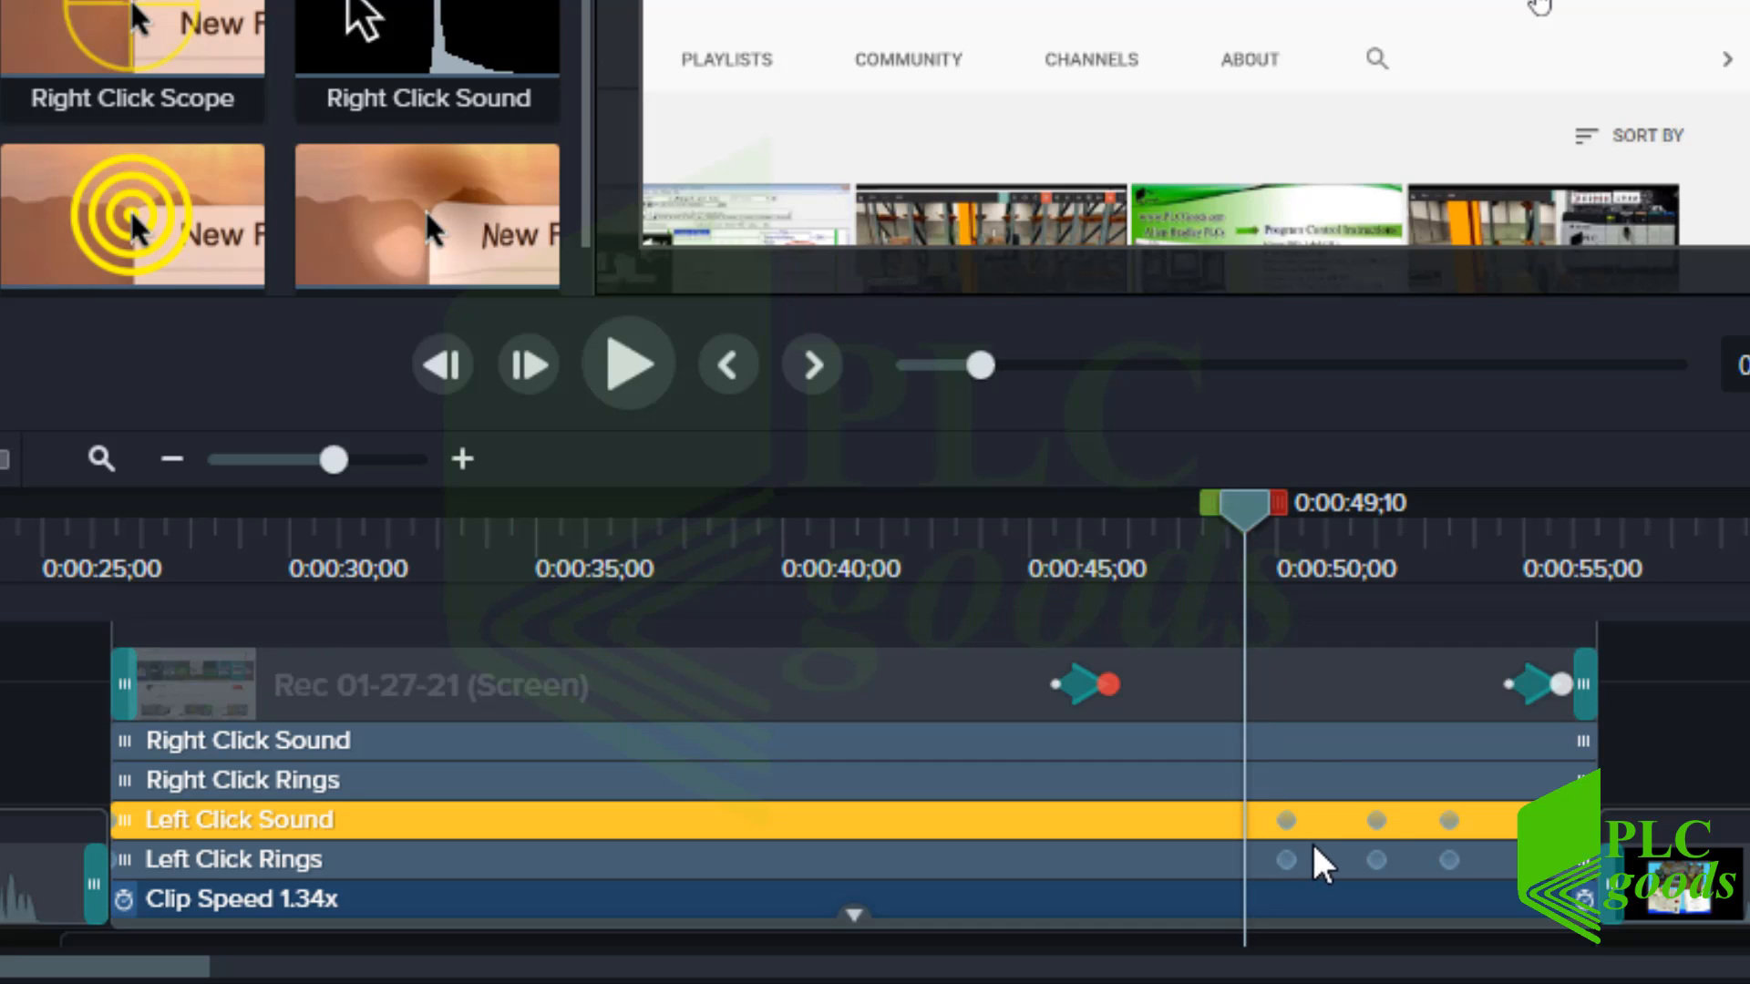
# - Try adjusting the end of the Right Click Sound effect bar, and reselect the Left Click Sound bar
pyautogui.click(1341, 786)
pyautogui.click(1362, 743)
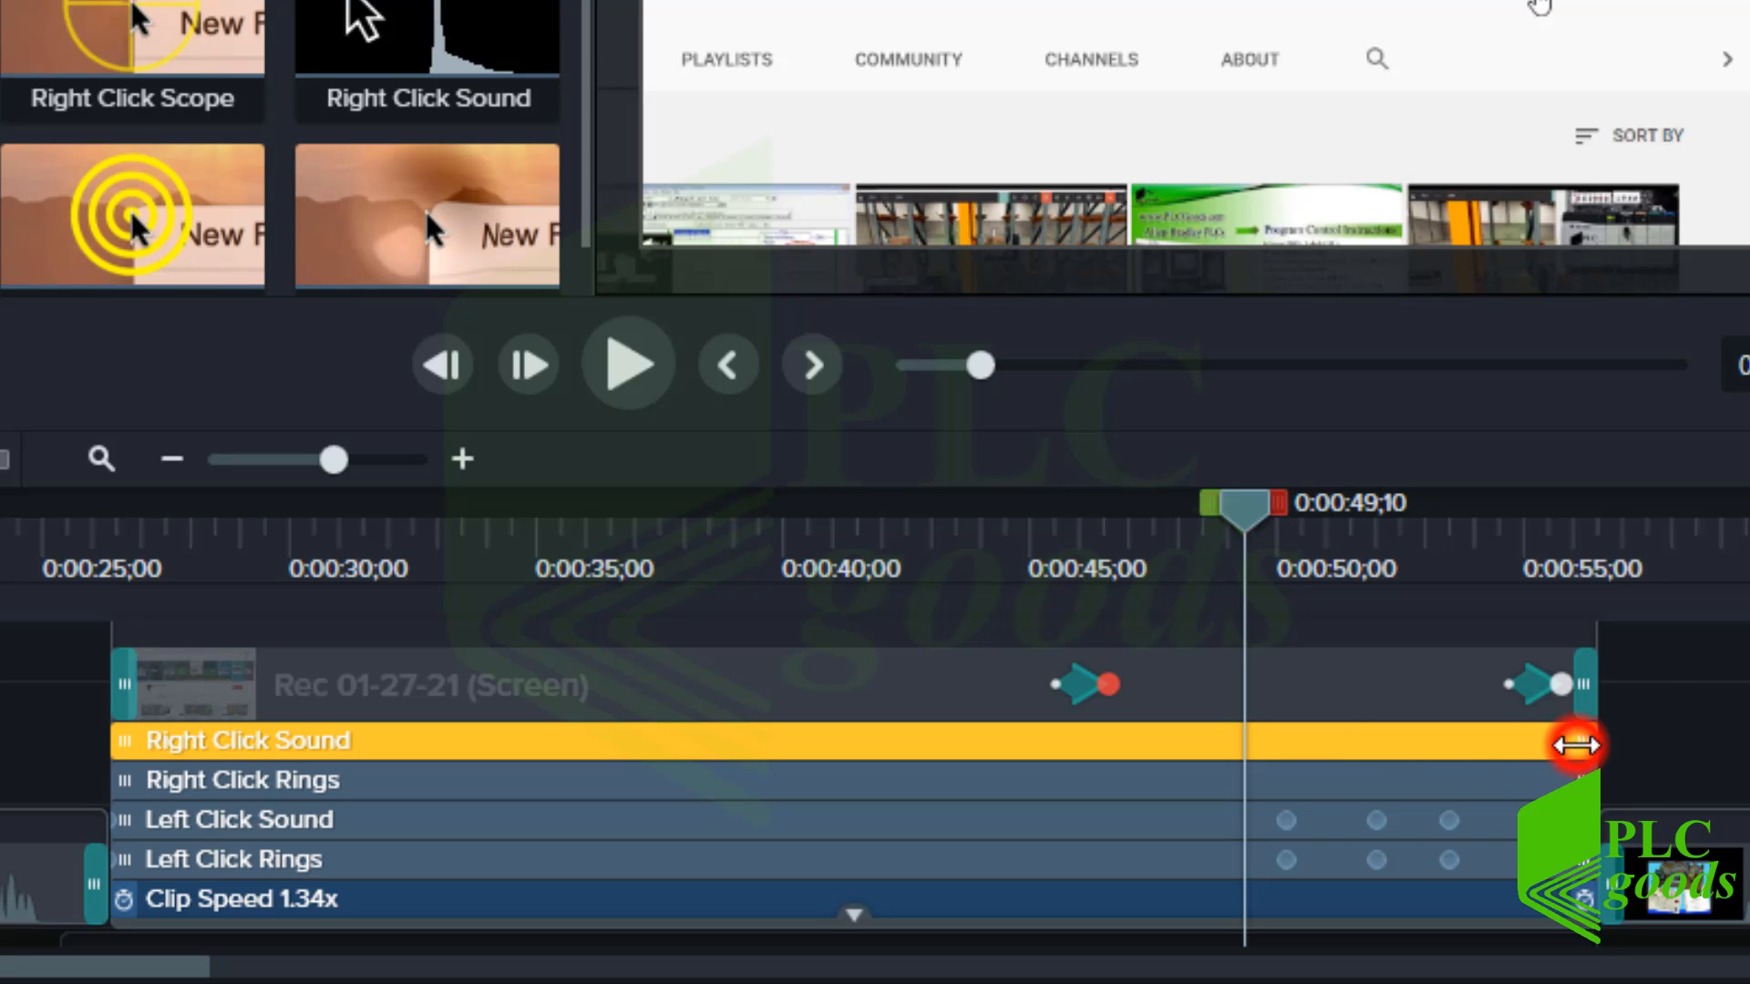
pyautogui.moveTo(1574, 746)
pyautogui.mouseDown()
pyautogui.moveTo(1413, 746)
pyautogui.moveTo(1597, 743)
pyautogui.mouseUp()
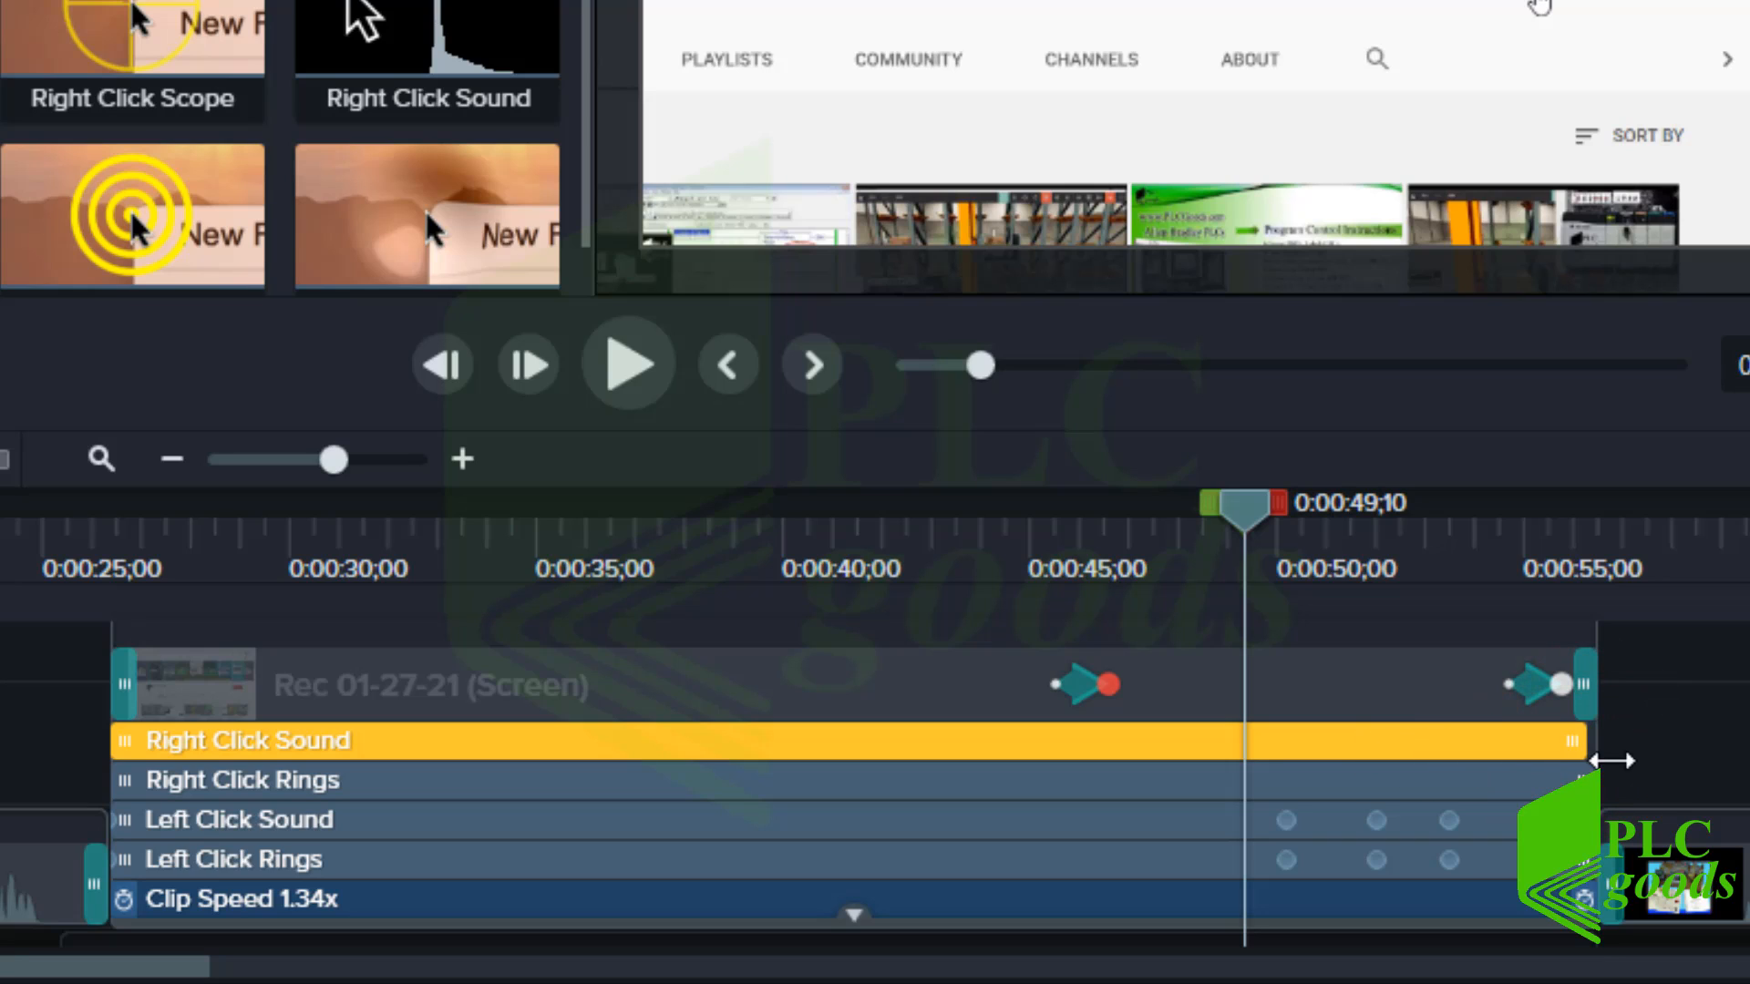
pyautogui.click(1549, 829)
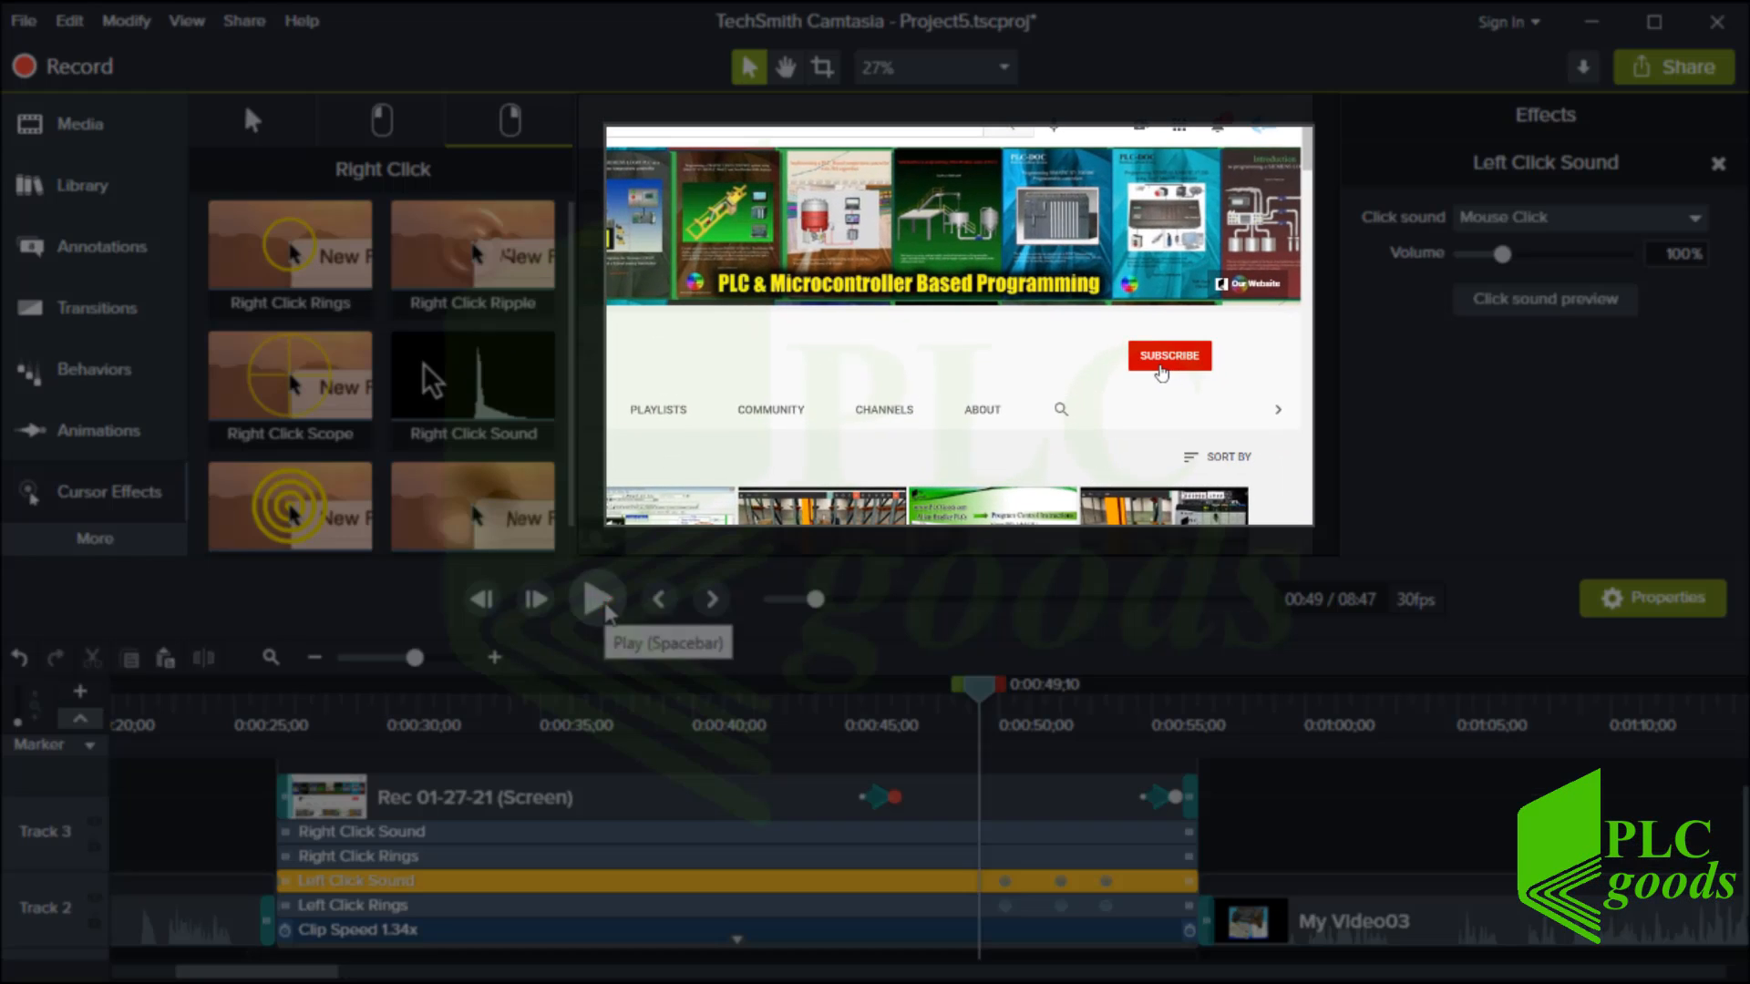
# - Play the screen recording clip through its left clicks to preview the click rings and sound, and pause
pyautogui.click(627, 365)
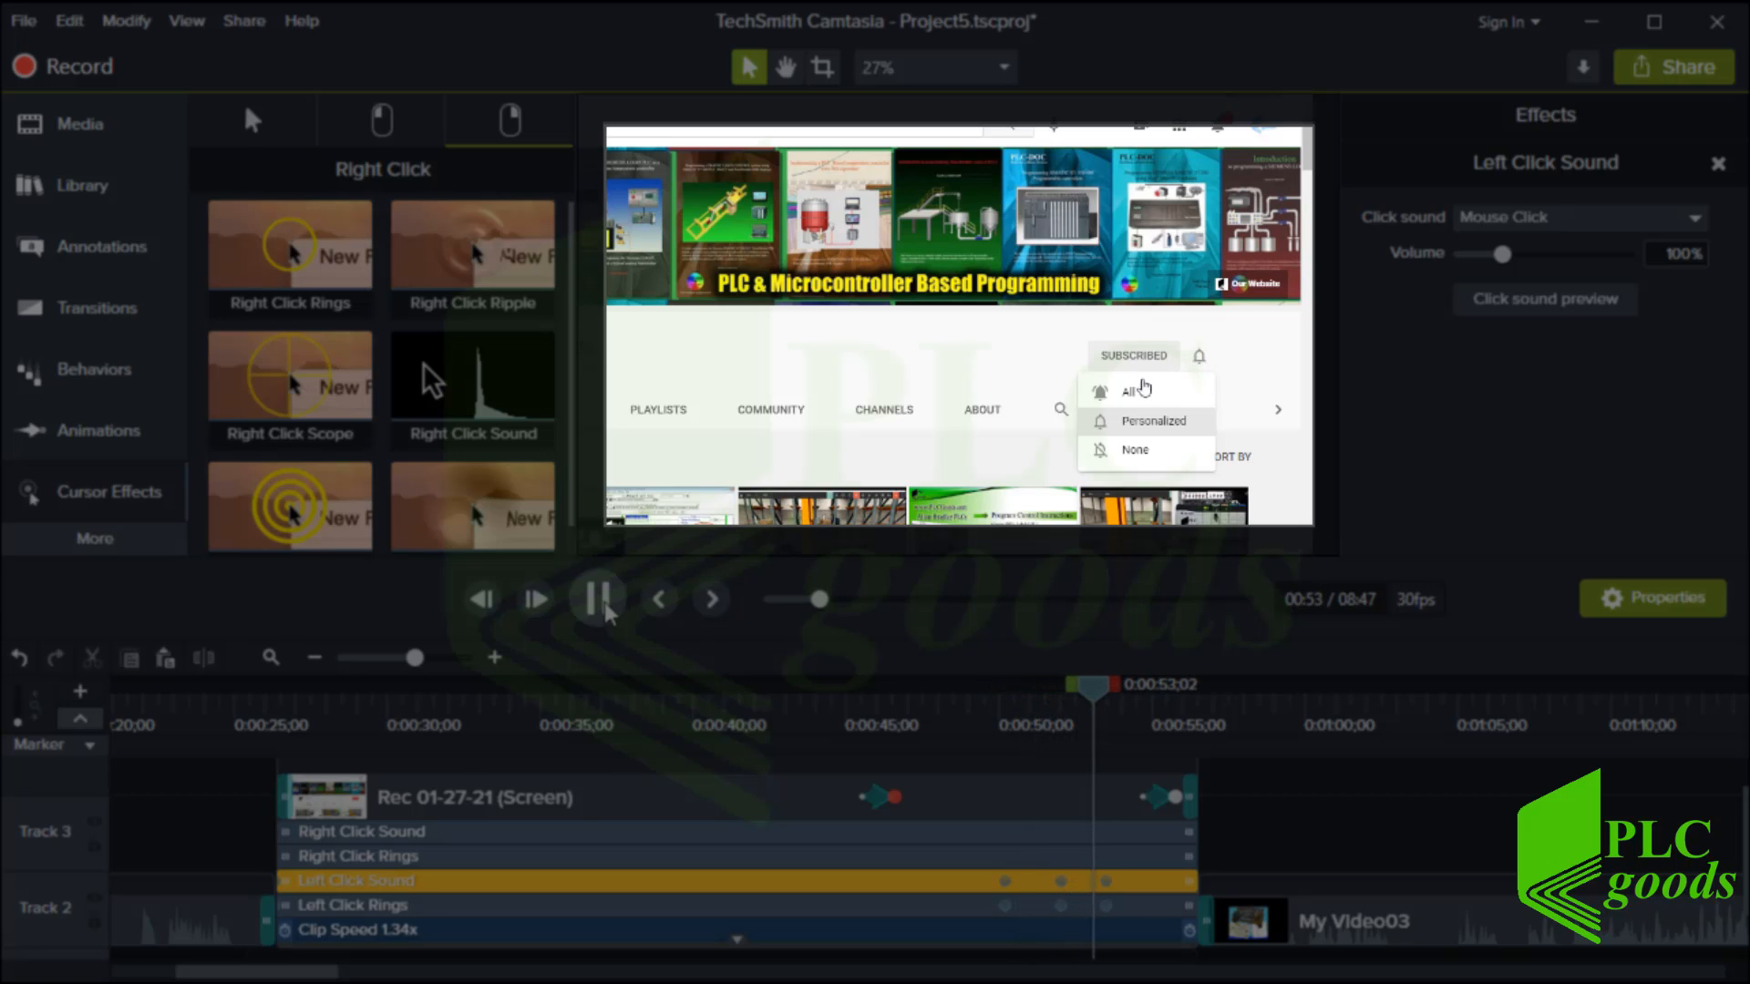
pyautogui.click(598, 602)
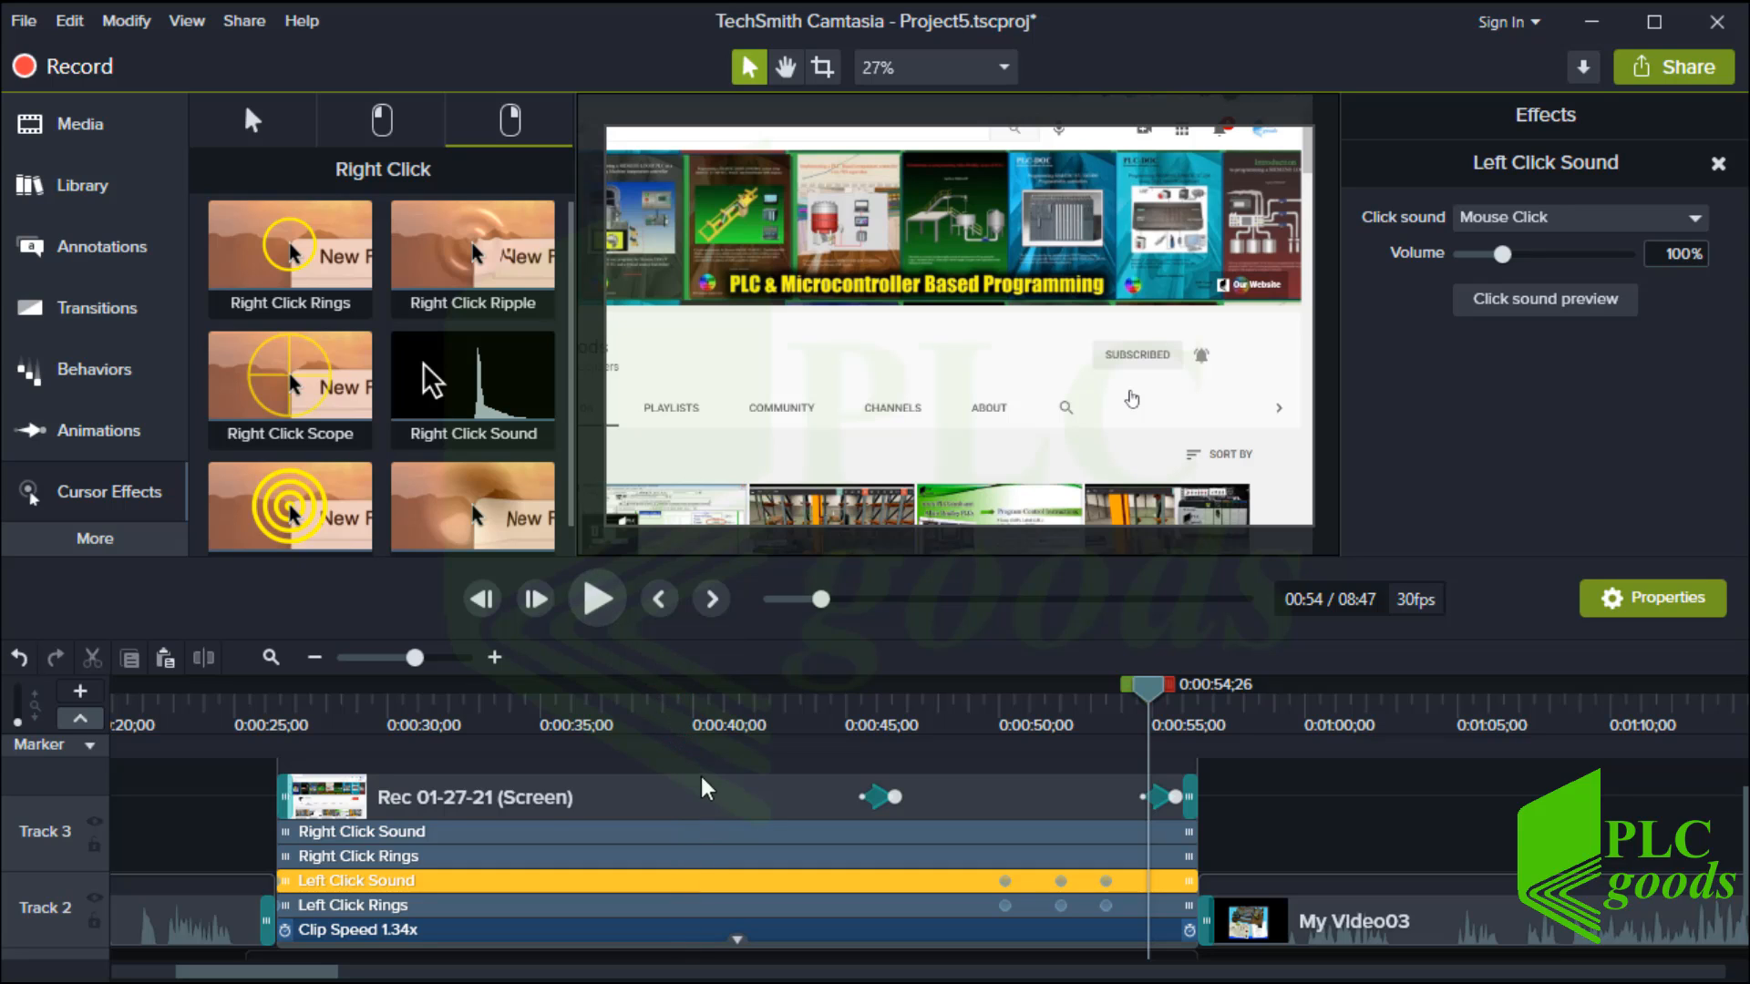
# - Review the properties of the Right Click Rings and Left Click Sound effects, and collapse the screen recording clip's effects list
pyautogui.click(730, 802)
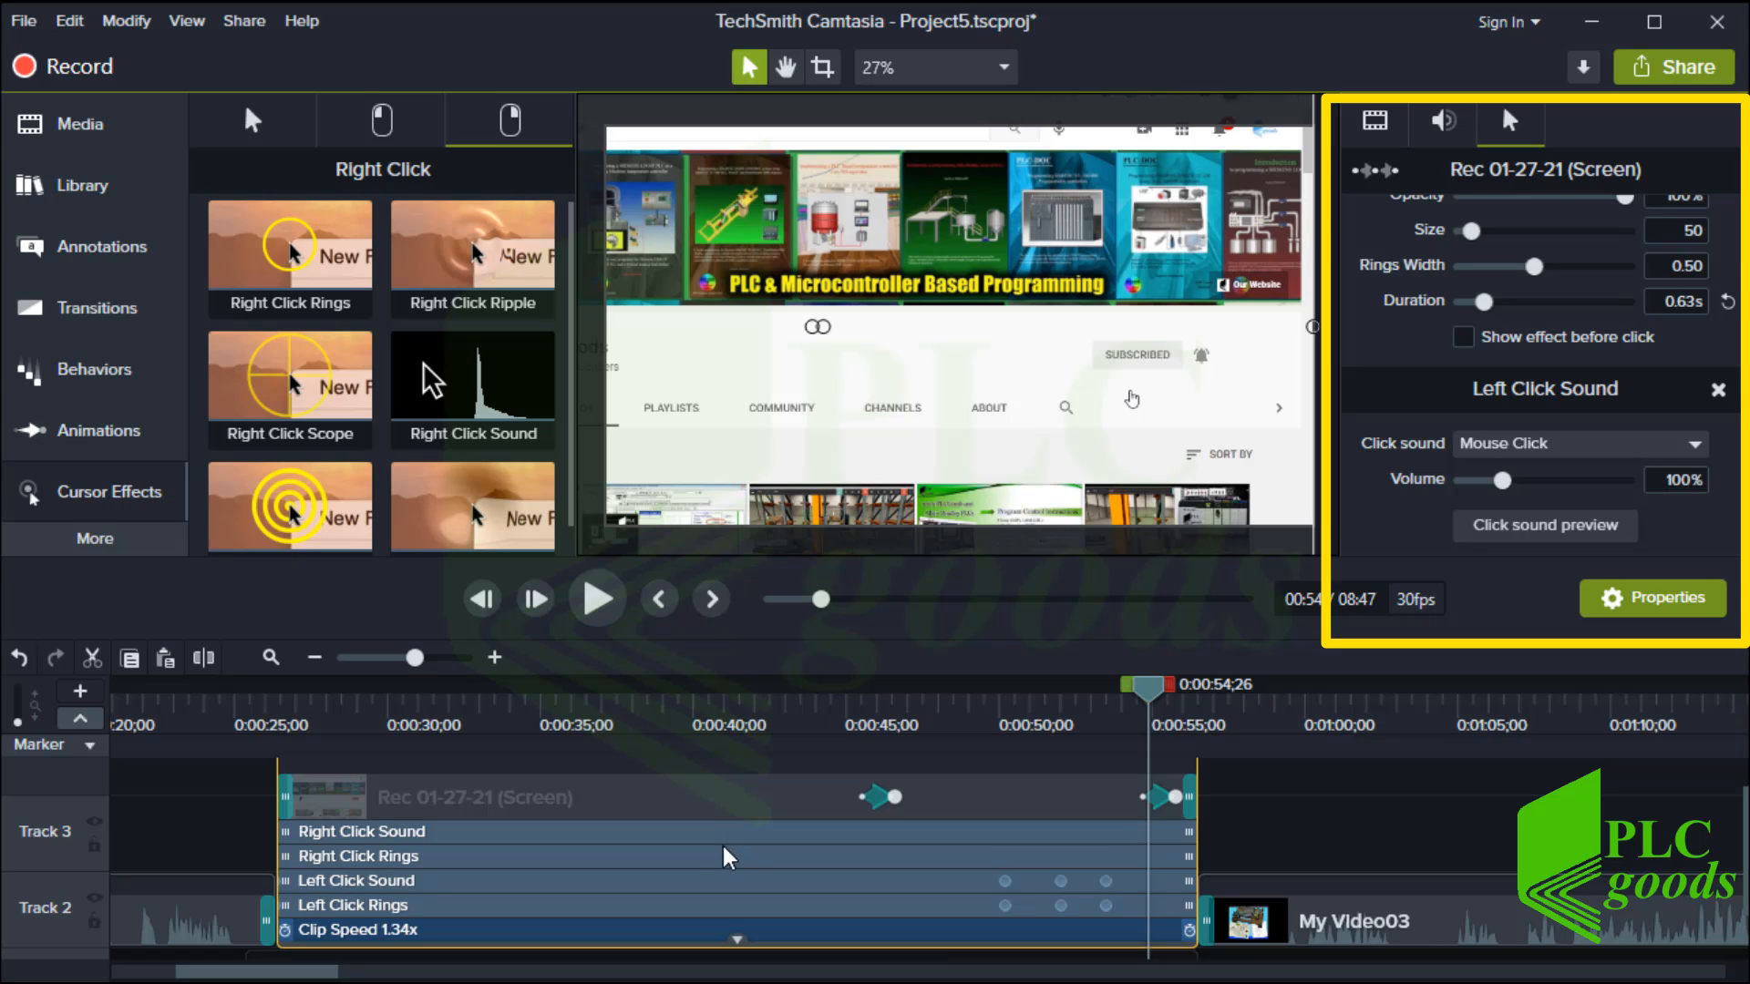
pyautogui.click(735, 856)
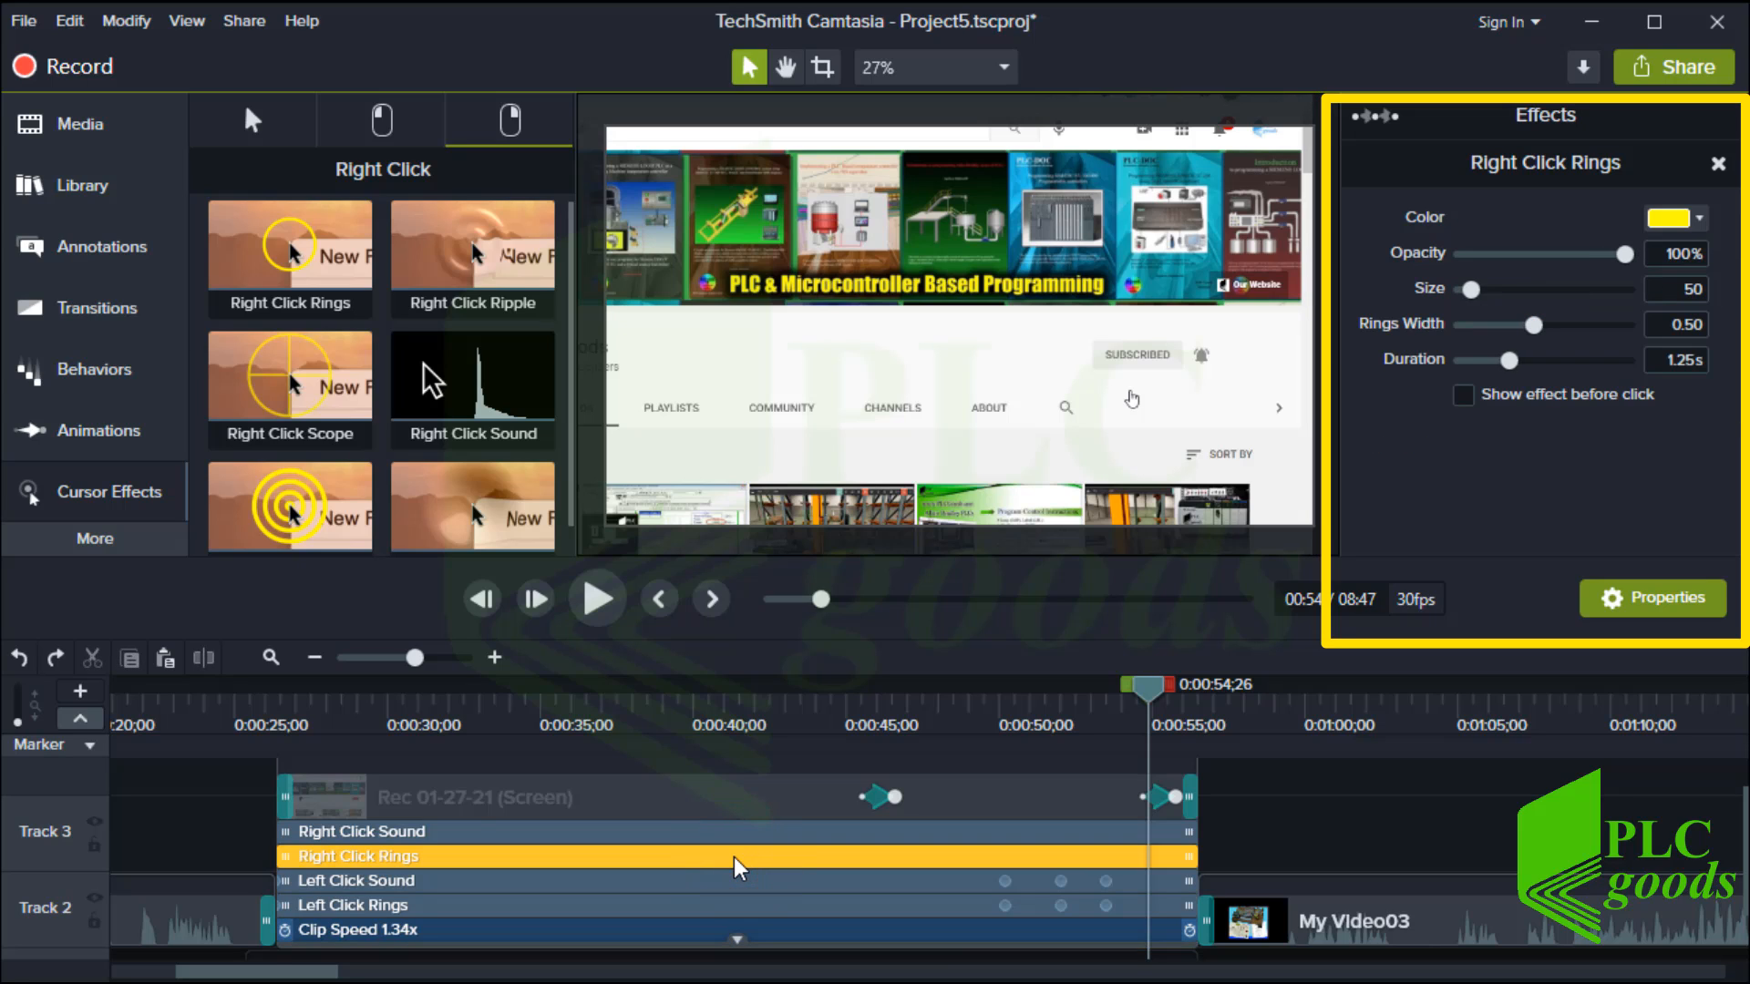
pyautogui.click(1002, 888)
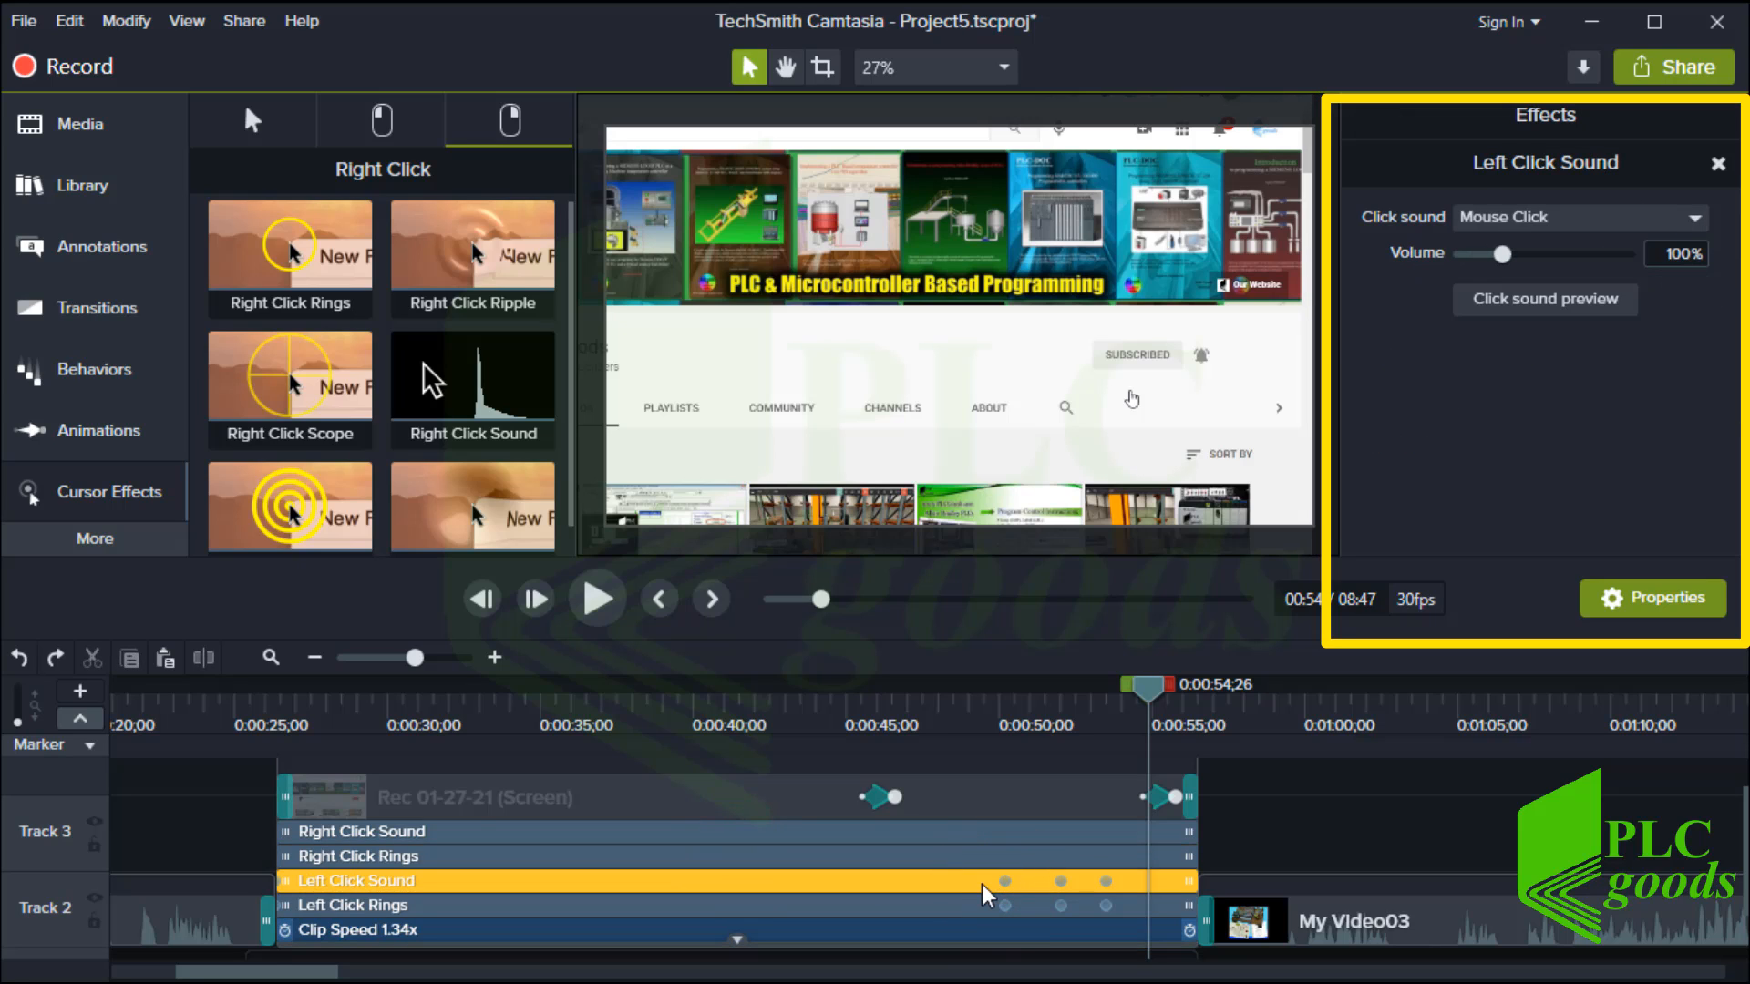
pyautogui.click(738, 939)
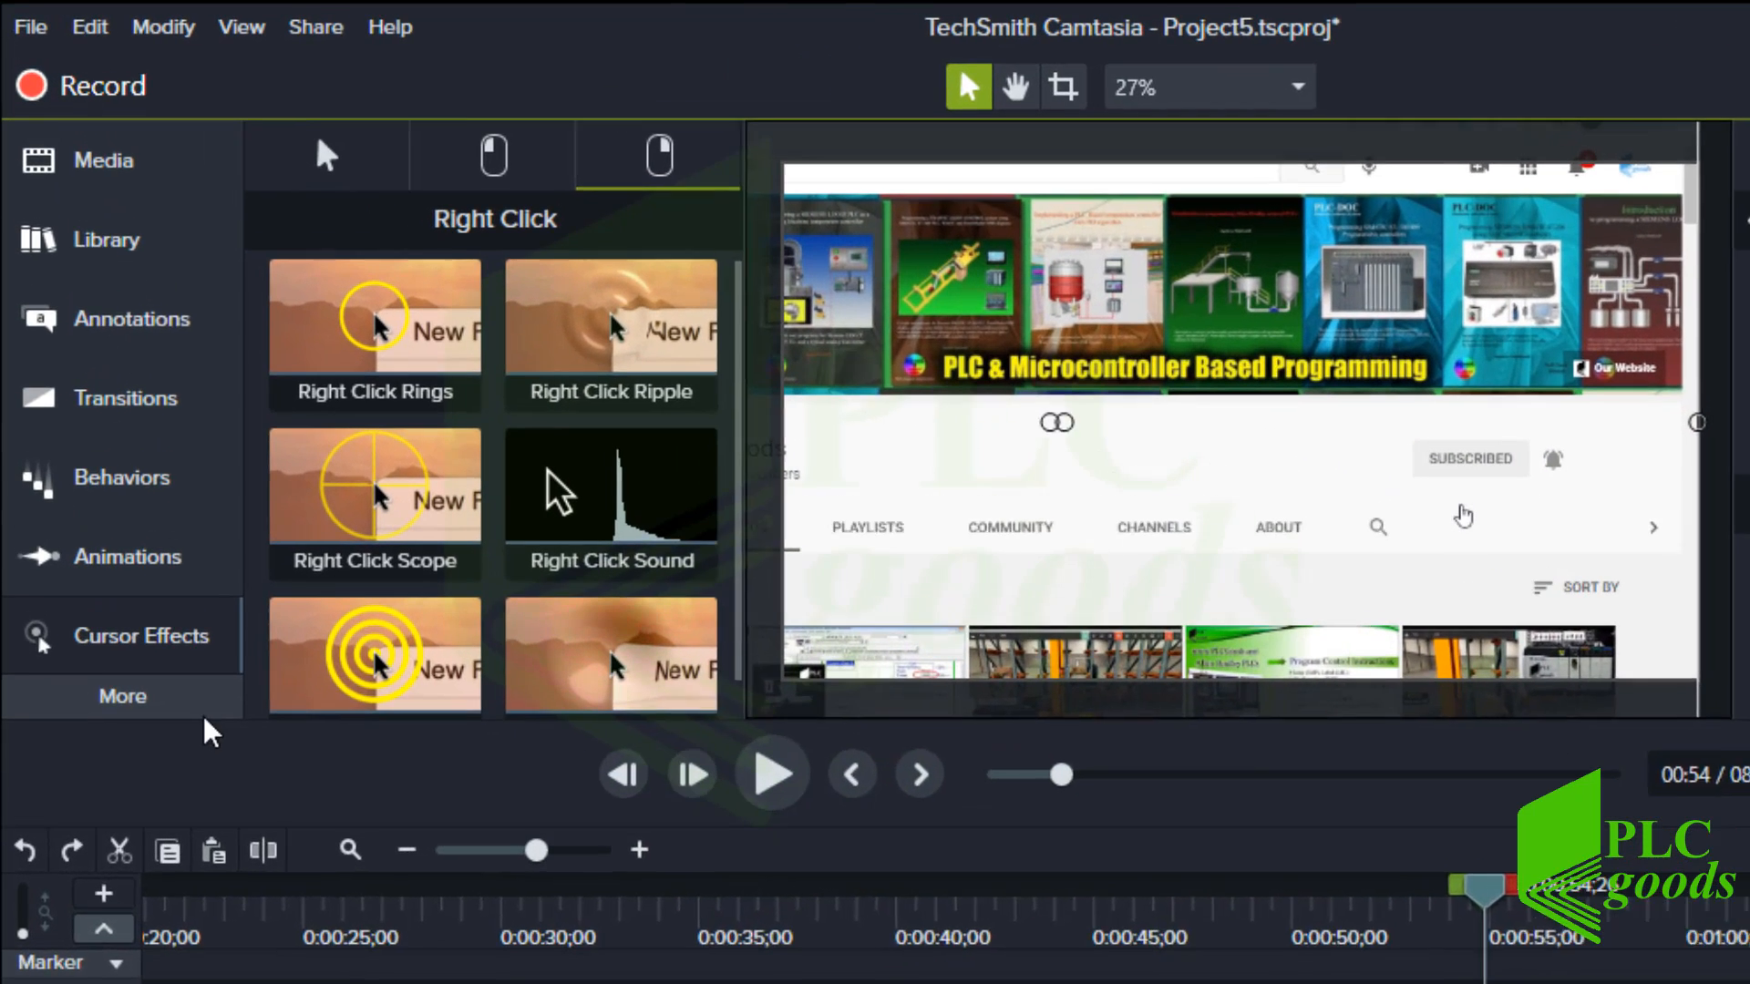
# - Open the Voice Narration tool and keep Microphone (Realtek Audio) as the recording device
pyautogui.click(97, 549)
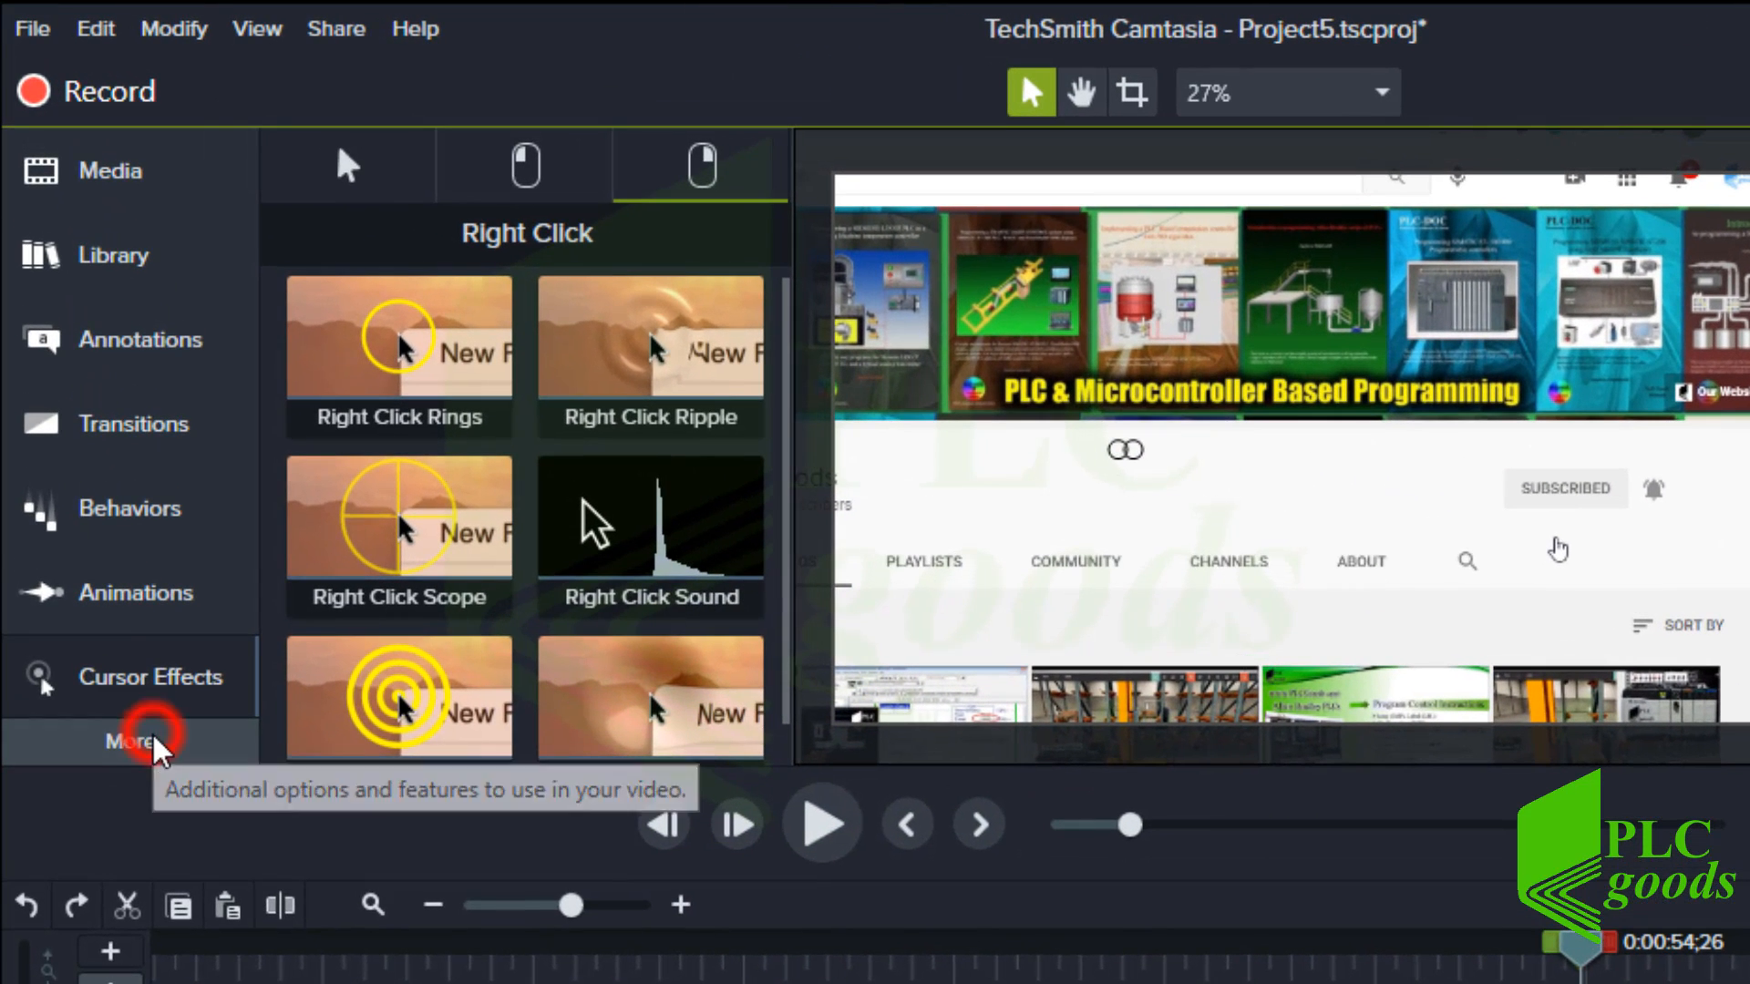
pyautogui.click(399, 740)
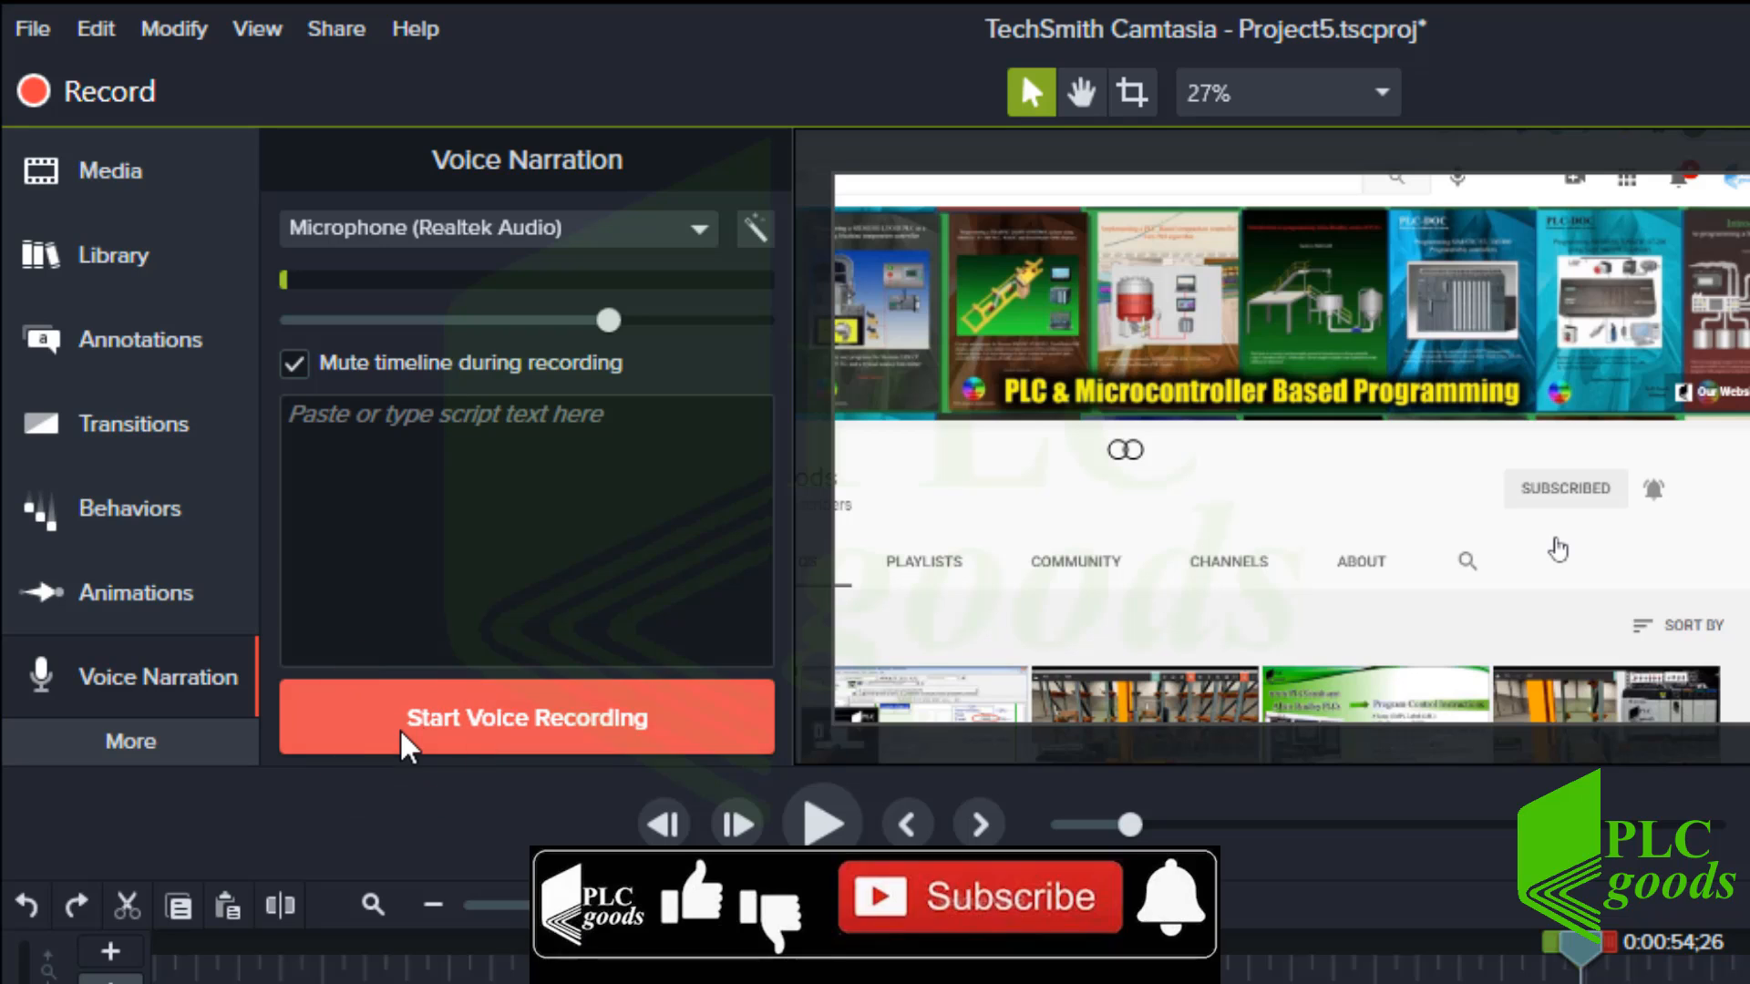
pyautogui.click(527, 230)
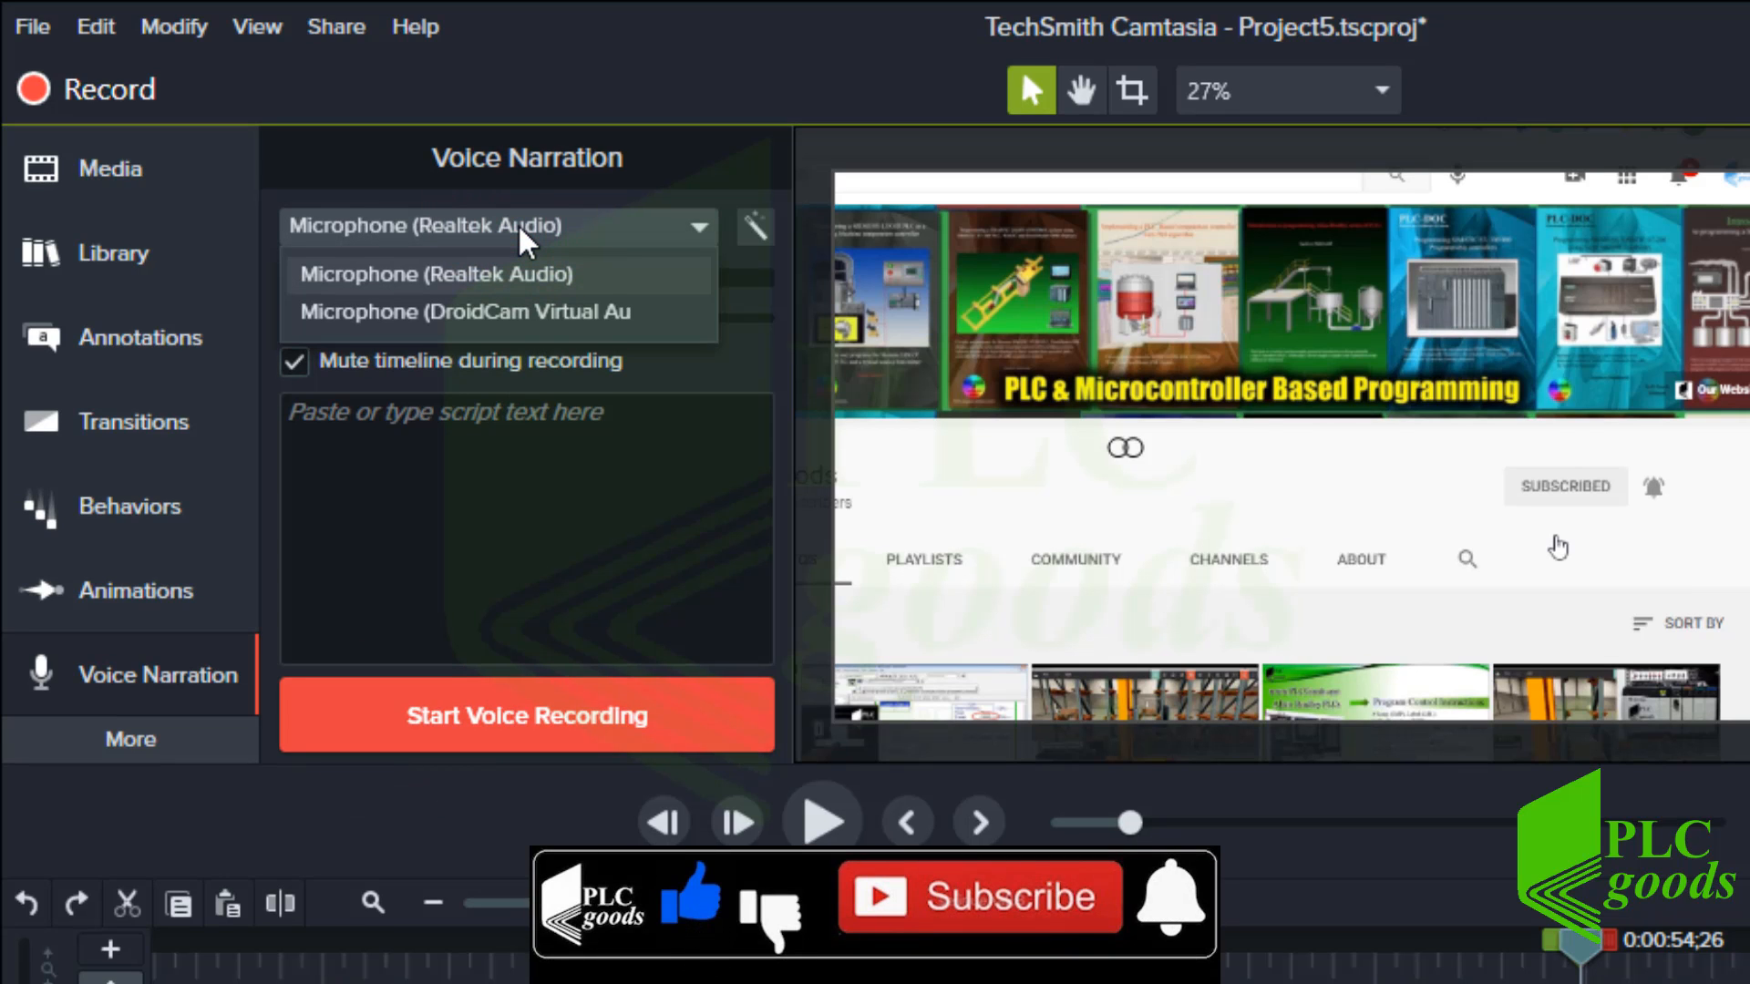
pyautogui.click(527, 238)
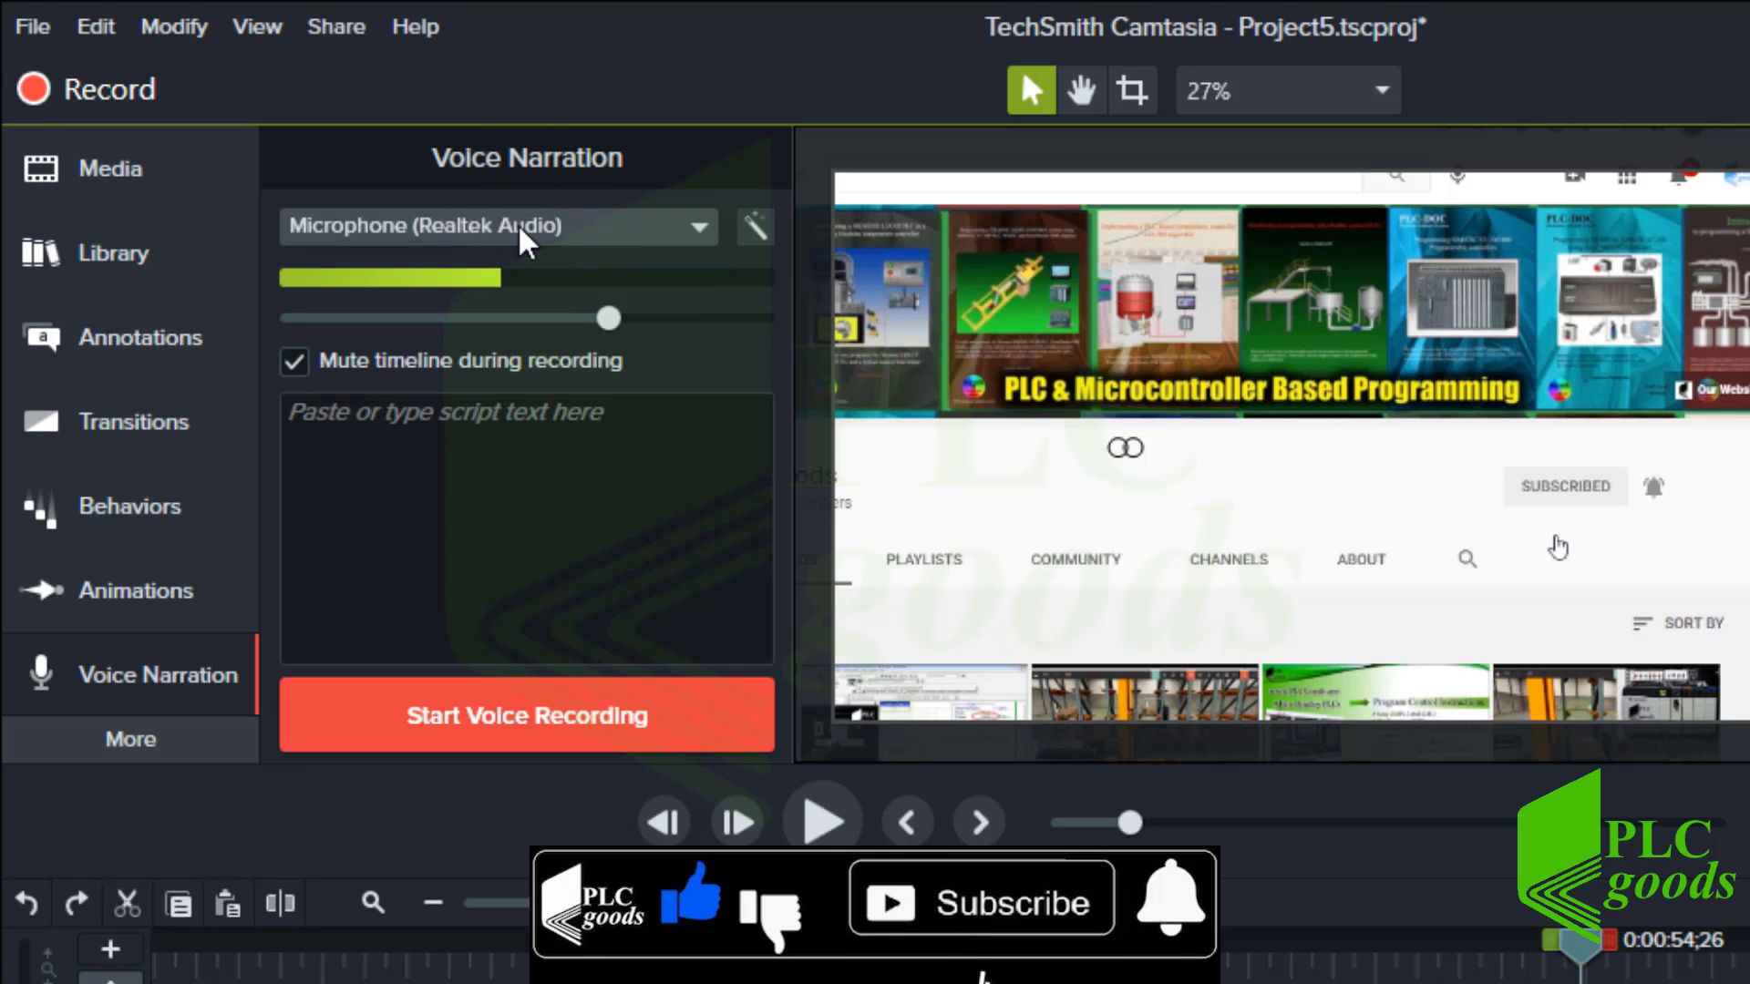
# - Lower the microphone input level almost to its minimum, and turn on automatic level adjustment
pyautogui.moveTo(606, 316); pyautogui.dragTo(310, 323)
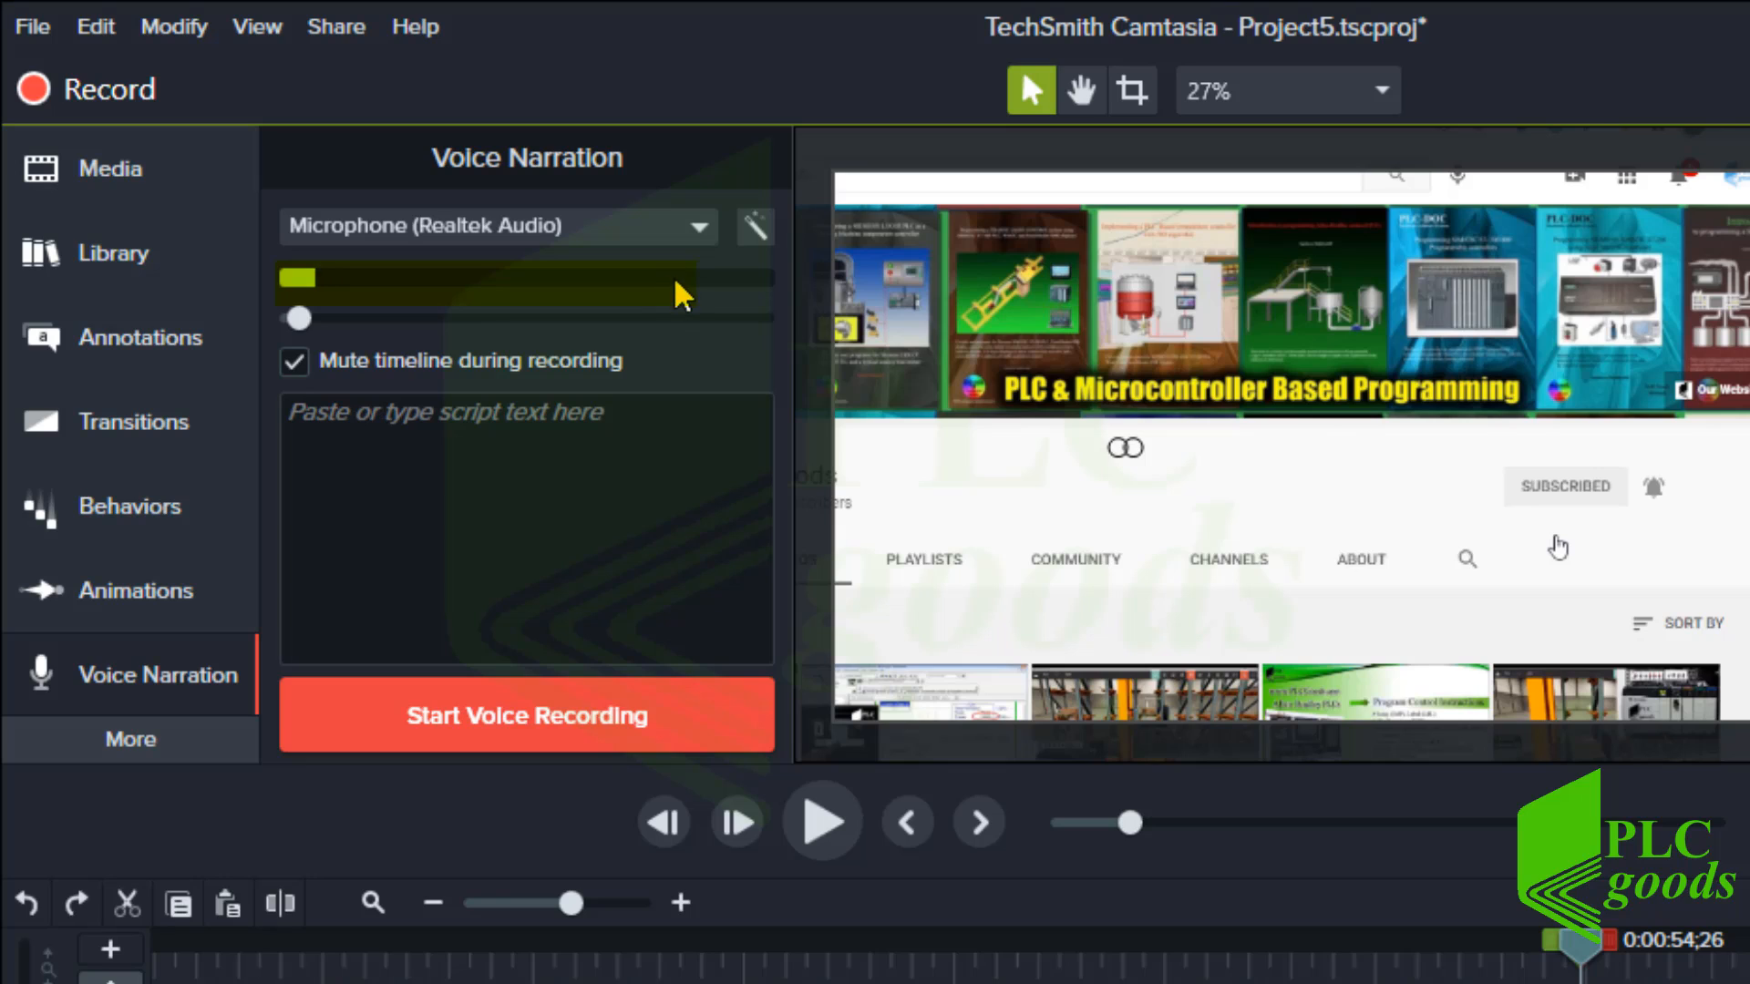
pyautogui.click(759, 233)
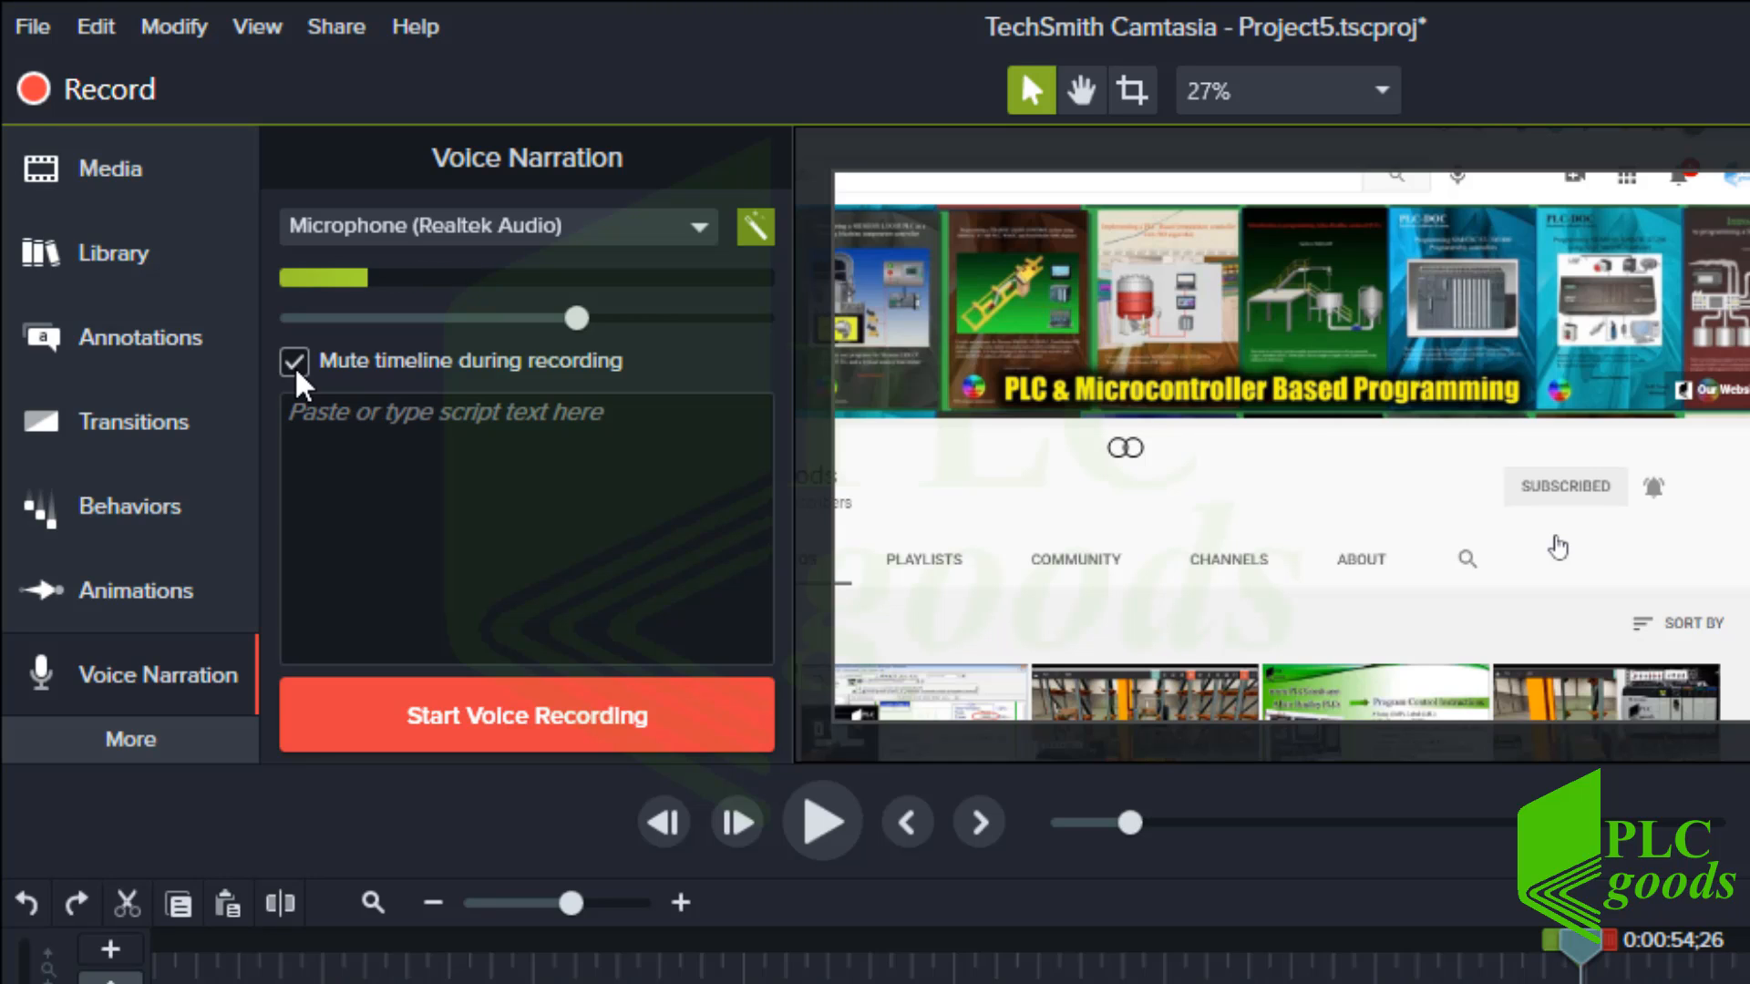
# - Select the My Video03 clip with the playhead at about 0:01:03 and paste the script "simple Arduino Mega 2560 controller based Automated Car Parking System"
pyautogui.click(321, 408)
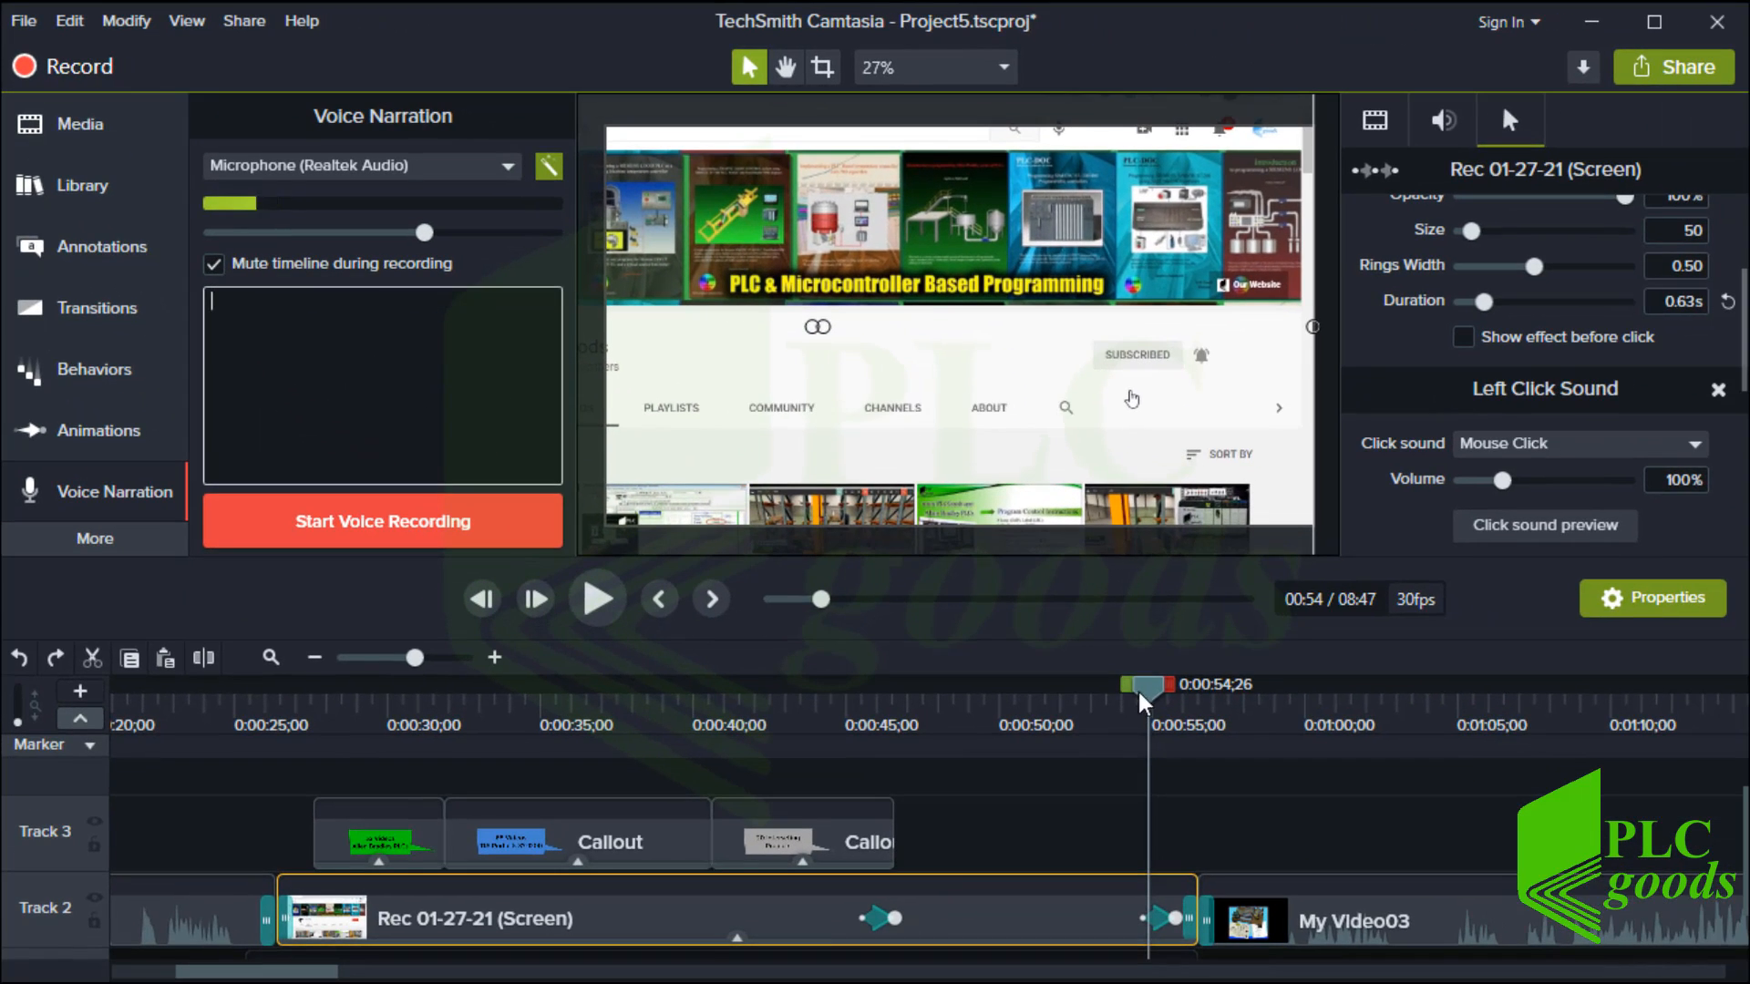
pyautogui.moveTo(1578, 947); pyautogui.dragTo(1594, 947)
pyautogui.moveTo(1157, 691); pyautogui.dragTo(1411, 724)
pyautogui.click(1310, 913)
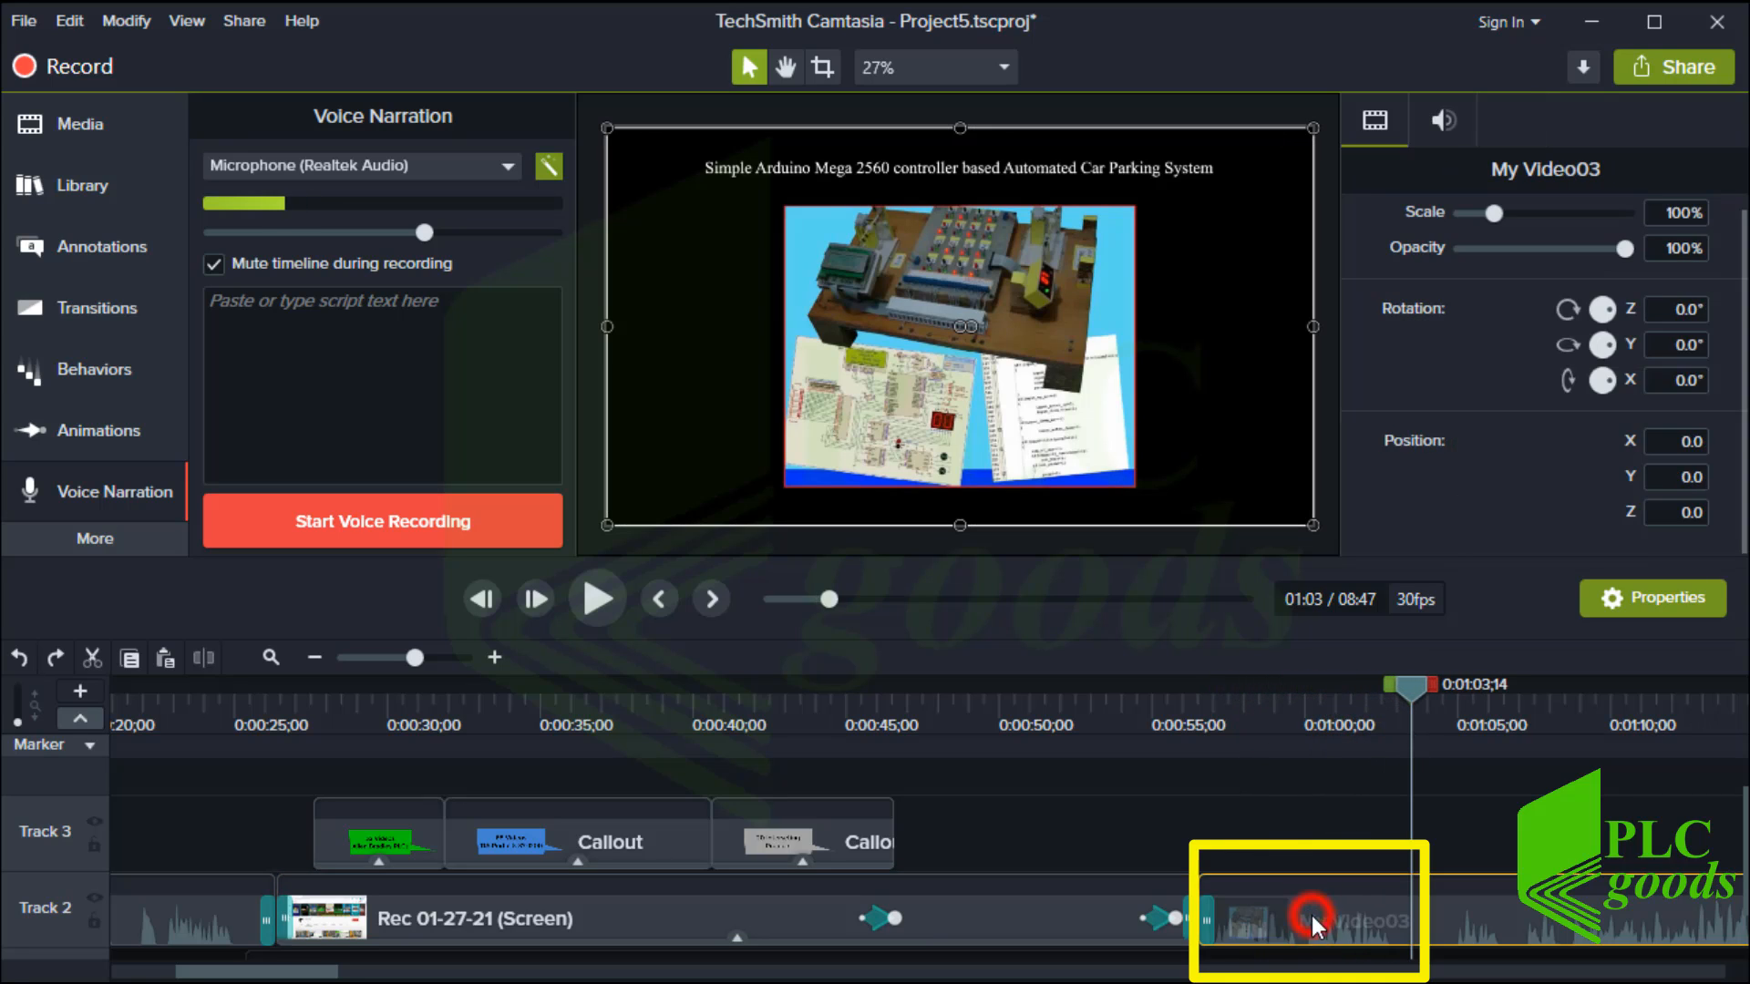
pyautogui.click(265, 308)
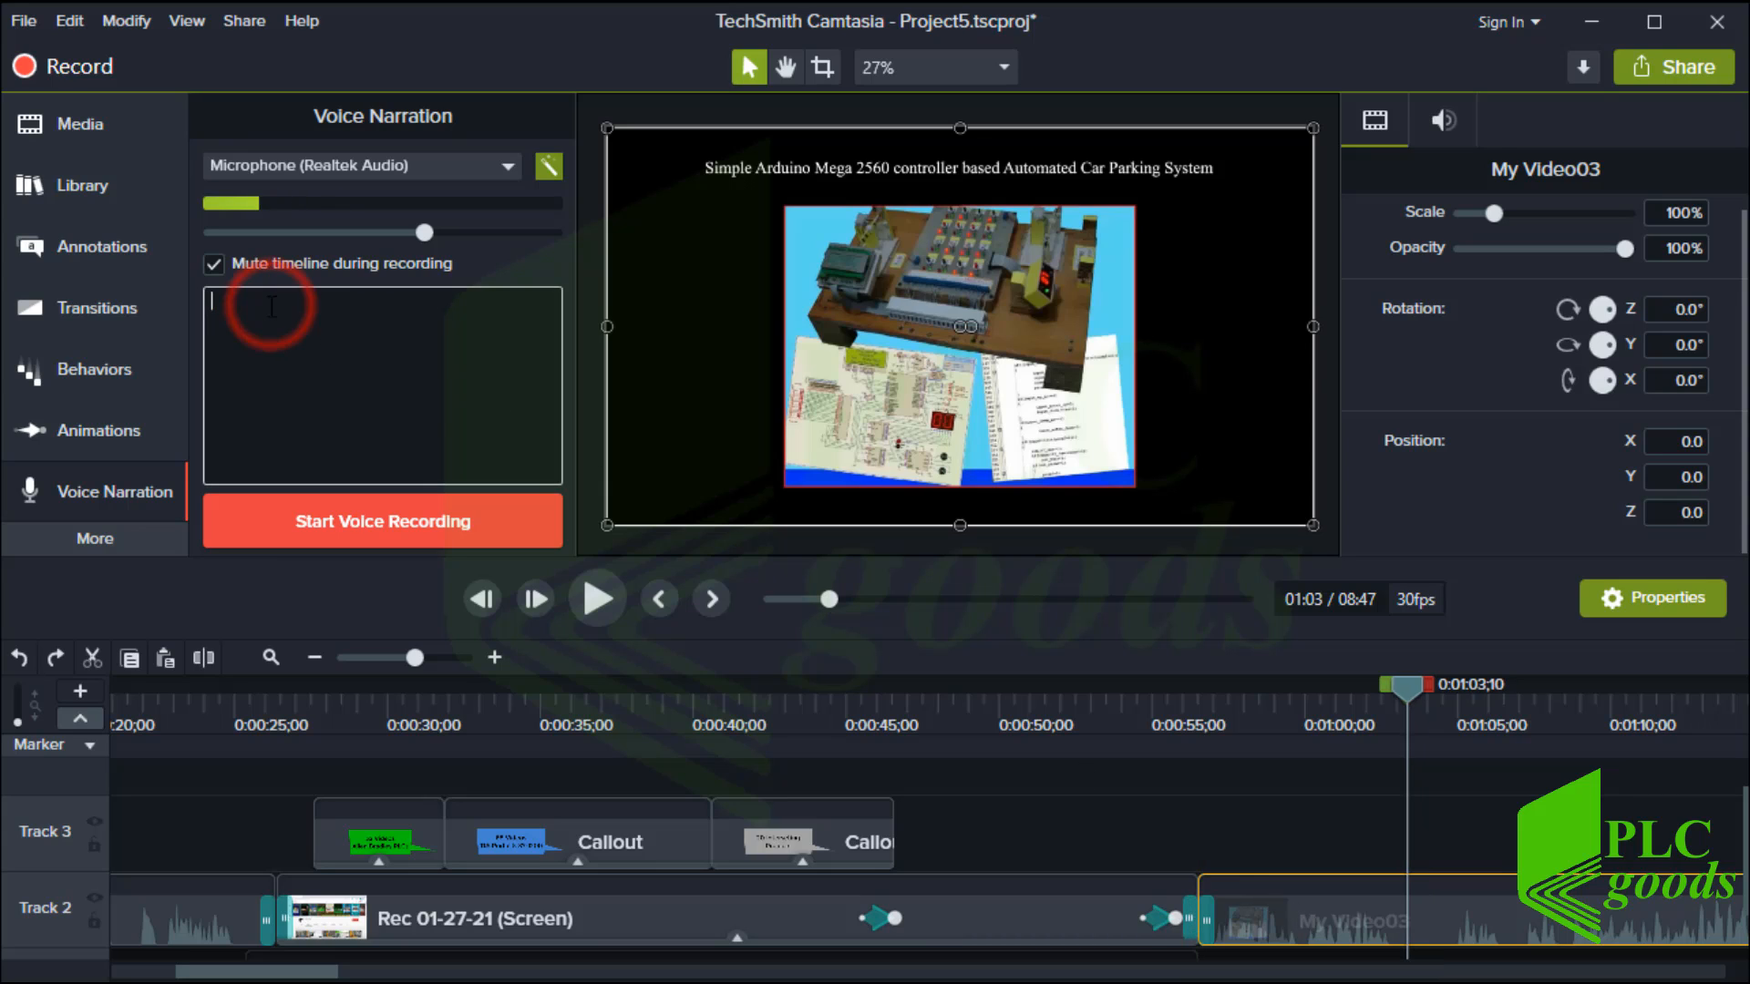
pyautogui.rightClick(267, 313)
pyautogui.click(324, 396)
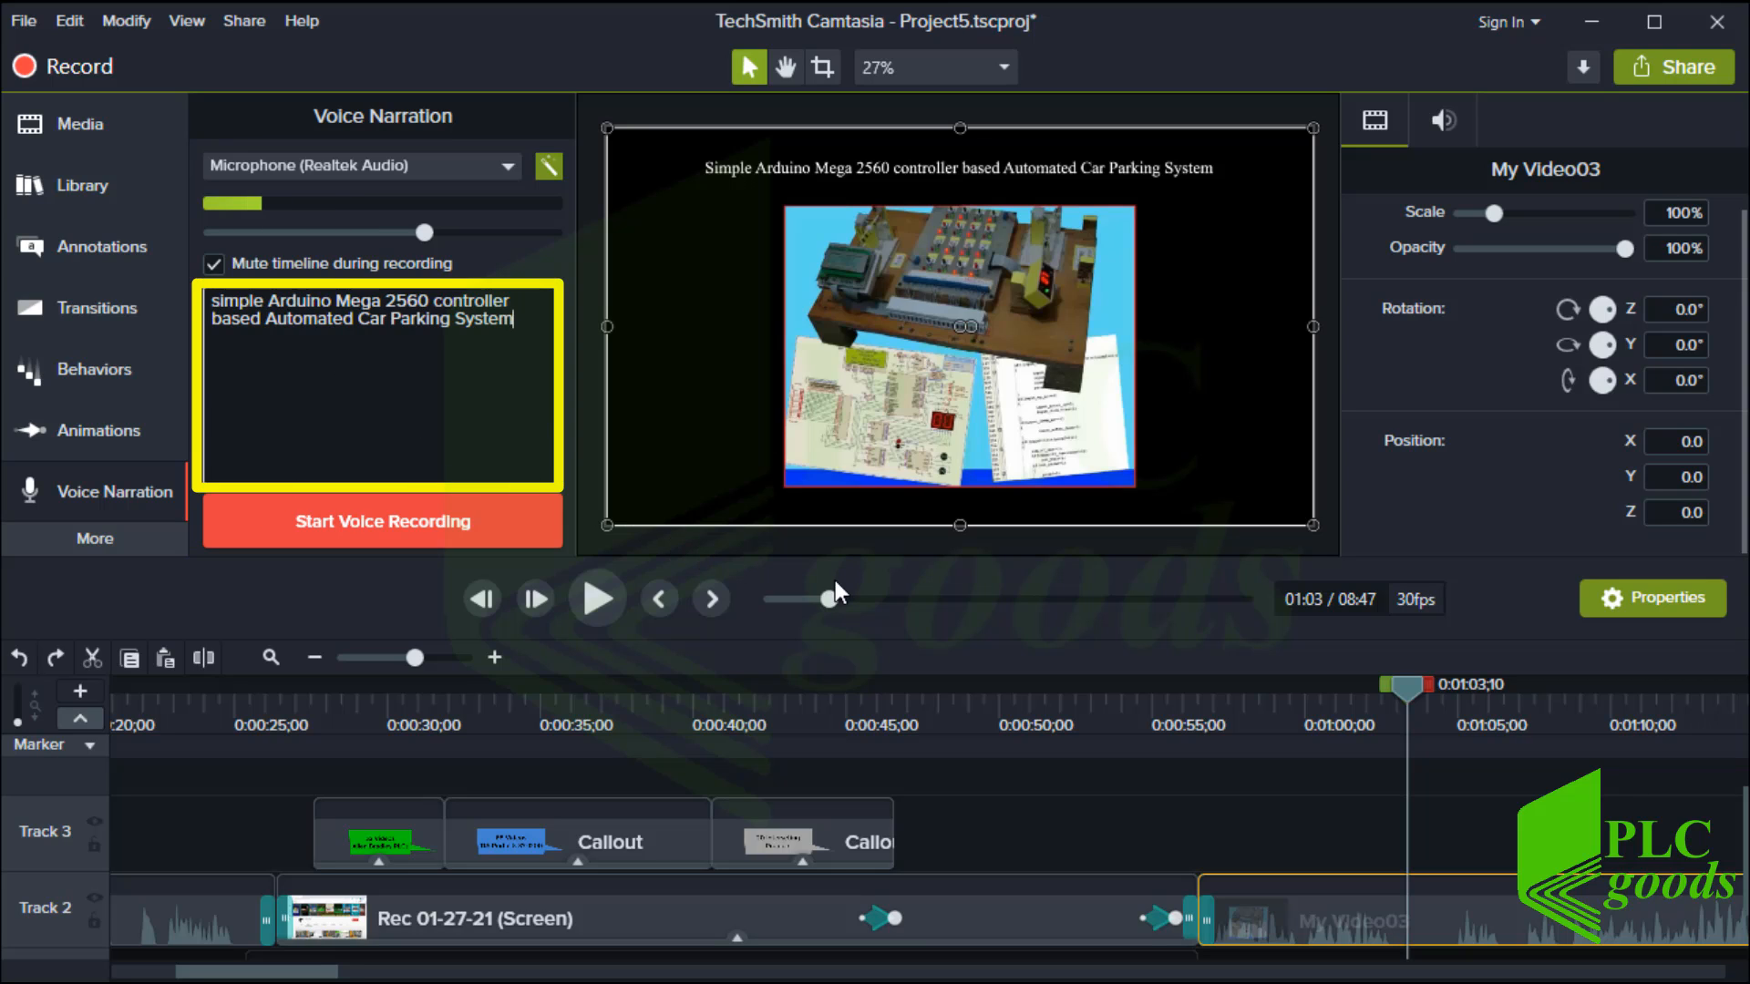
# - Place the playhead at 0:00:56;17, near the start of My Video03, and start recording the voice narration
pyautogui.click(1204, 708)
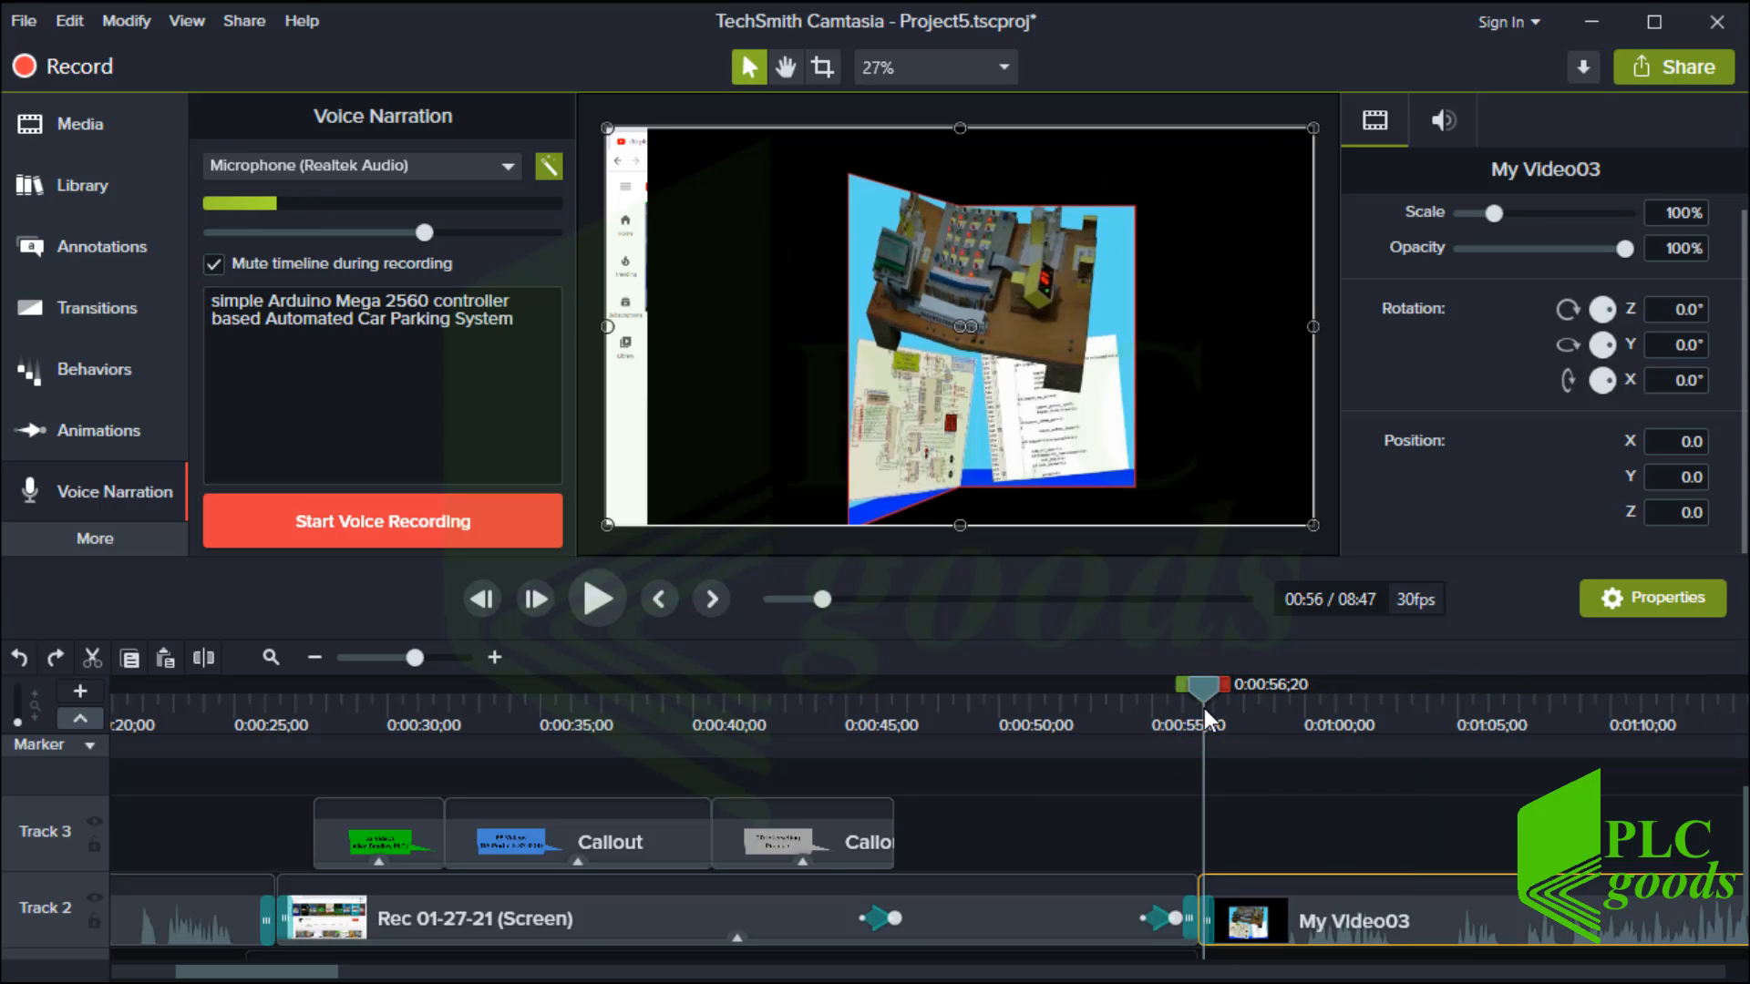
pyautogui.moveTo(1204, 698); pyautogui.dragTo(1199, 693)
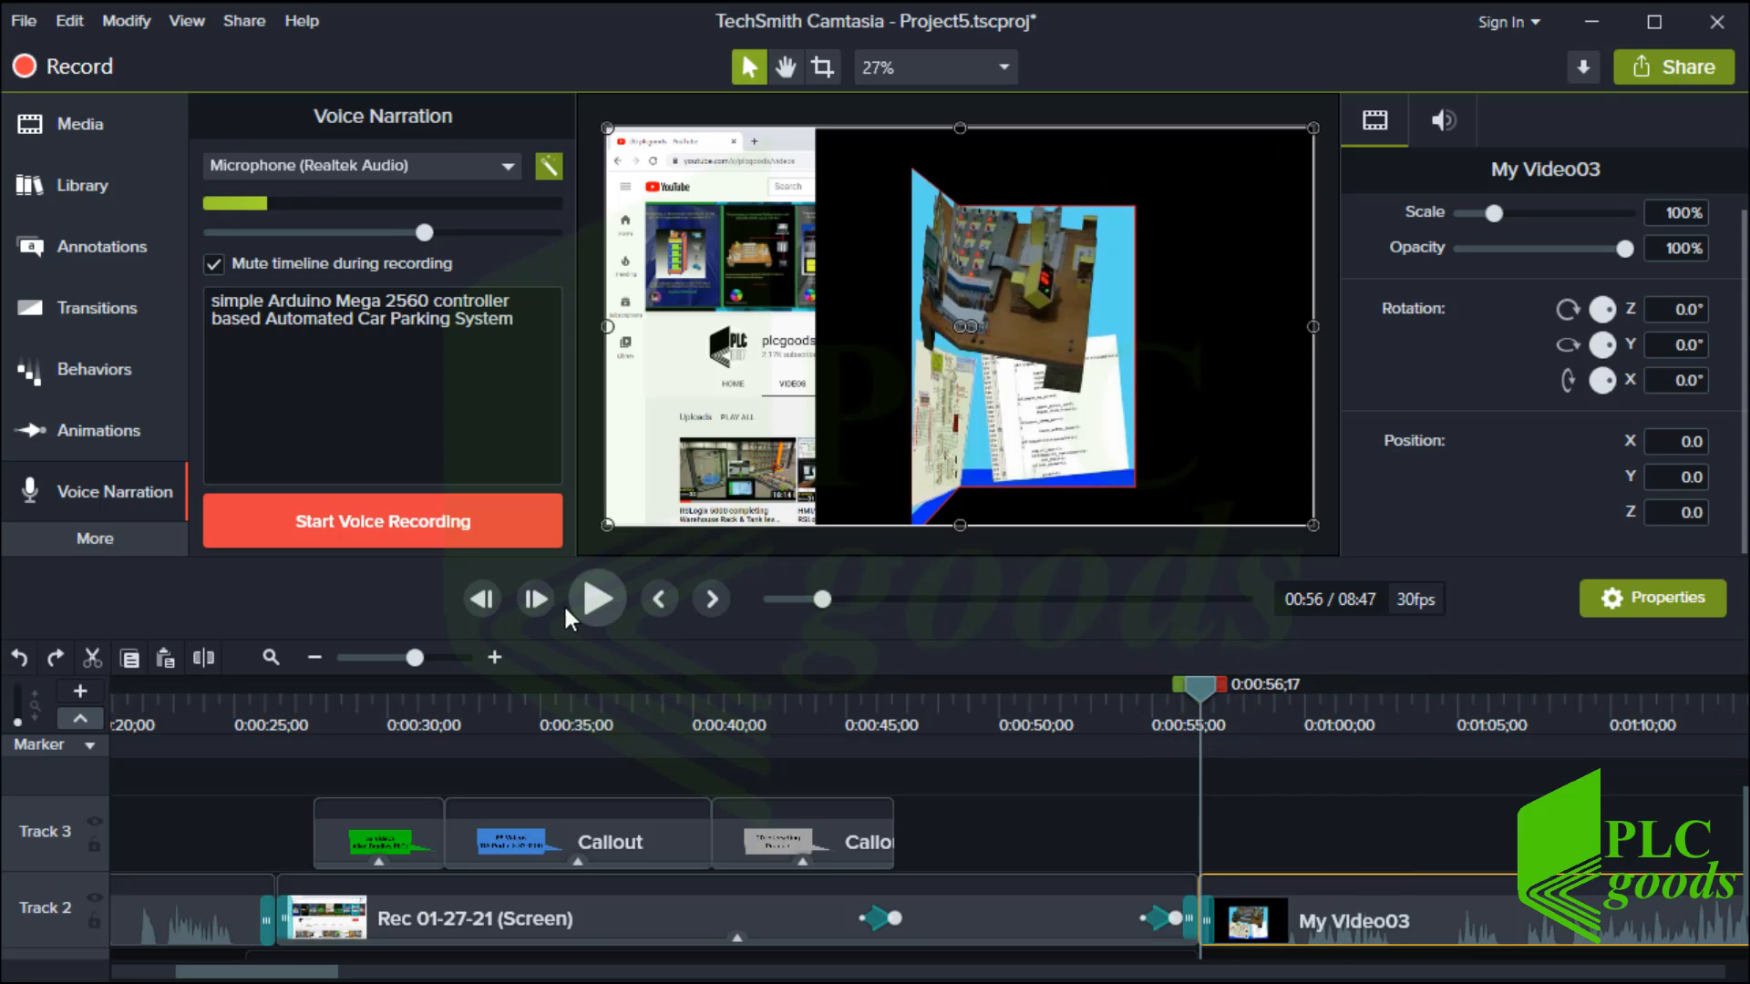
pyautogui.click(412, 524)
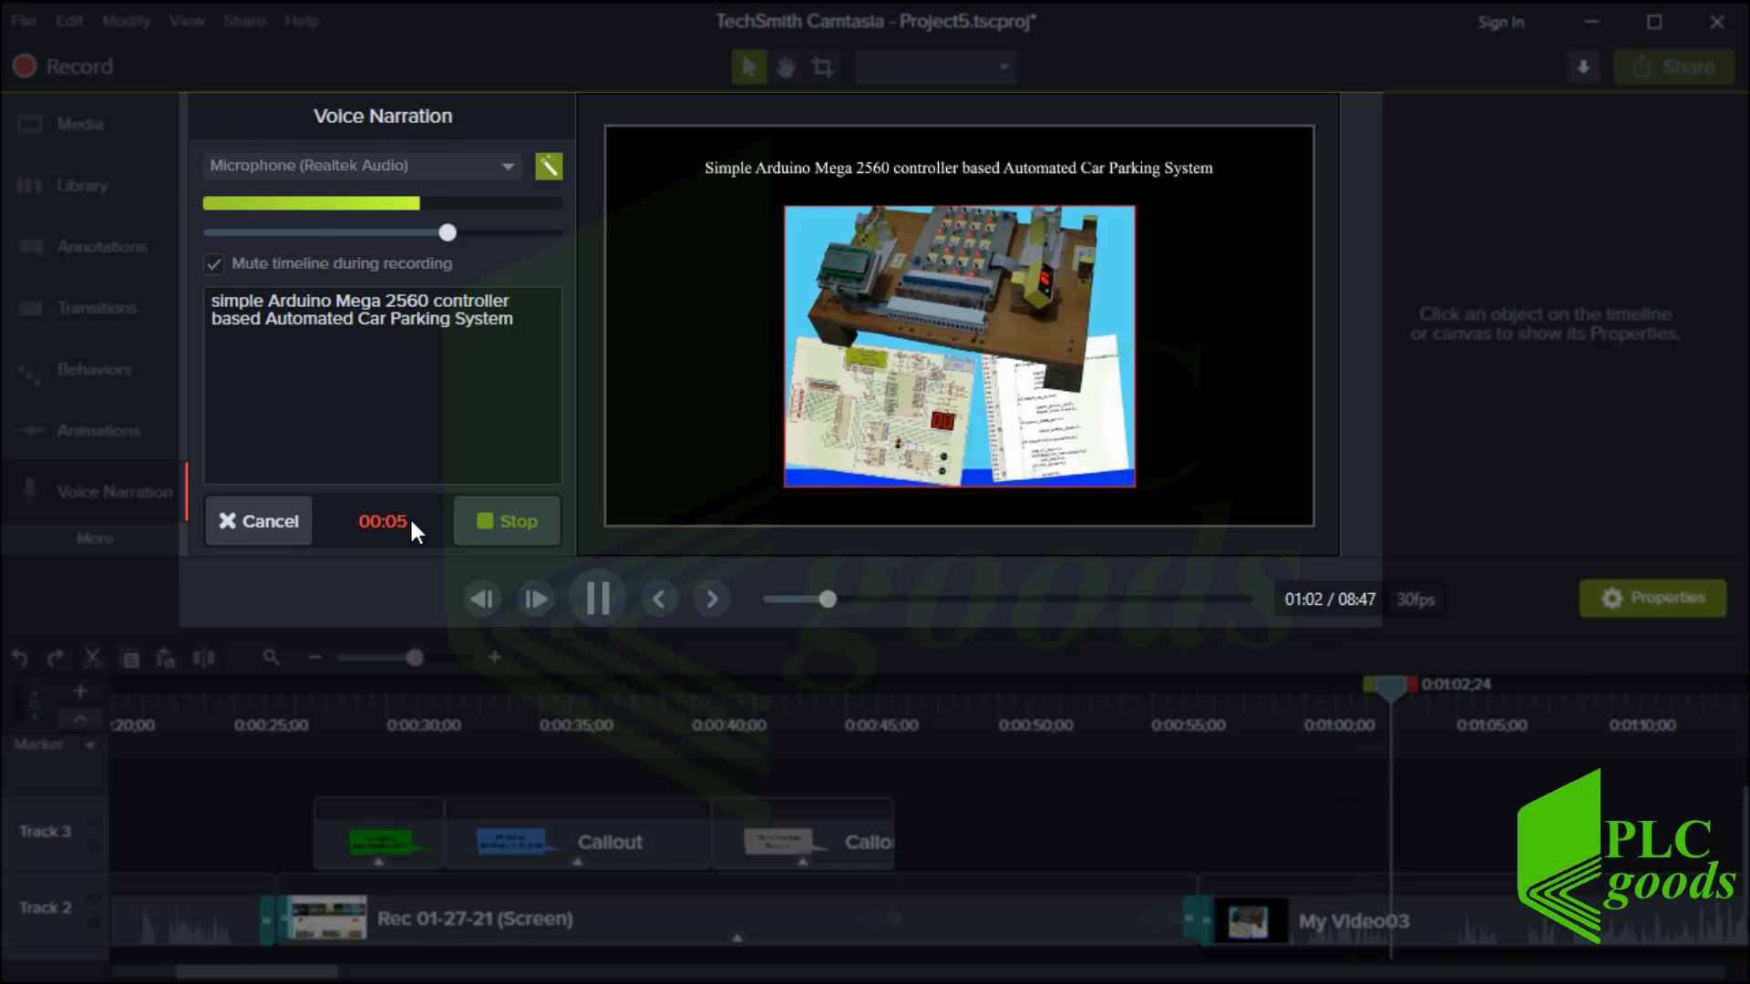
# - Cancel and restart the voice recording, then stop it and save the narration as Narration_Project5 1.m4a in the Project05 folder
pyautogui.click(286, 519)
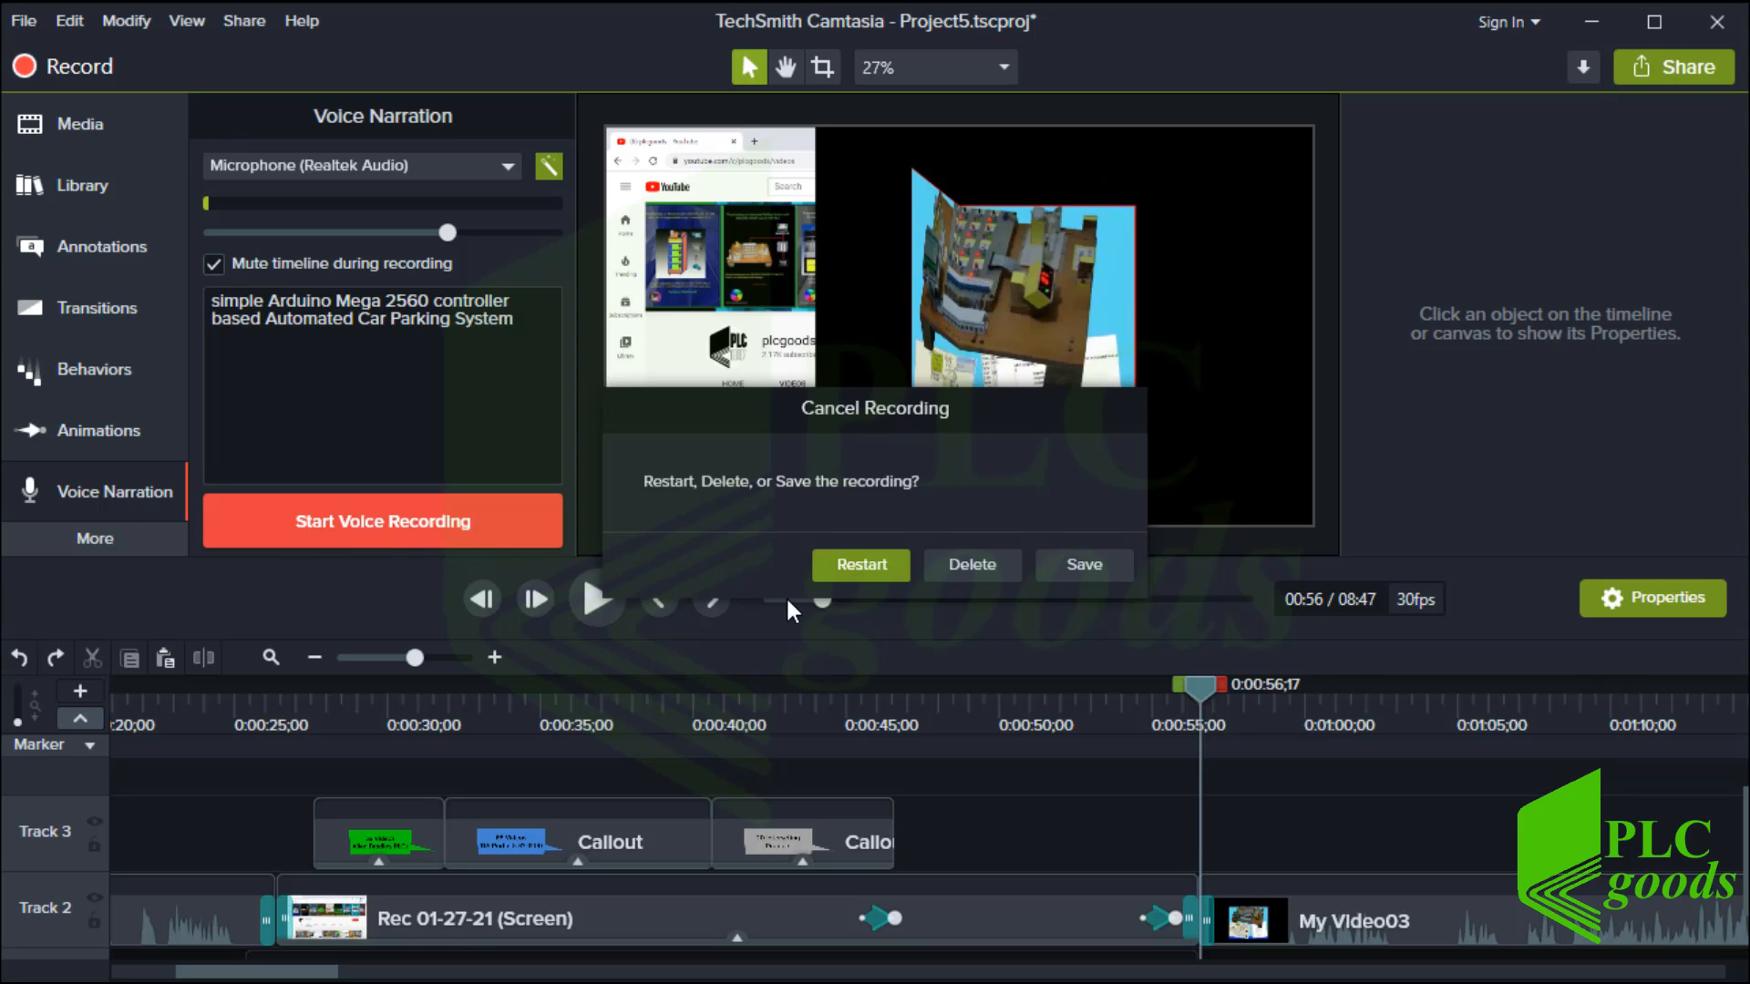
pyautogui.click(862, 565)
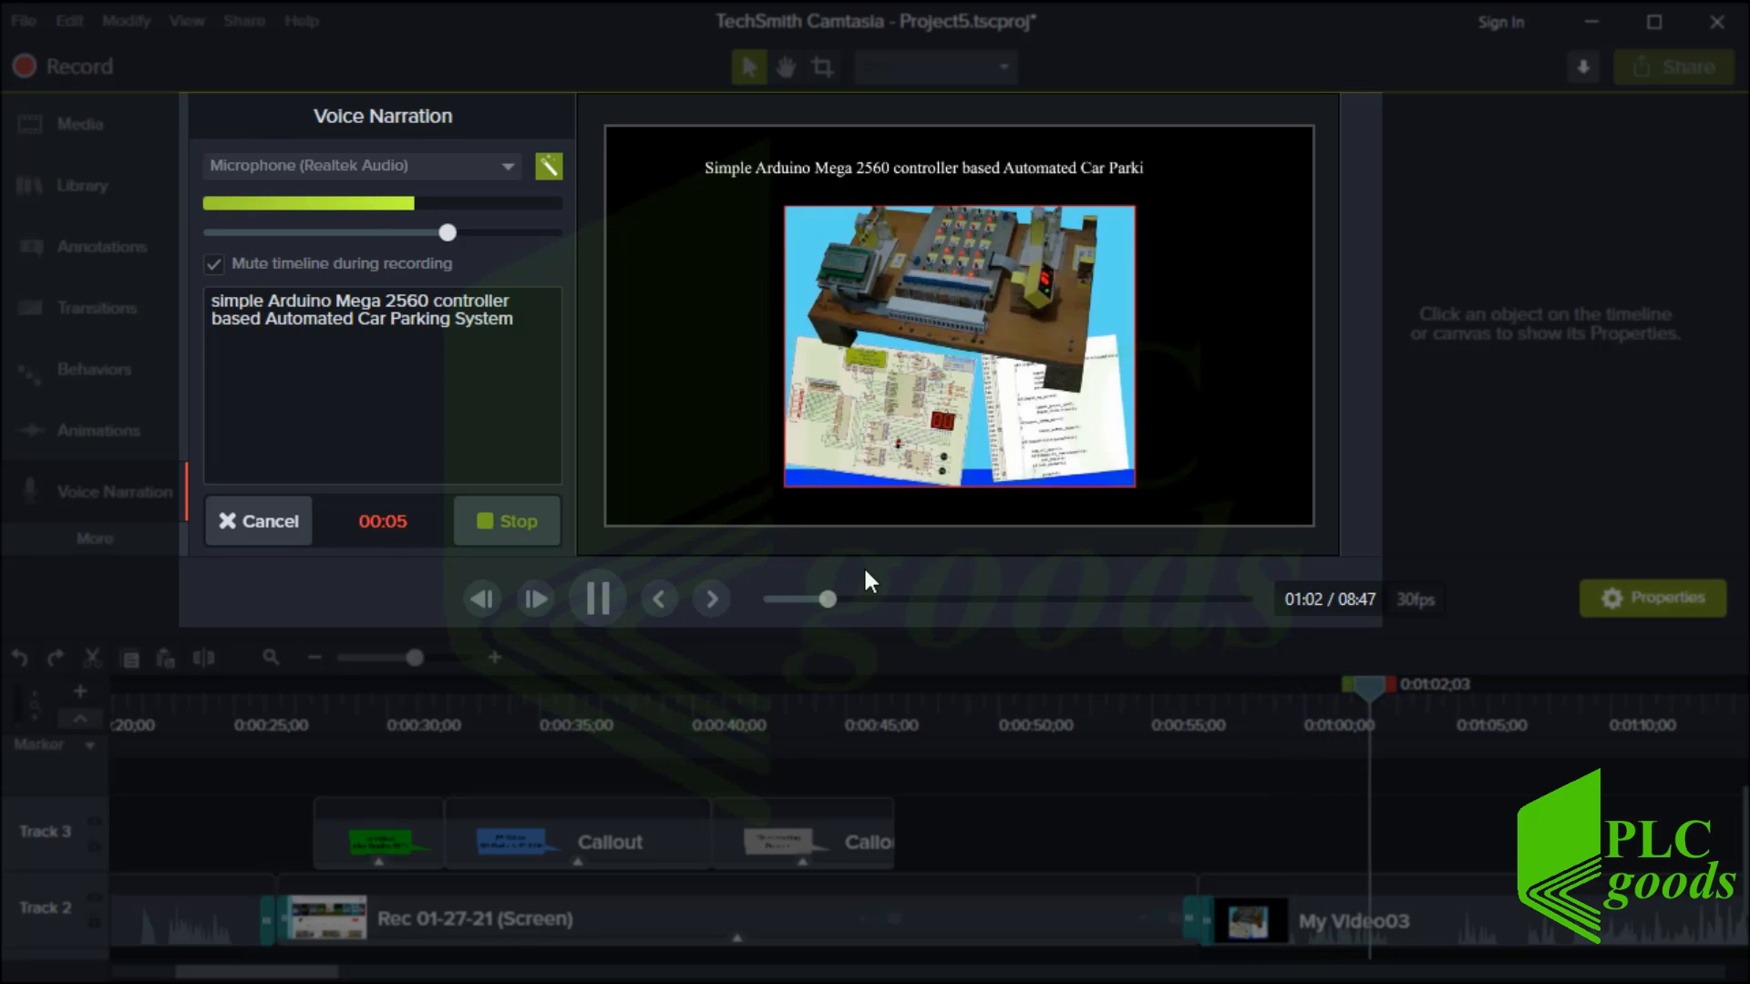
pyautogui.click(518, 521)
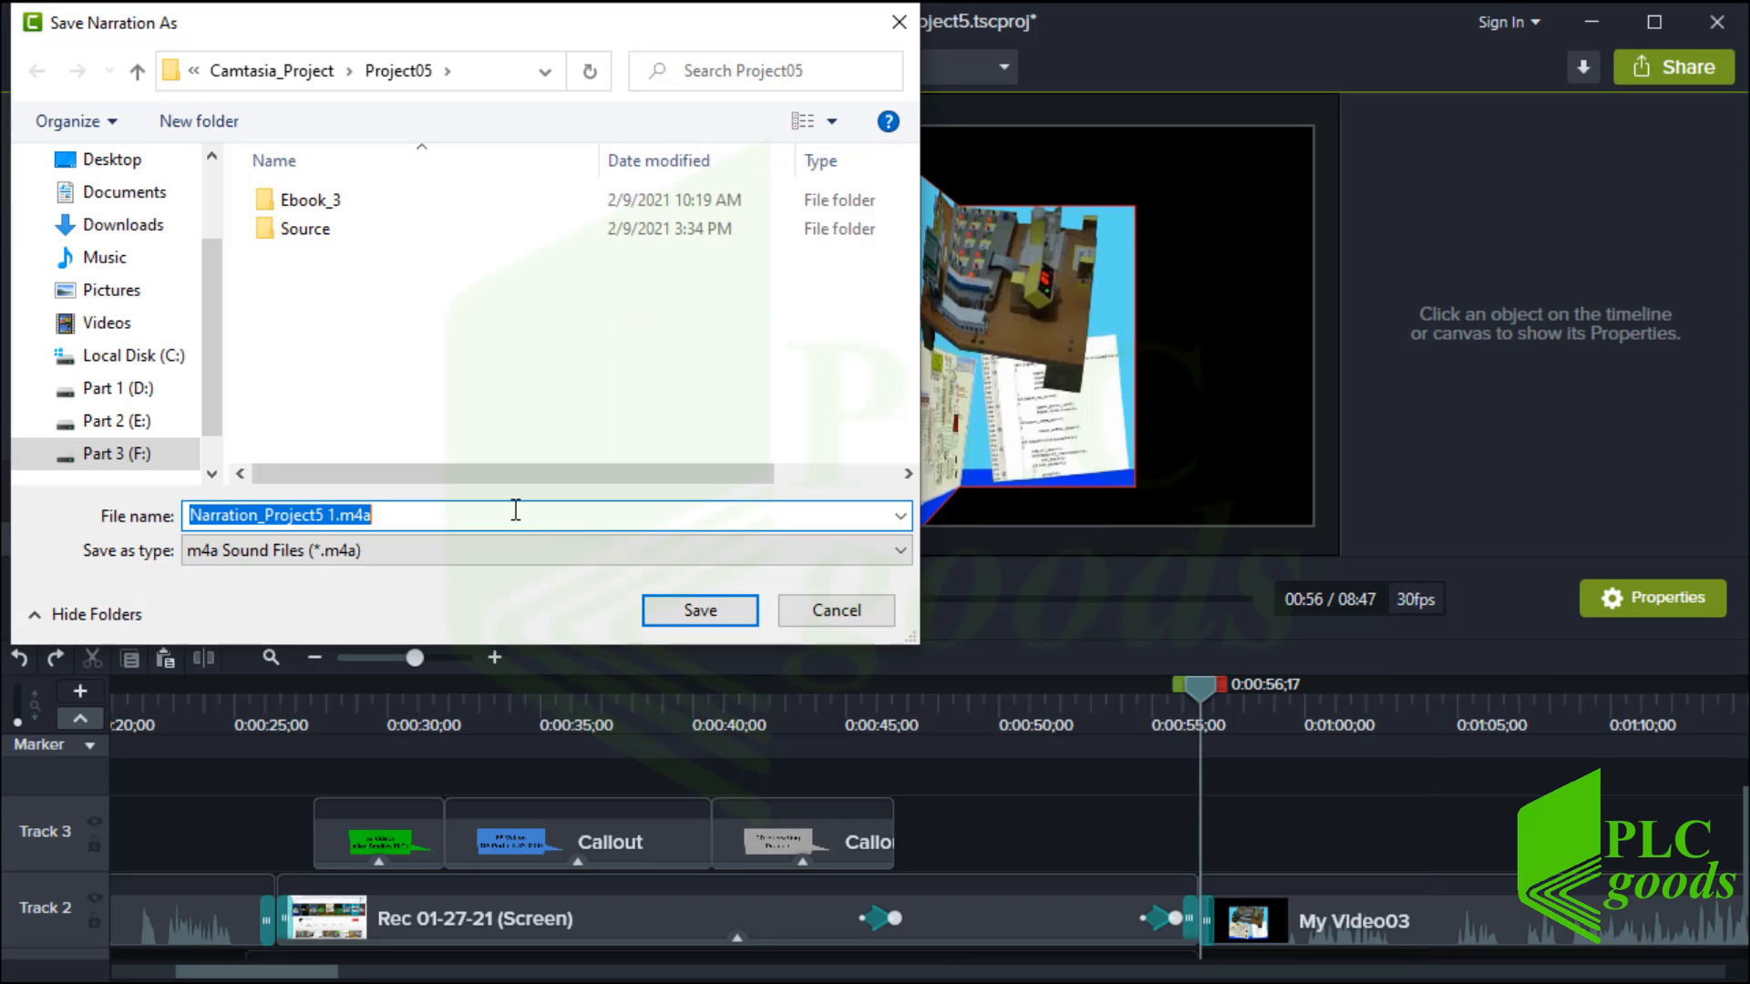
pyautogui.click(663, 615)
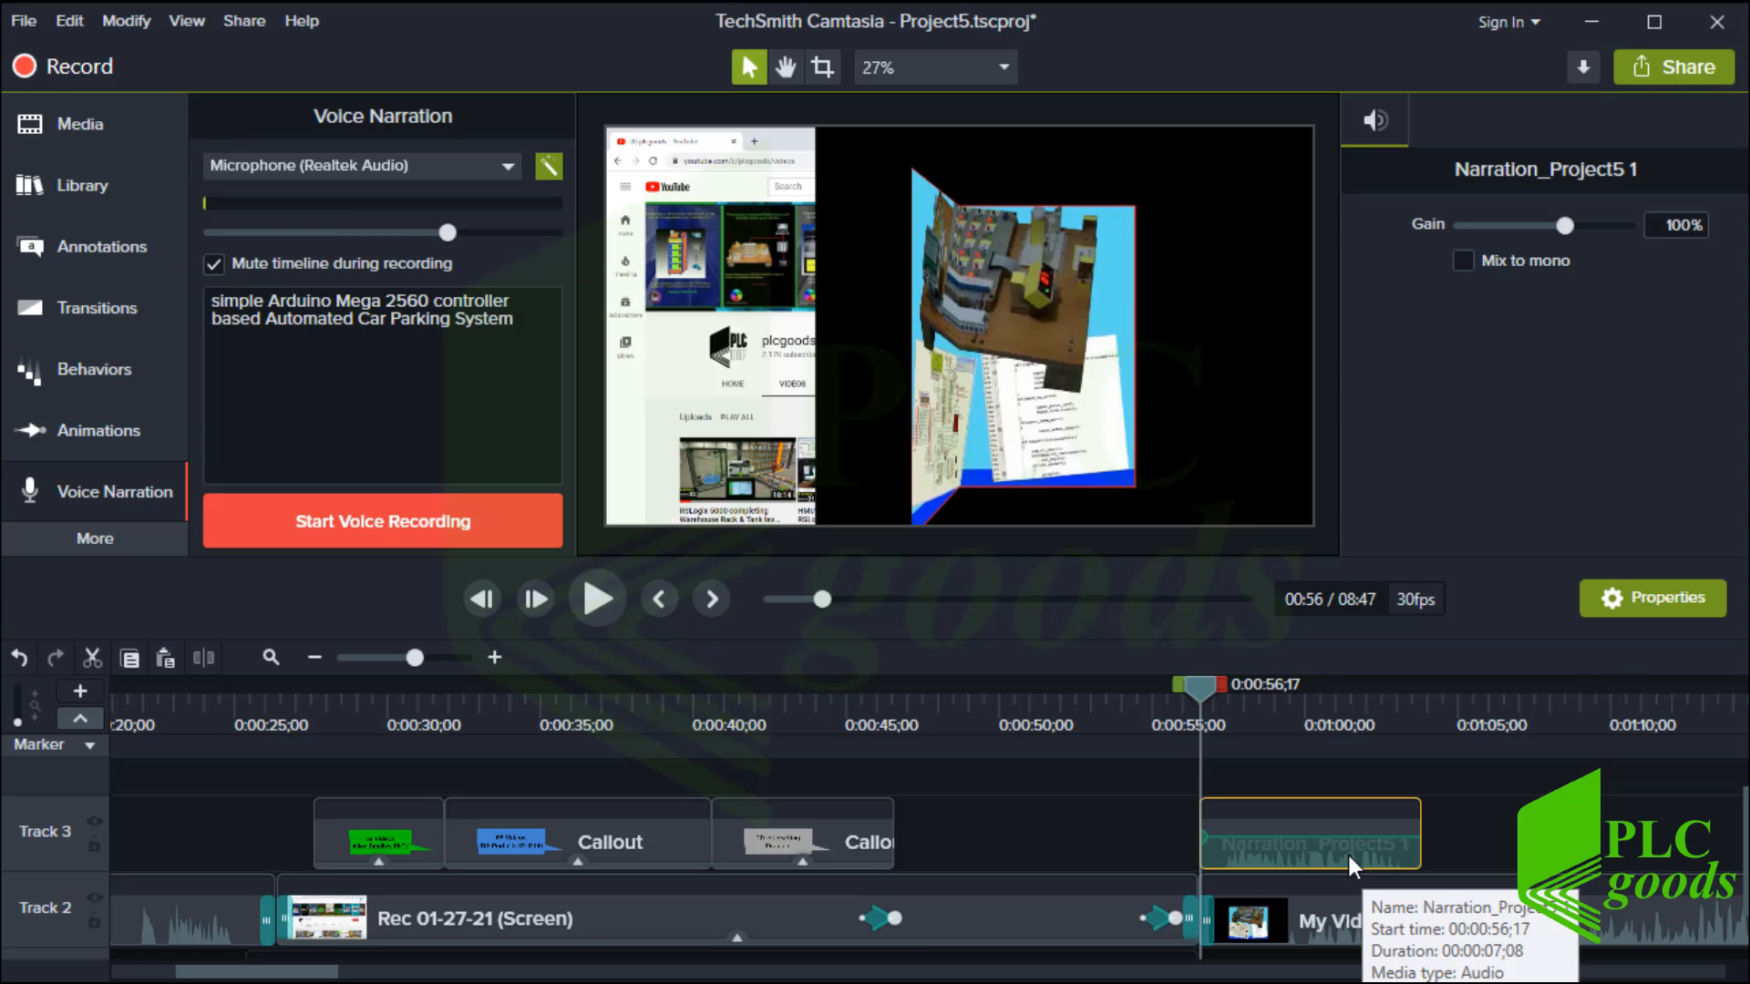
# - Split the My Video03 clip at 0:01:03;24, where the narration clip ends
pyautogui.click(1419, 915)
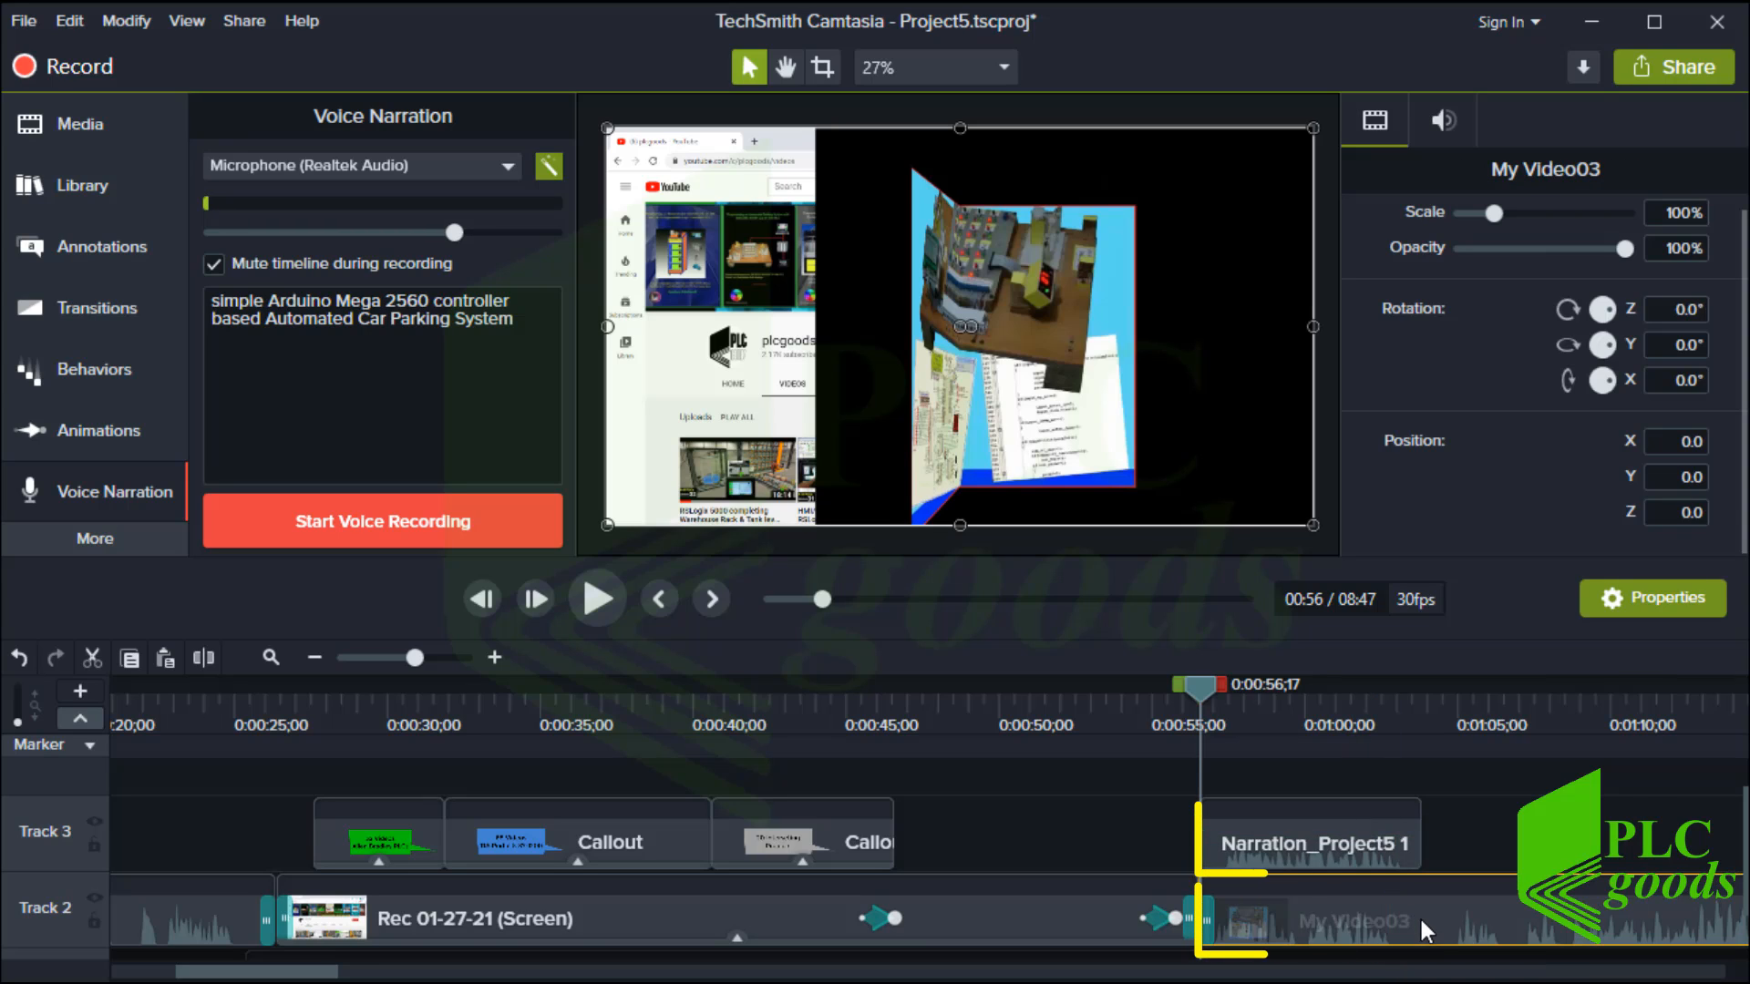
pyautogui.click(1420, 694)
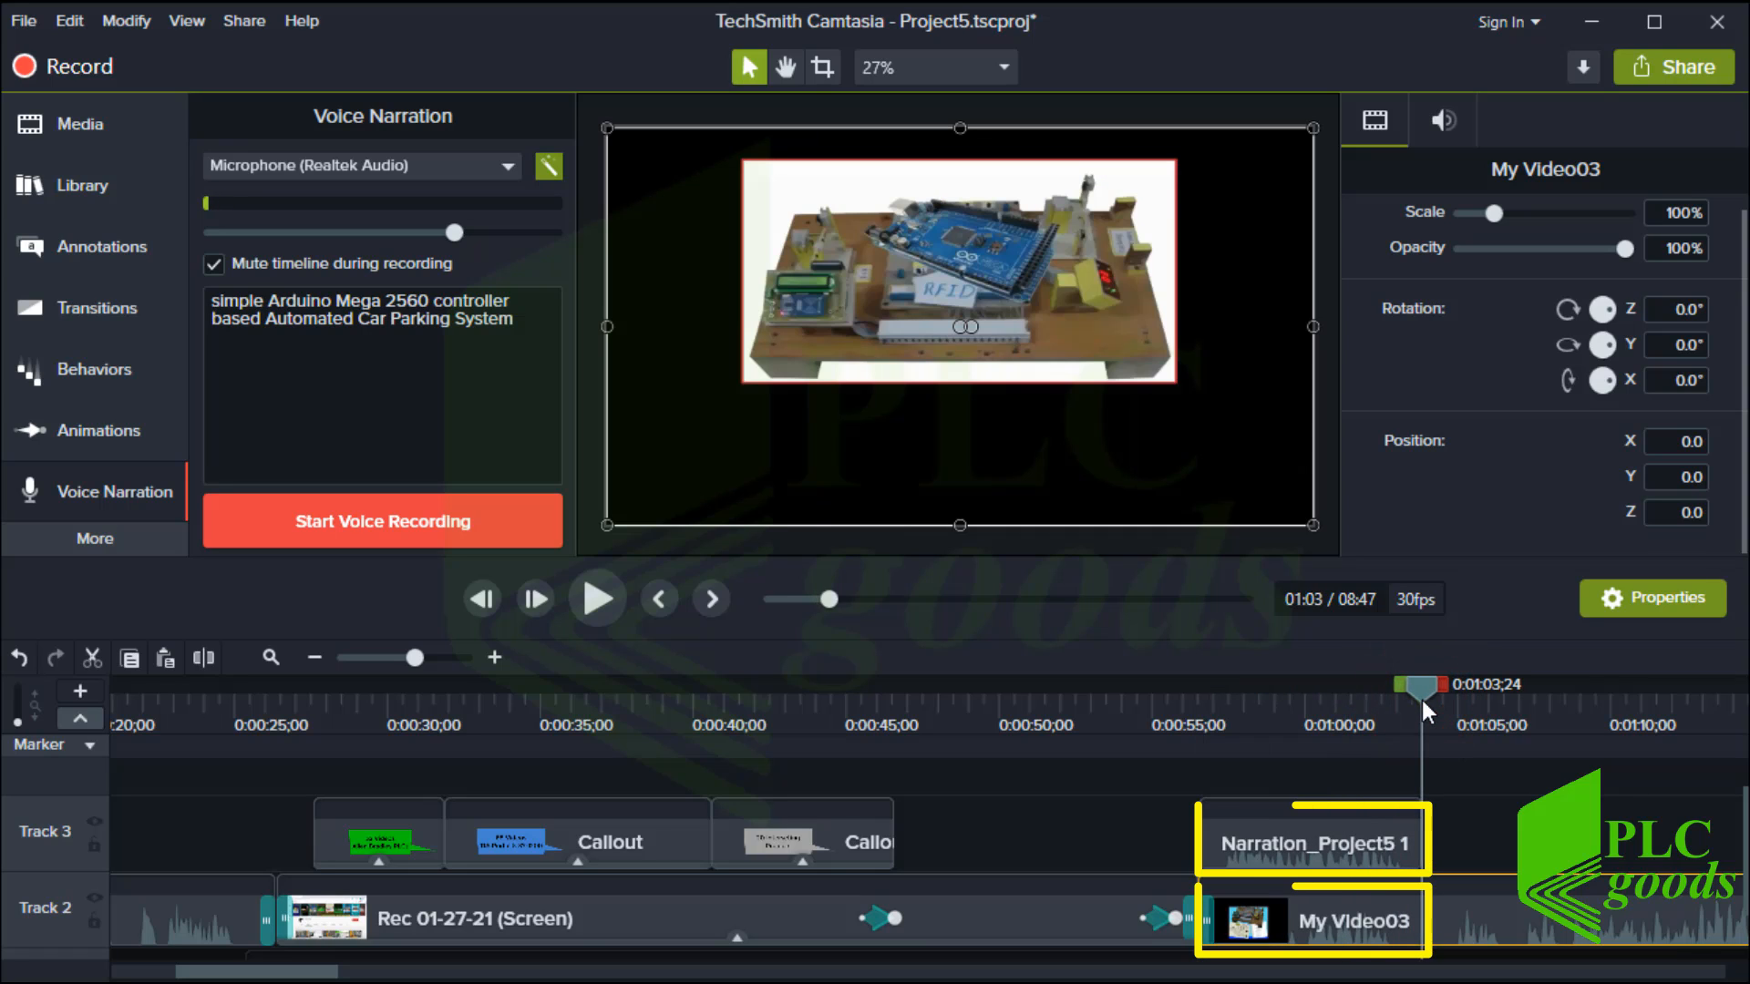
pyautogui.click(203, 657)
# - Mute the first My Video03 segment beneath the narration by setting its audio gain to 0%
pyautogui.click(1287, 913)
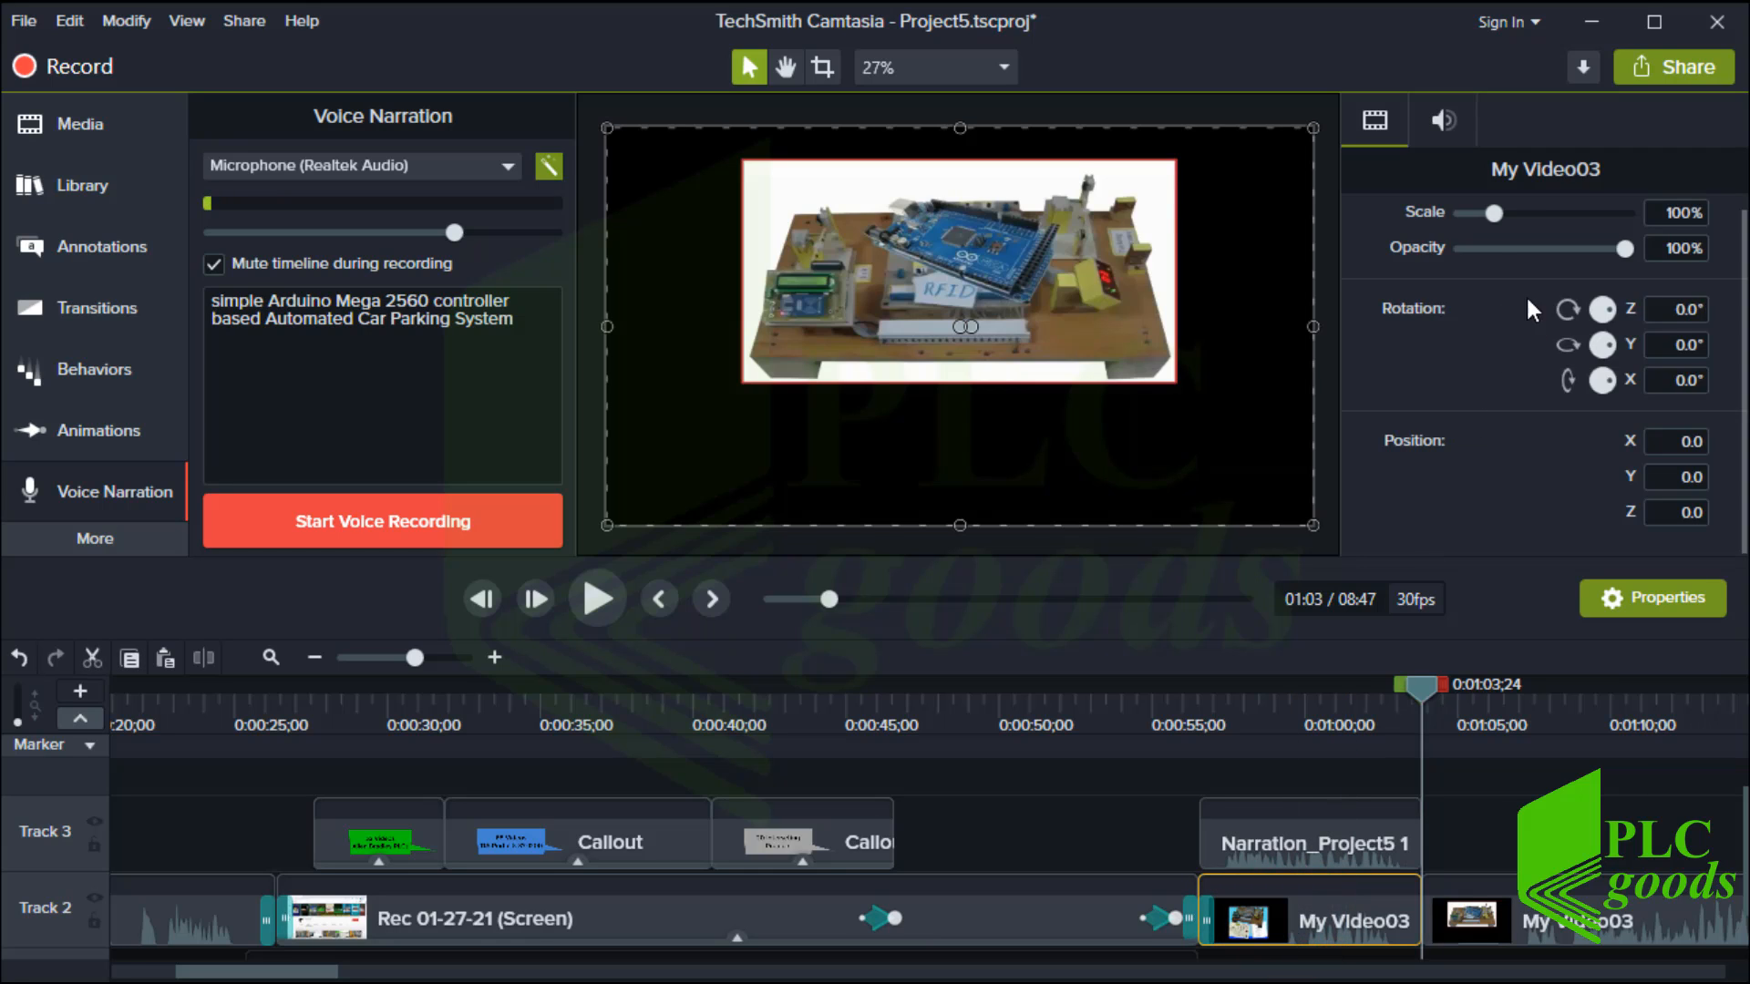
pyautogui.click(1453, 123)
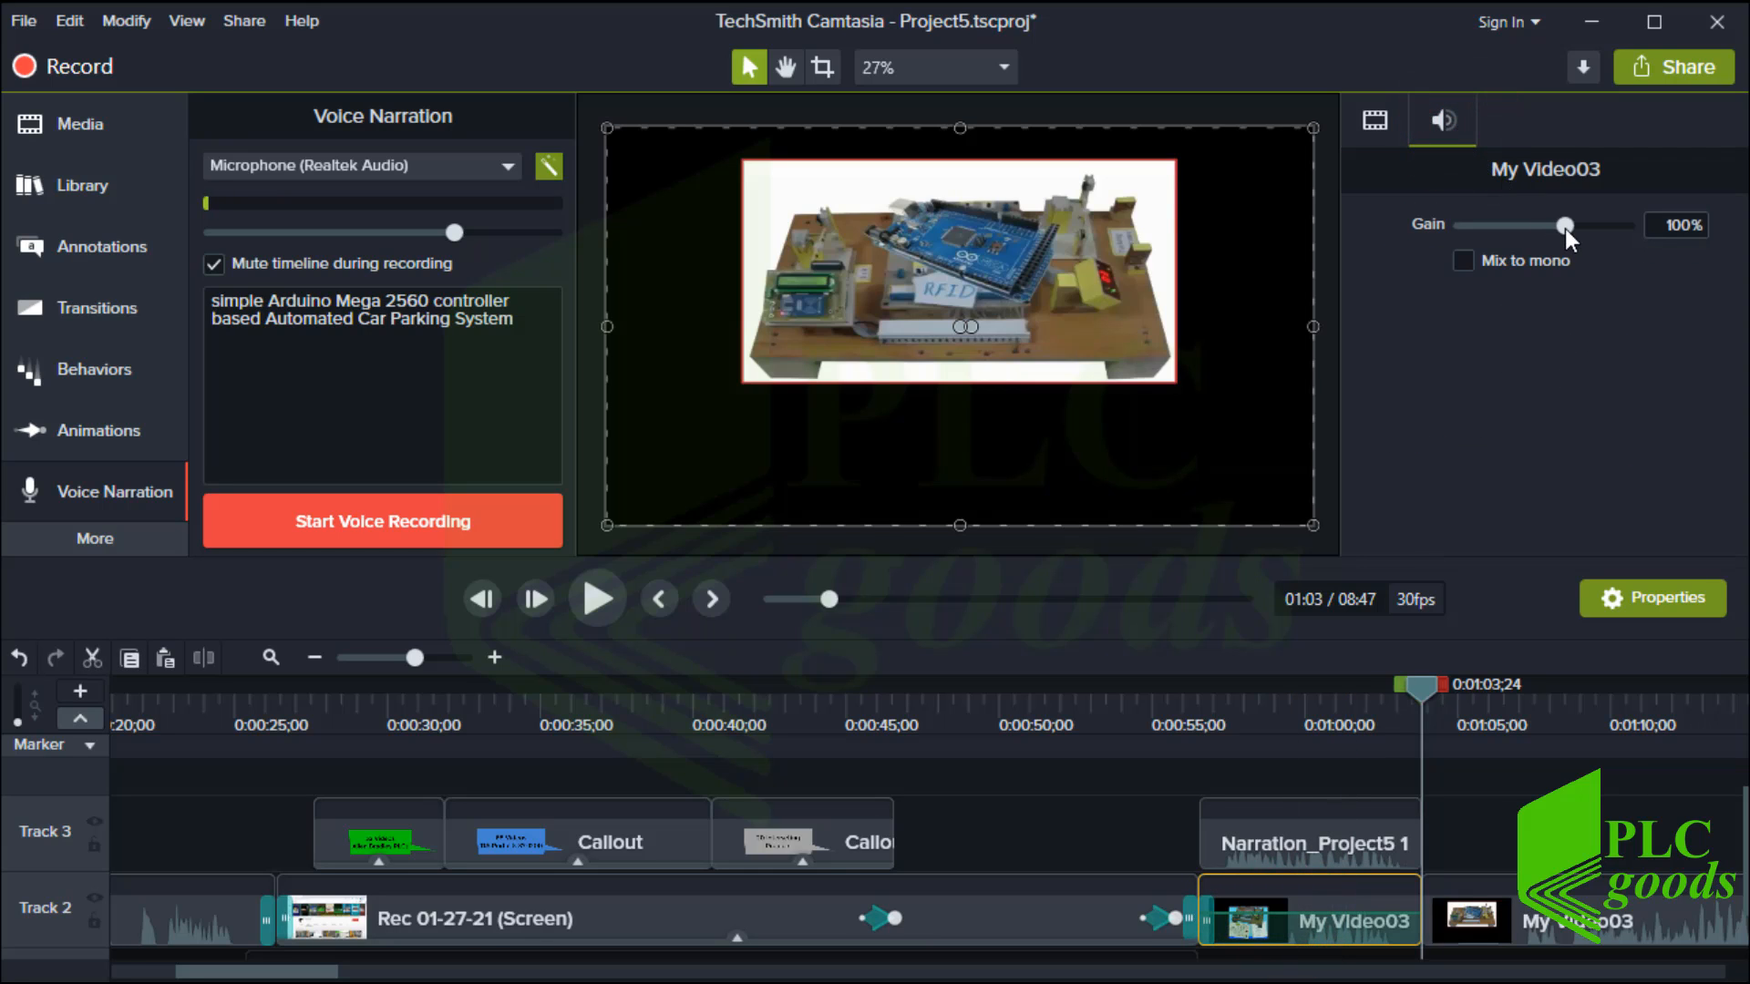
pyautogui.moveTo(1562, 227); pyautogui.dragTo(1401, 246)
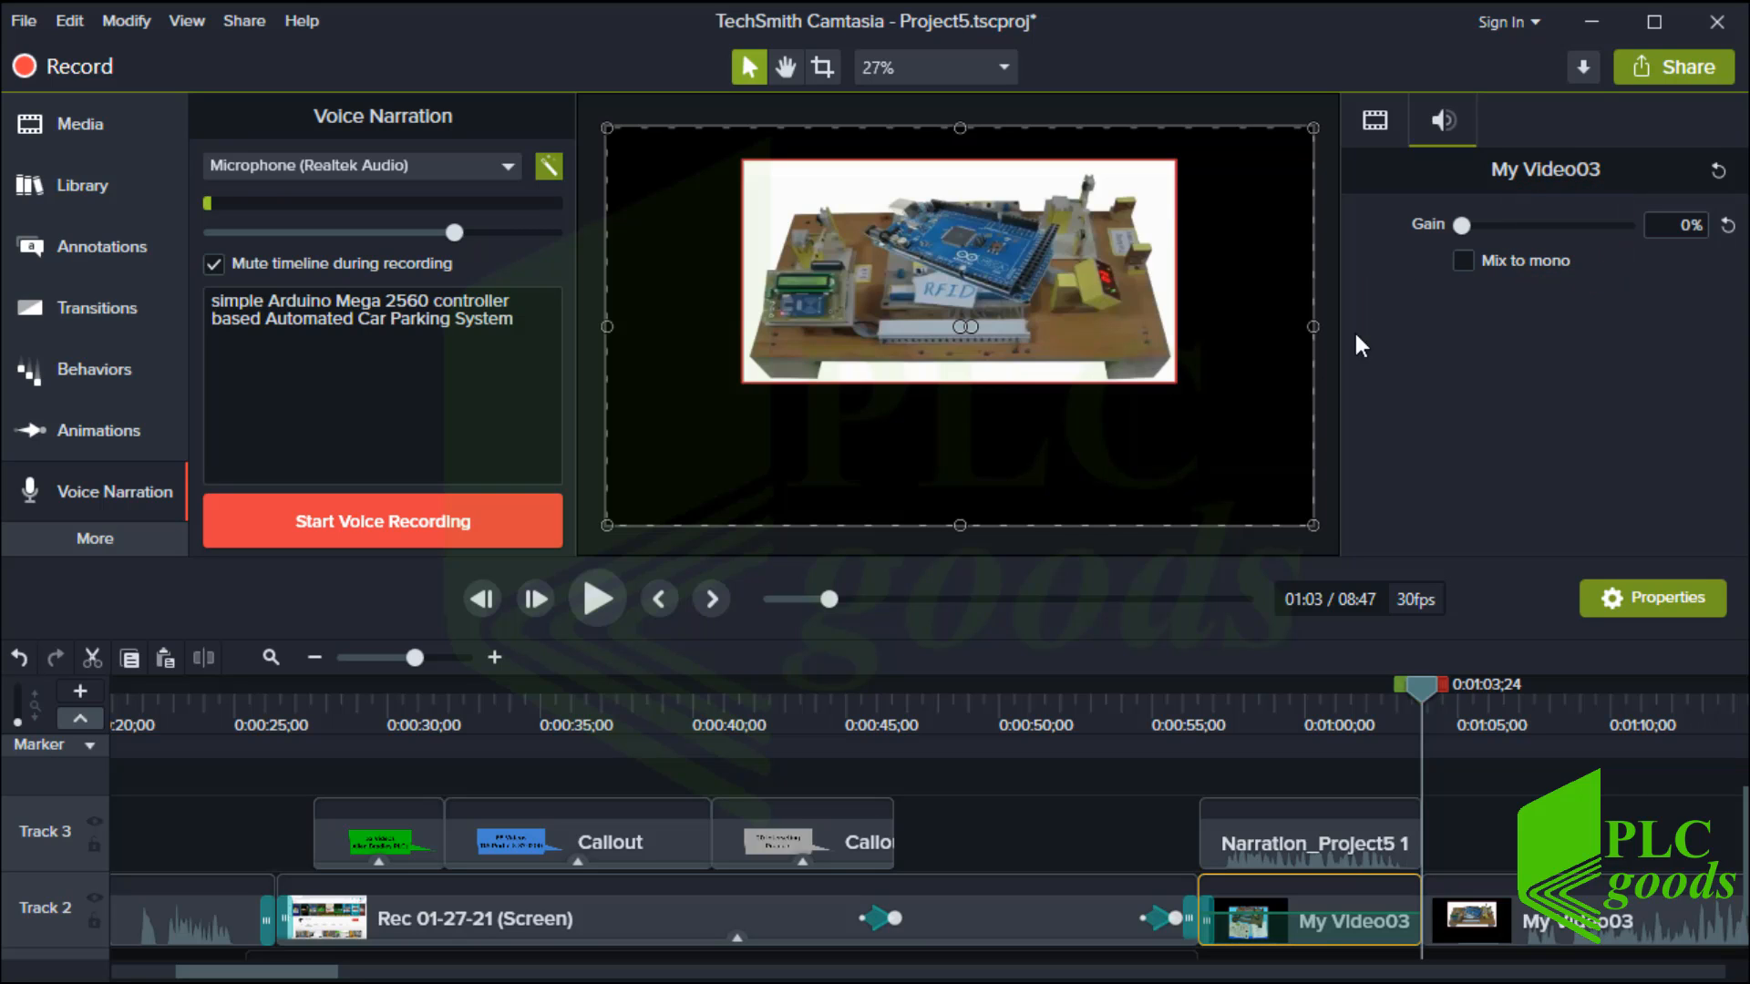
# - Play the timeline from 0:00:55;28 past the end of the narration to check its audio, and pause
pyautogui.click(1180, 700)
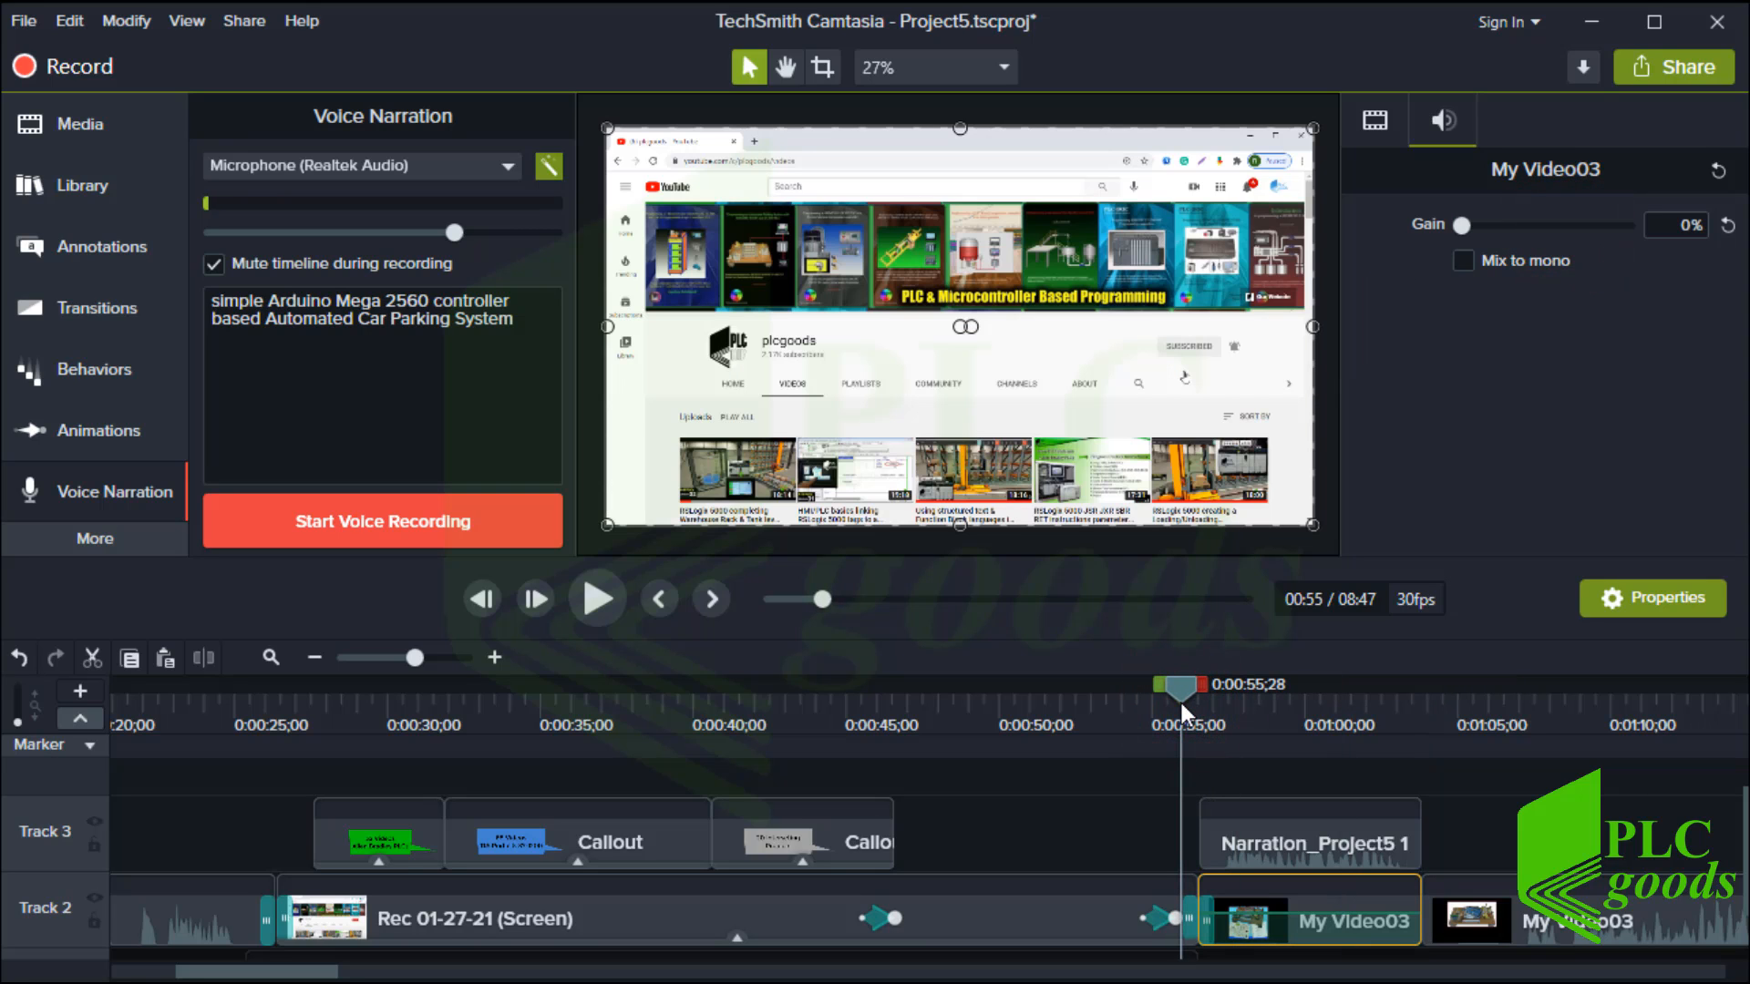
pyautogui.click(612, 598)
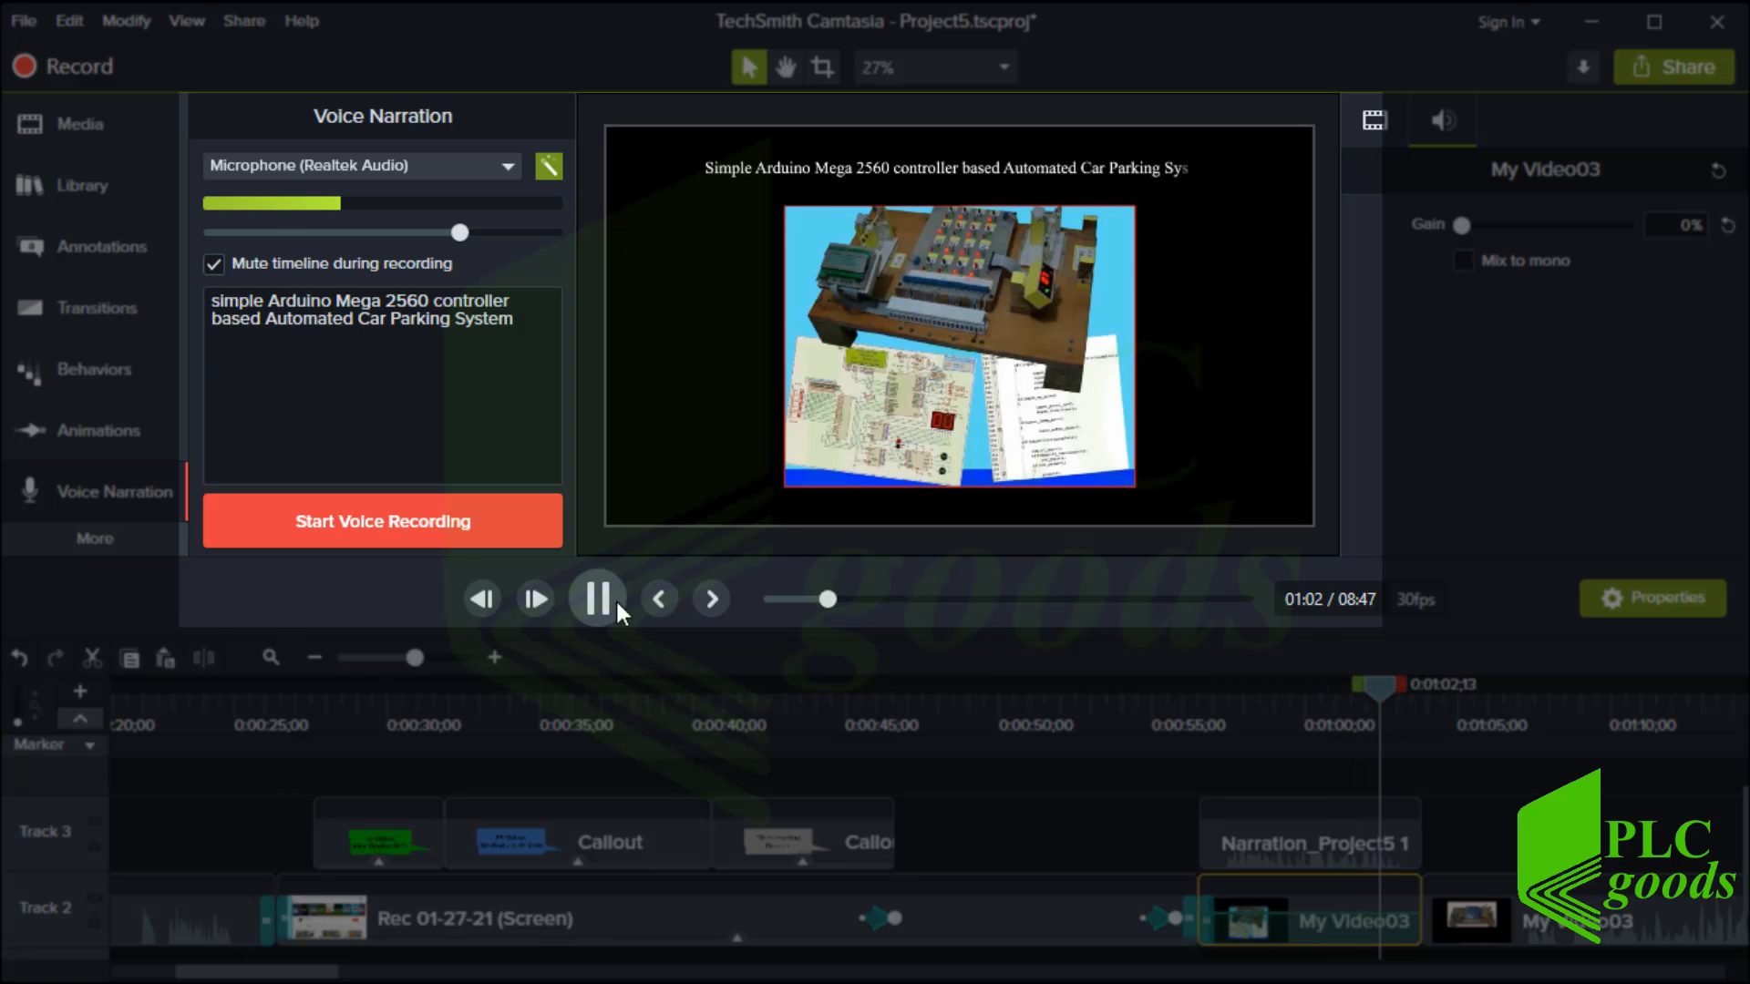
pyautogui.click(618, 599)
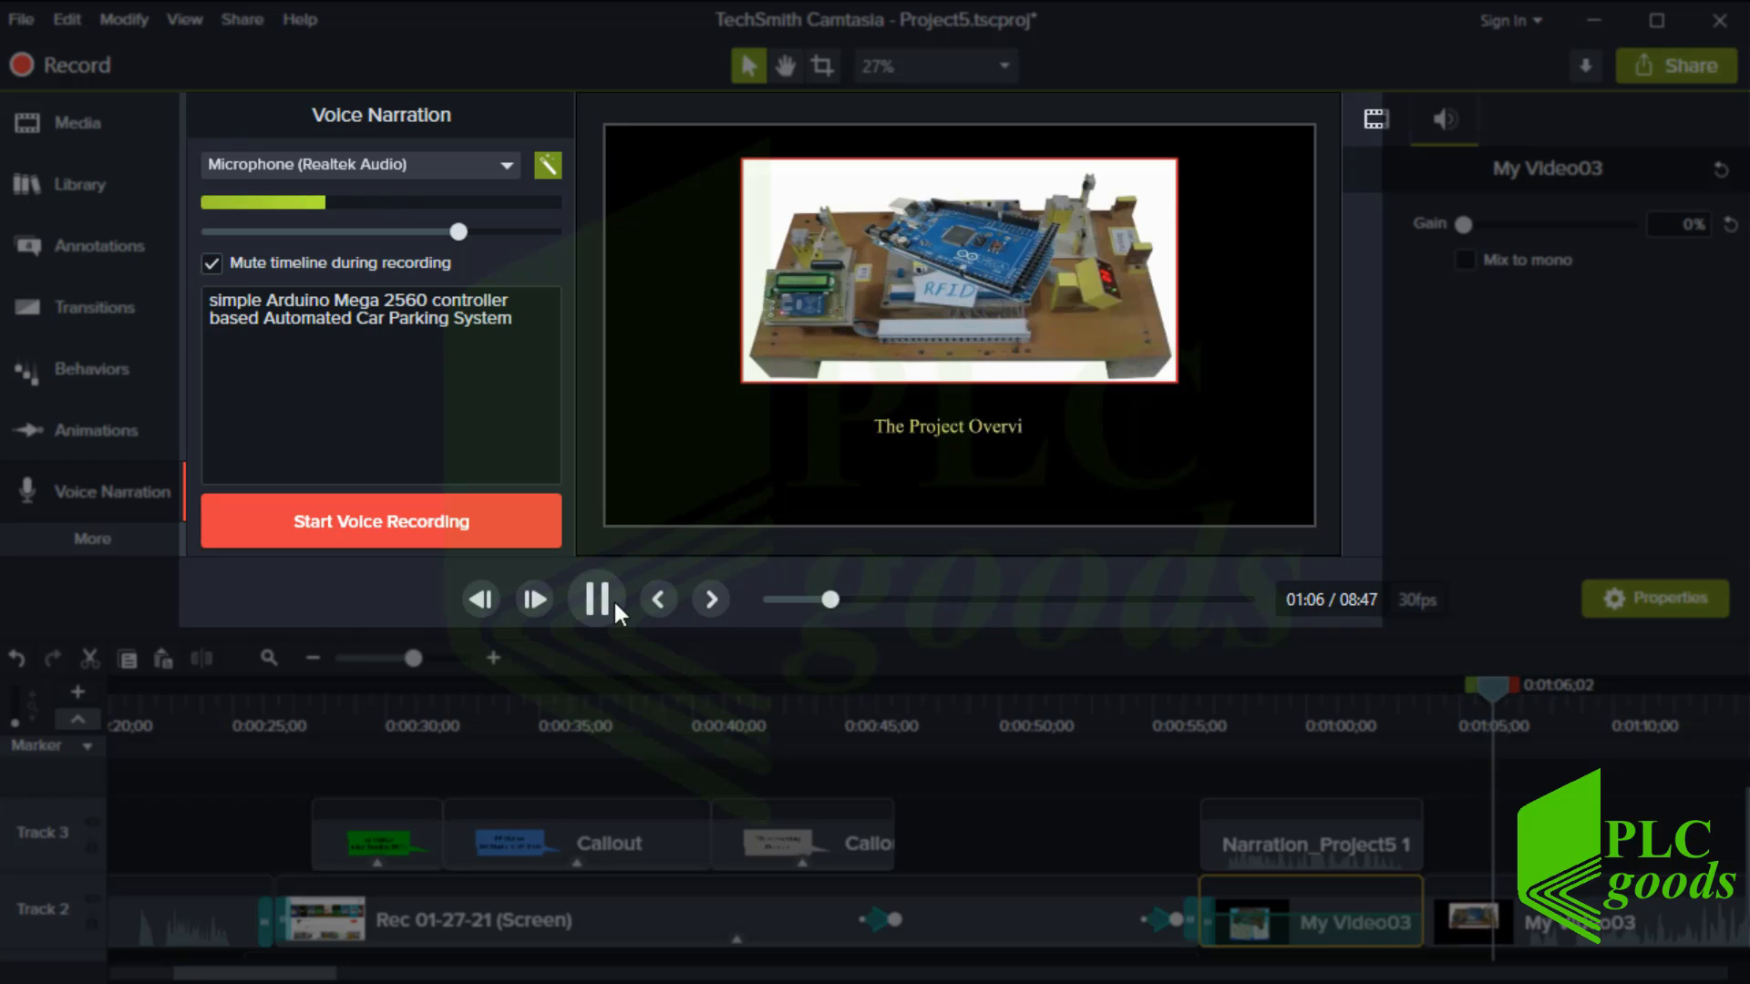
pyautogui.click(614, 602)
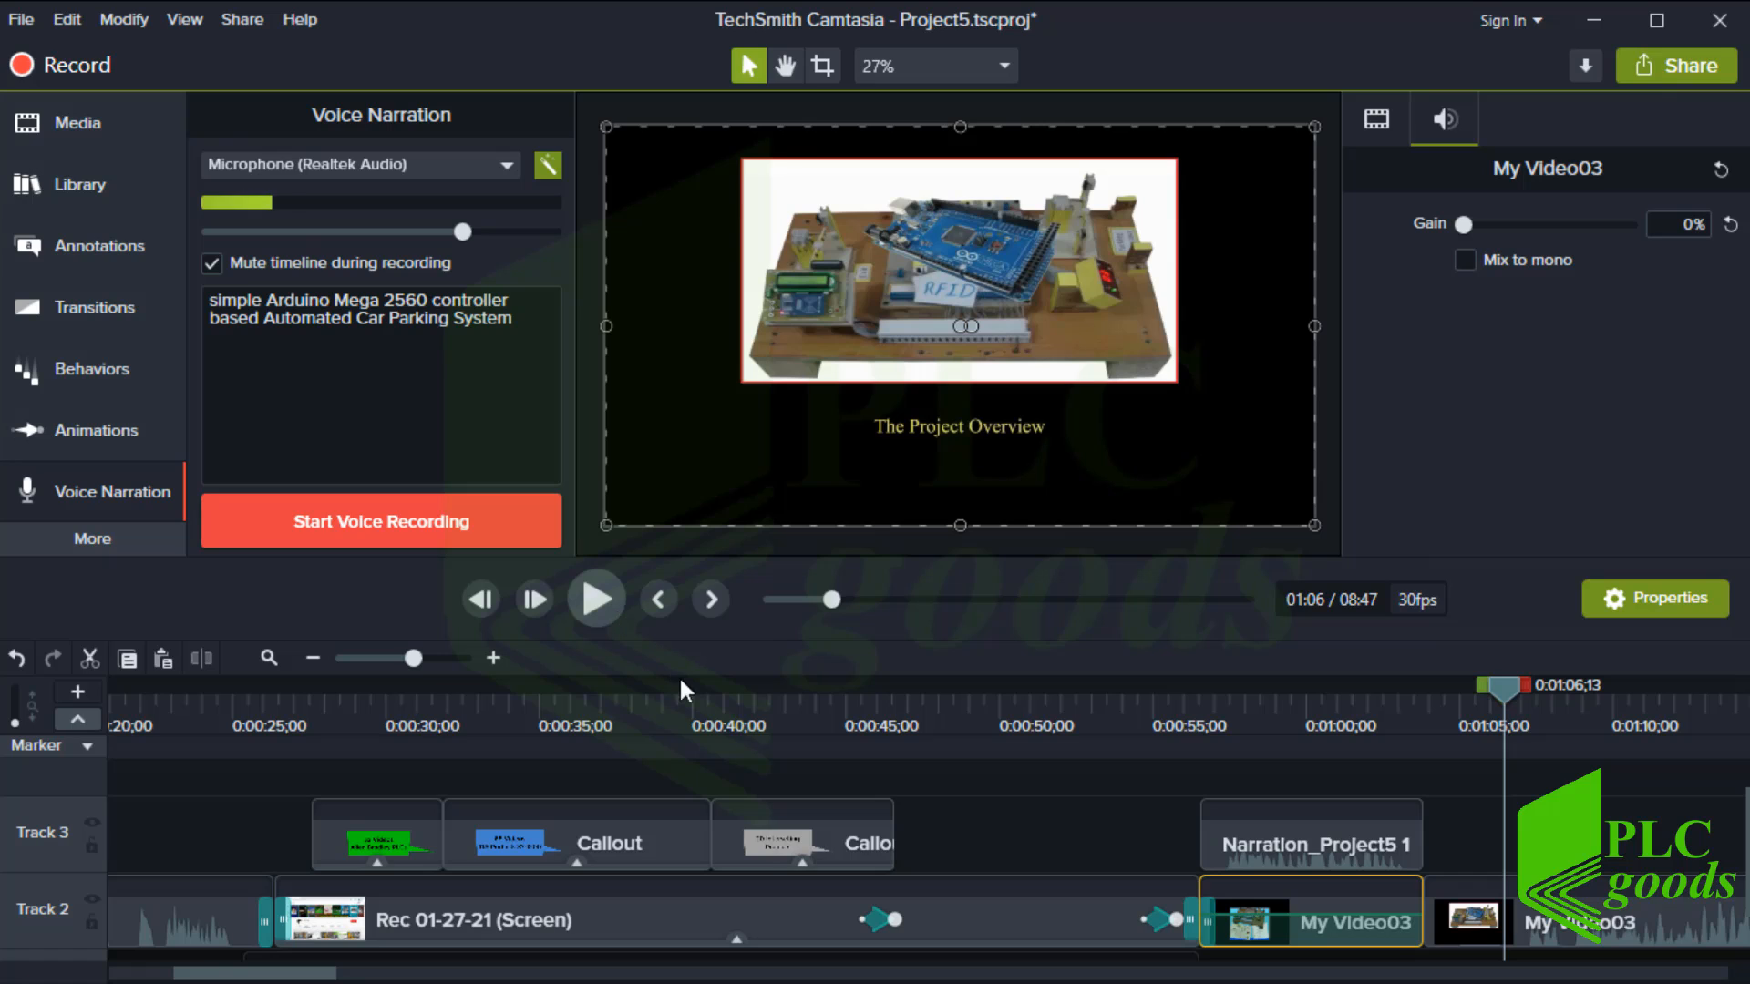
# - Enable Track 1 and move the Narration_Project5 1 clip from Track 3 to Track 1, directly after the 02 audio clip
pyautogui.scroll(-1, 946, 802)
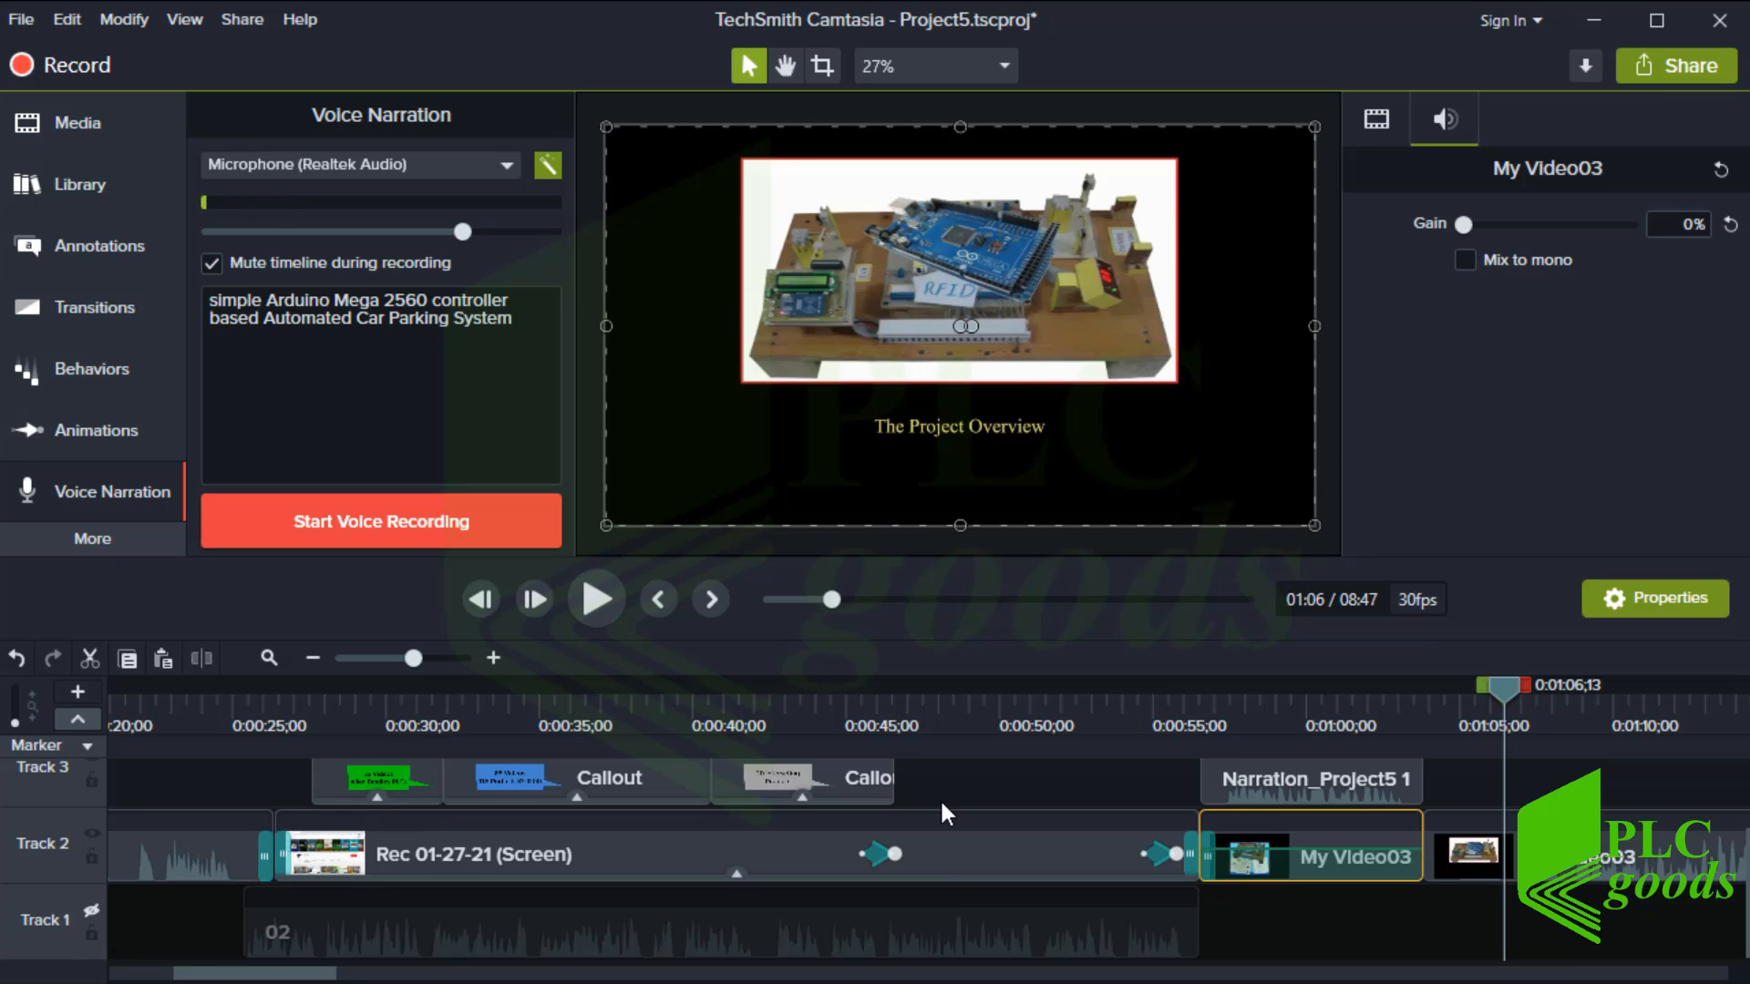
pyautogui.click(89, 906)
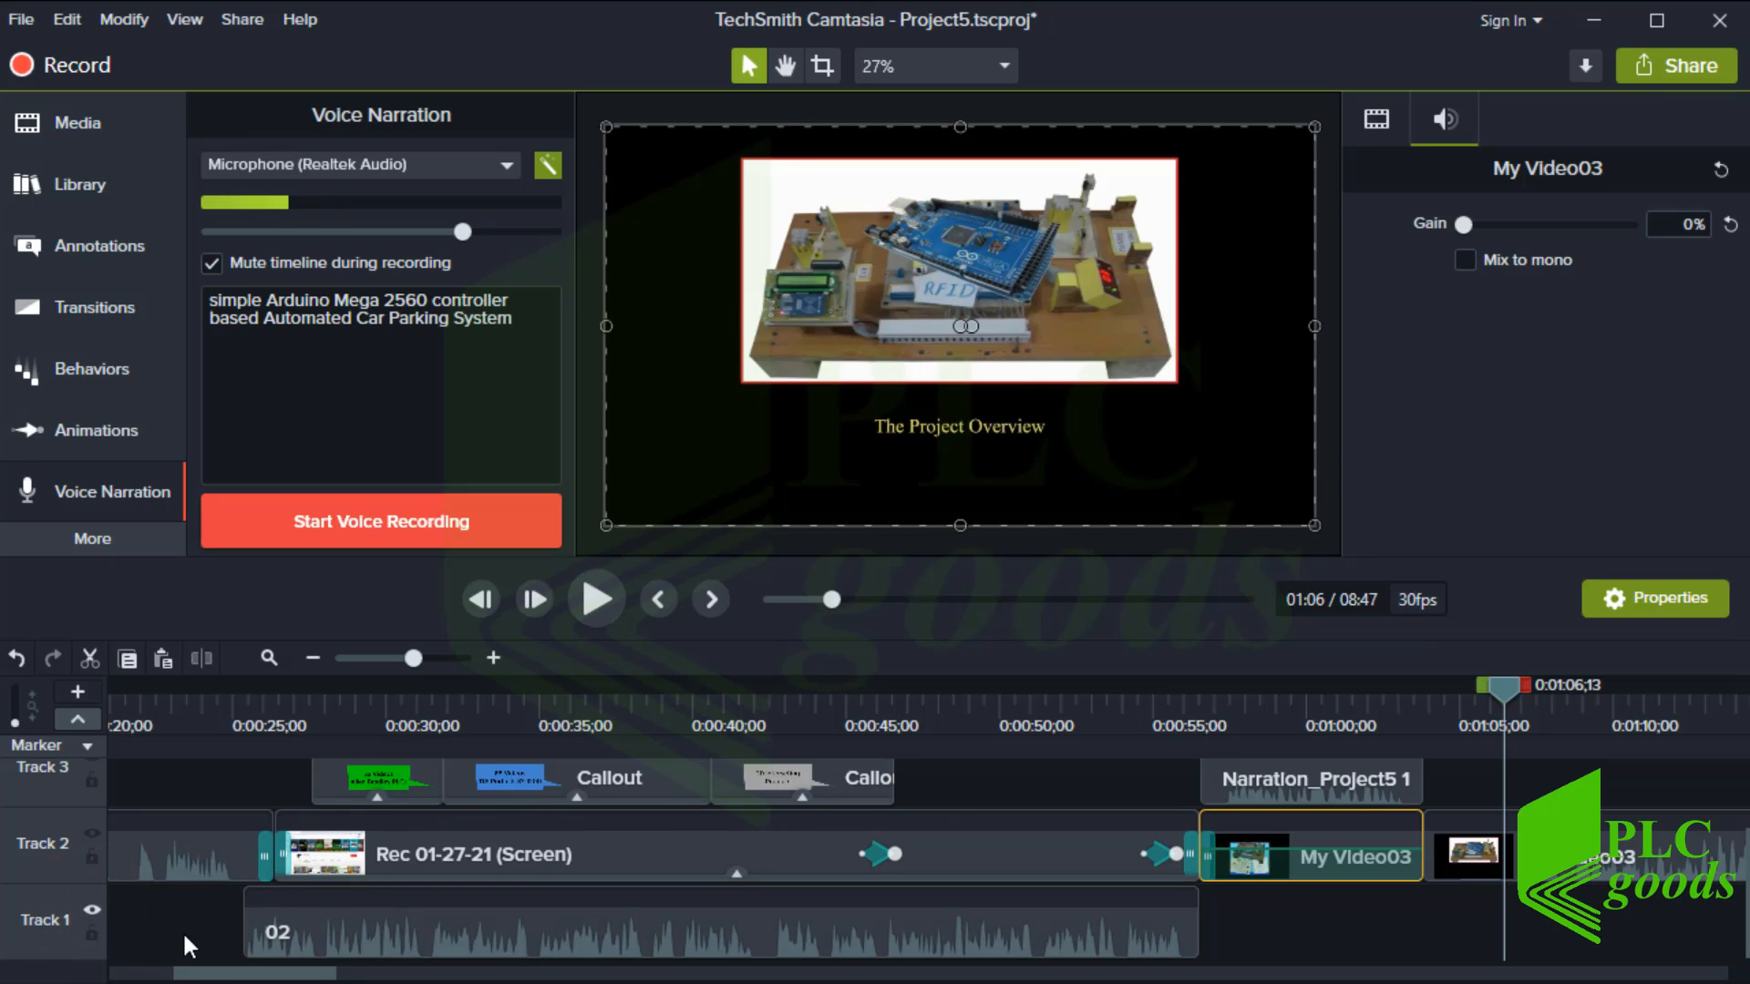
pyautogui.click(1269, 793)
pyautogui.moveTo(1271, 829); pyautogui.dragTo(1270, 915)
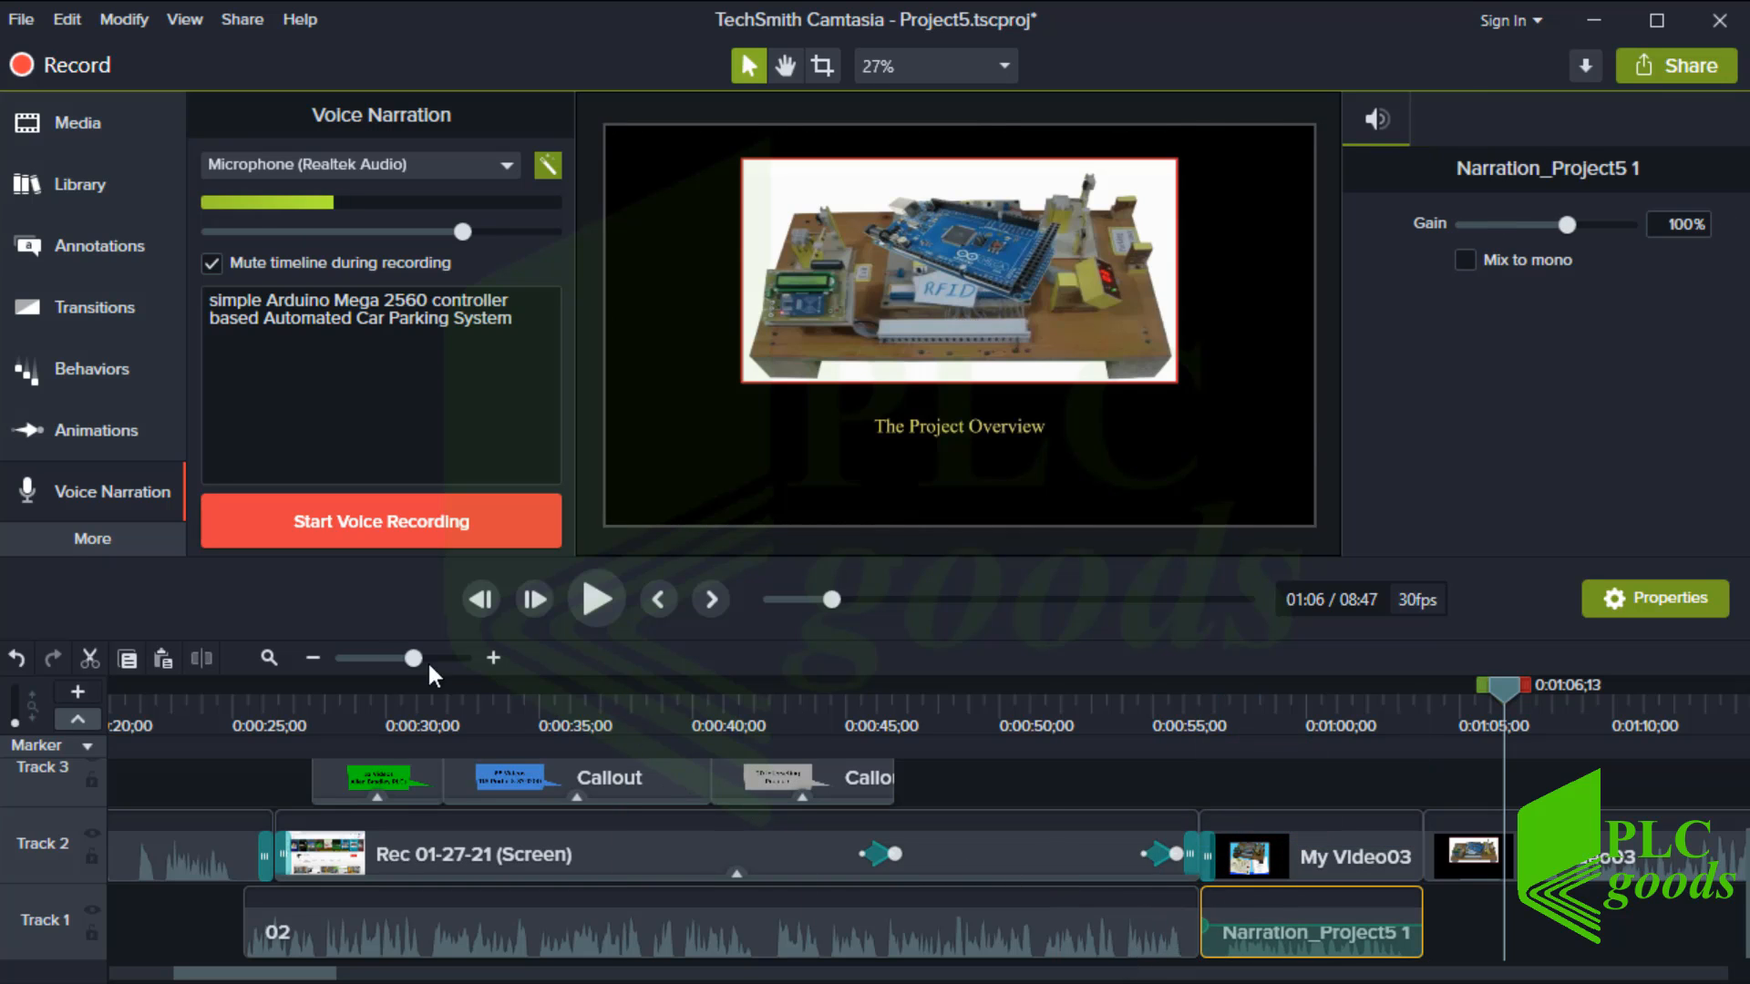
# - Enlarge Track 1, apply the Noise Removal audio effect to the 02 clip, and analyze the clip's noise
pyautogui.click(73, 539)
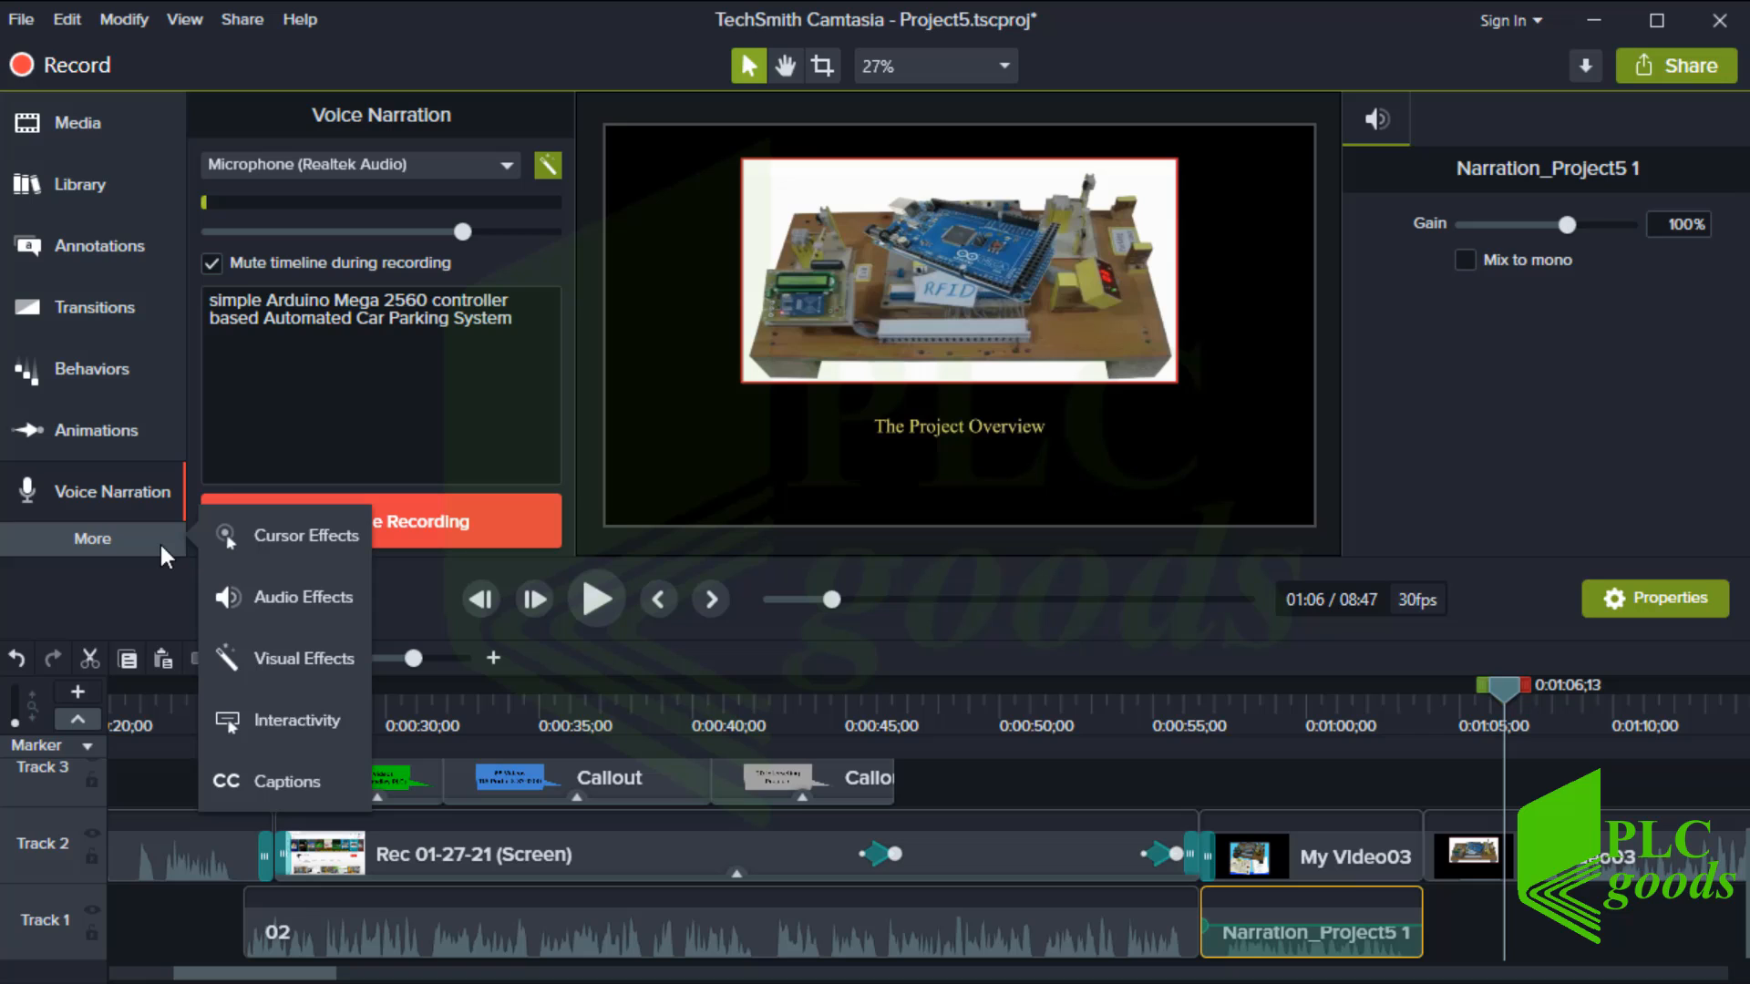
pyautogui.click(244, 598)
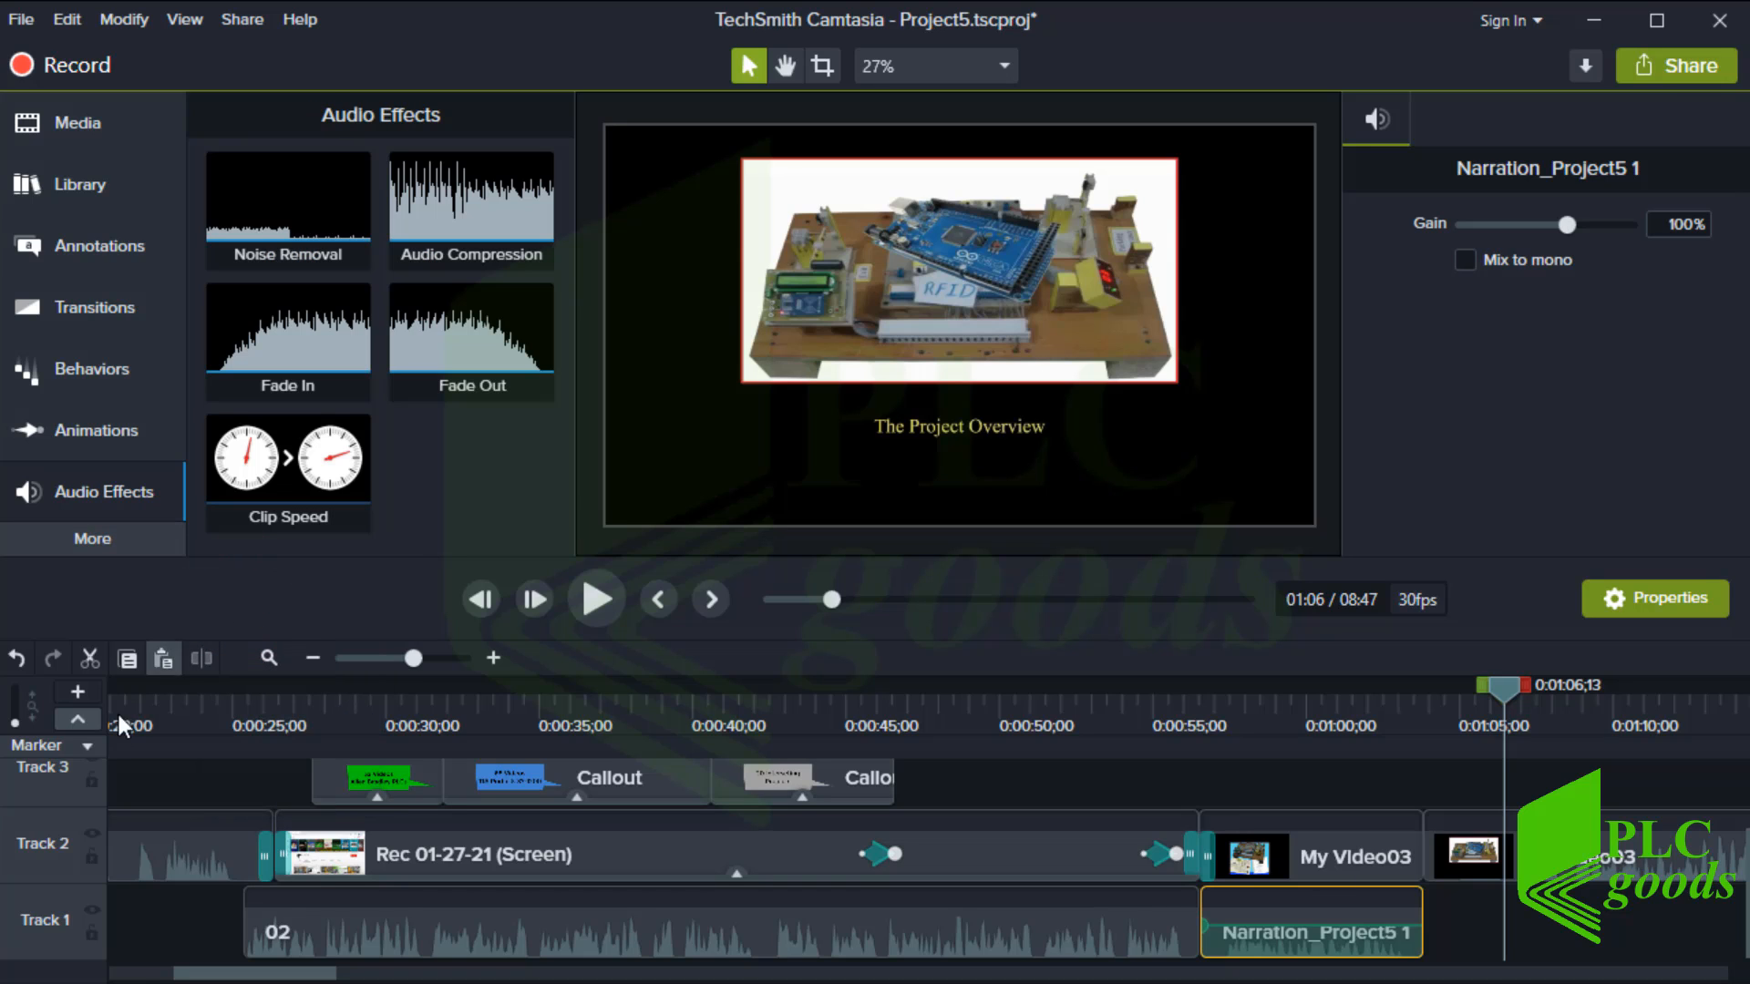
pyautogui.moveTo(50, 883); pyautogui.dragTo(70, 760)
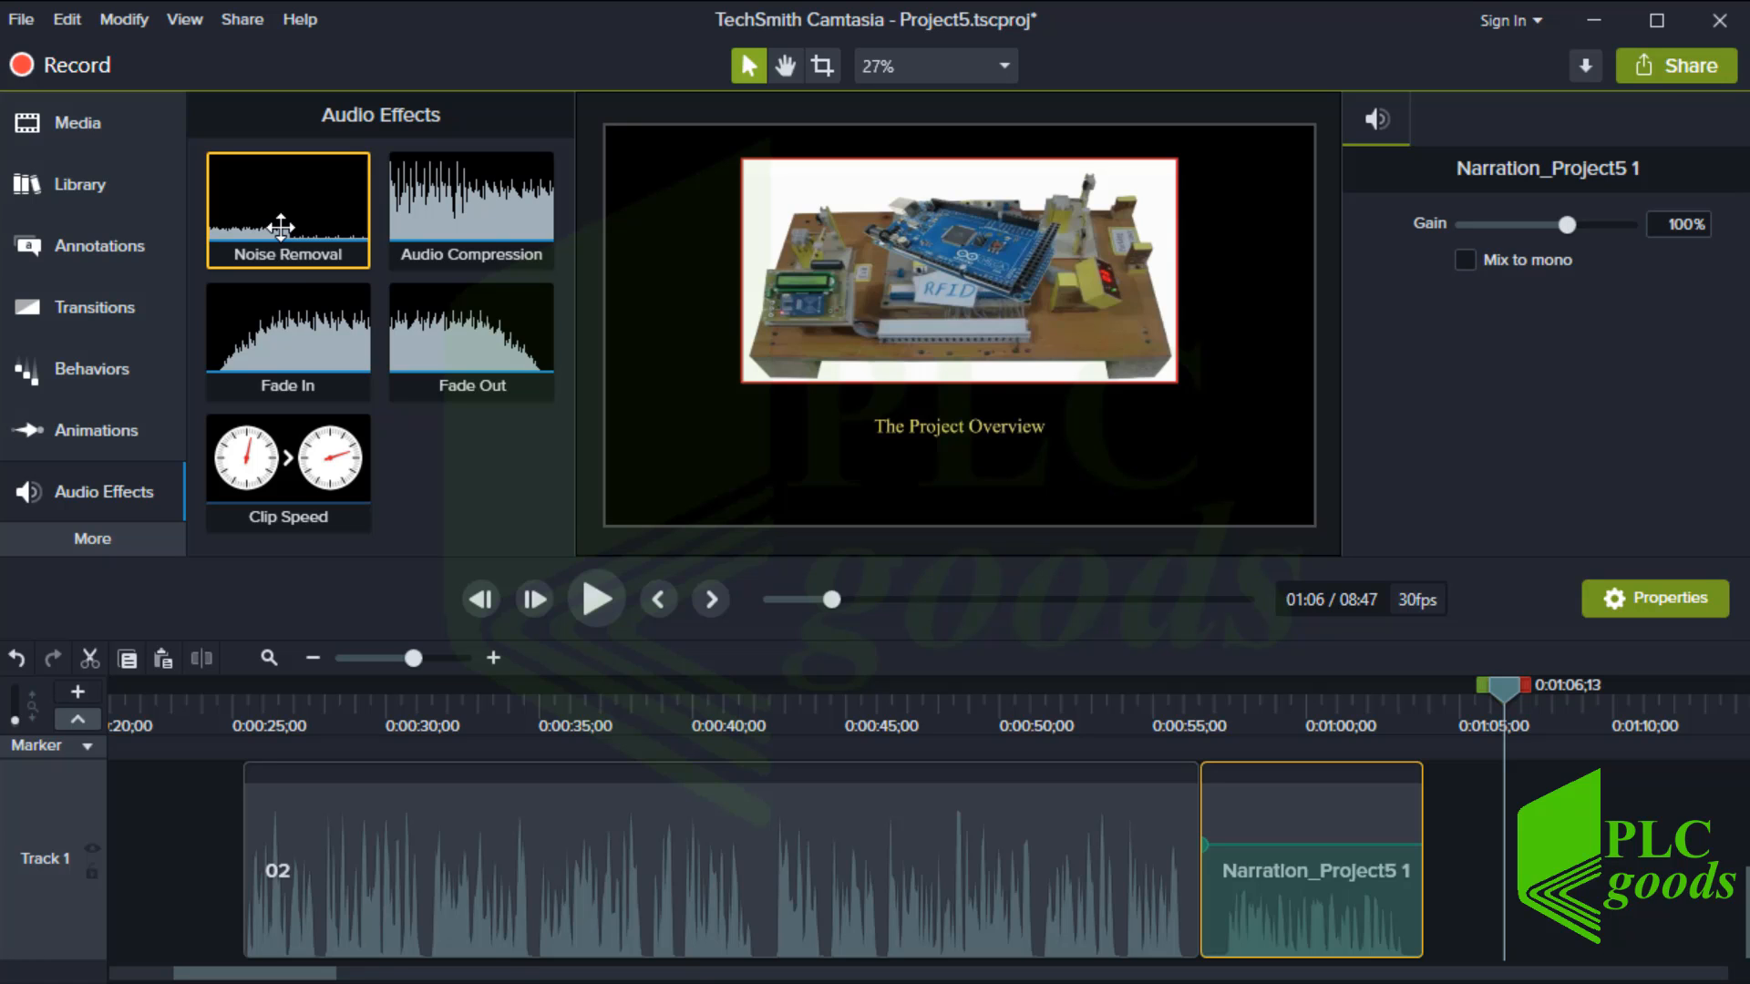
pyautogui.moveTo(281, 227); pyautogui.dragTo(977, 850)
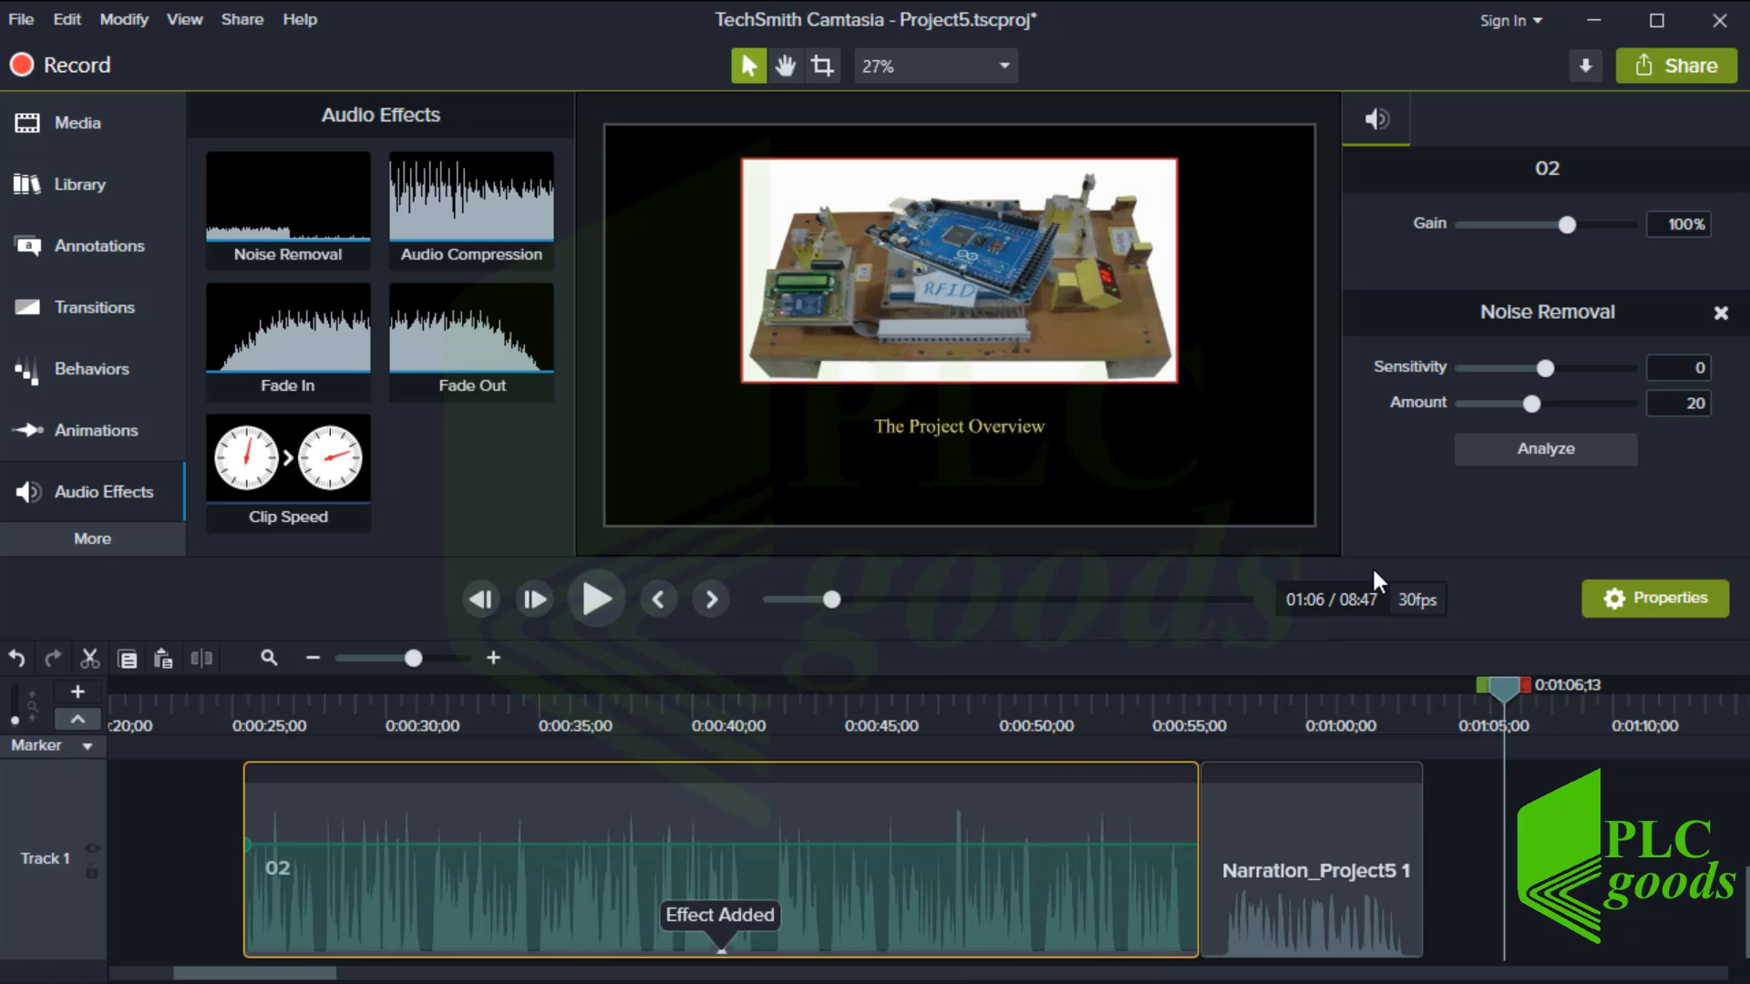
pyautogui.click(1529, 452)
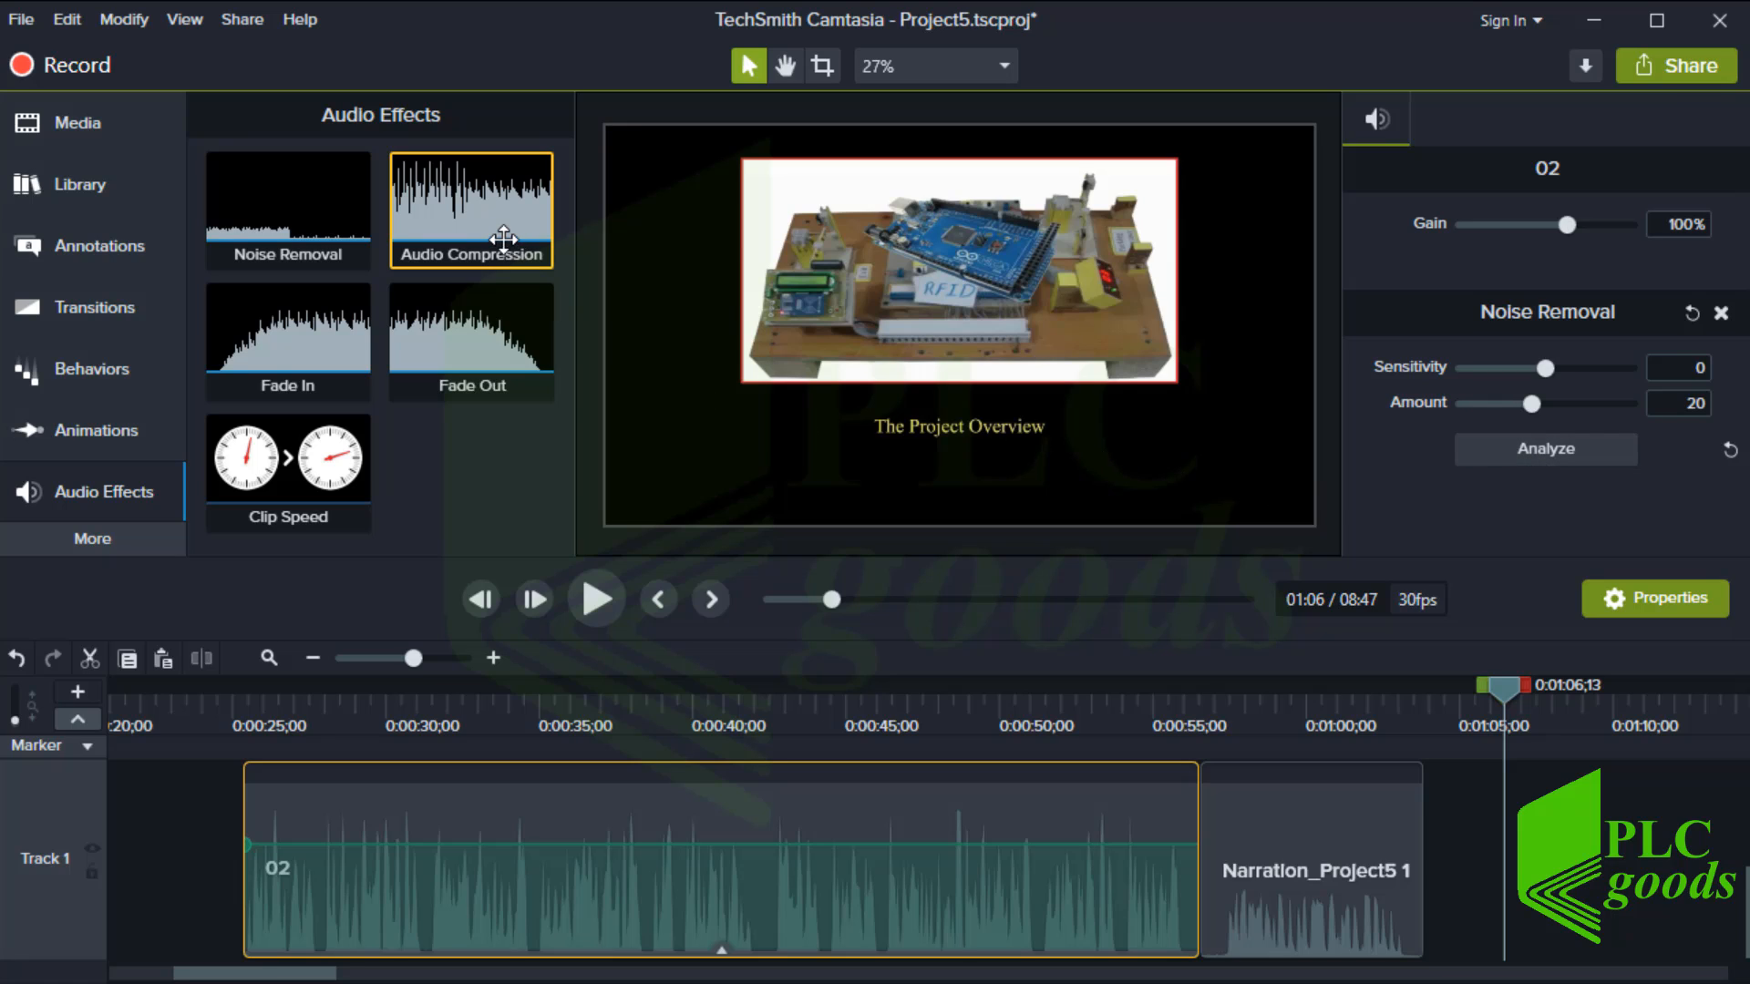
# - Apply Audio Compression to the 02 clip, set its volume variation to Custom, and remove the compression effect again
pyautogui.moveTo(503, 239); pyautogui.dragTo(934, 888)
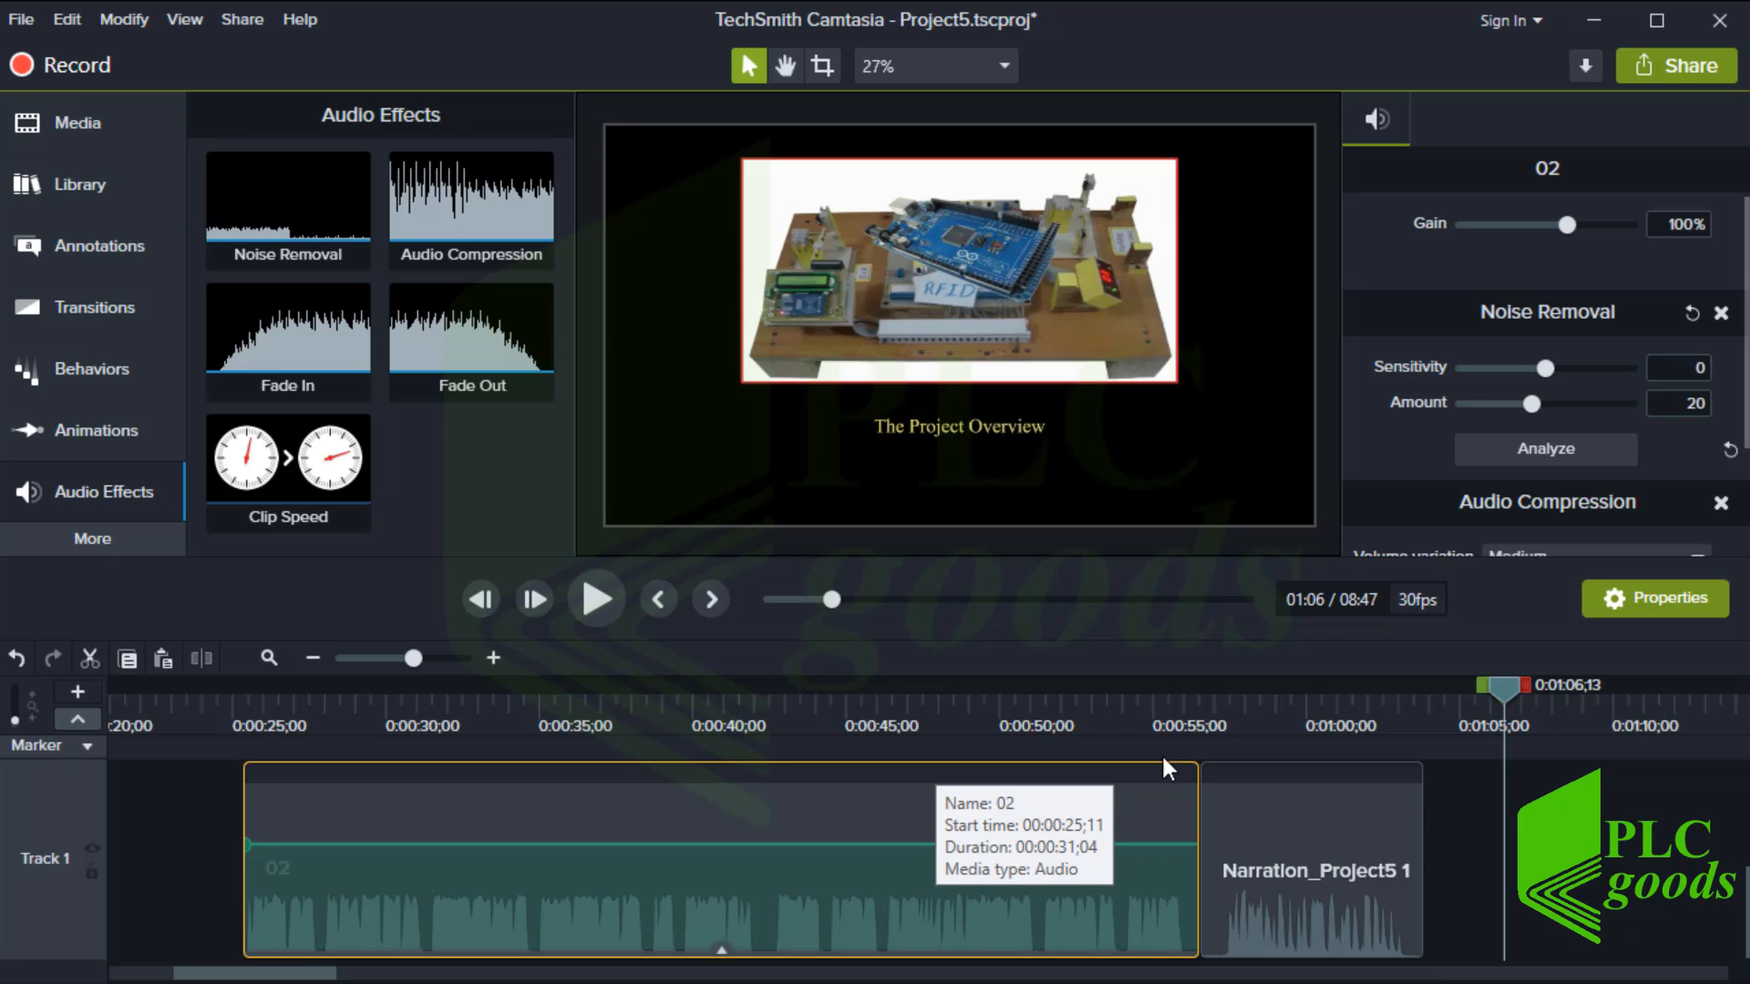
pyautogui.scroll(-2, 1461, 468)
pyautogui.click(1507, 425)
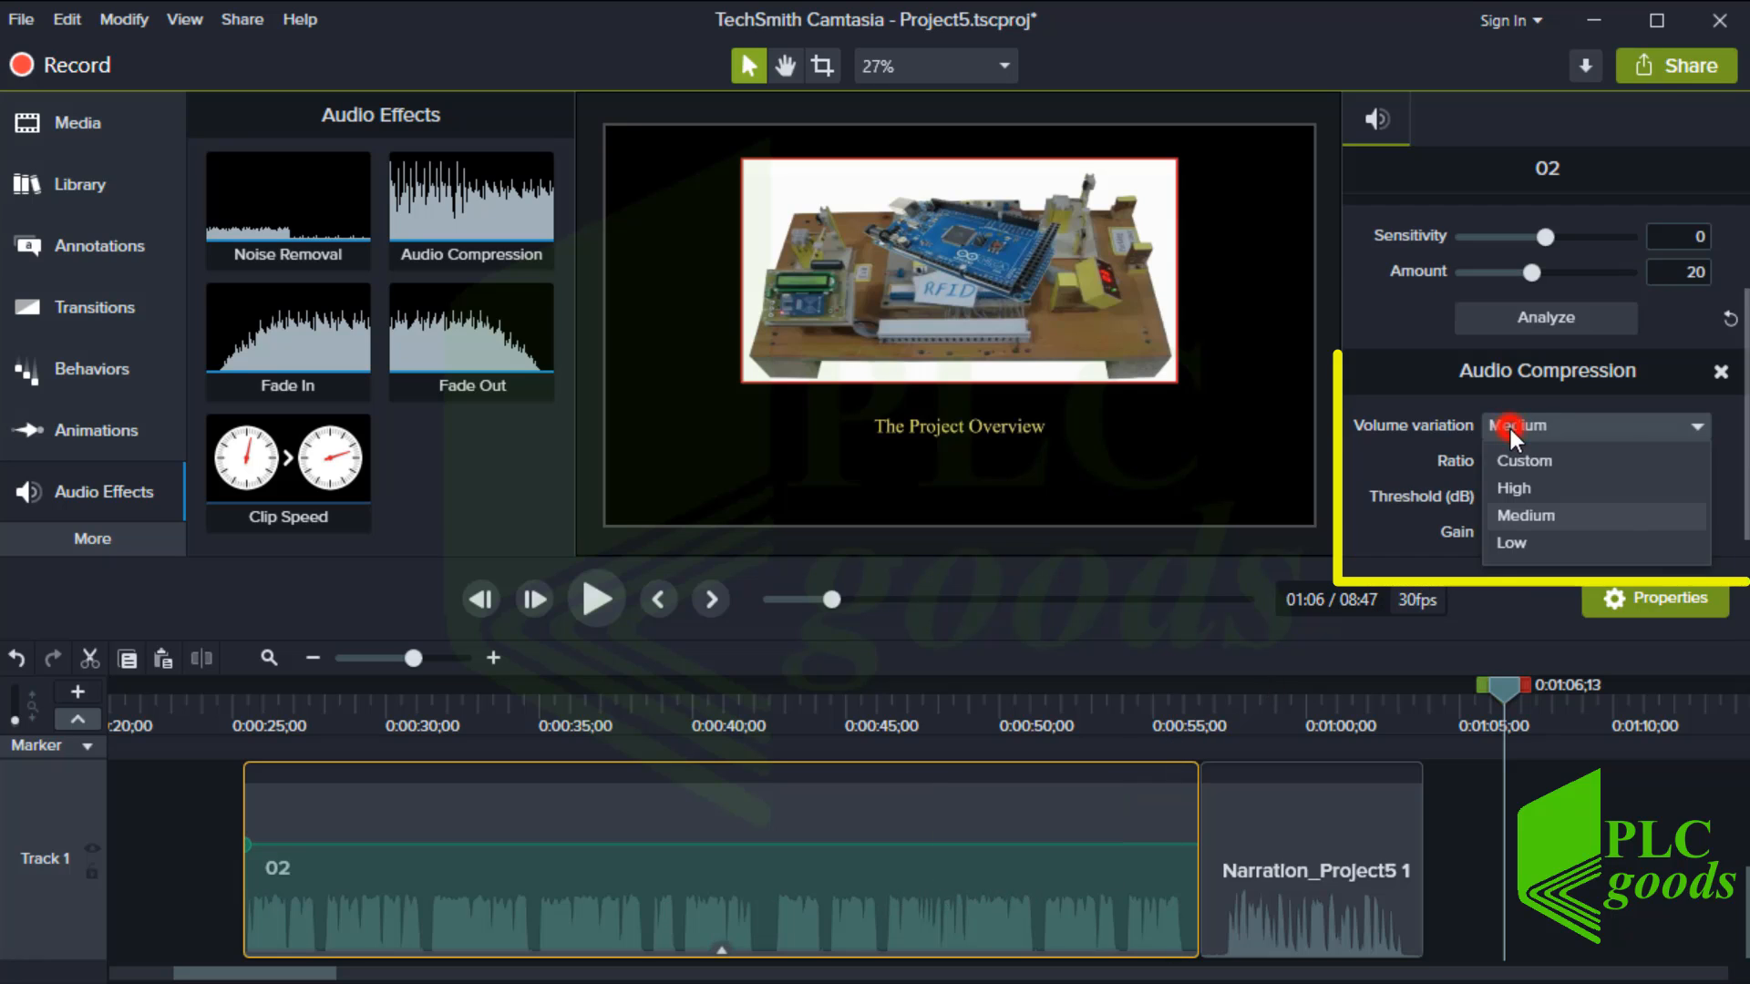
pyautogui.click(1506, 544)
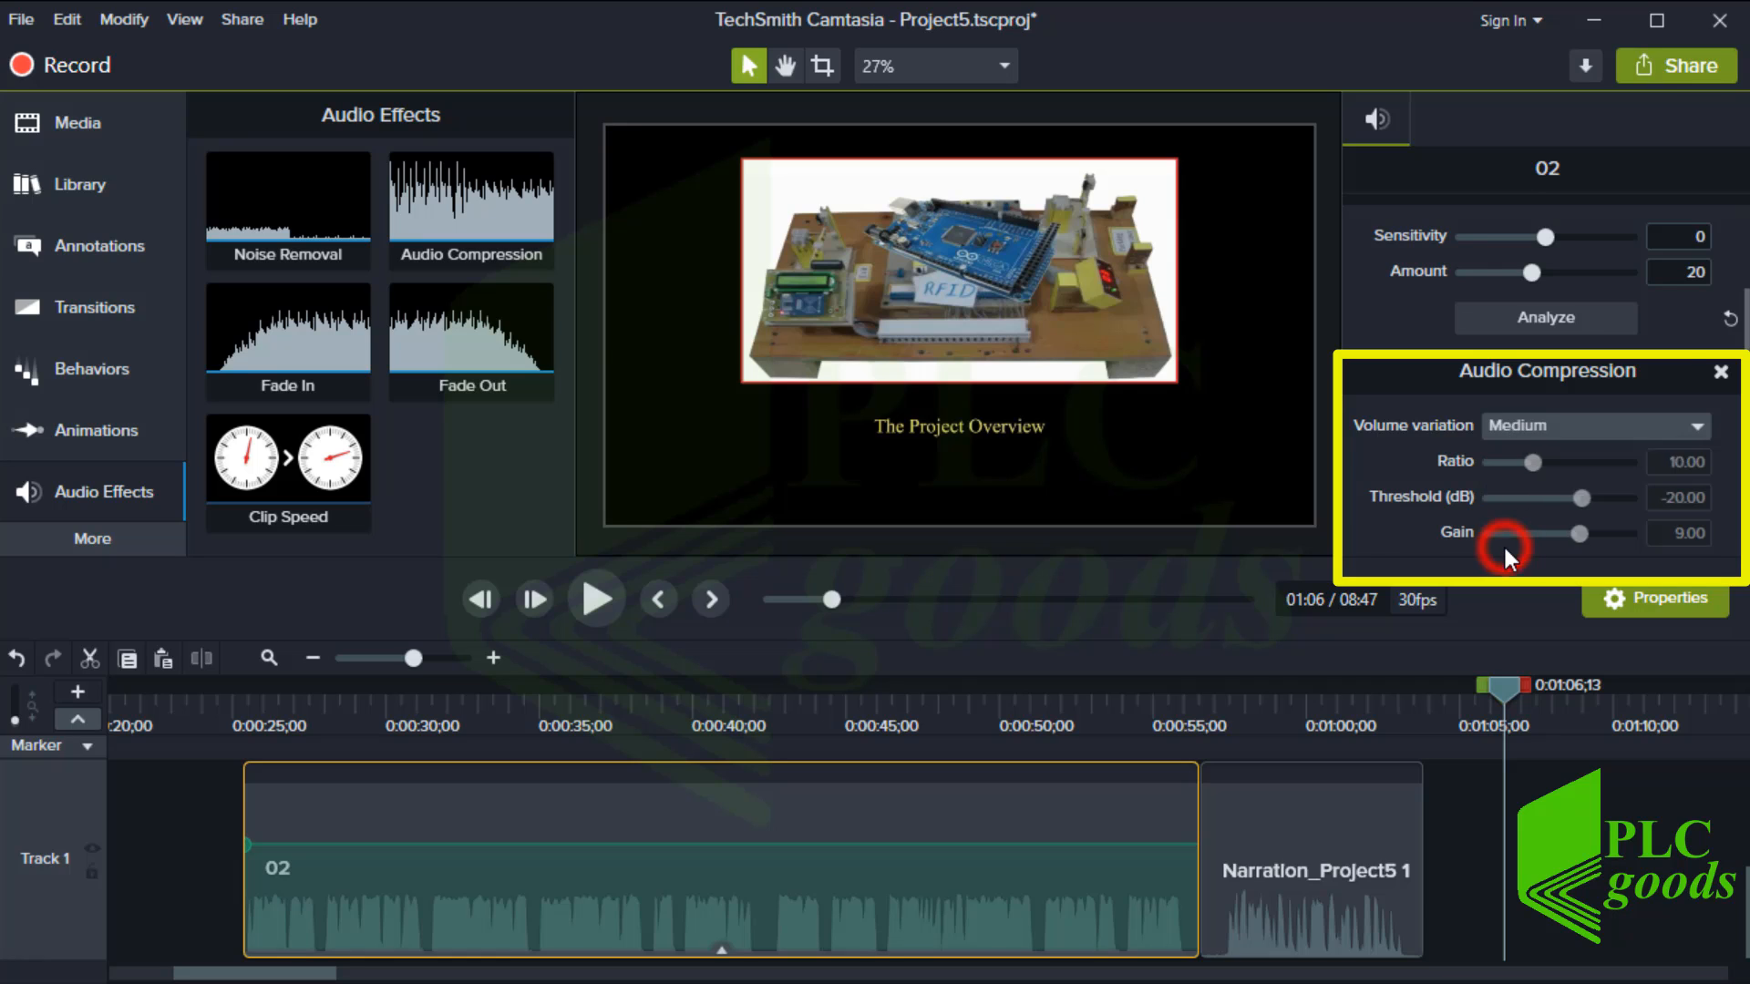
pyautogui.click(1512, 425)
pyautogui.click(1512, 461)
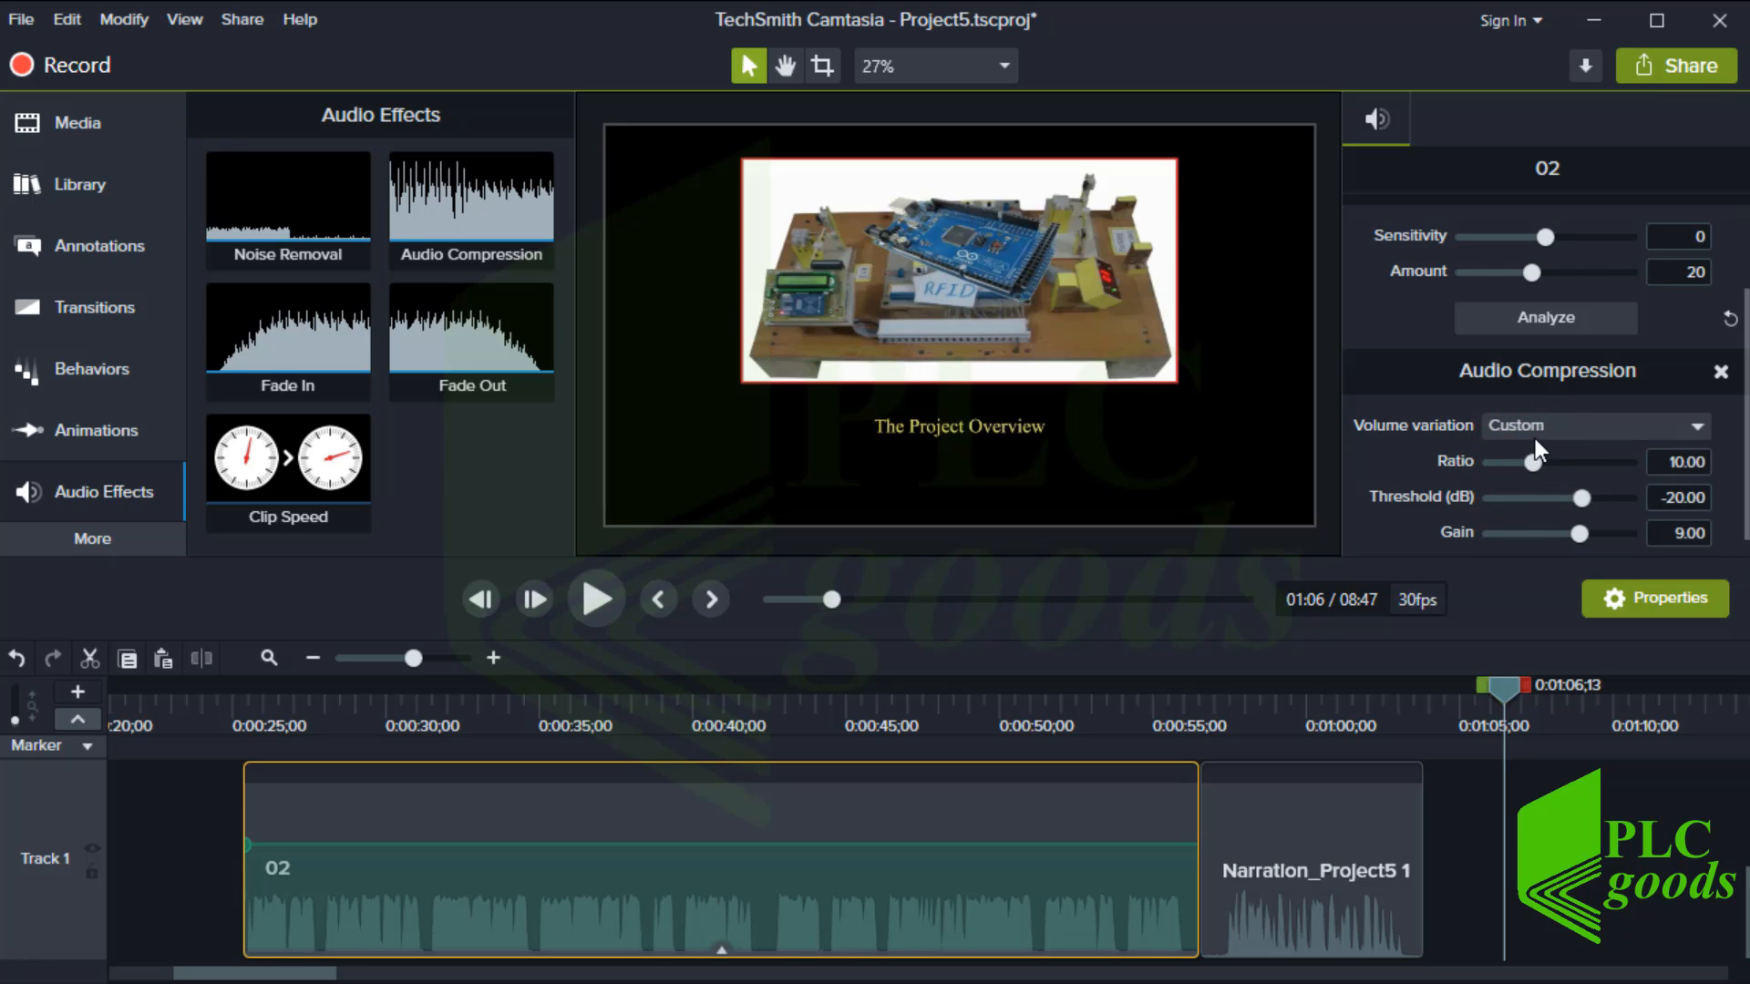
pyautogui.click(1720, 373)
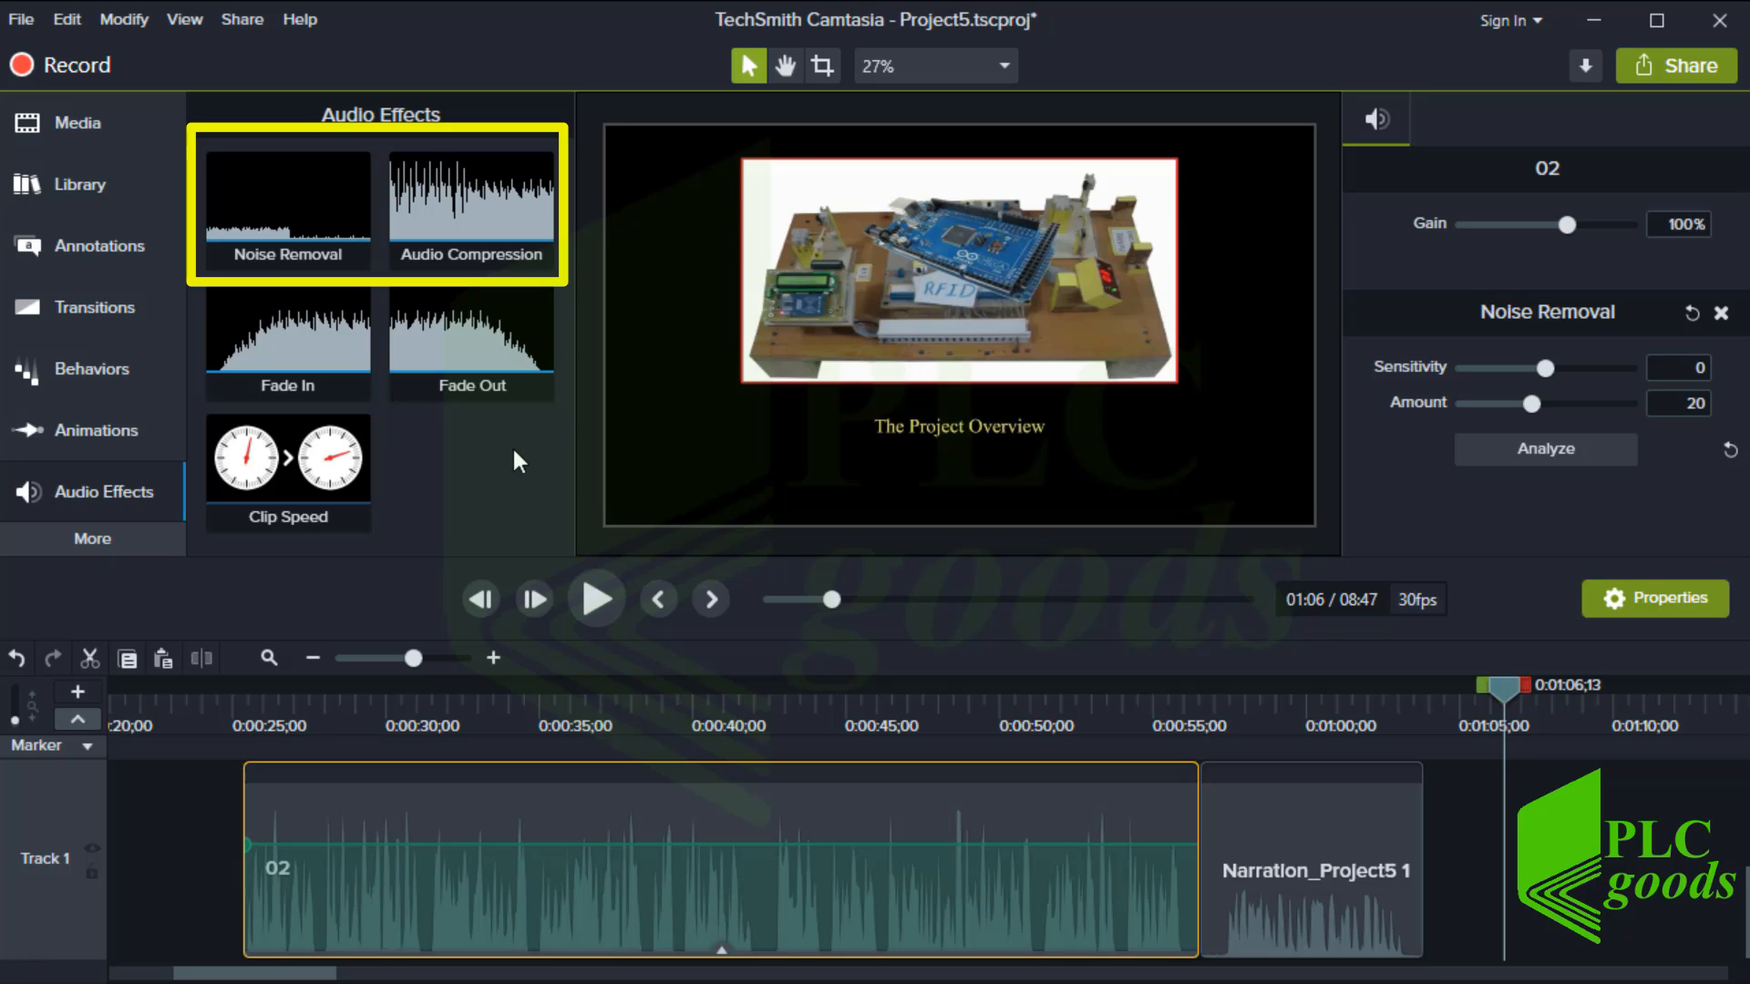
# - Add a fade-out to the end of the 02 clip and a short fade-in to Narration_Project5 1, ending near 0:00:57
pyautogui.click(307, 360)
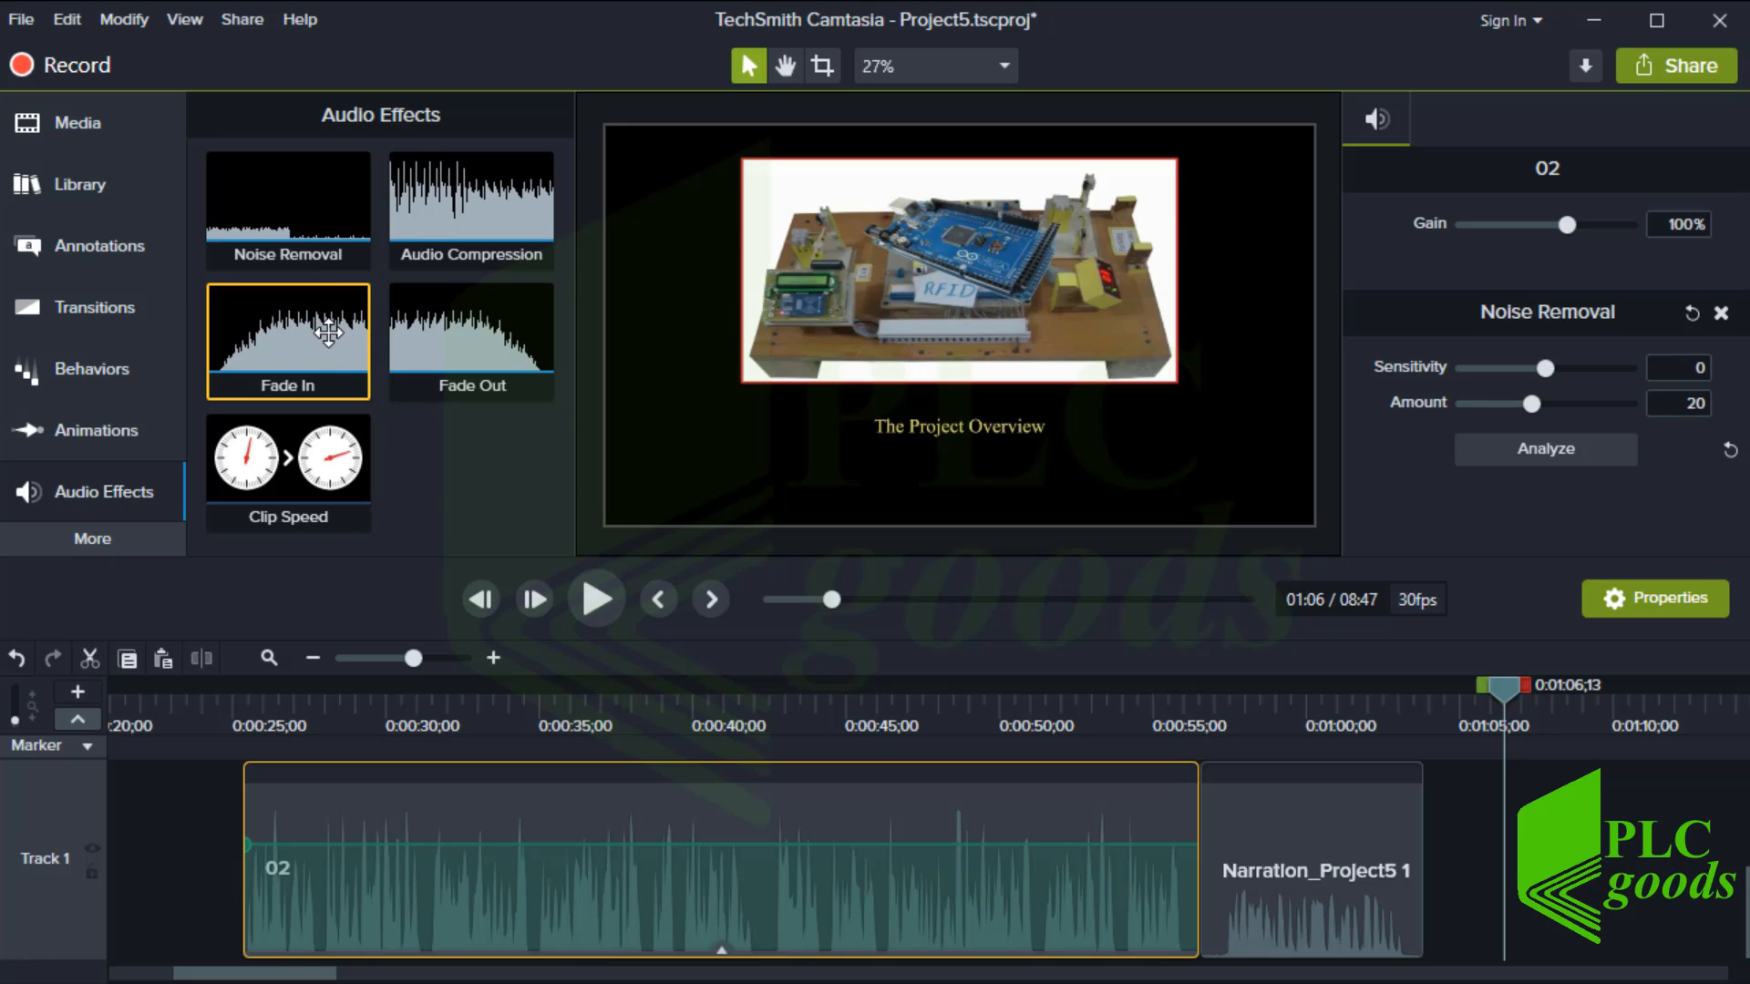
pyautogui.moveTo(434, 345); pyautogui.dragTo(1145, 846)
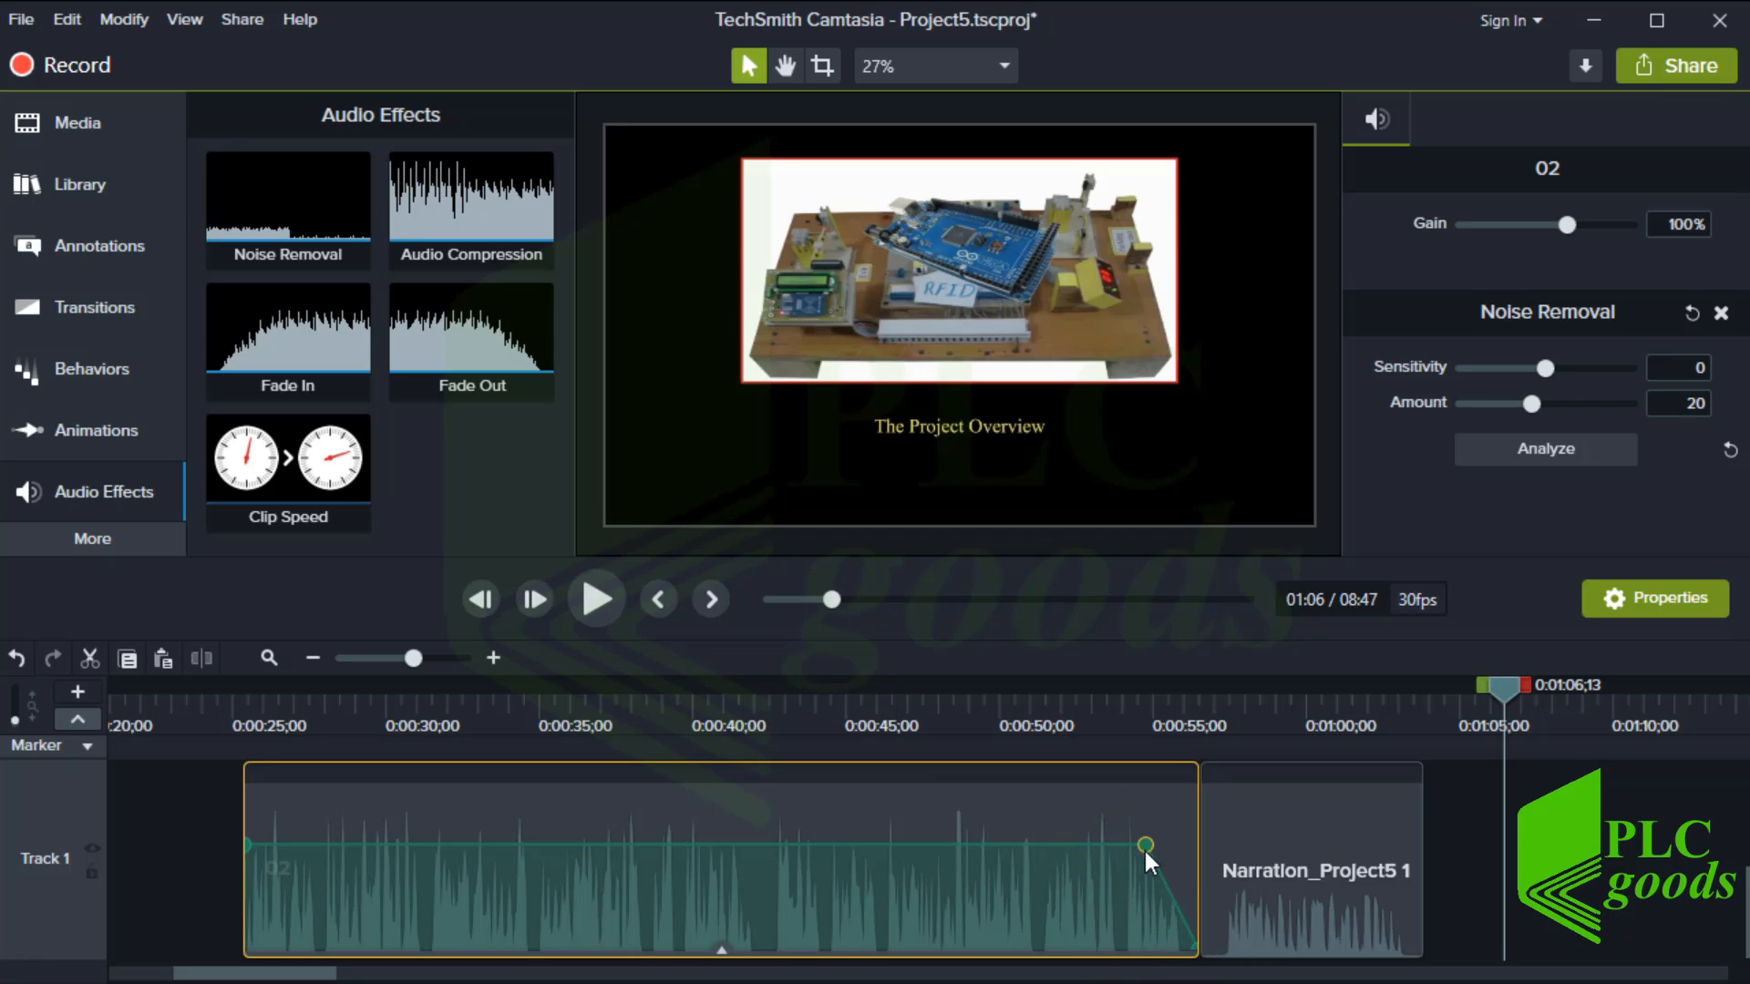
pyautogui.moveTo(297, 339); pyautogui.dragTo(1249, 879)
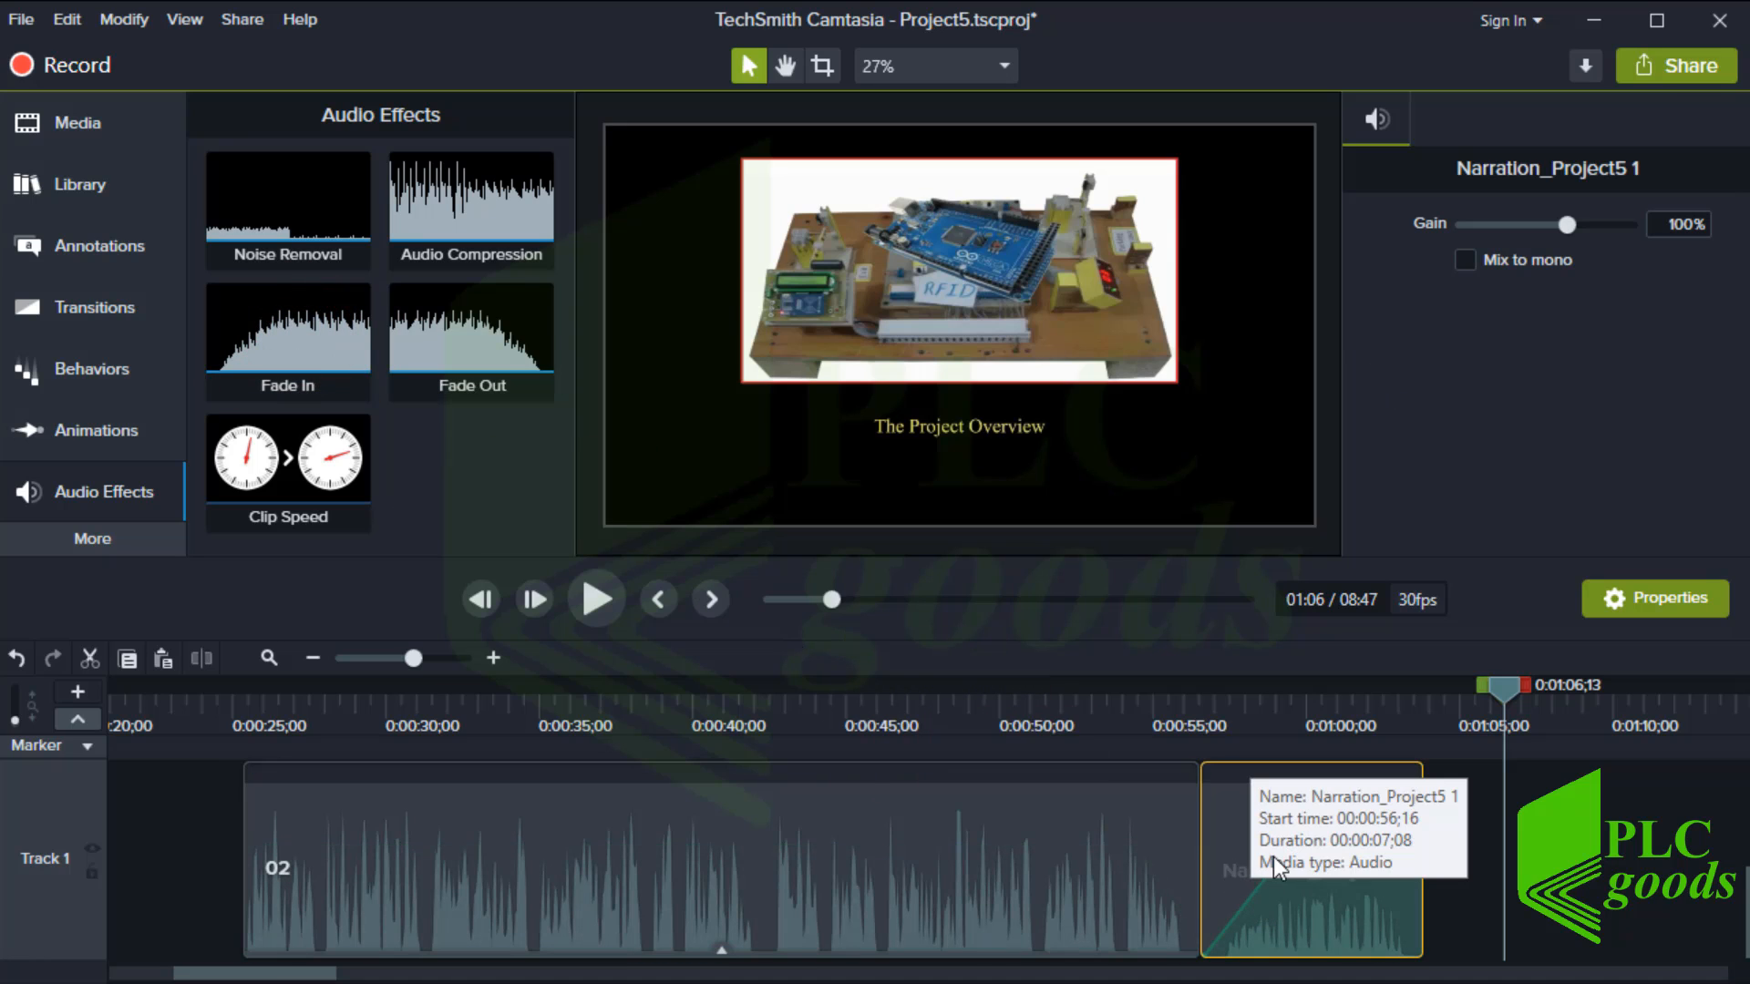
pyautogui.moveTo(1288, 846); pyautogui.dragTo(1242, 853)
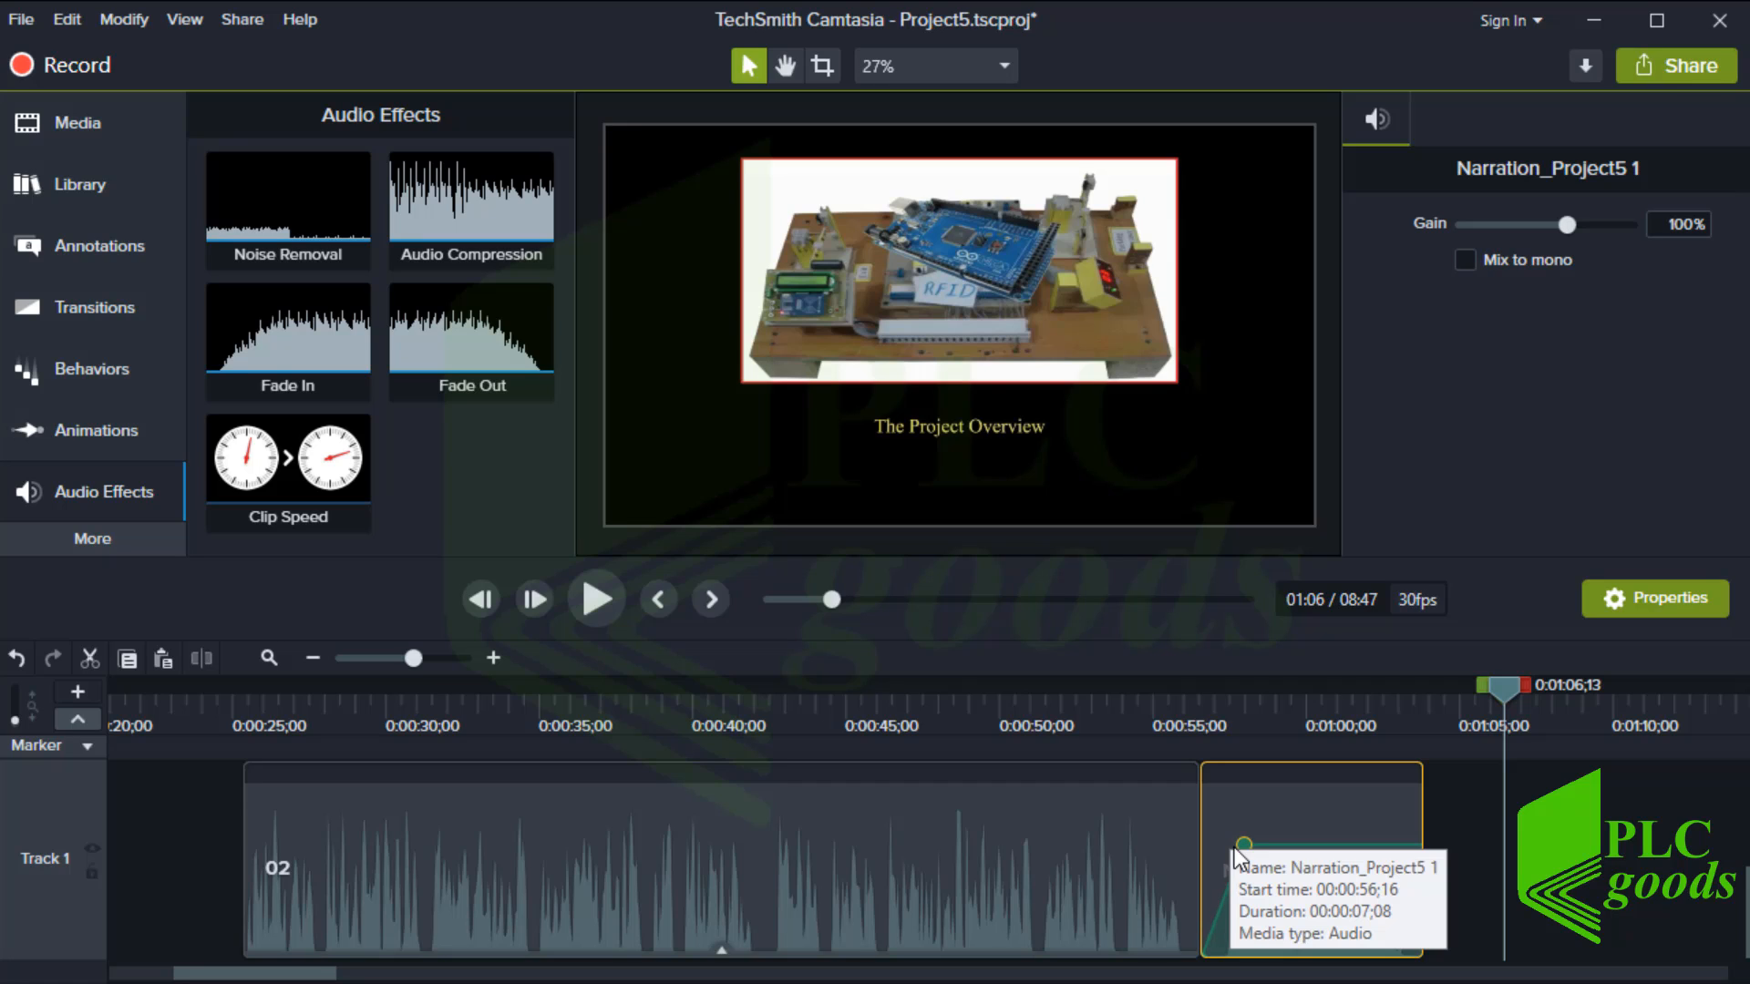
# - Try raising the 02 clip's volume line to 337% and lowering its gain to 73%, restoring 100% after each change
pyautogui.click(493, 658)
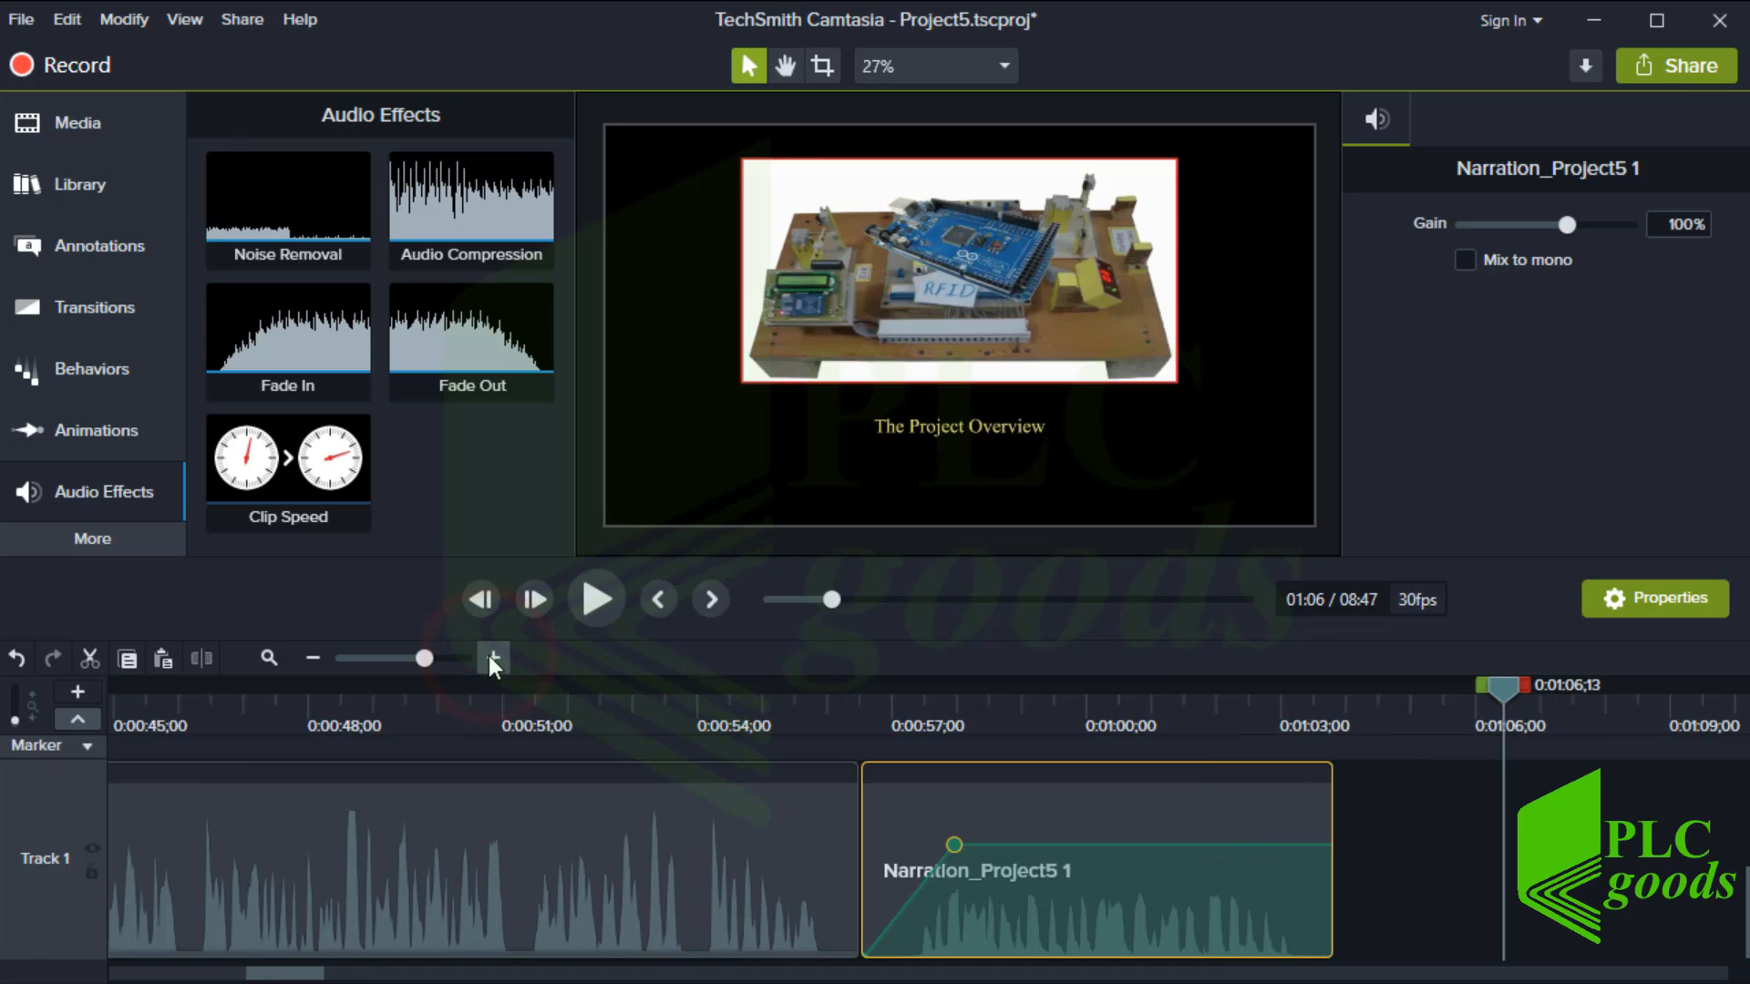
pyautogui.click(586, 837)
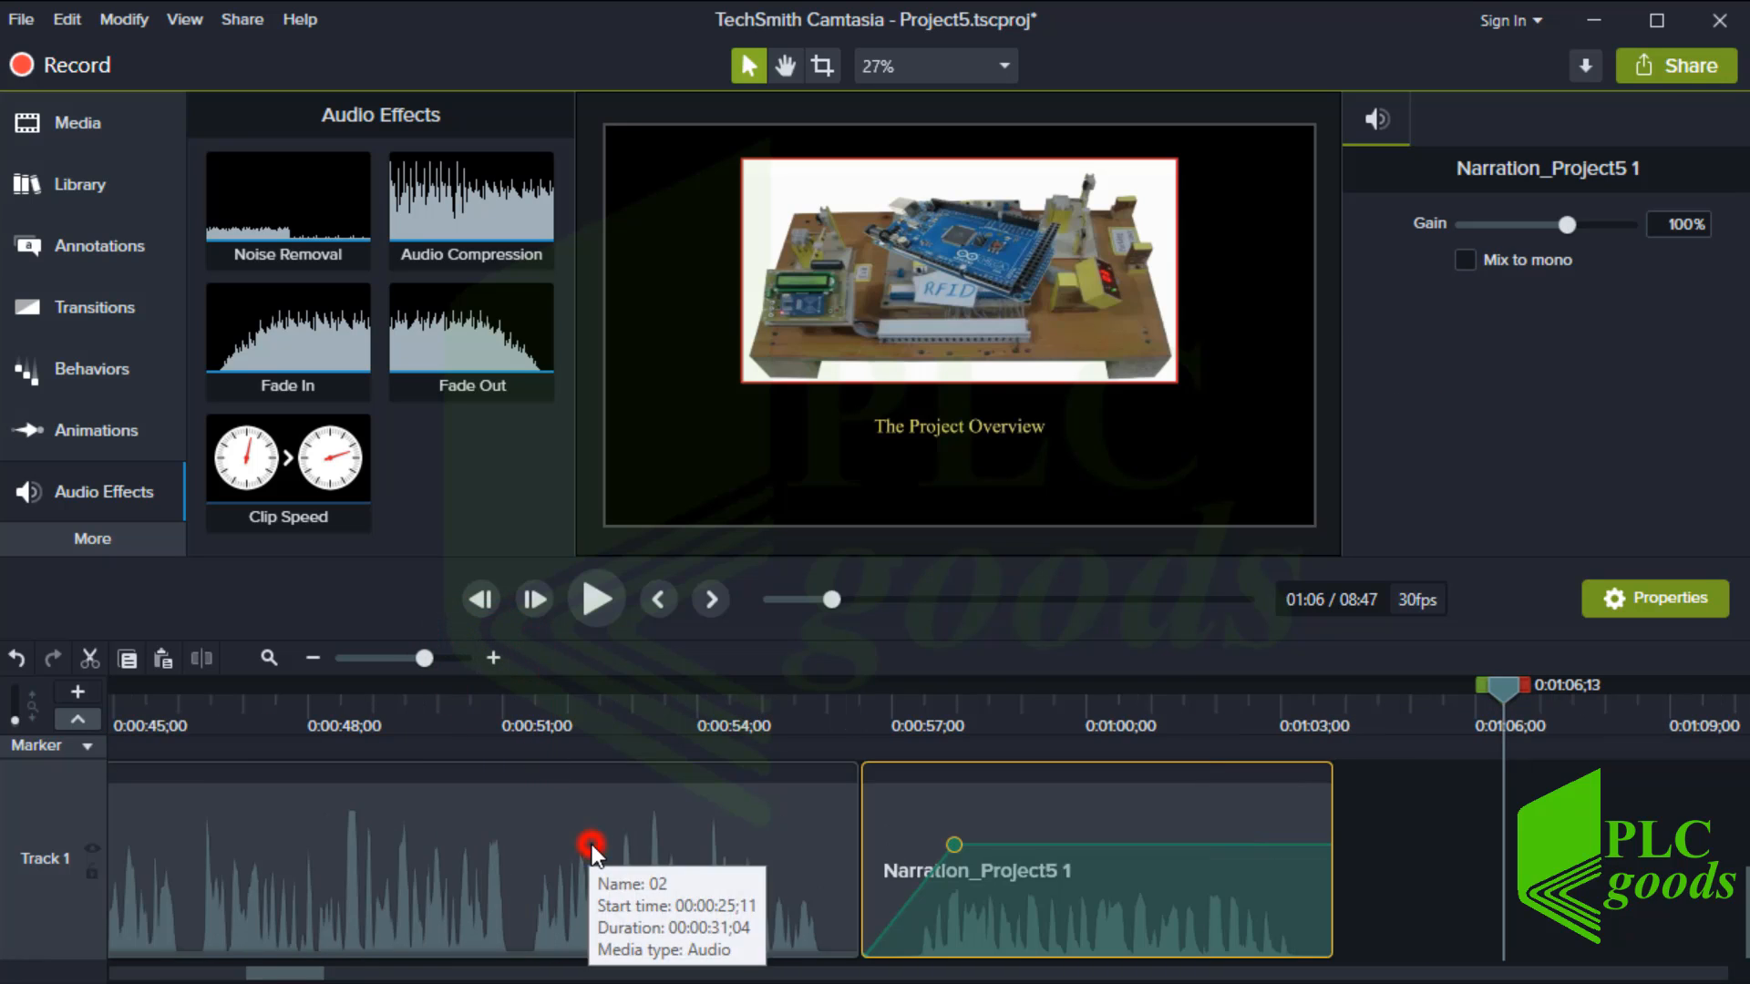
pyautogui.click(520, 845)
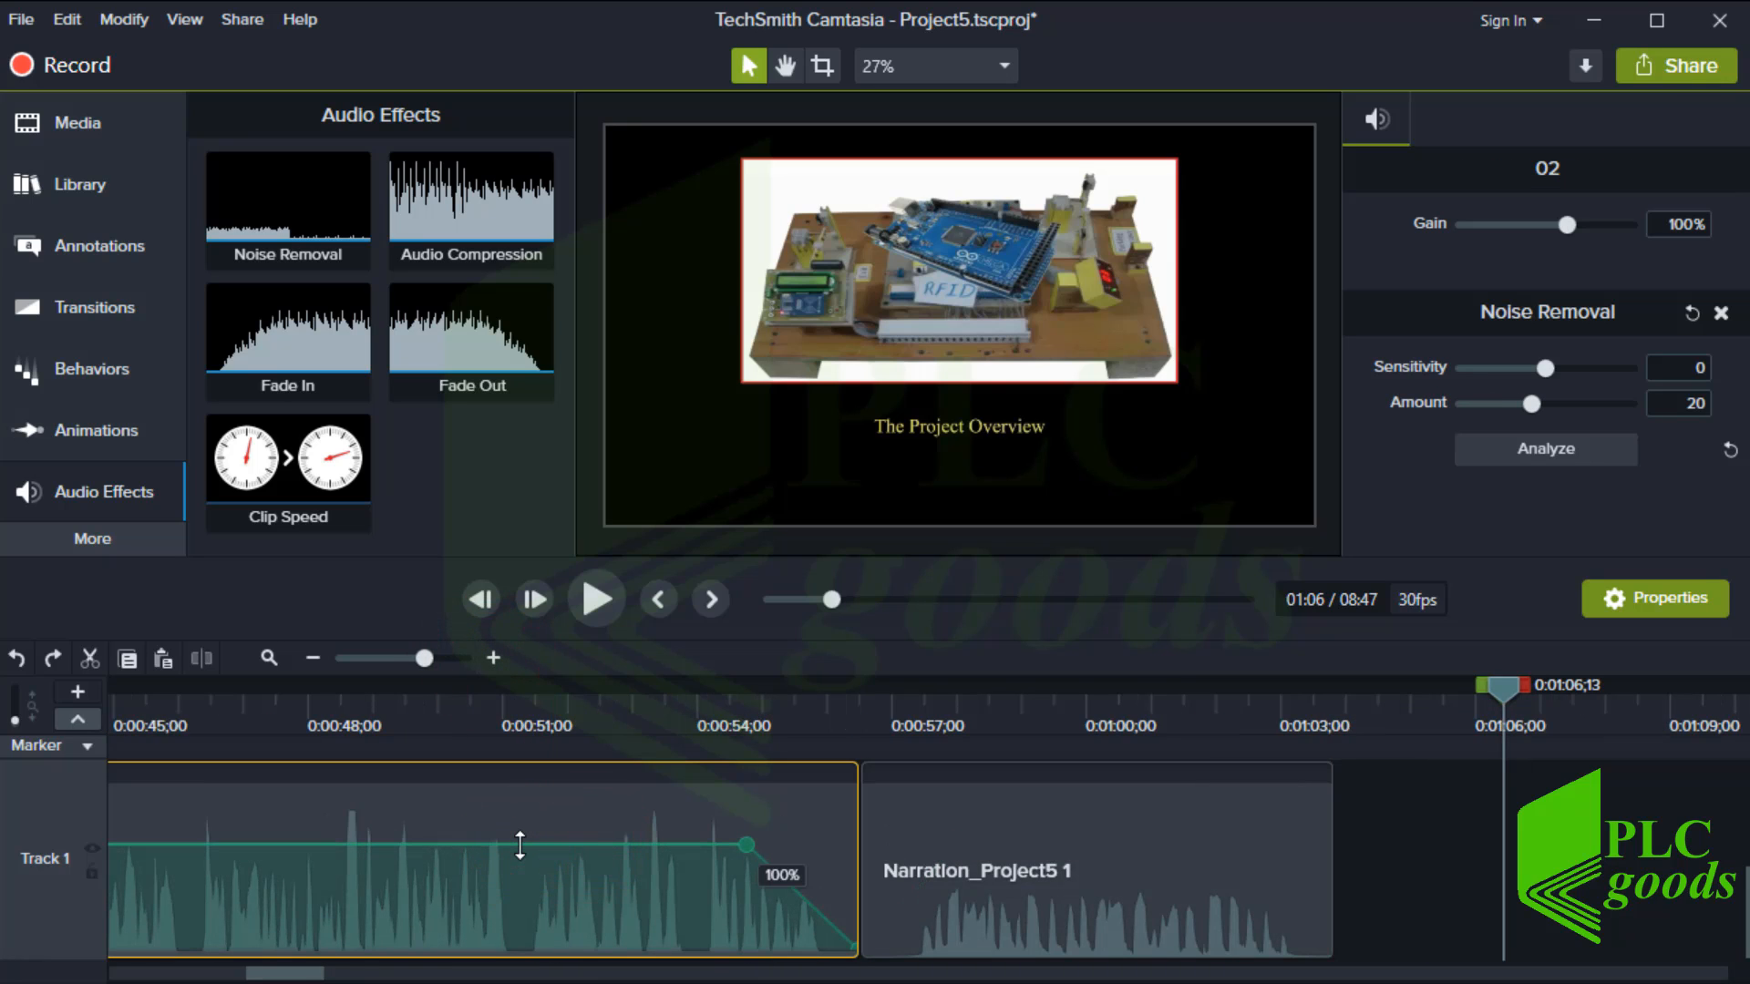
pyautogui.moveTo(519, 845); pyautogui.dragTo(542, 812)
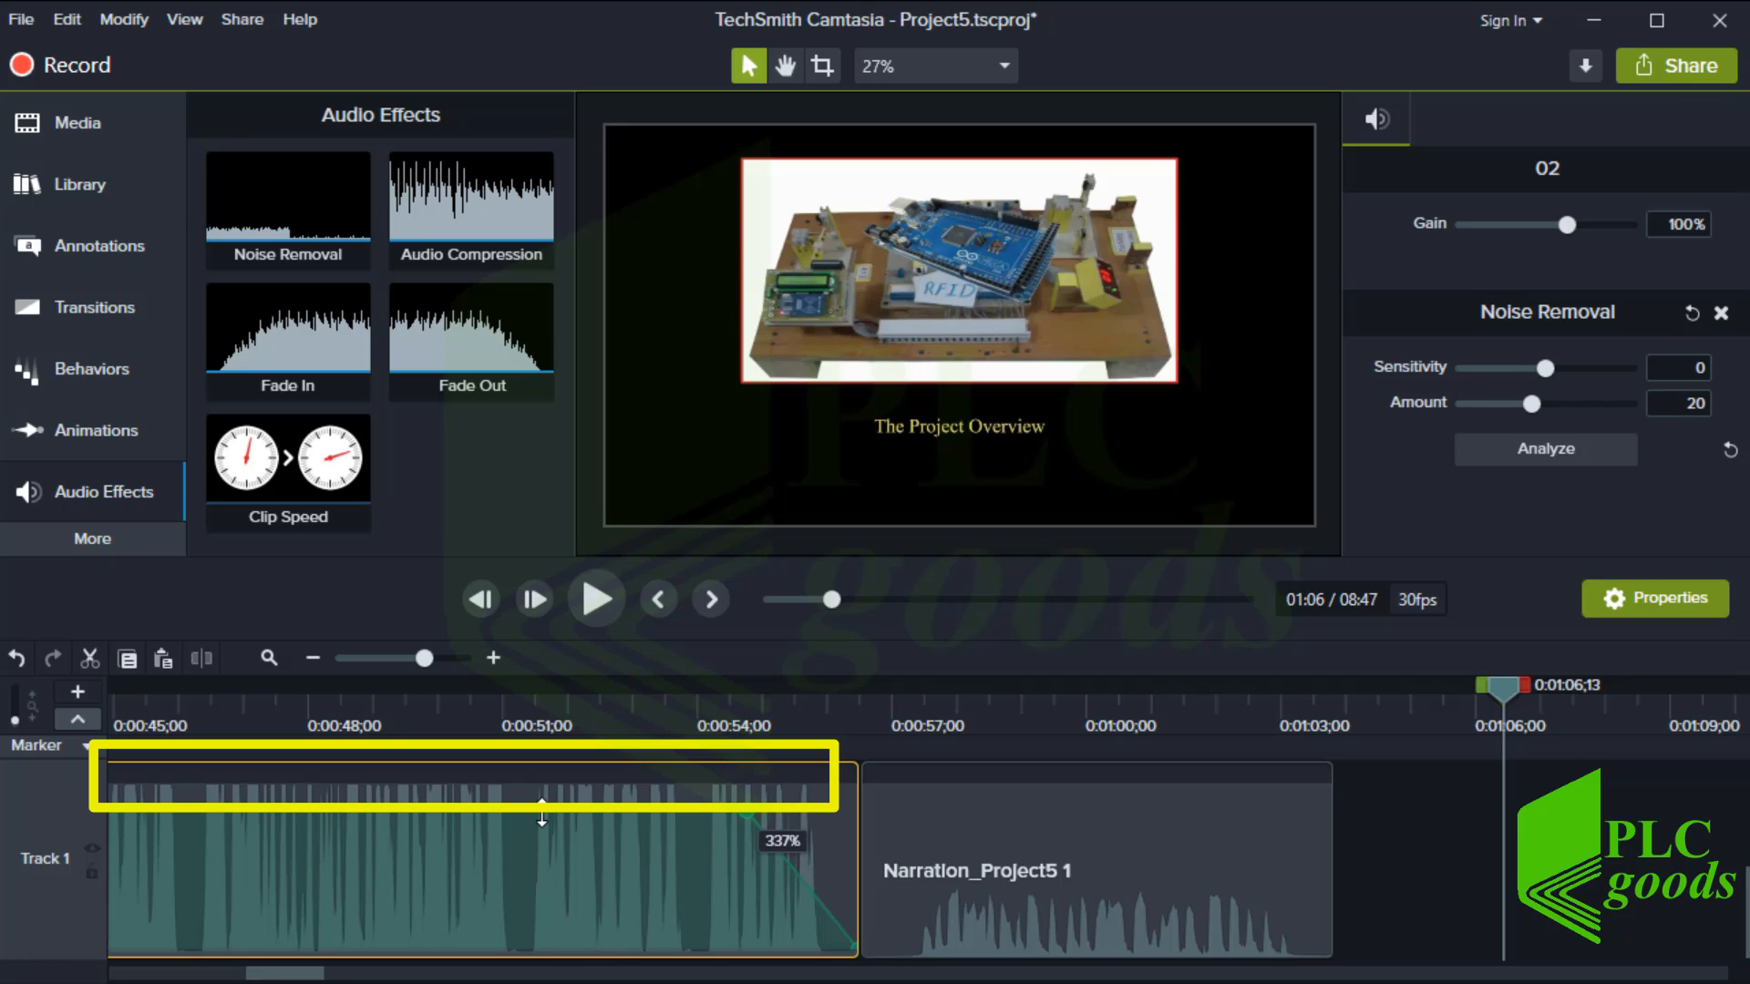
pyautogui.moveTo(542, 811); pyautogui.dragTo(545, 843)
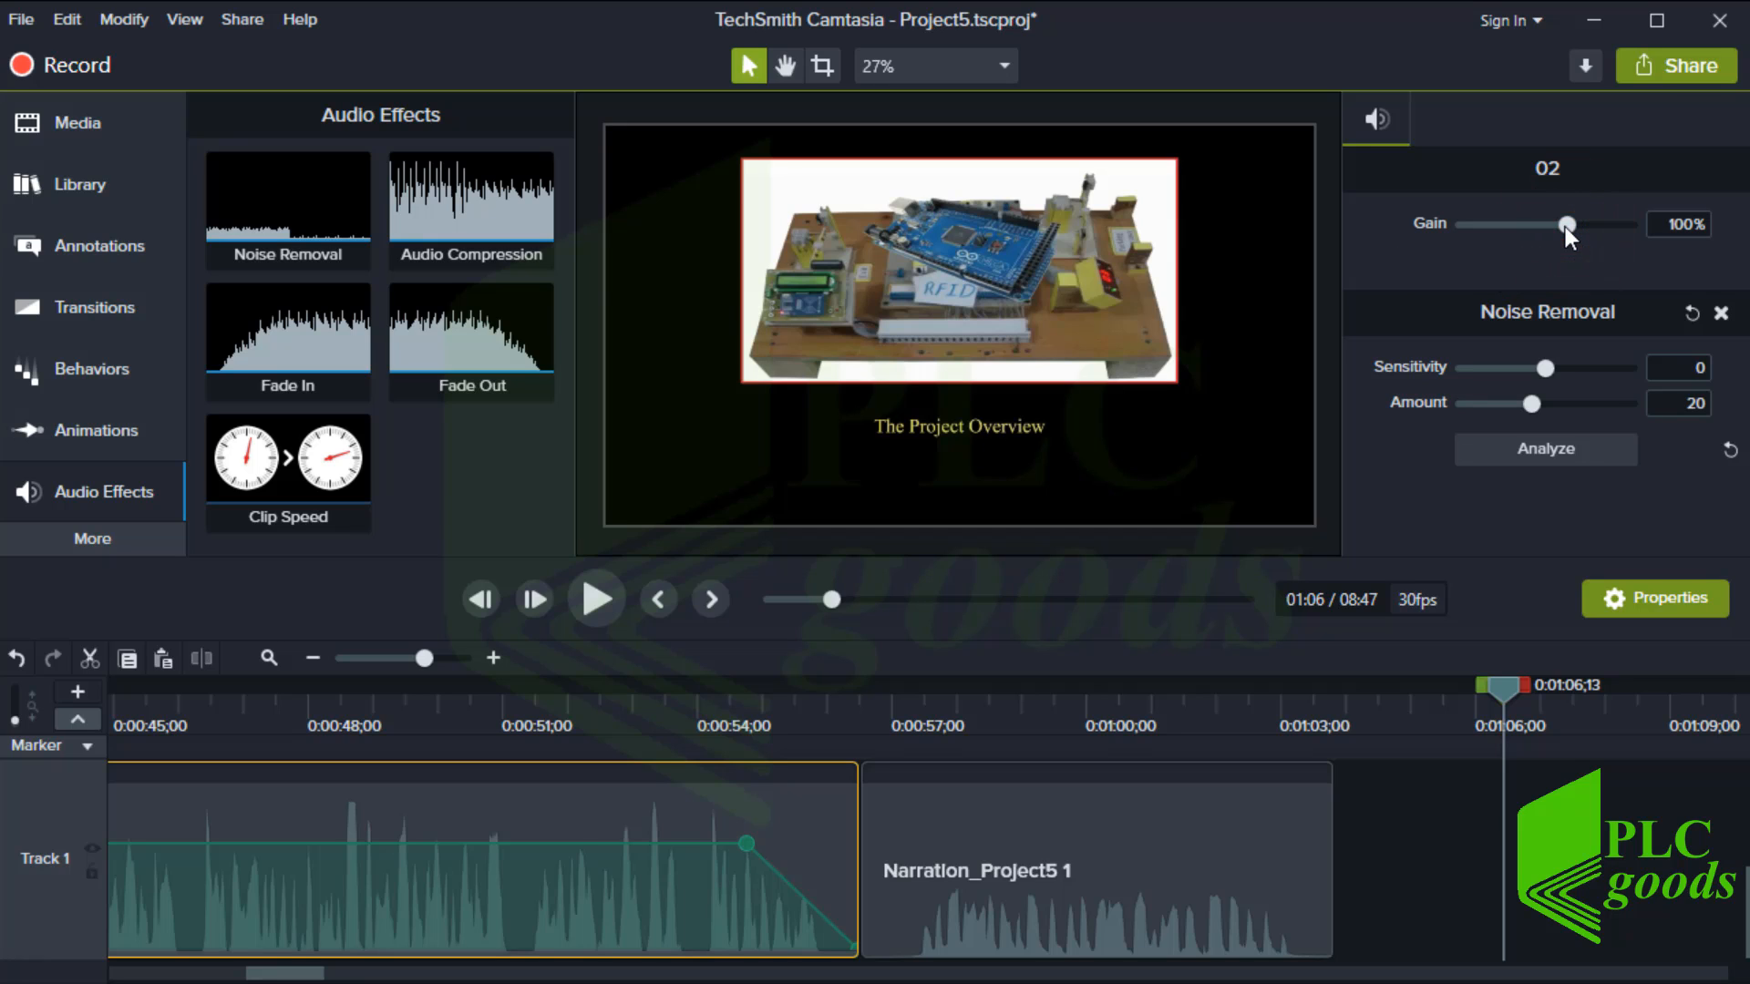
pyautogui.moveTo(1565, 226)
pyautogui.mouseDown()
pyautogui.moveTo(1591, 244)
pyautogui.moveTo(1518, 264)
pyautogui.moveTo(1550, 257)
pyautogui.mouseUp()
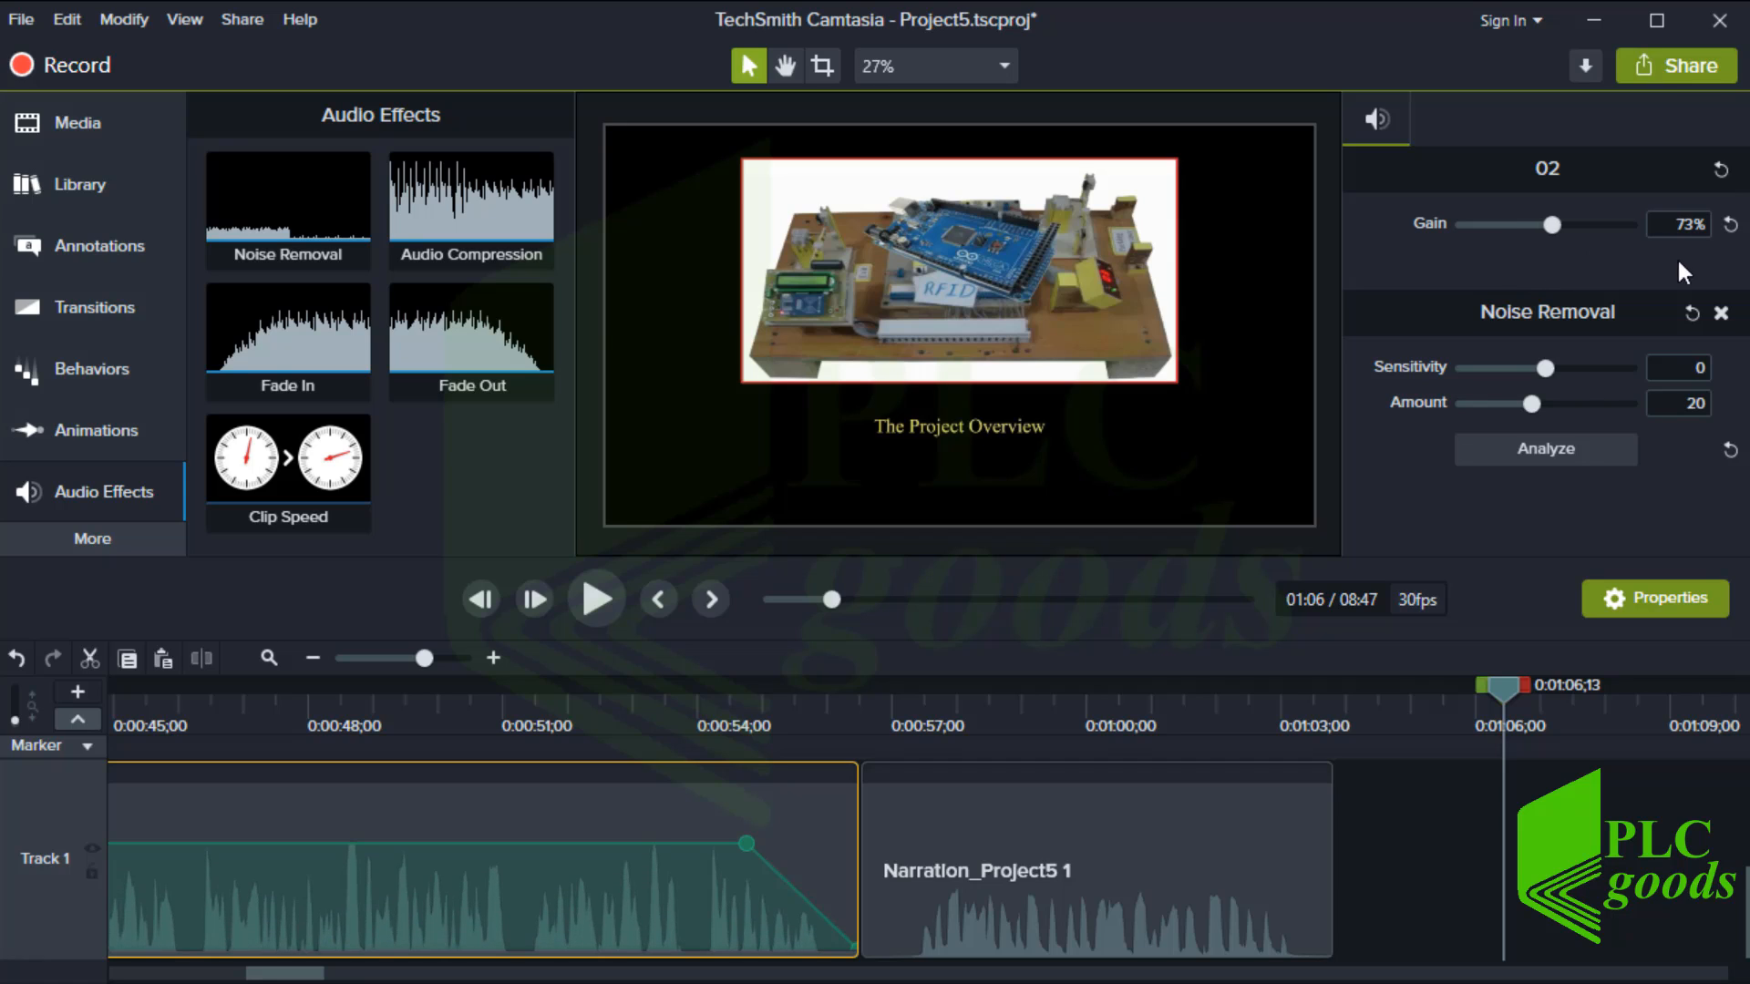
pyautogui.click(1729, 226)
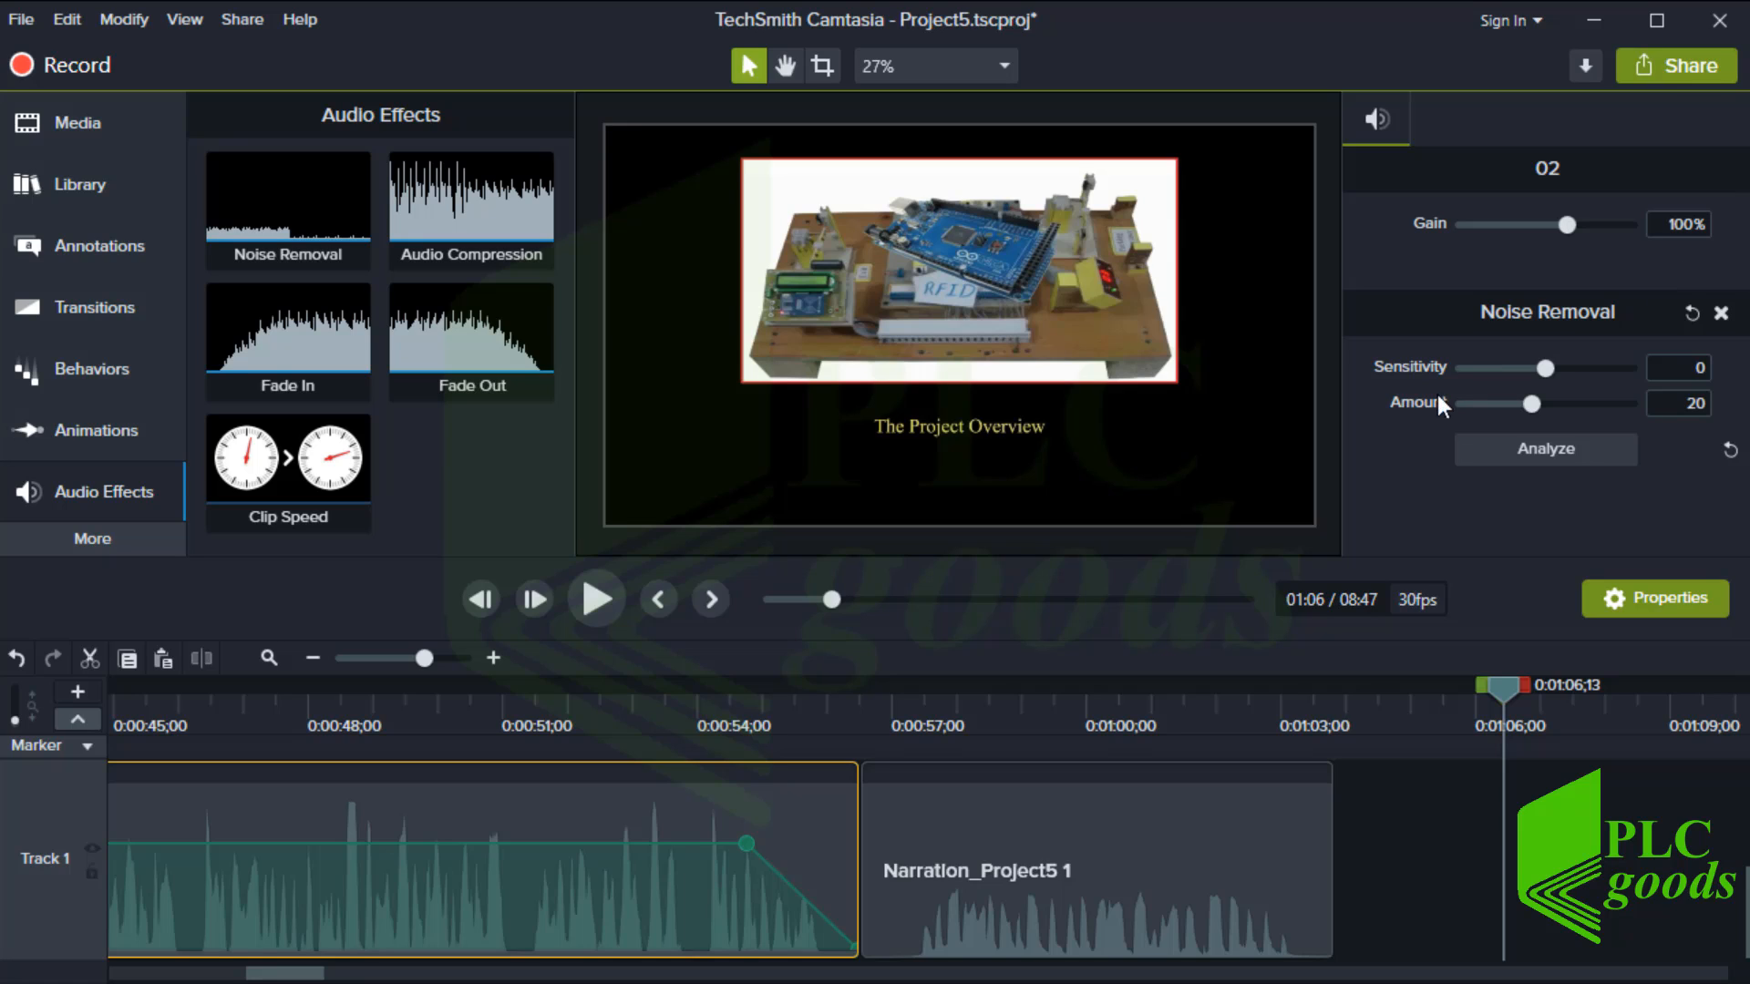
# - Add two pairs of audio points to the 02 clip, near 0:00:51 and 0:00:53, and try adjusting the level between them
pyautogui.doubleClick(701, 844)
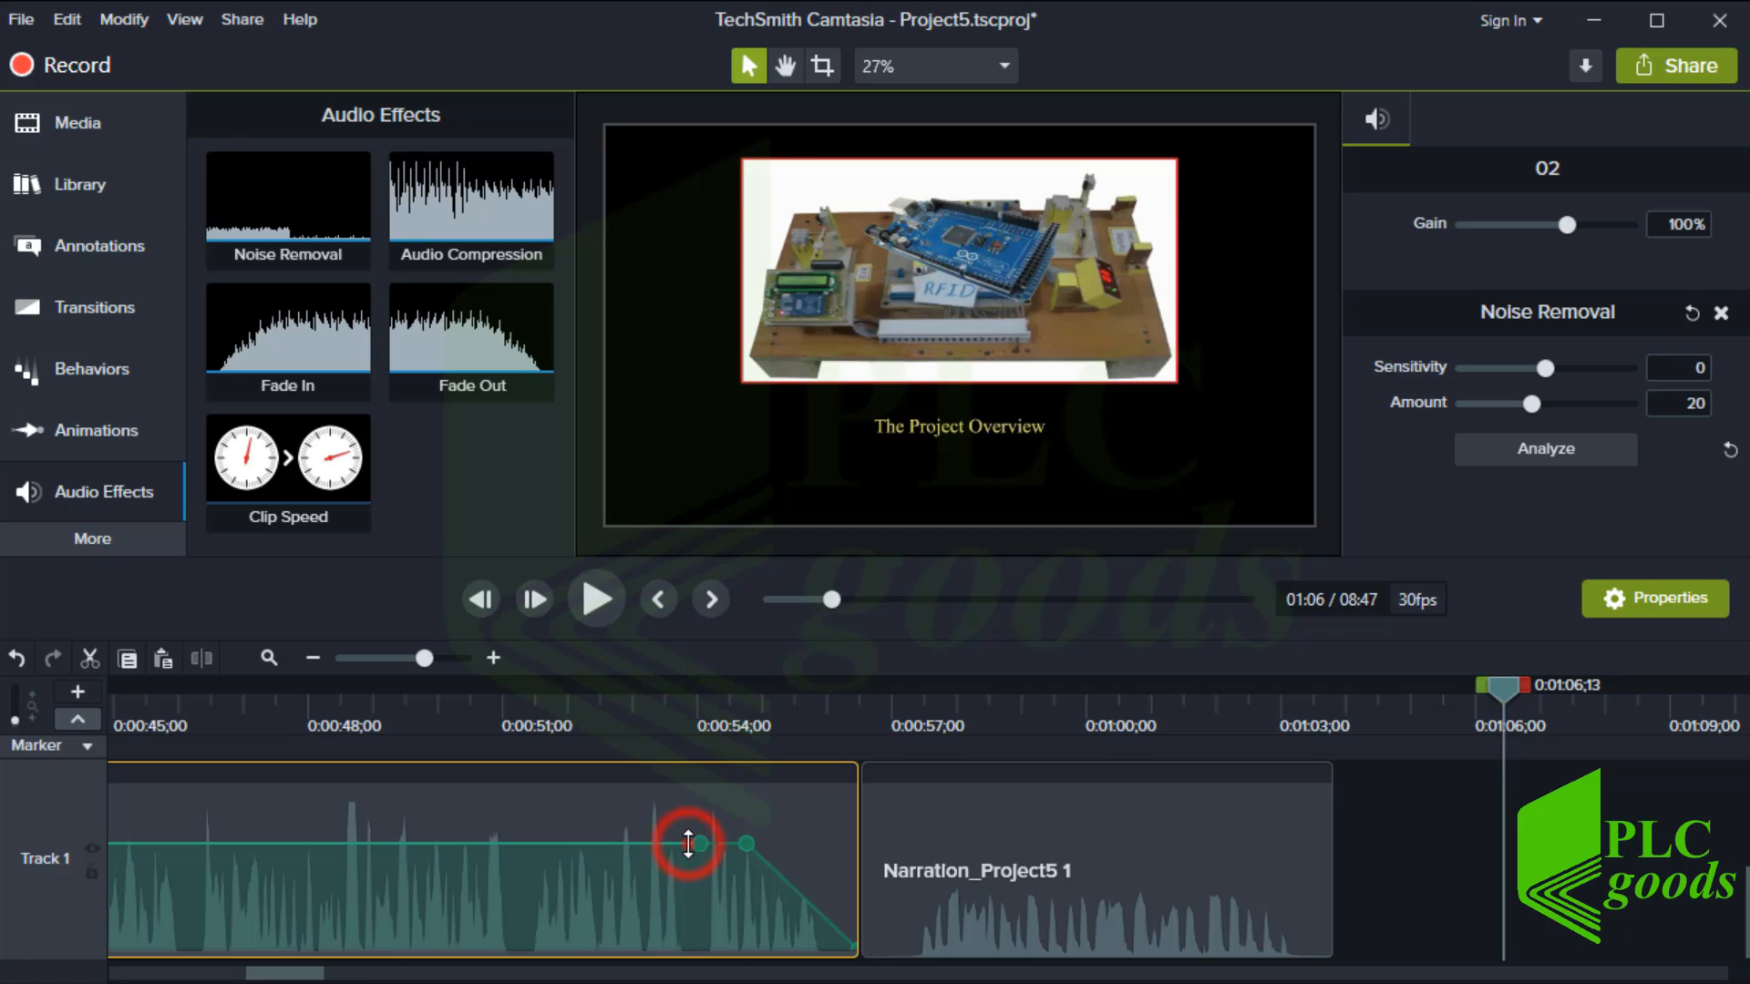
pyautogui.doubleClick(688, 843)
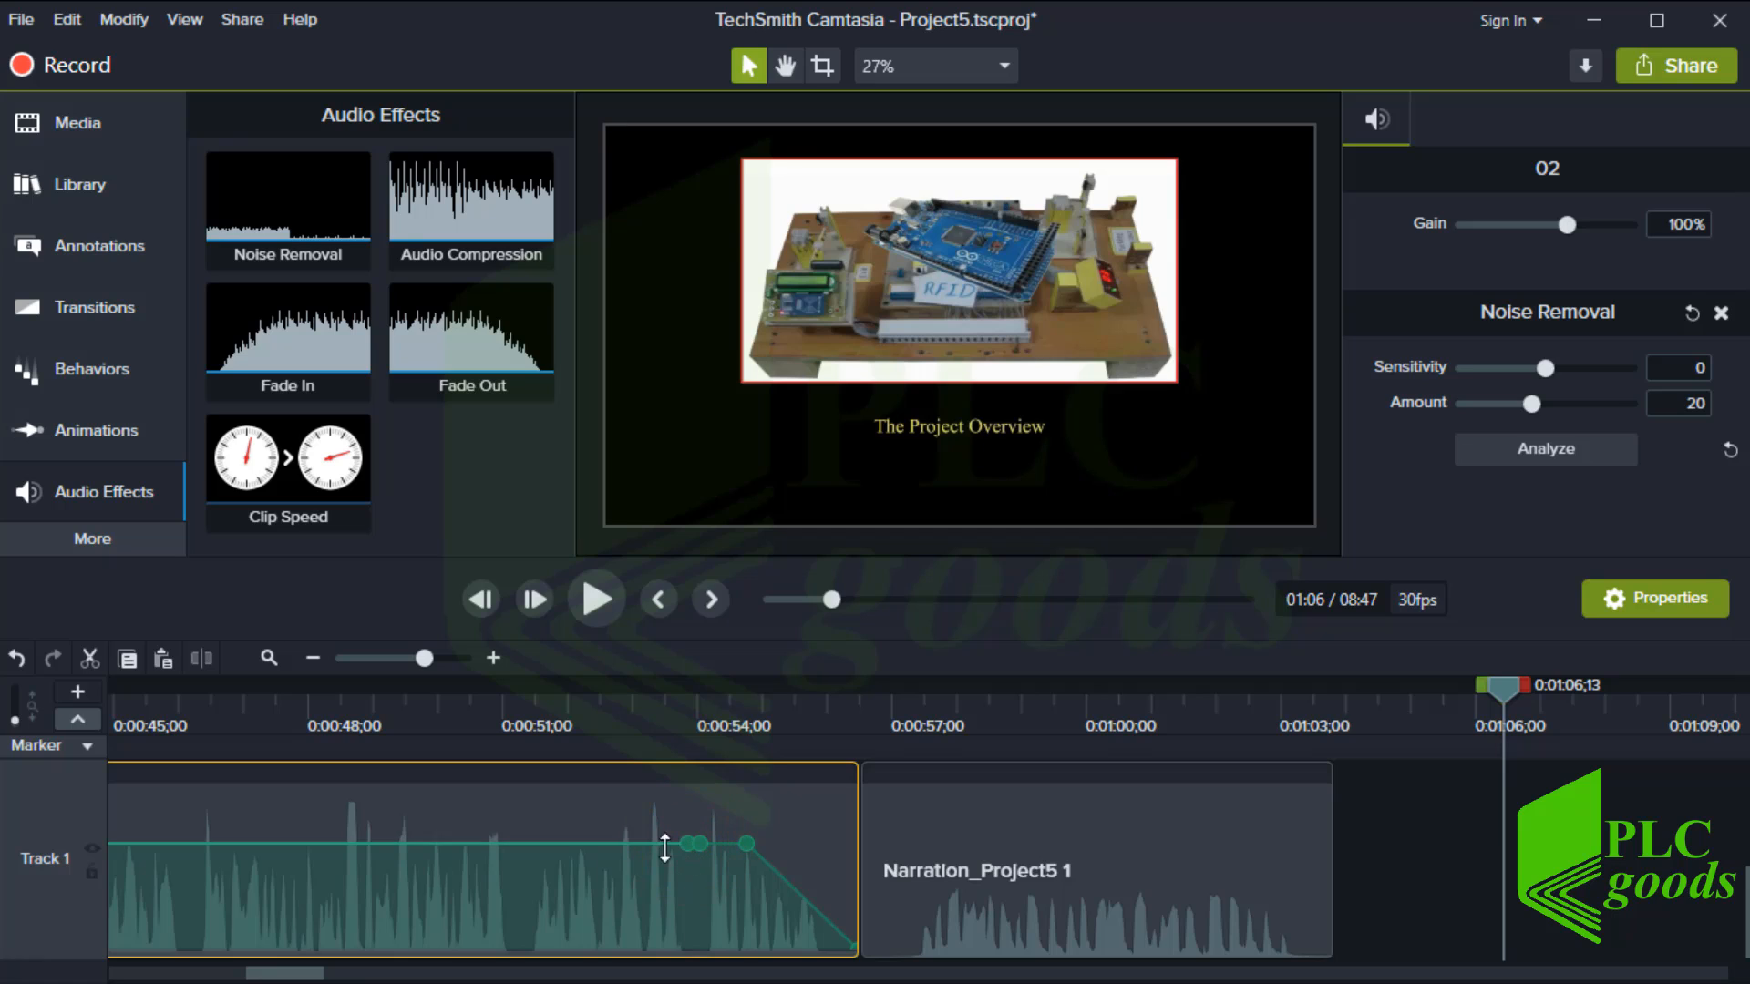
pyautogui.doubleClick(531, 843)
pyautogui.doubleClick(517, 843)
pyautogui.moveTo(590, 843)
pyautogui.mouseDown()
pyautogui.moveTo(584, 953)
pyautogui.moveTo(597, 842)
pyautogui.mouseUp()
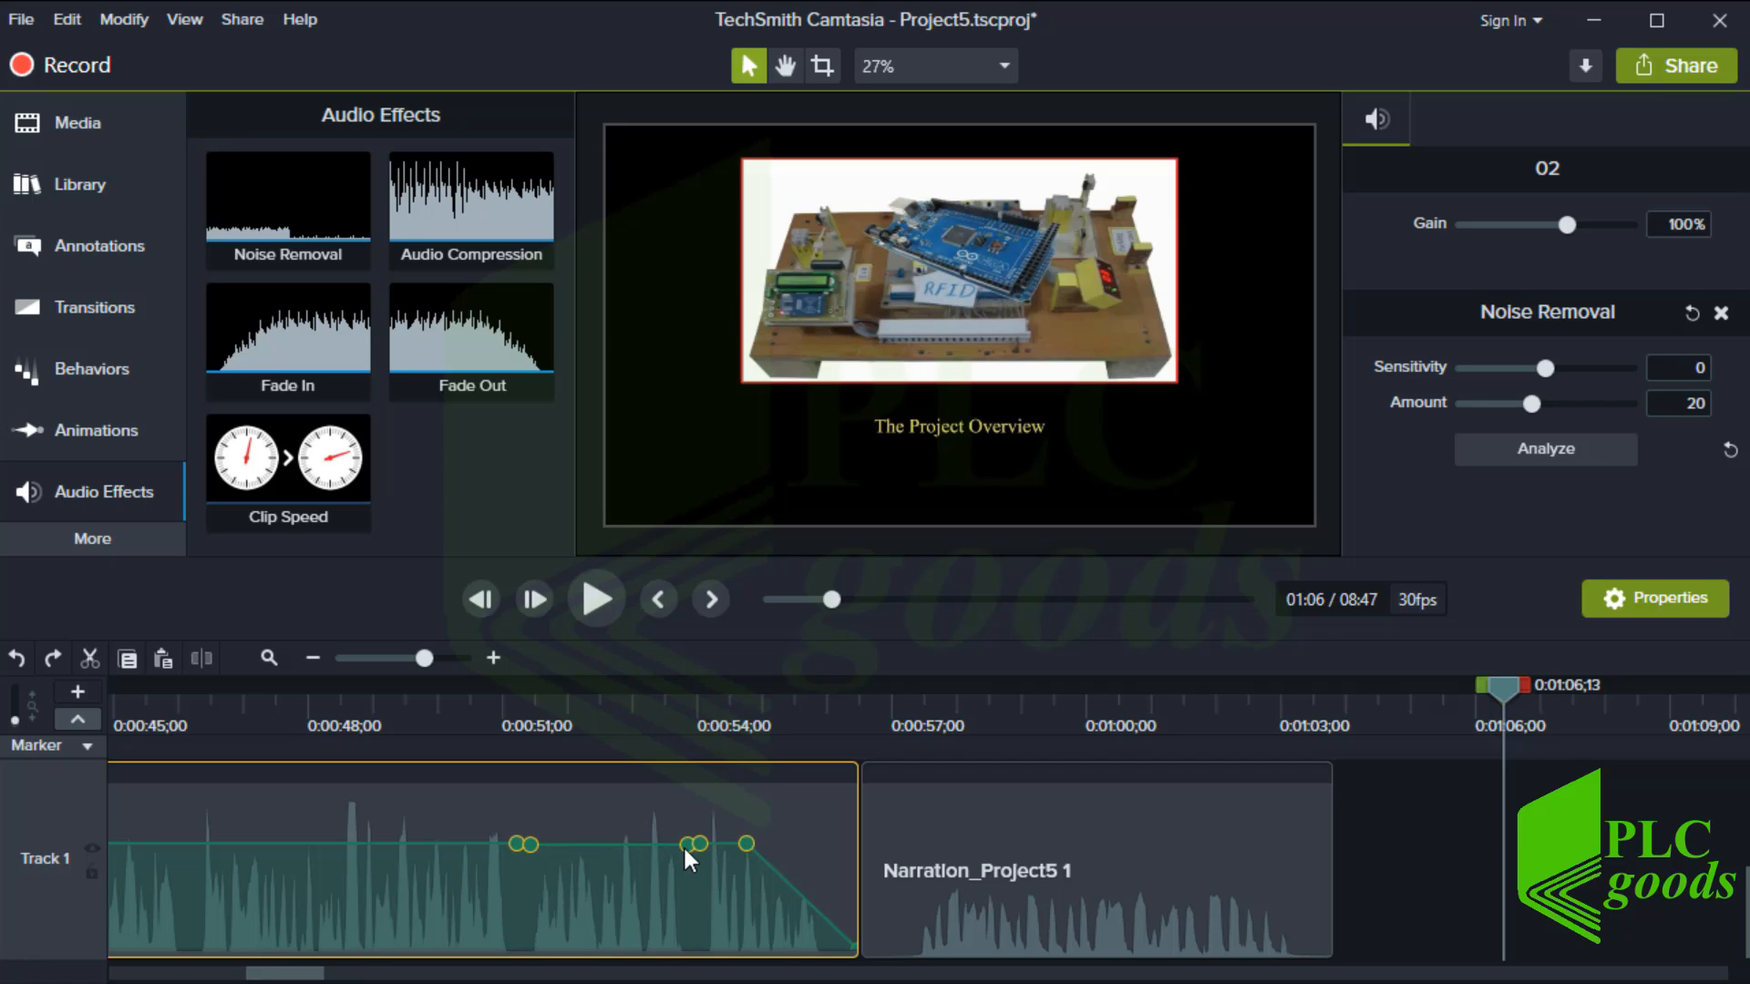
# - Remove all audio points from the 02 clip and slightly raise the volume line of the Narration_Project5 1 clip
pyautogui.rightClick(685, 849)
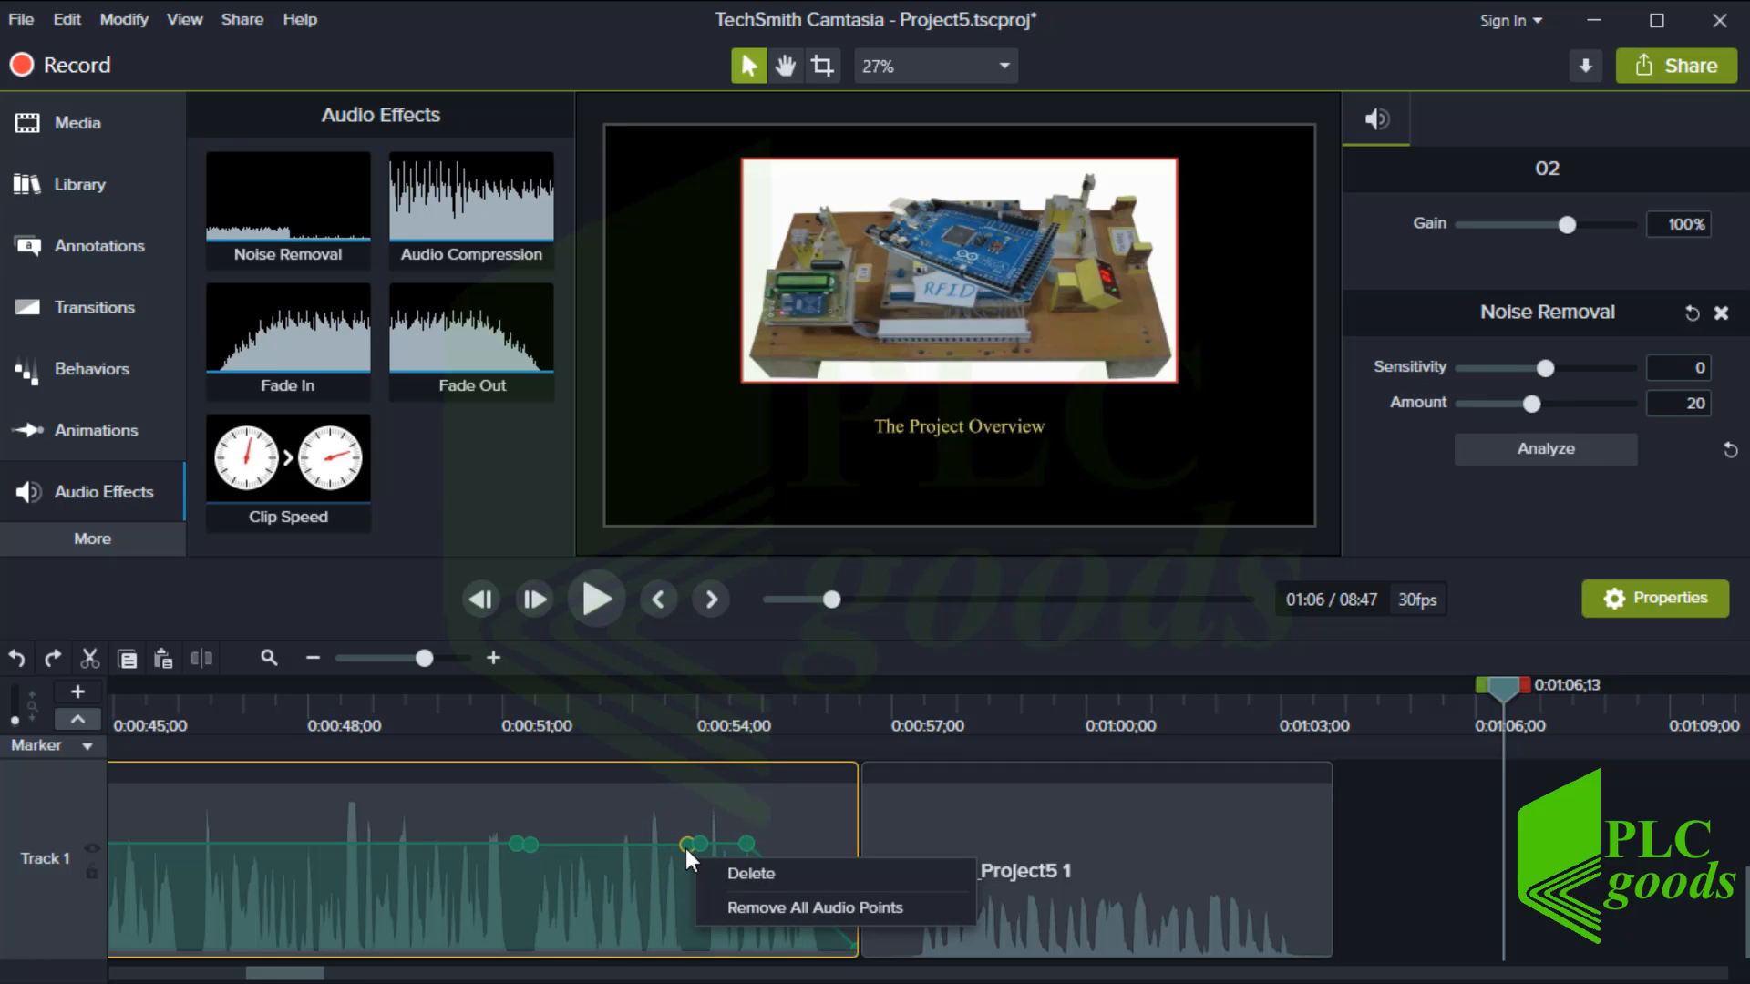
pyautogui.click(734, 906)
pyautogui.click(912, 888)
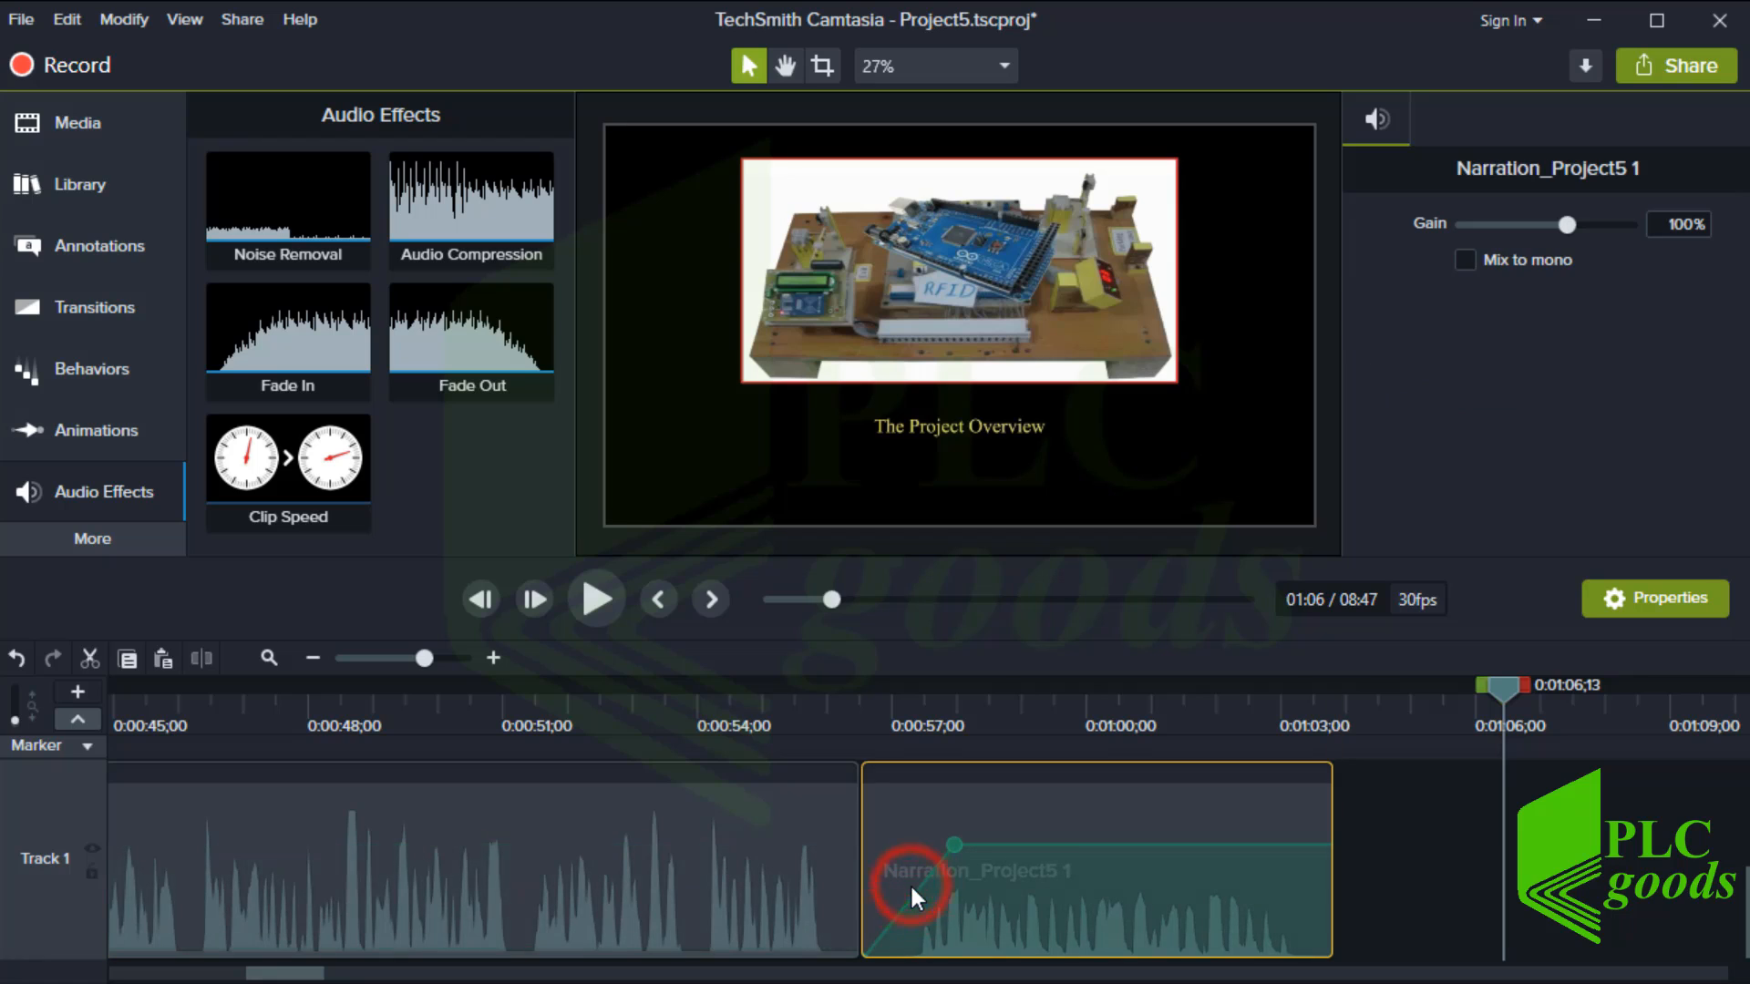
pyautogui.moveTo(998, 840); pyautogui.dragTo(993, 831)
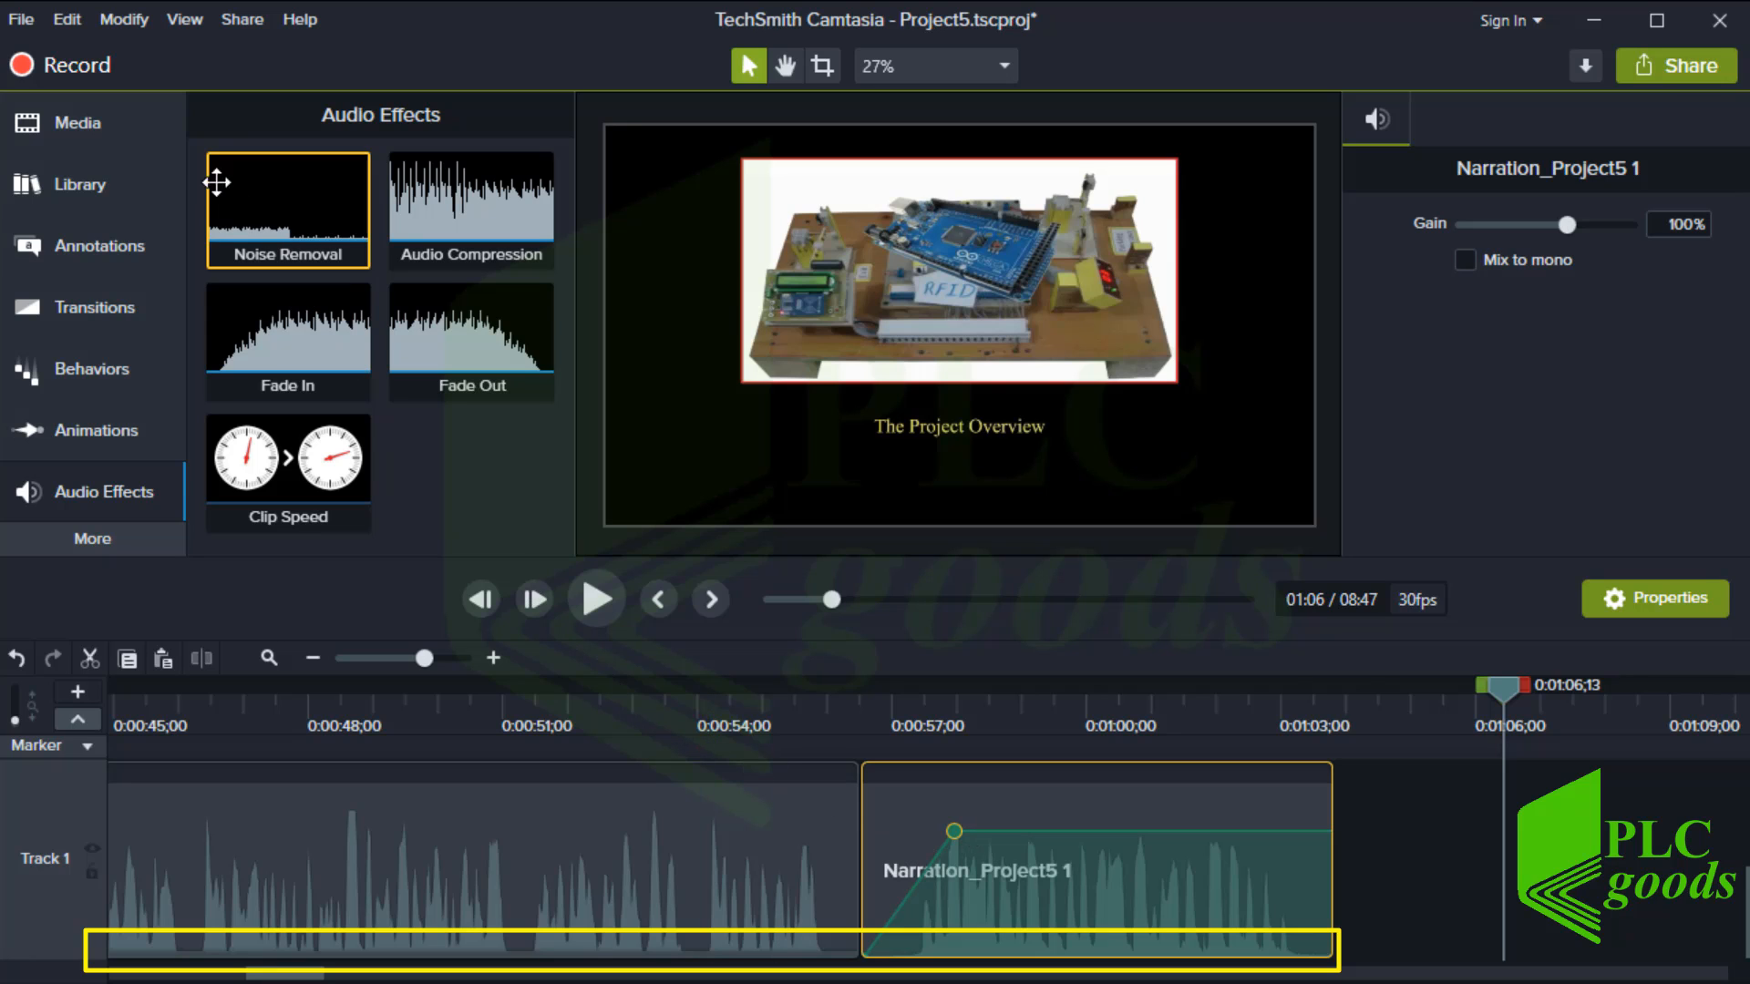
# - Enable Mirror Waveform in the program preferences
pyautogui.click(58, 18)
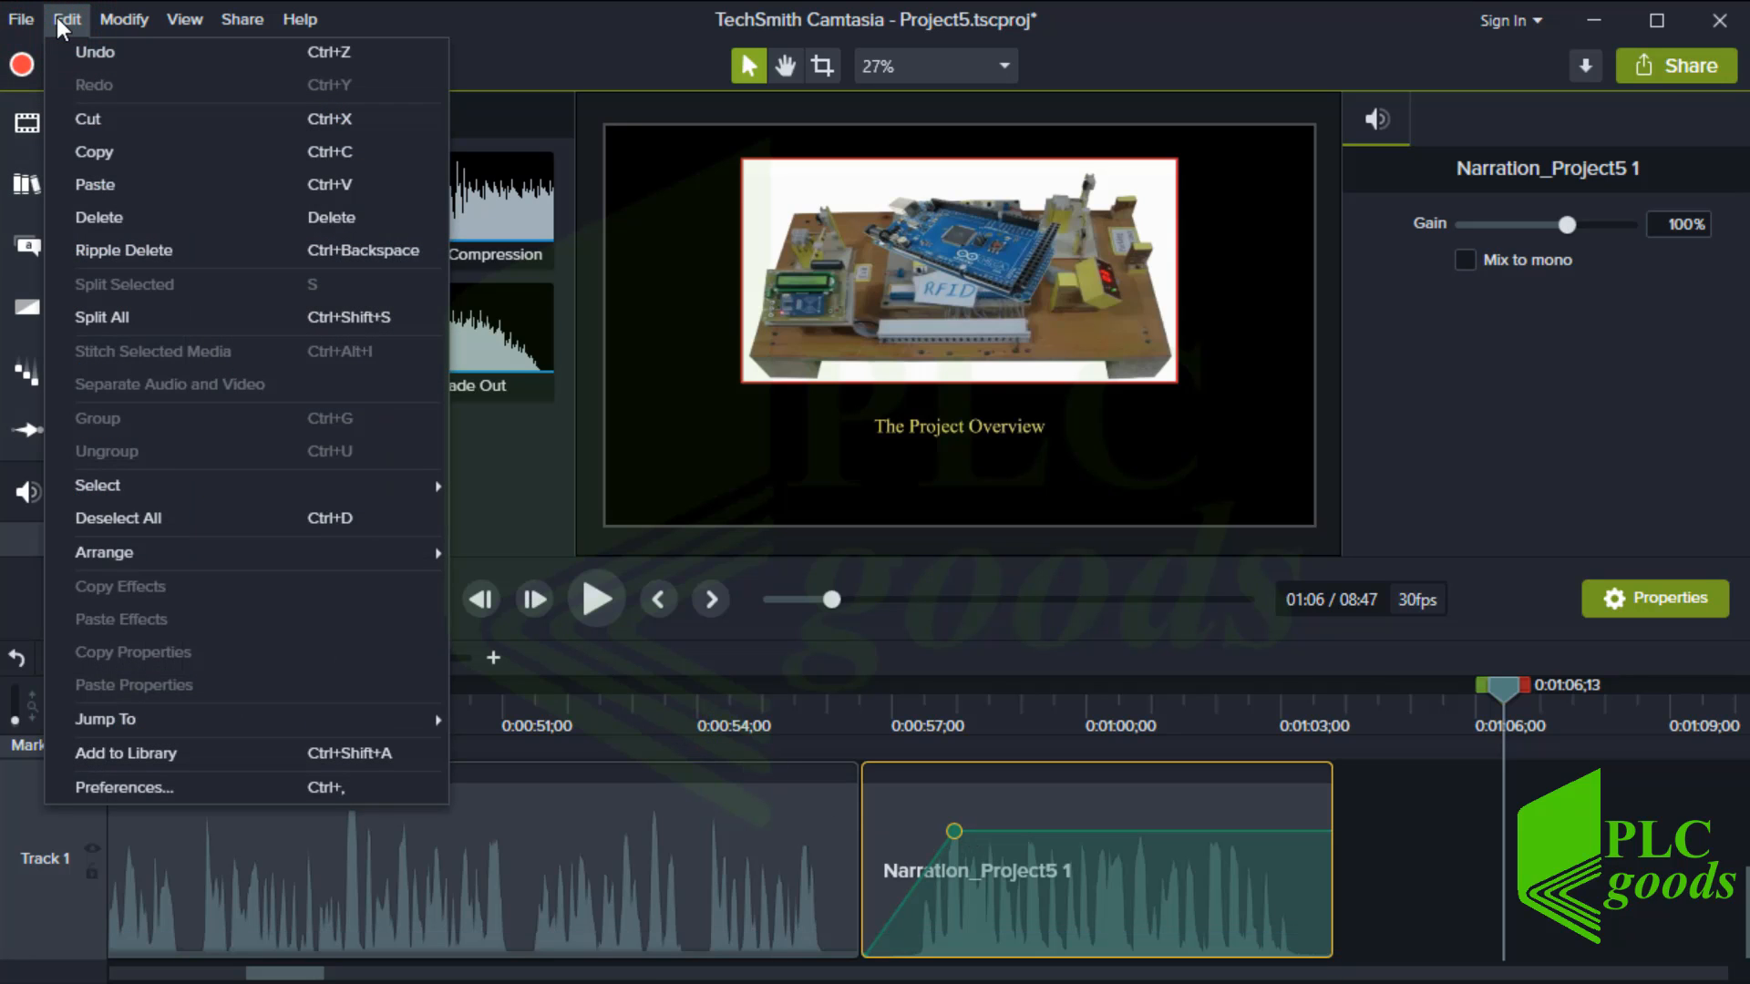
pyautogui.click(160, 789)
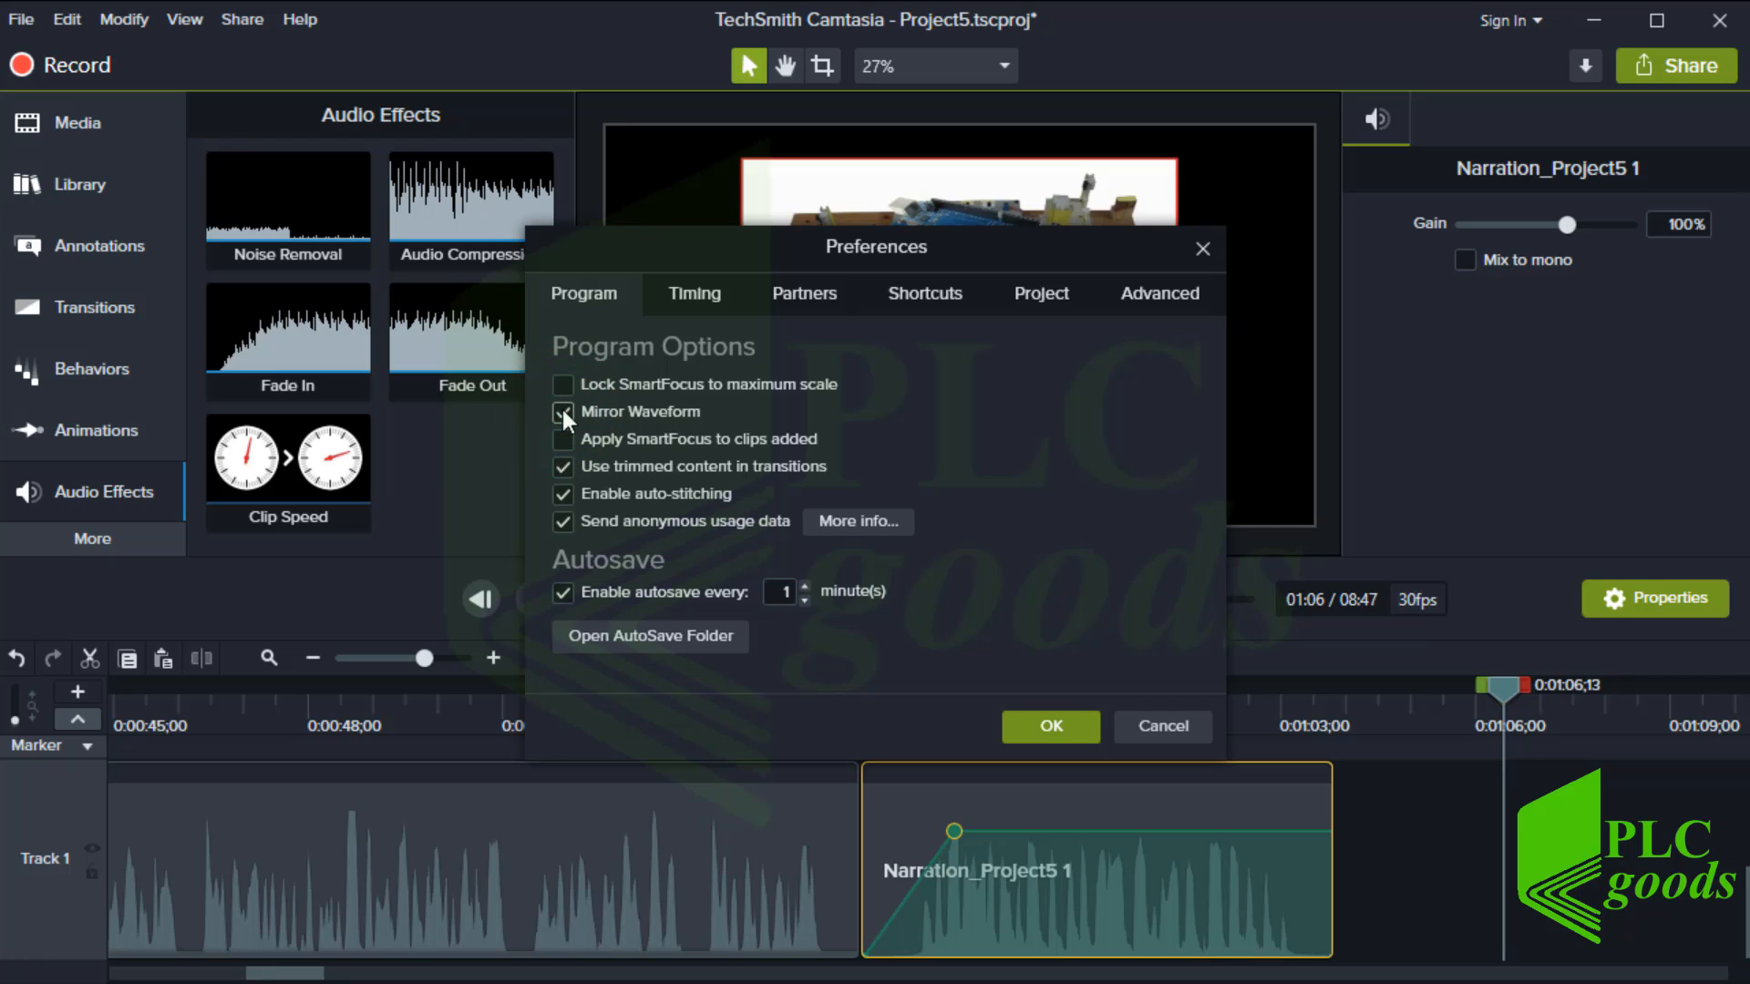
pyautogui.click(1017, 720)
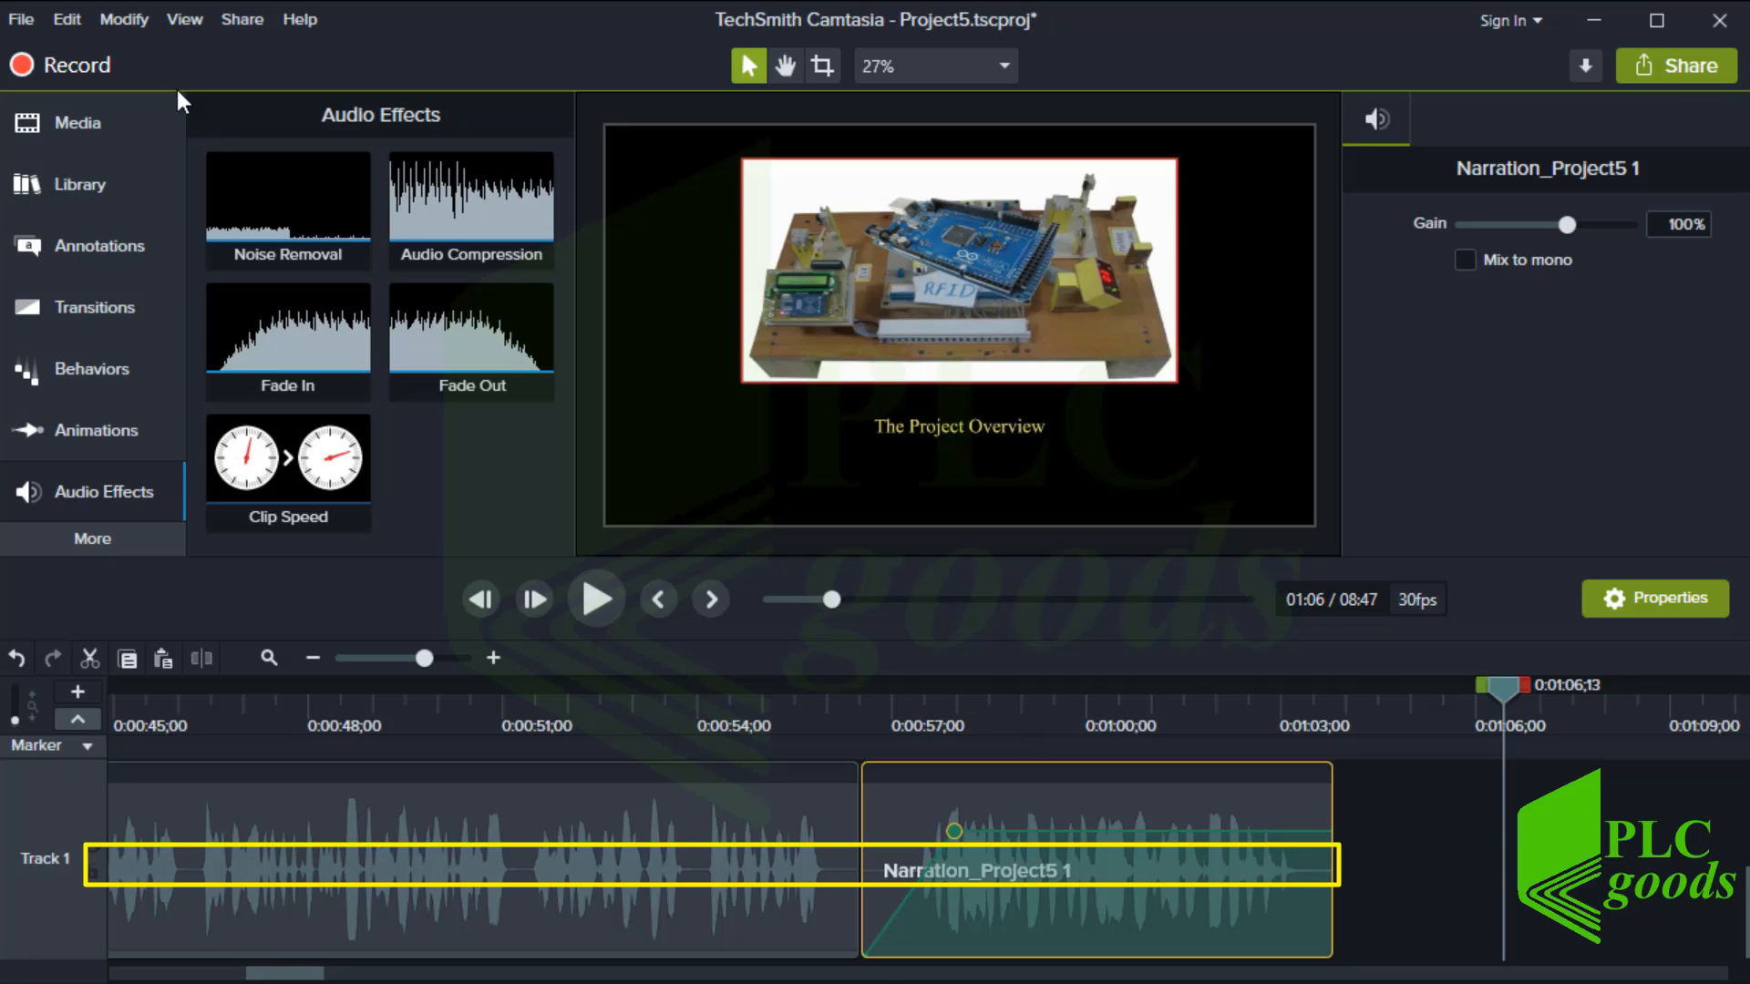
# - Disable Mirror Waveform in the program preferences
pyautogui.click(74, 24)
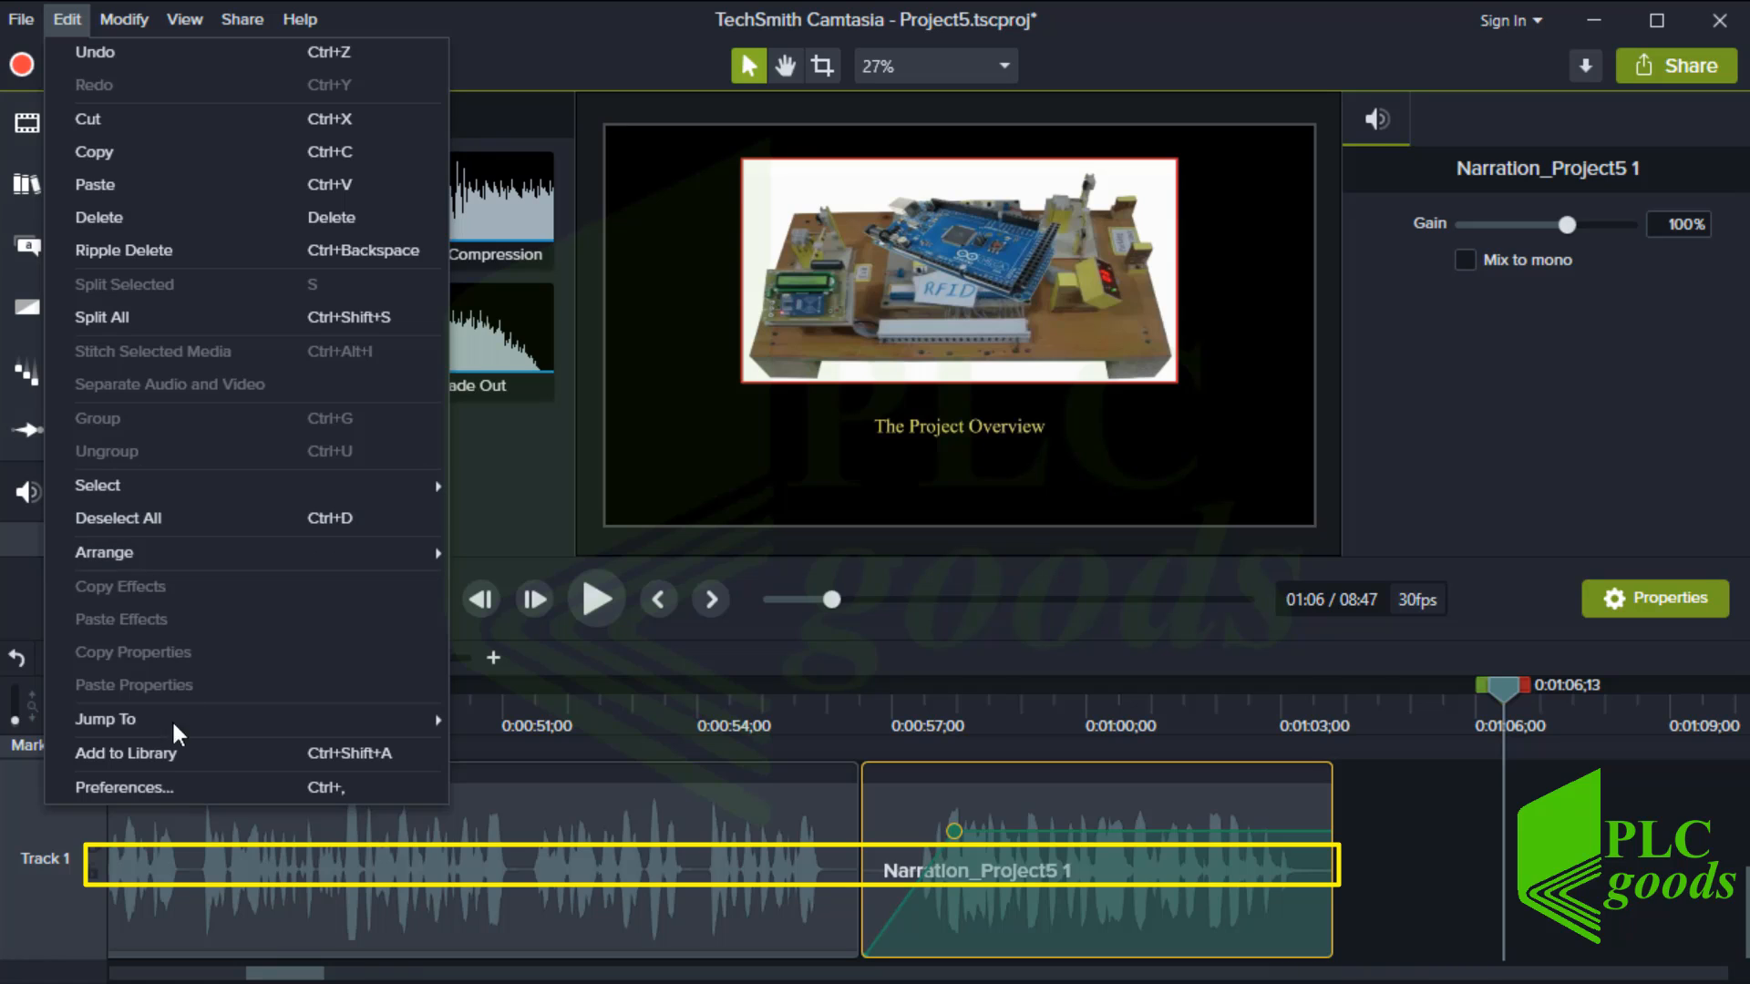
pyautogui.click(174, 785)
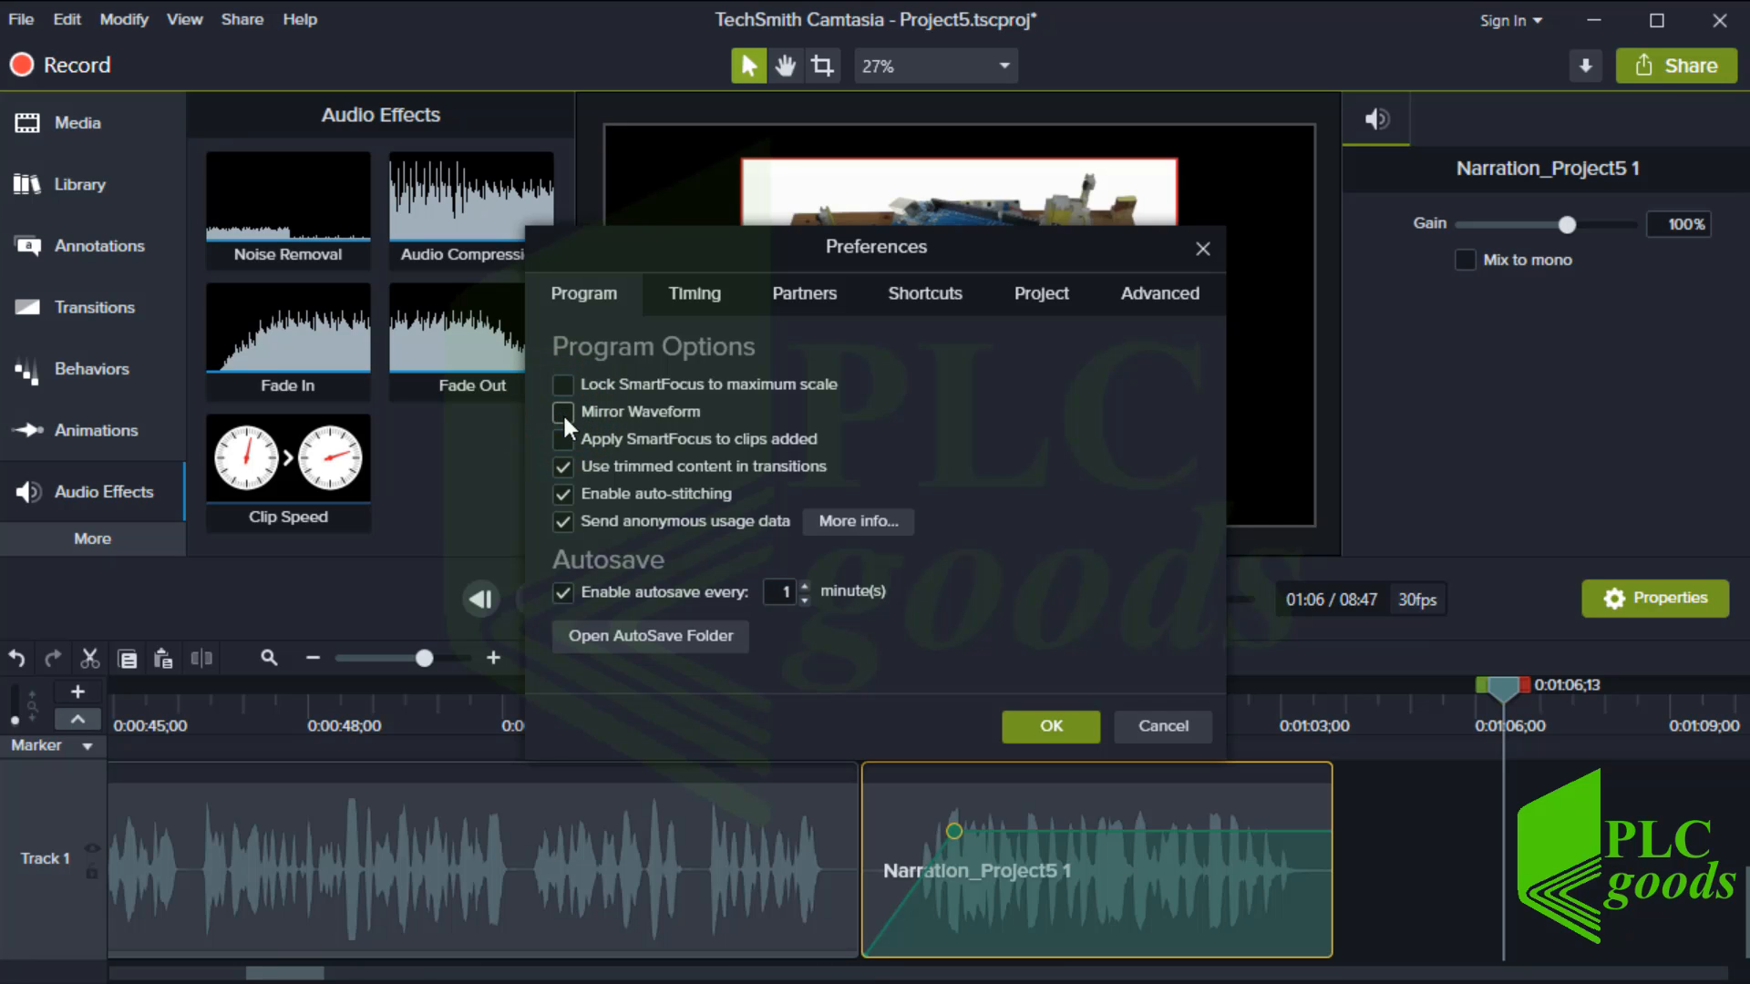
pyautogui.click(1024, 722)
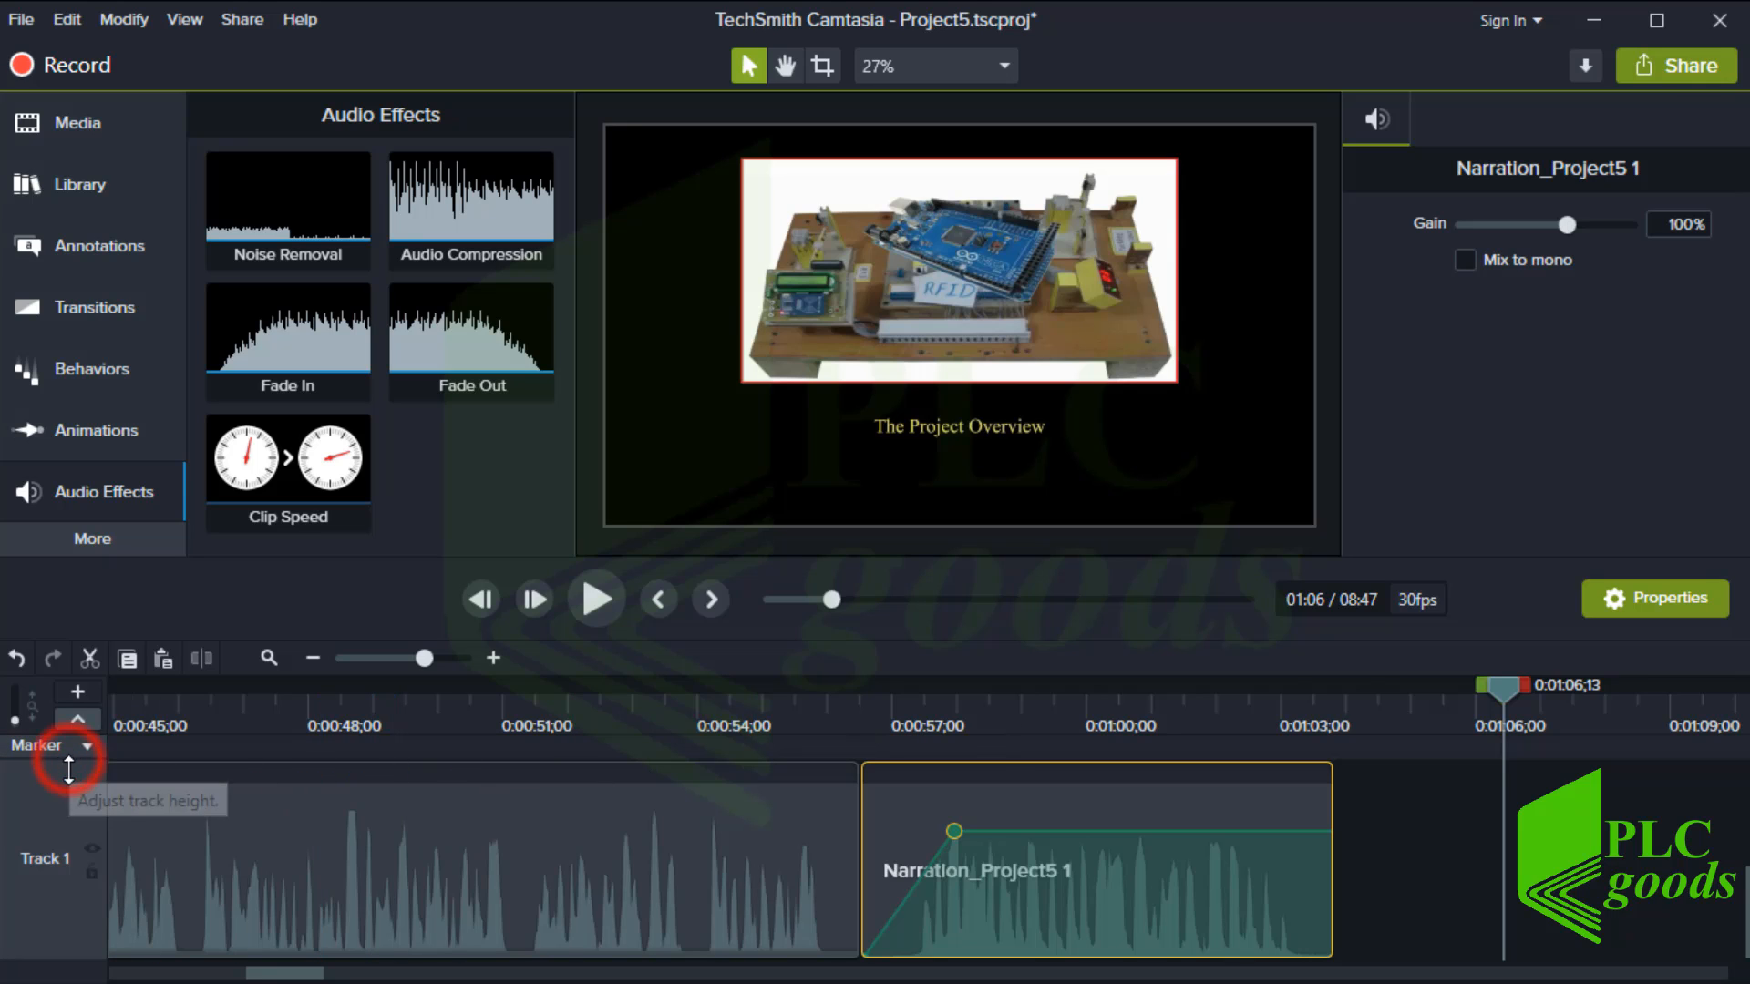
# - Reduce the height of Track 1 and show a wider time range of the timeline with the other tracks
pyautogui.moveTo(68, 769); pyautogui.dragTo(36, 909)
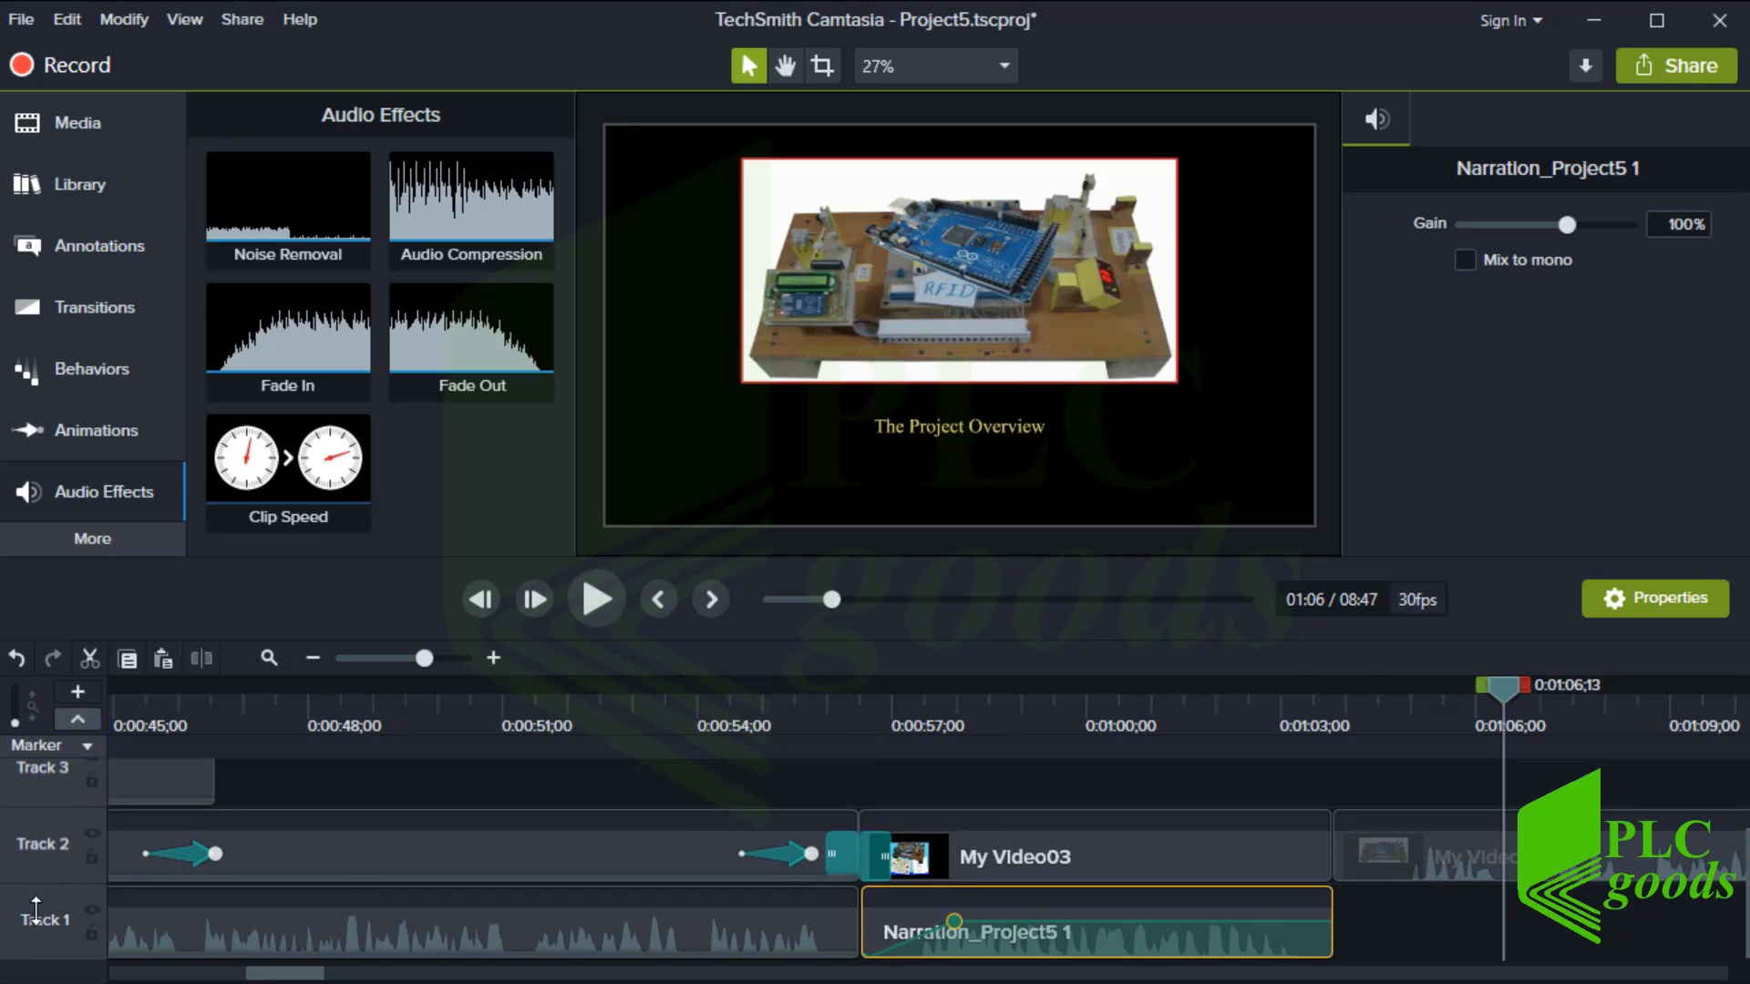
pyautogui.click(311, 657)
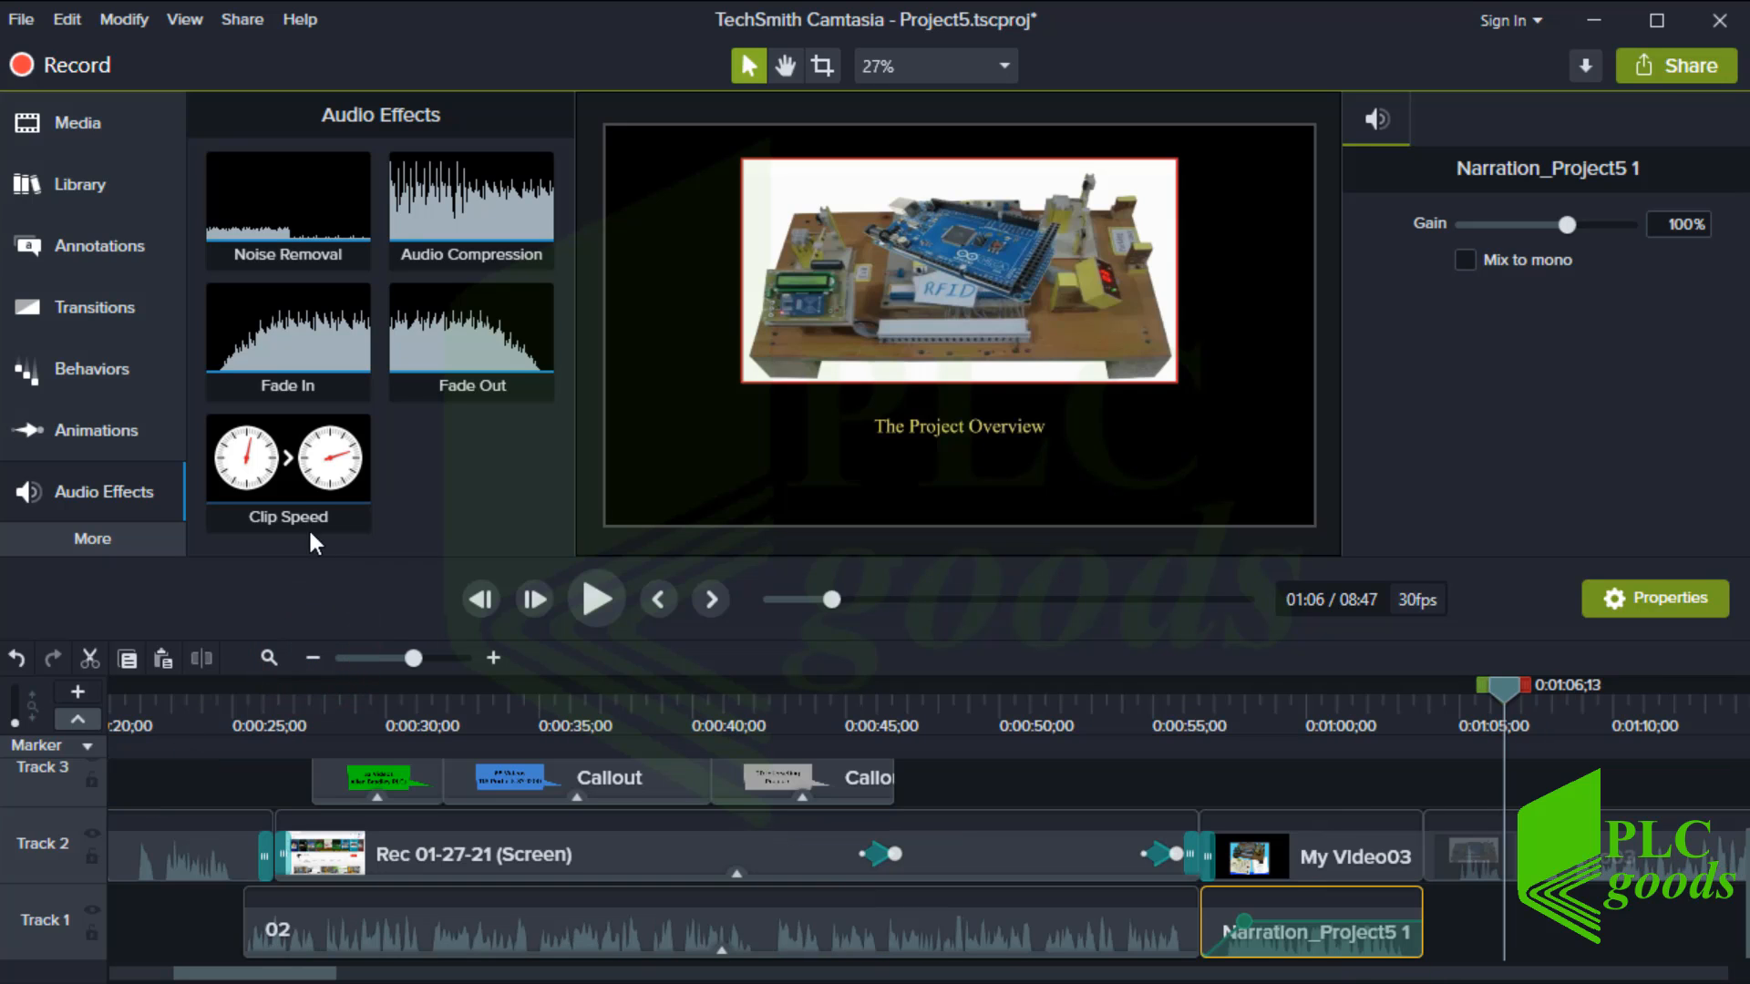
# - Apply Clip Speed to the long My Video03 clip on Track 2 and shorten it to a speed of 1.35x
pyautogui.moveTo(302, 477); pyautogui.dragTo(1518, 855)
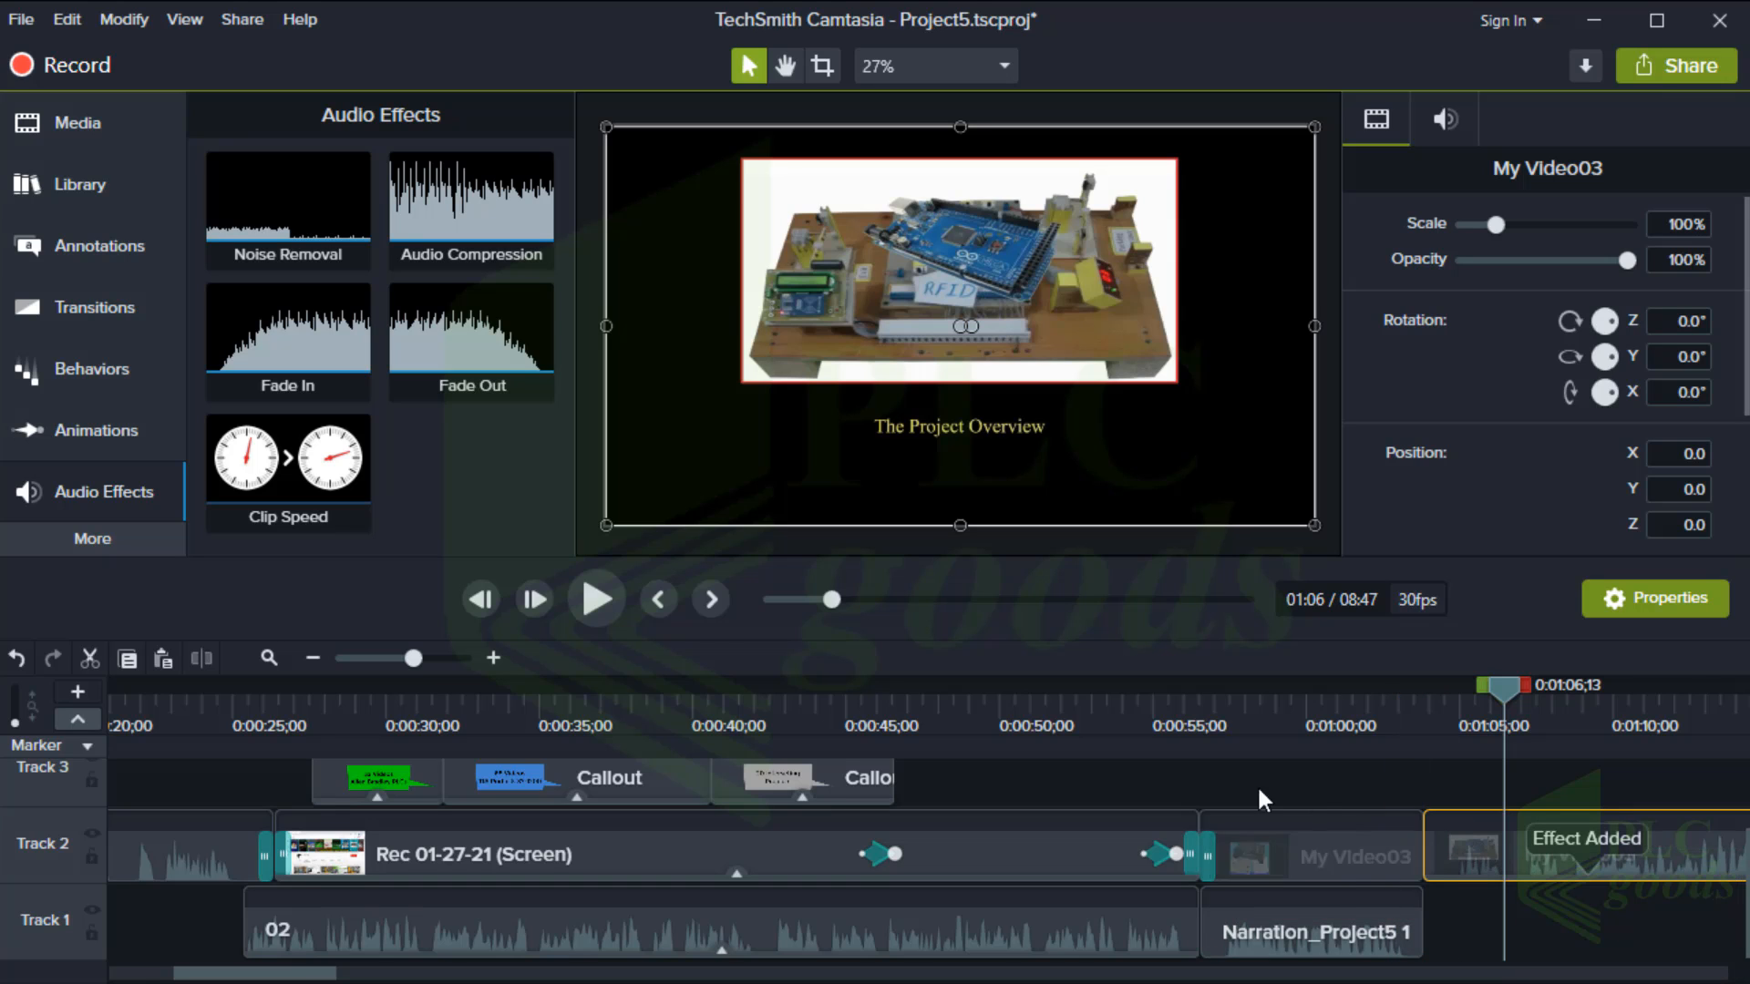
pyautogui.click(312, 658)
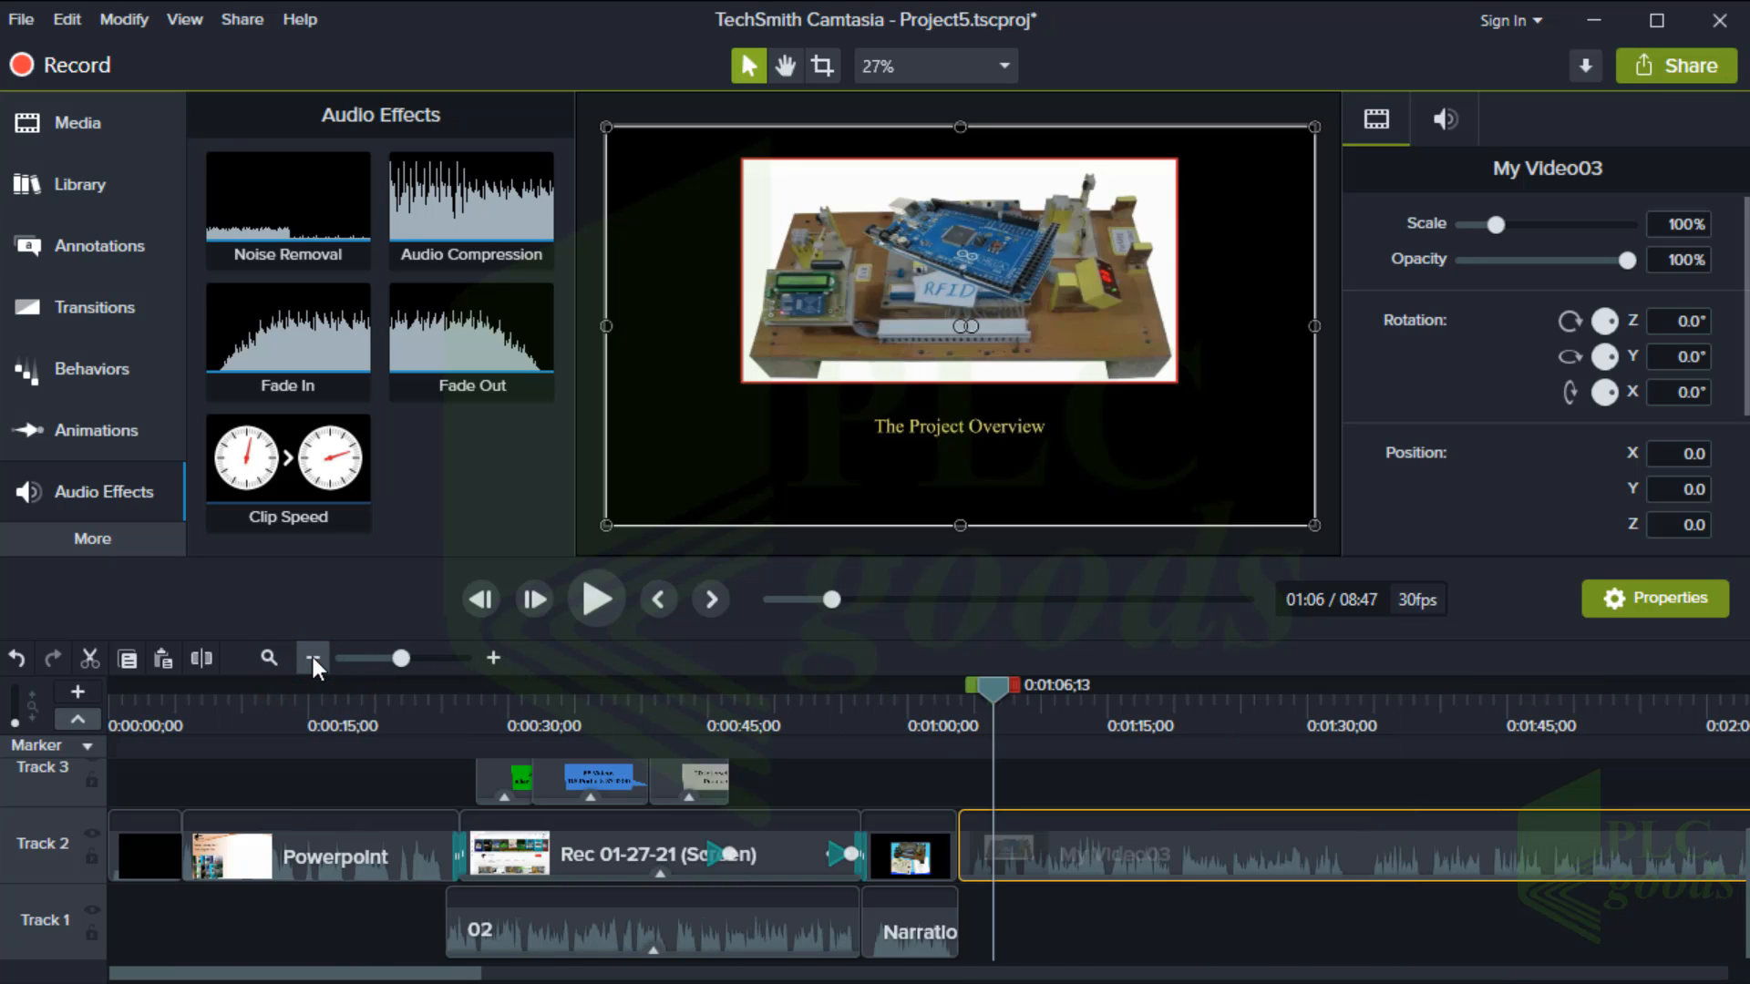
pyautogui.click(313, 658)
pyautogui.click(313, 658)
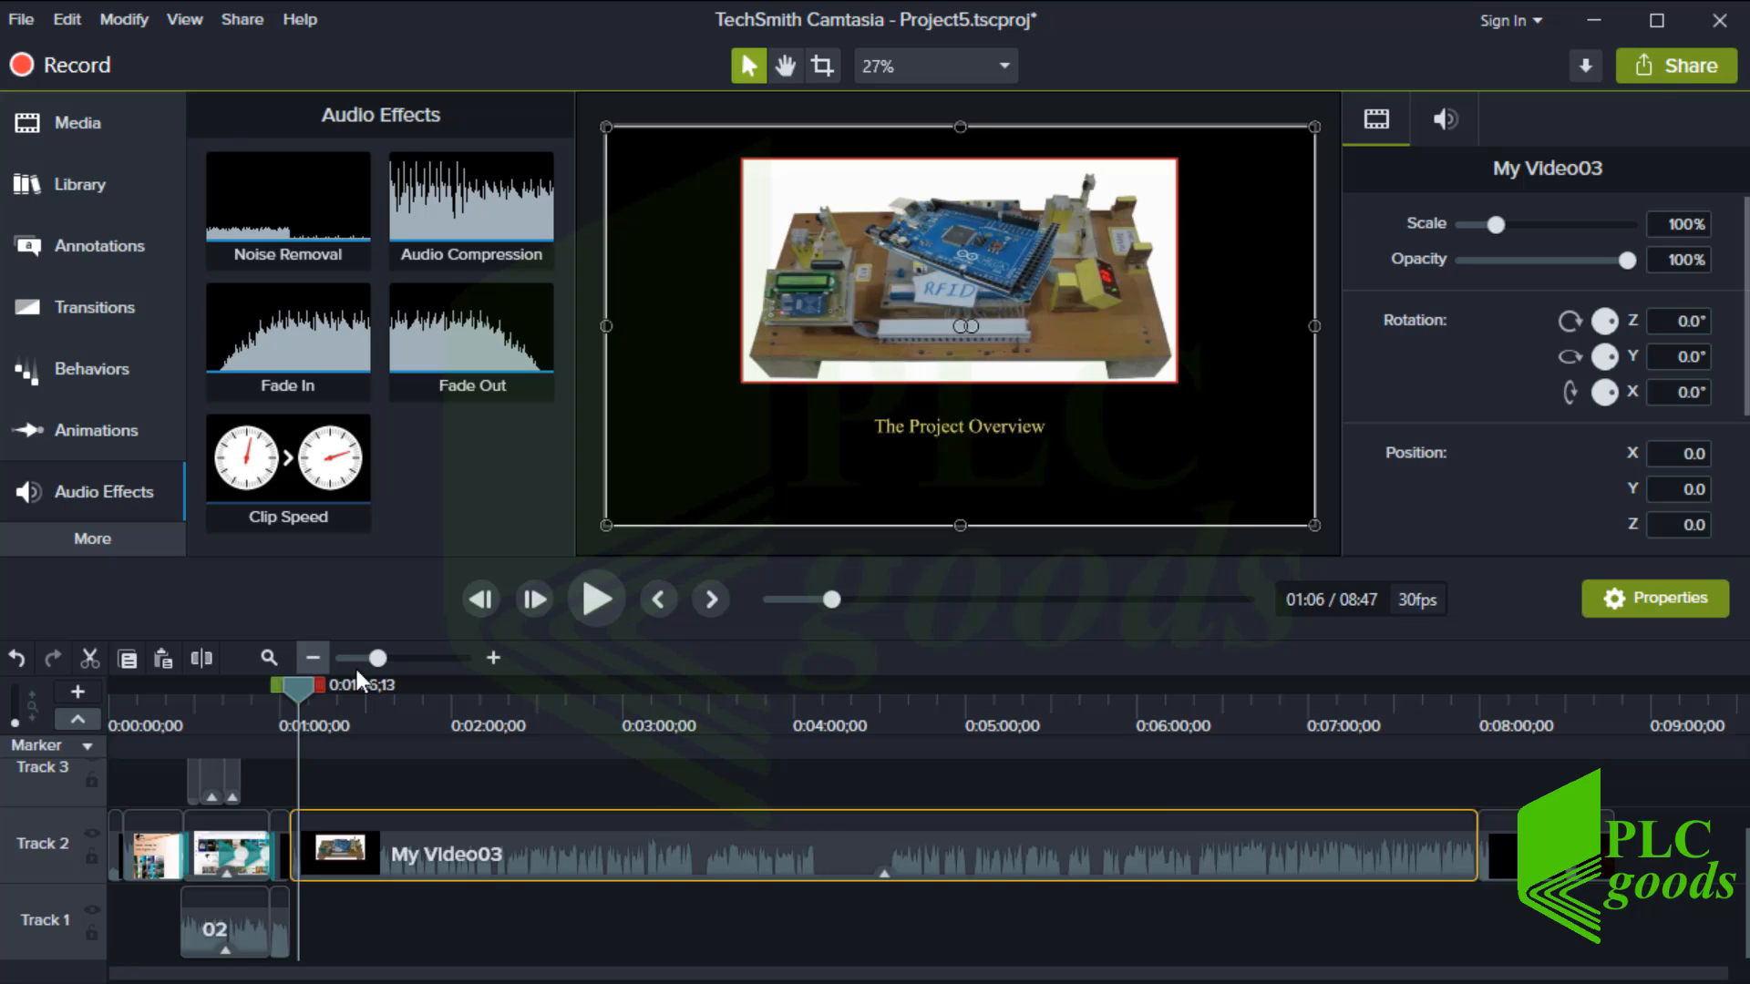
pyautogui.click(883, 875)
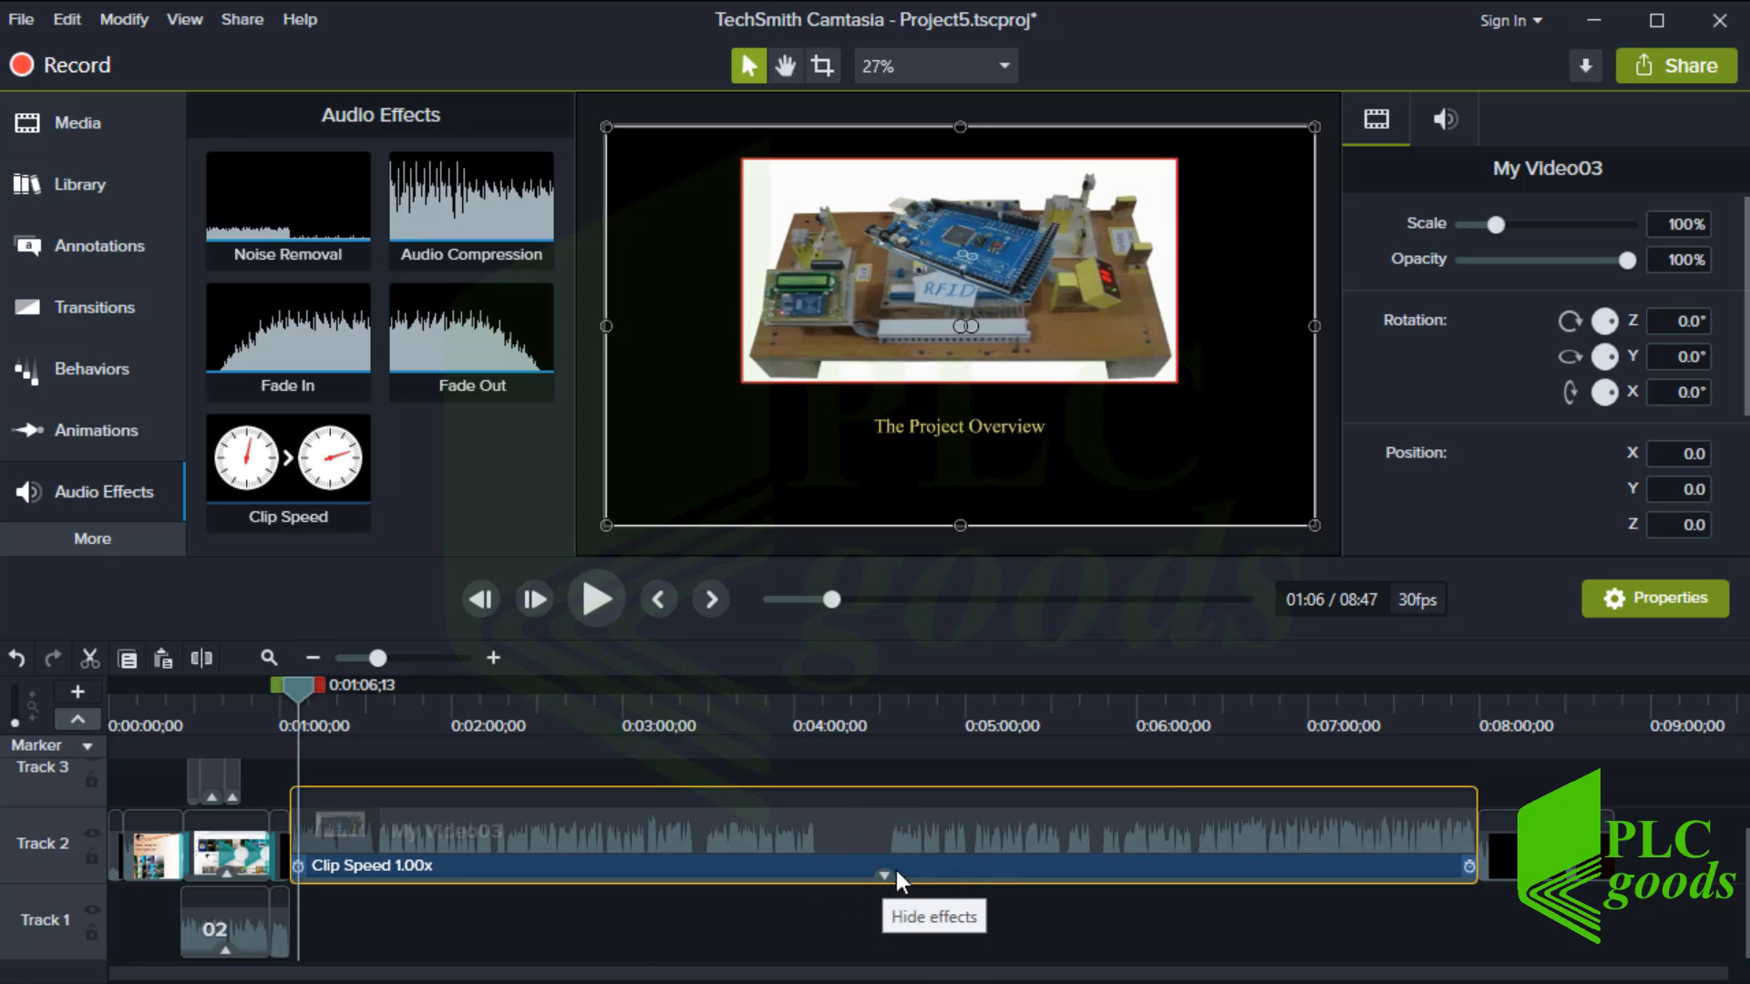
pyautogui.moveTo(1469, 866); pyautogui.dragTo(1161, 875)
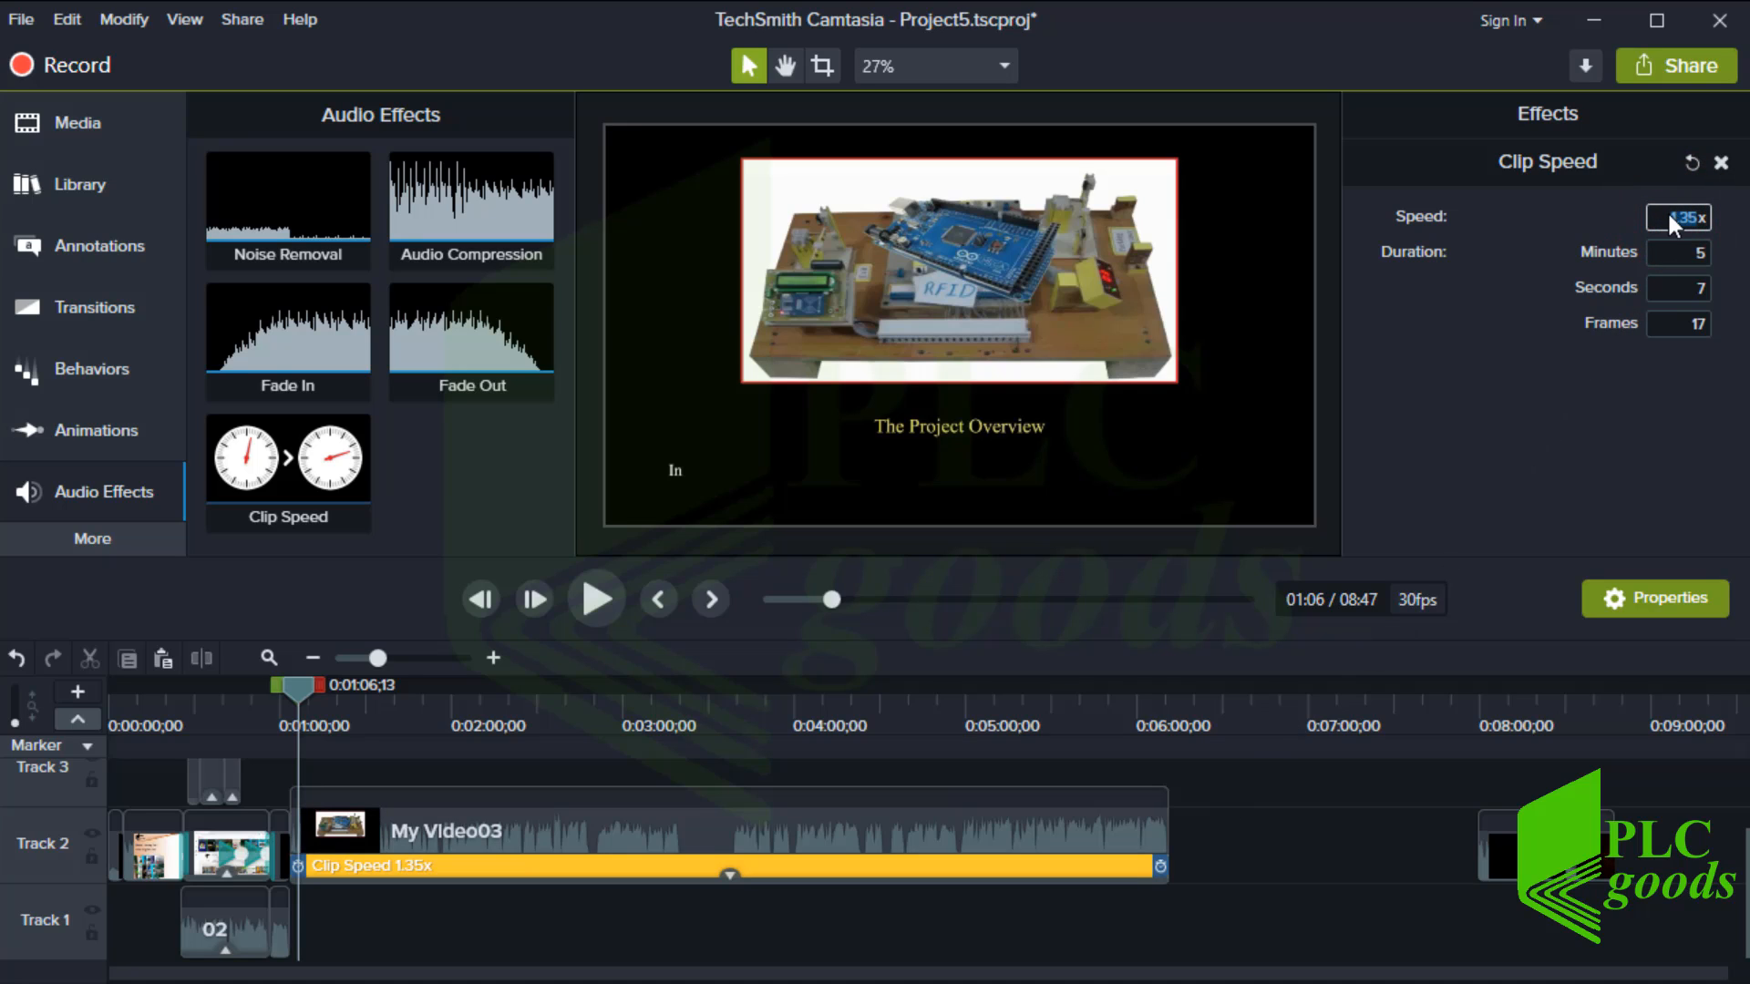
# - Set the clip's speed to 2.00x, change the minutes of its duration to 4, and preview the sped-up playback
pyautogui.press('Return')
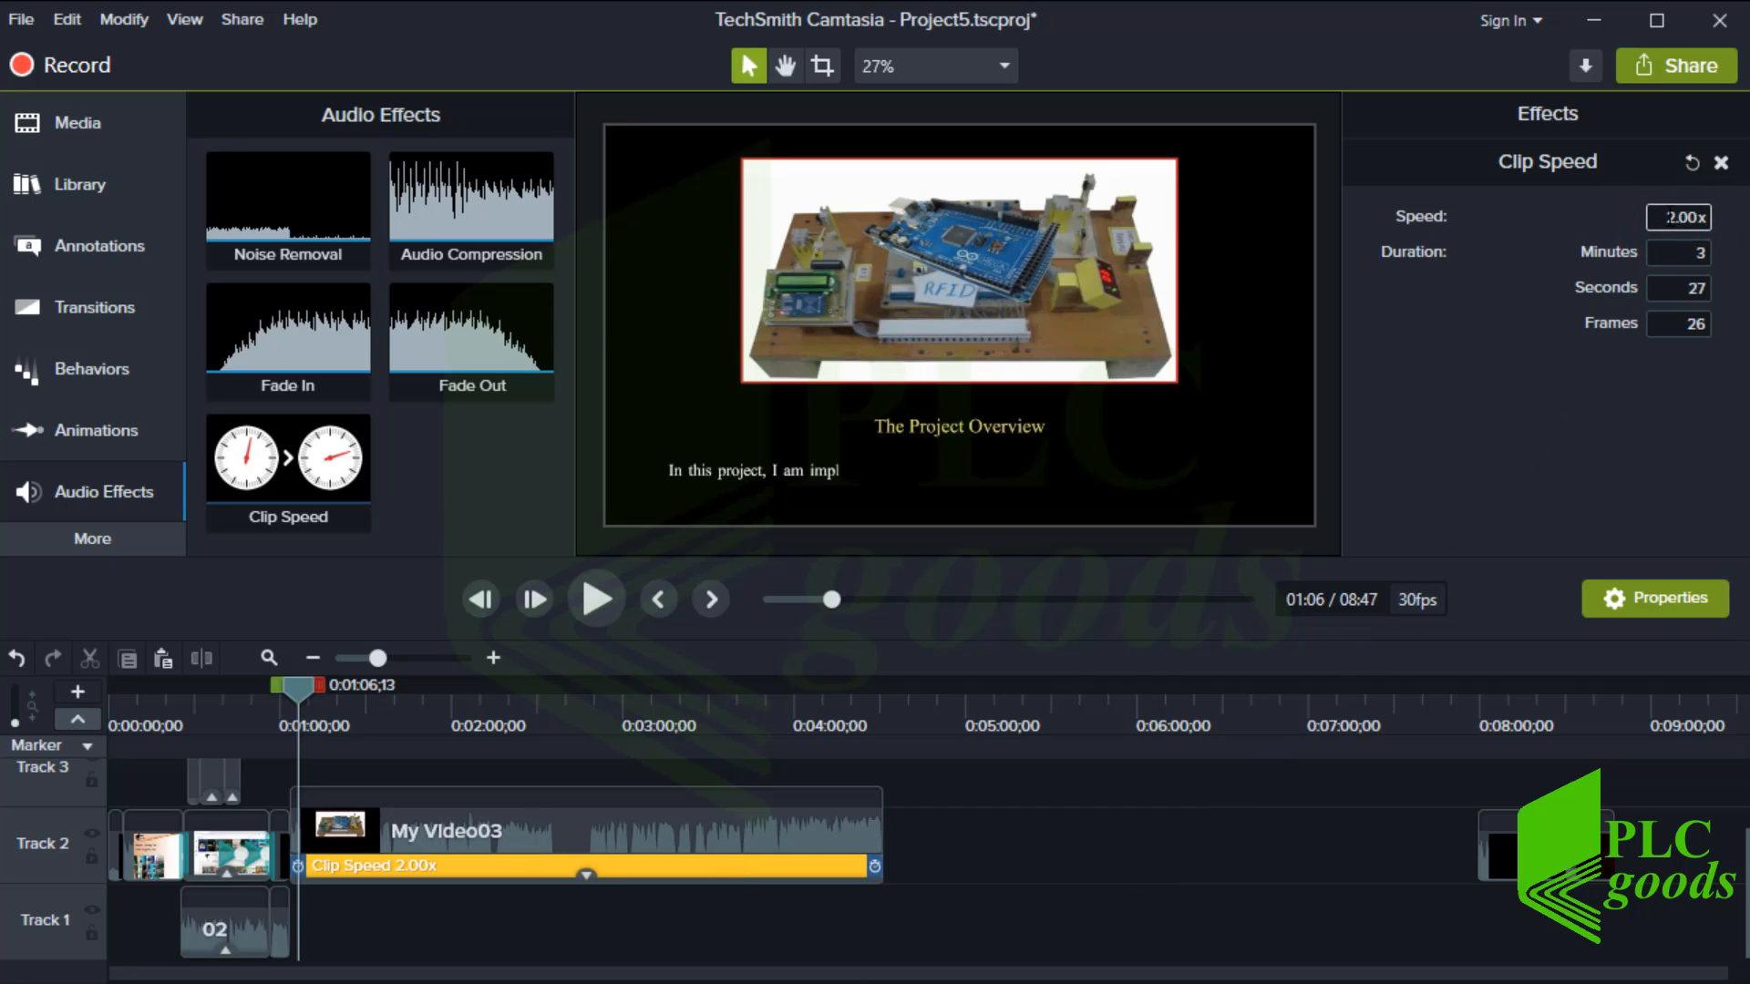
pyautogui.doubleClick(1661, 219)
pyautogui.click(1671, 255)
pyautogui.write('4')
pyautogui.click(1677, 288)
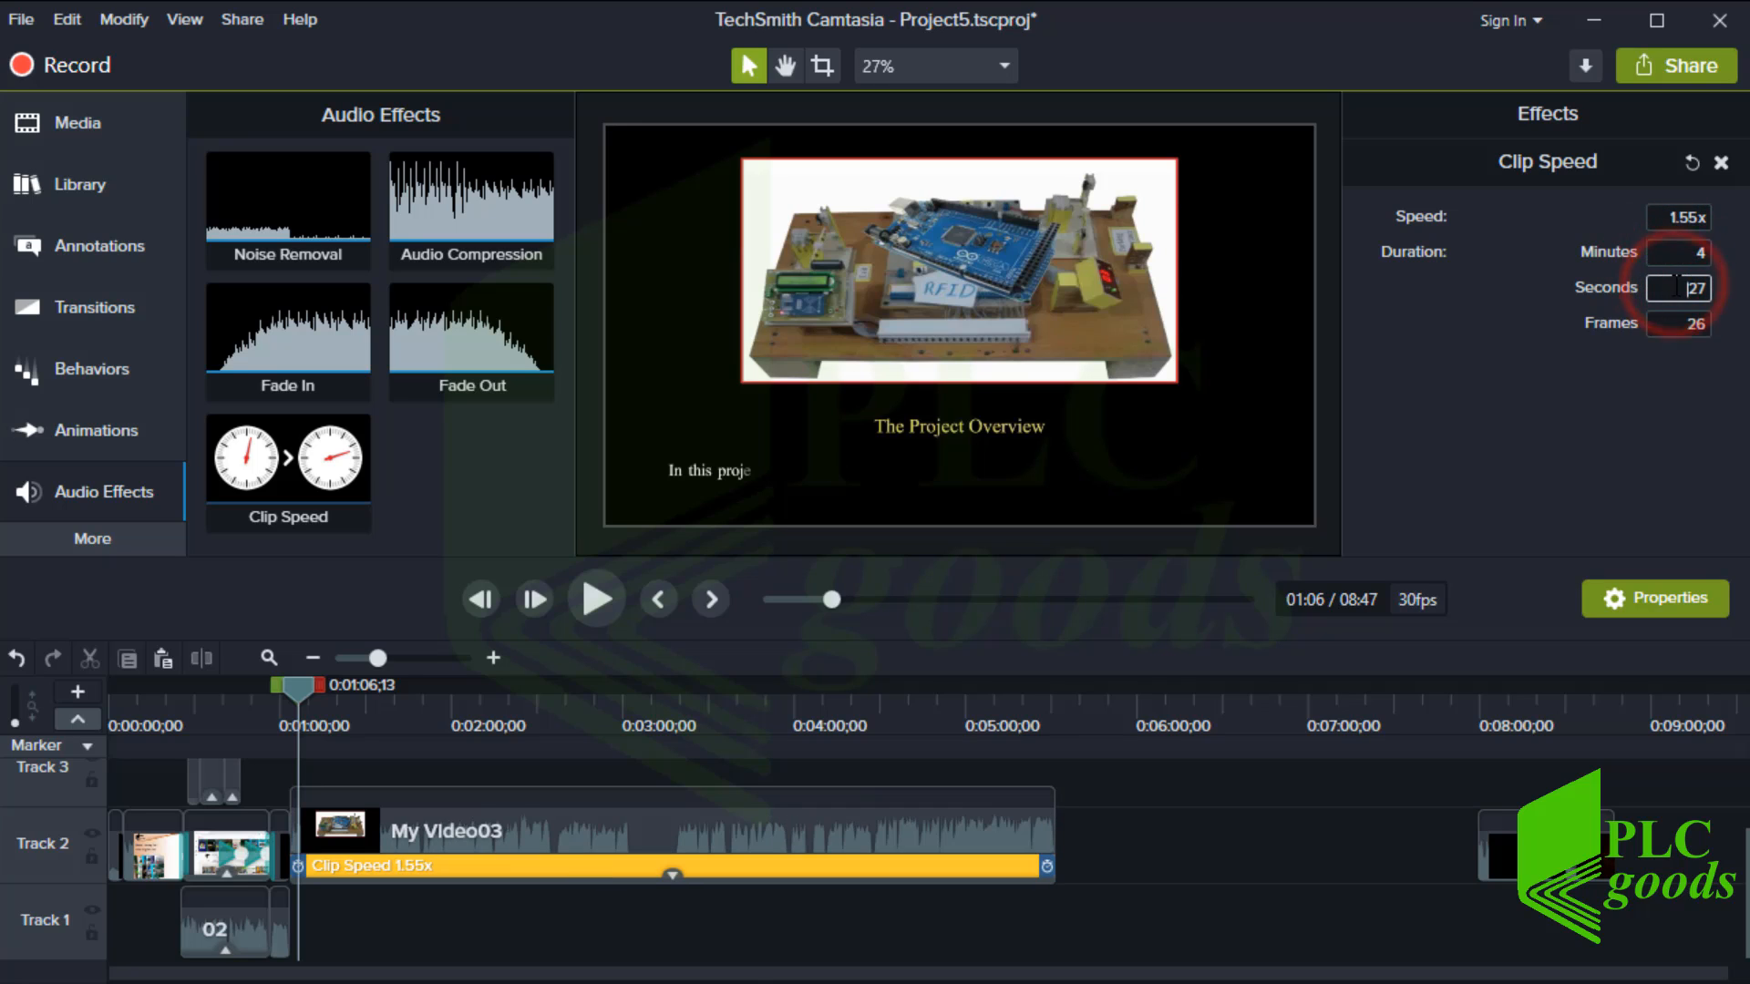
pyautogui.click(598, 603)
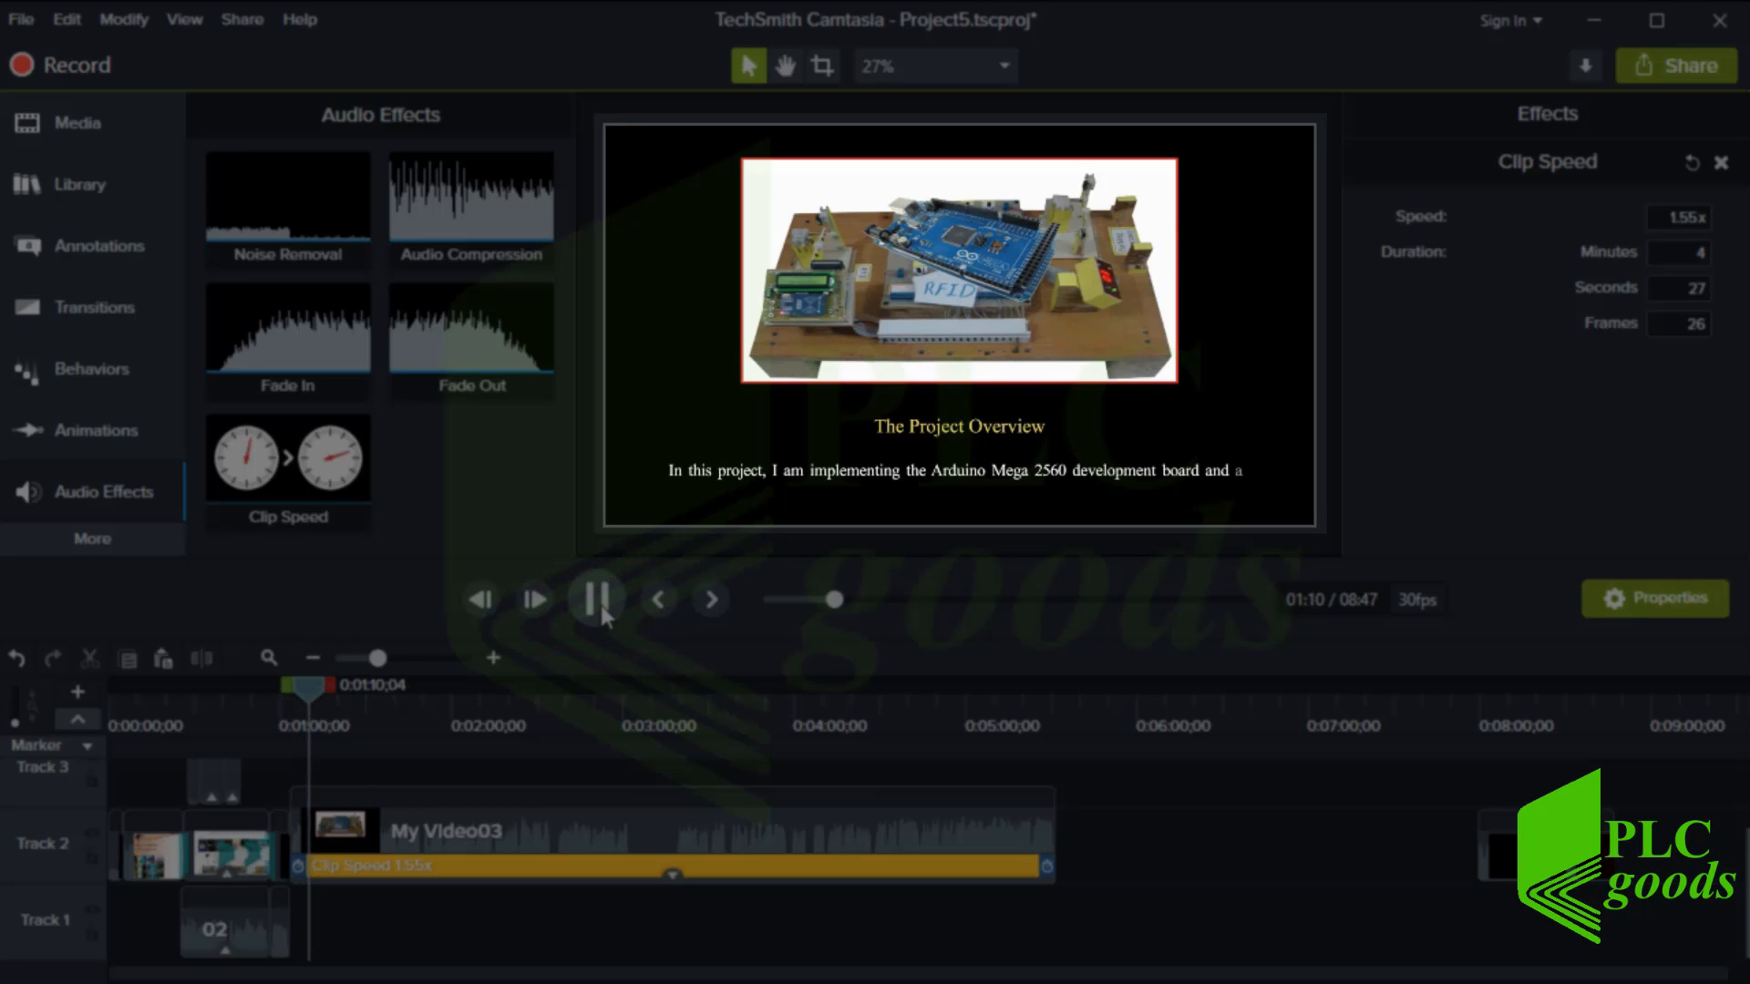
pyautogui.click(598, 601)
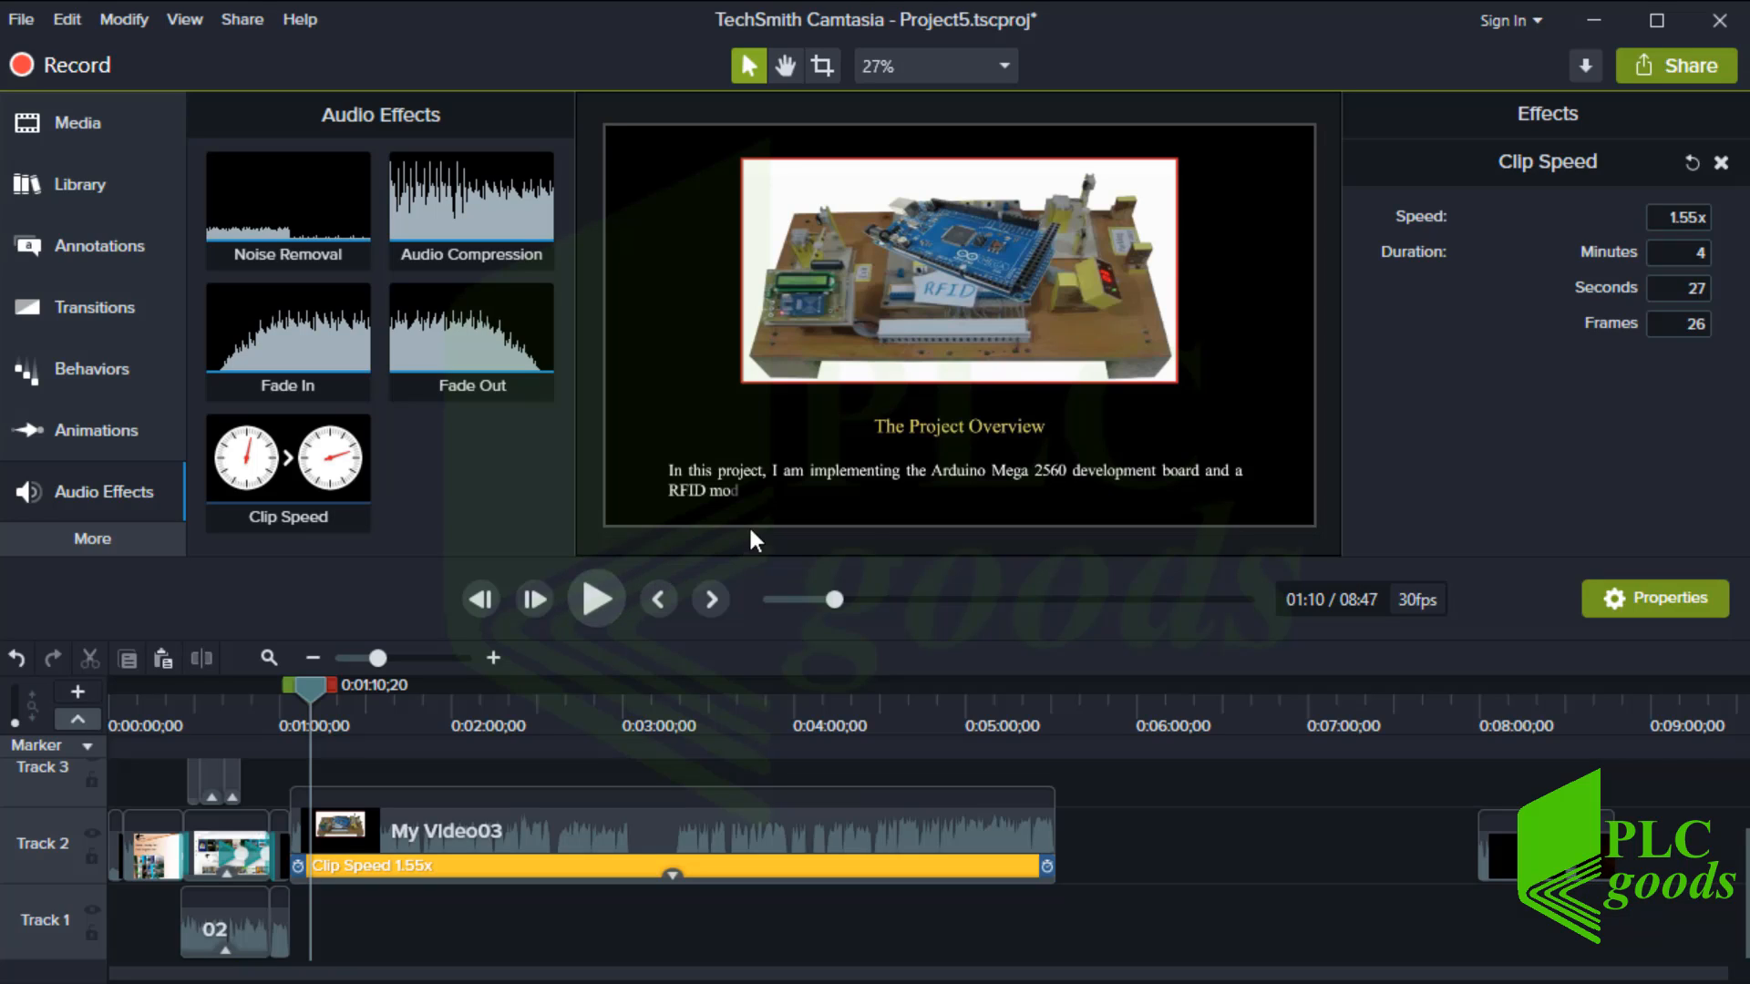
# - Remove the Clip Speed effect from the long My Video03 clip and add clip speed again directly from the clip
pyautogui.click(1720, 162)
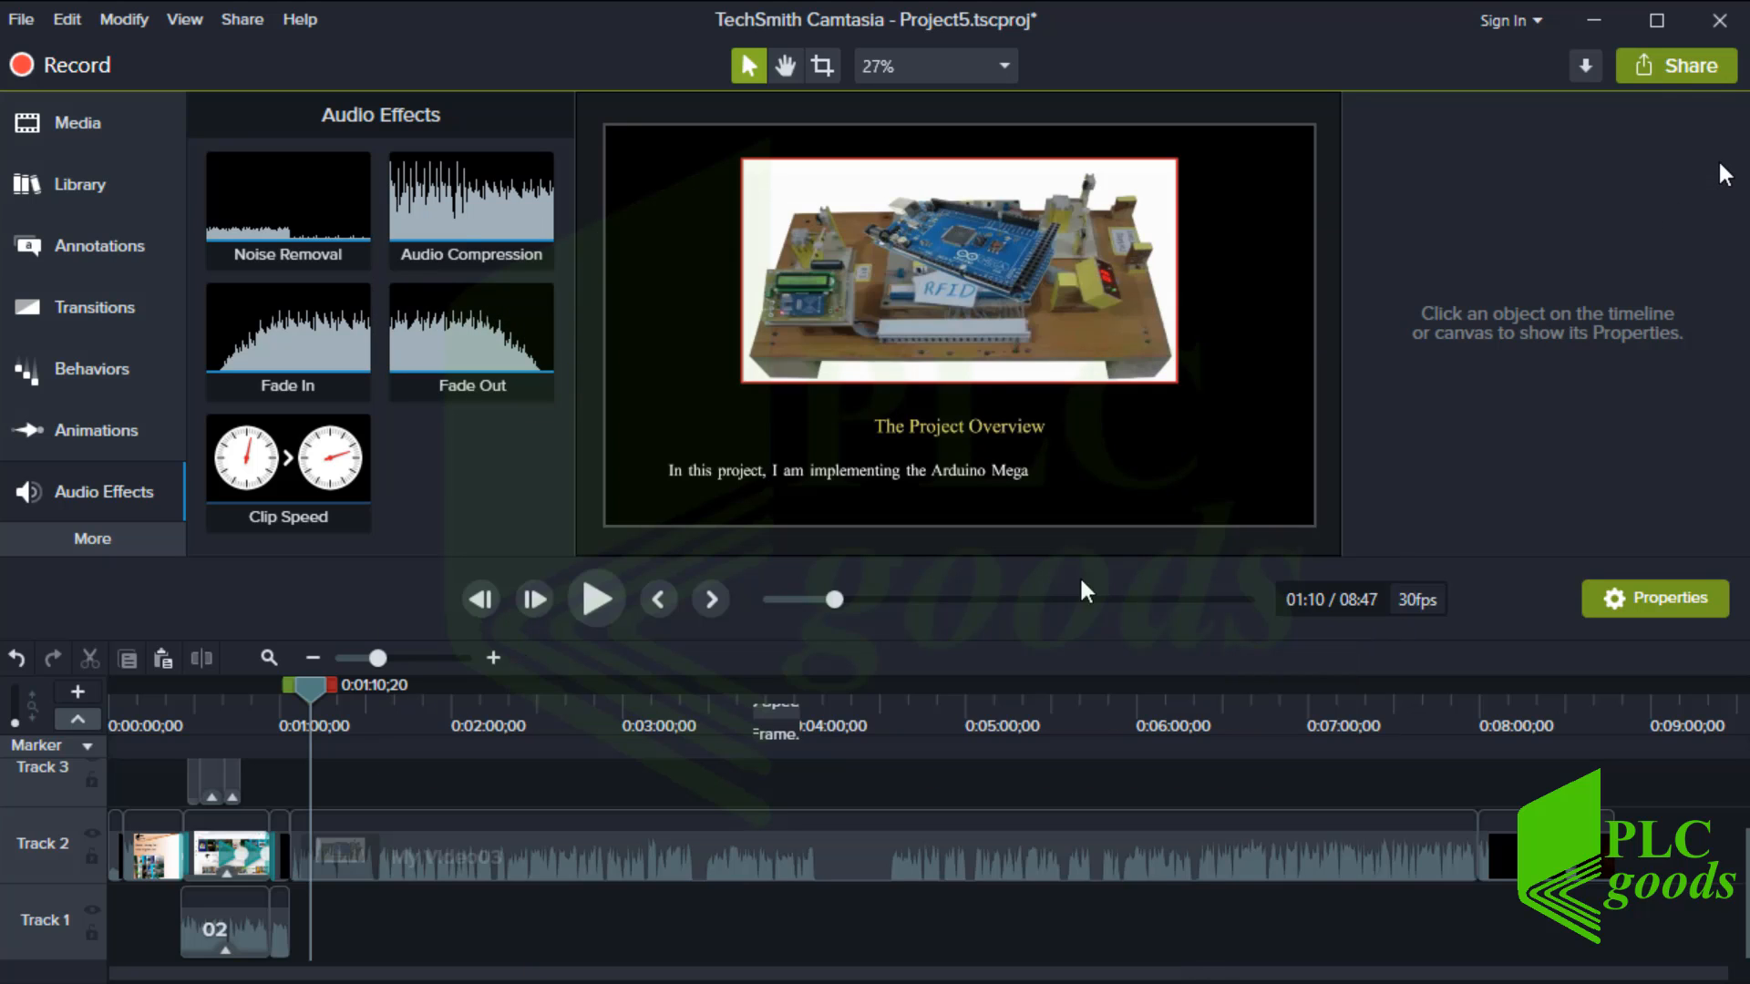
pyautogui.rightClick(654, 846)
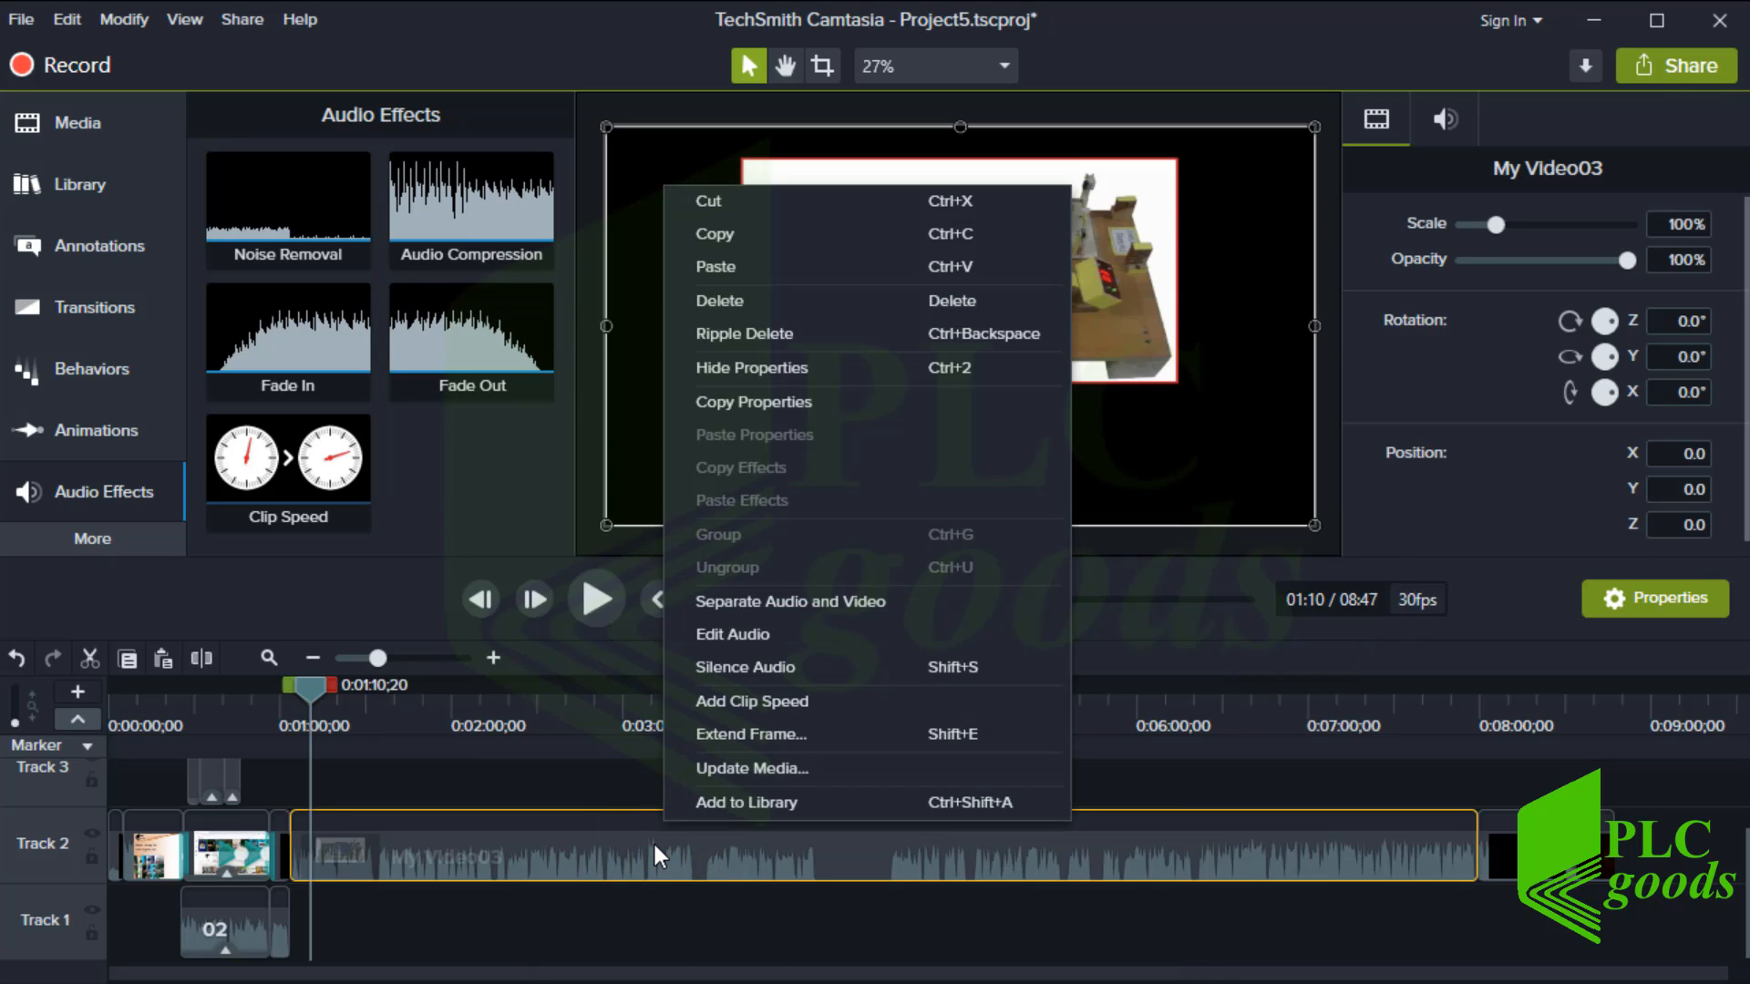
pyautogui.click(753, 704)
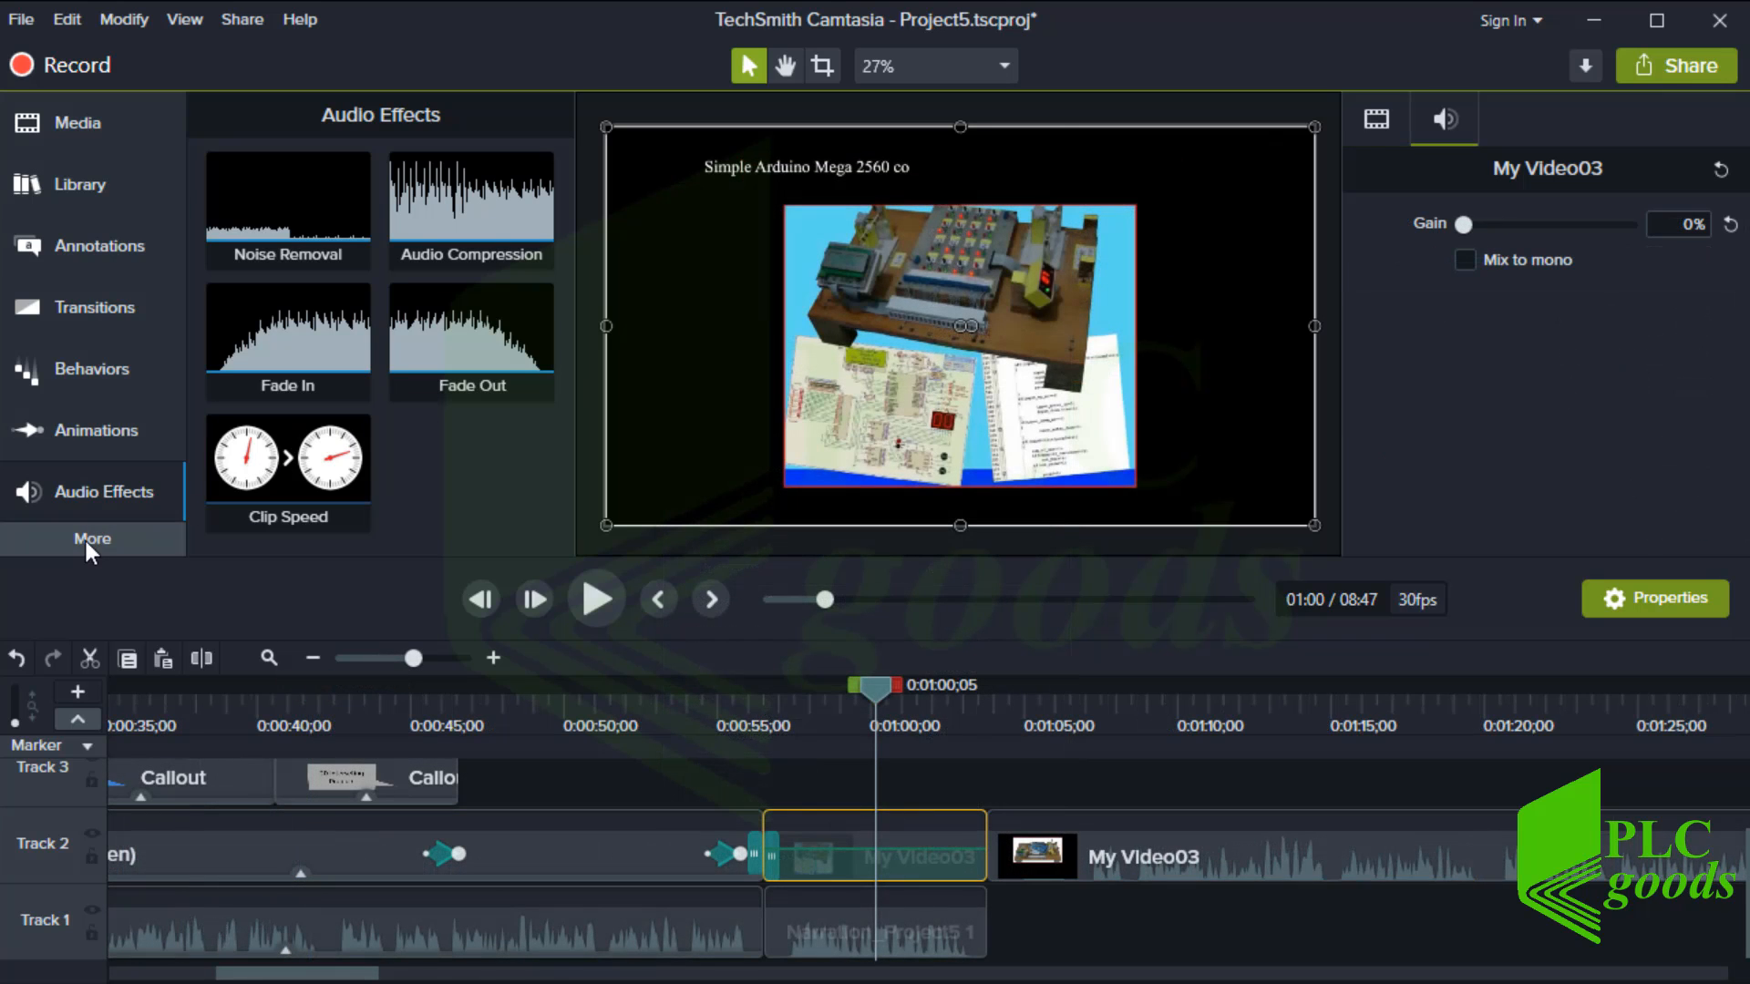
# - Add a blank caption at 0:00:56;19 and move it up to a new Track 4
pyautogui.click(86, 541)
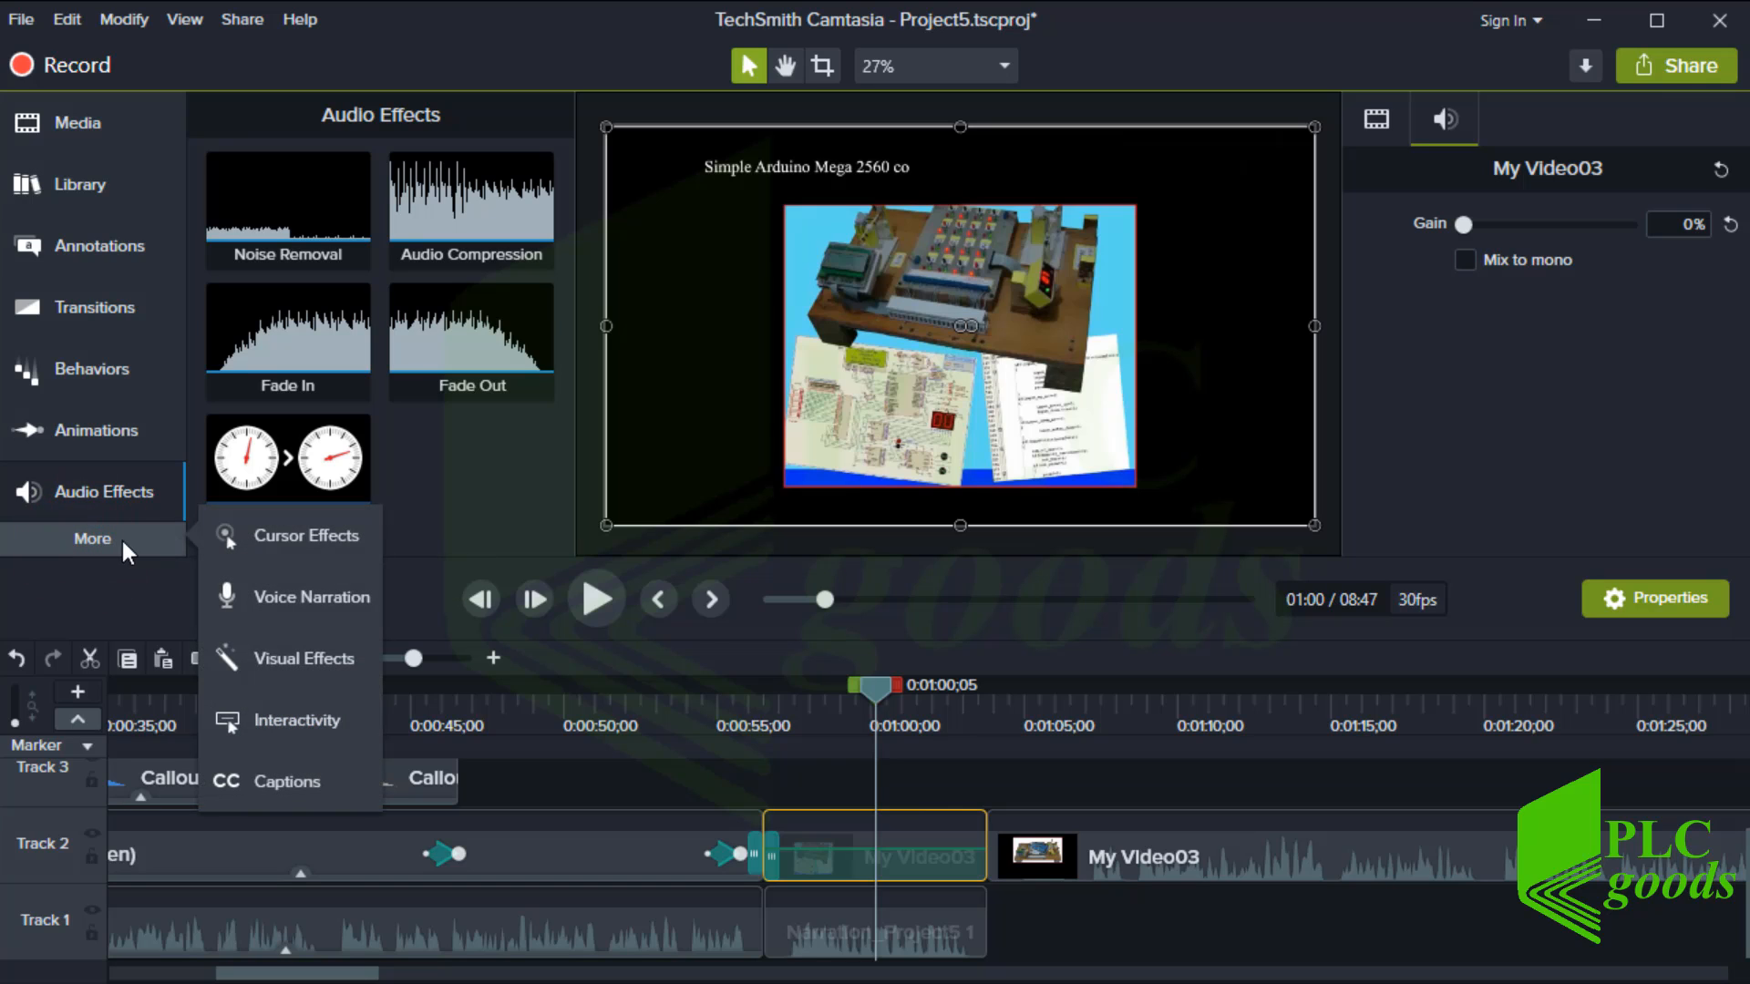
pyautogui.click(254, 780)
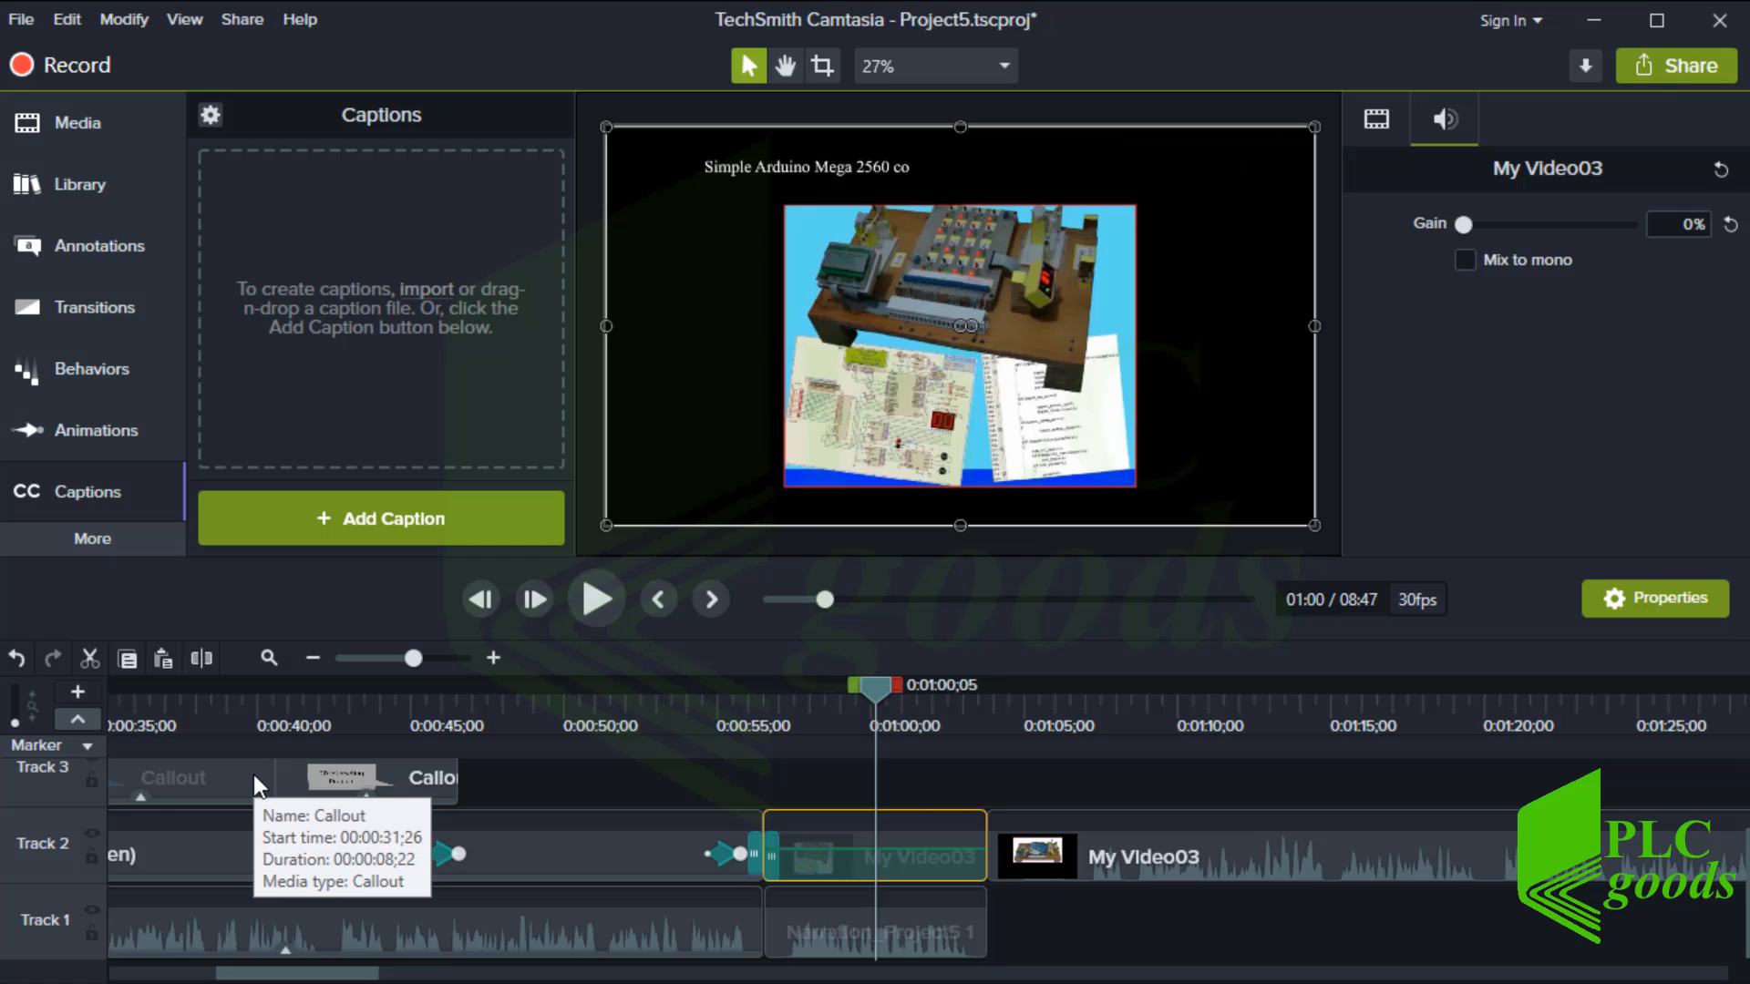
pyautogui.click(767, 703)
pyautogui.click(461, 523)
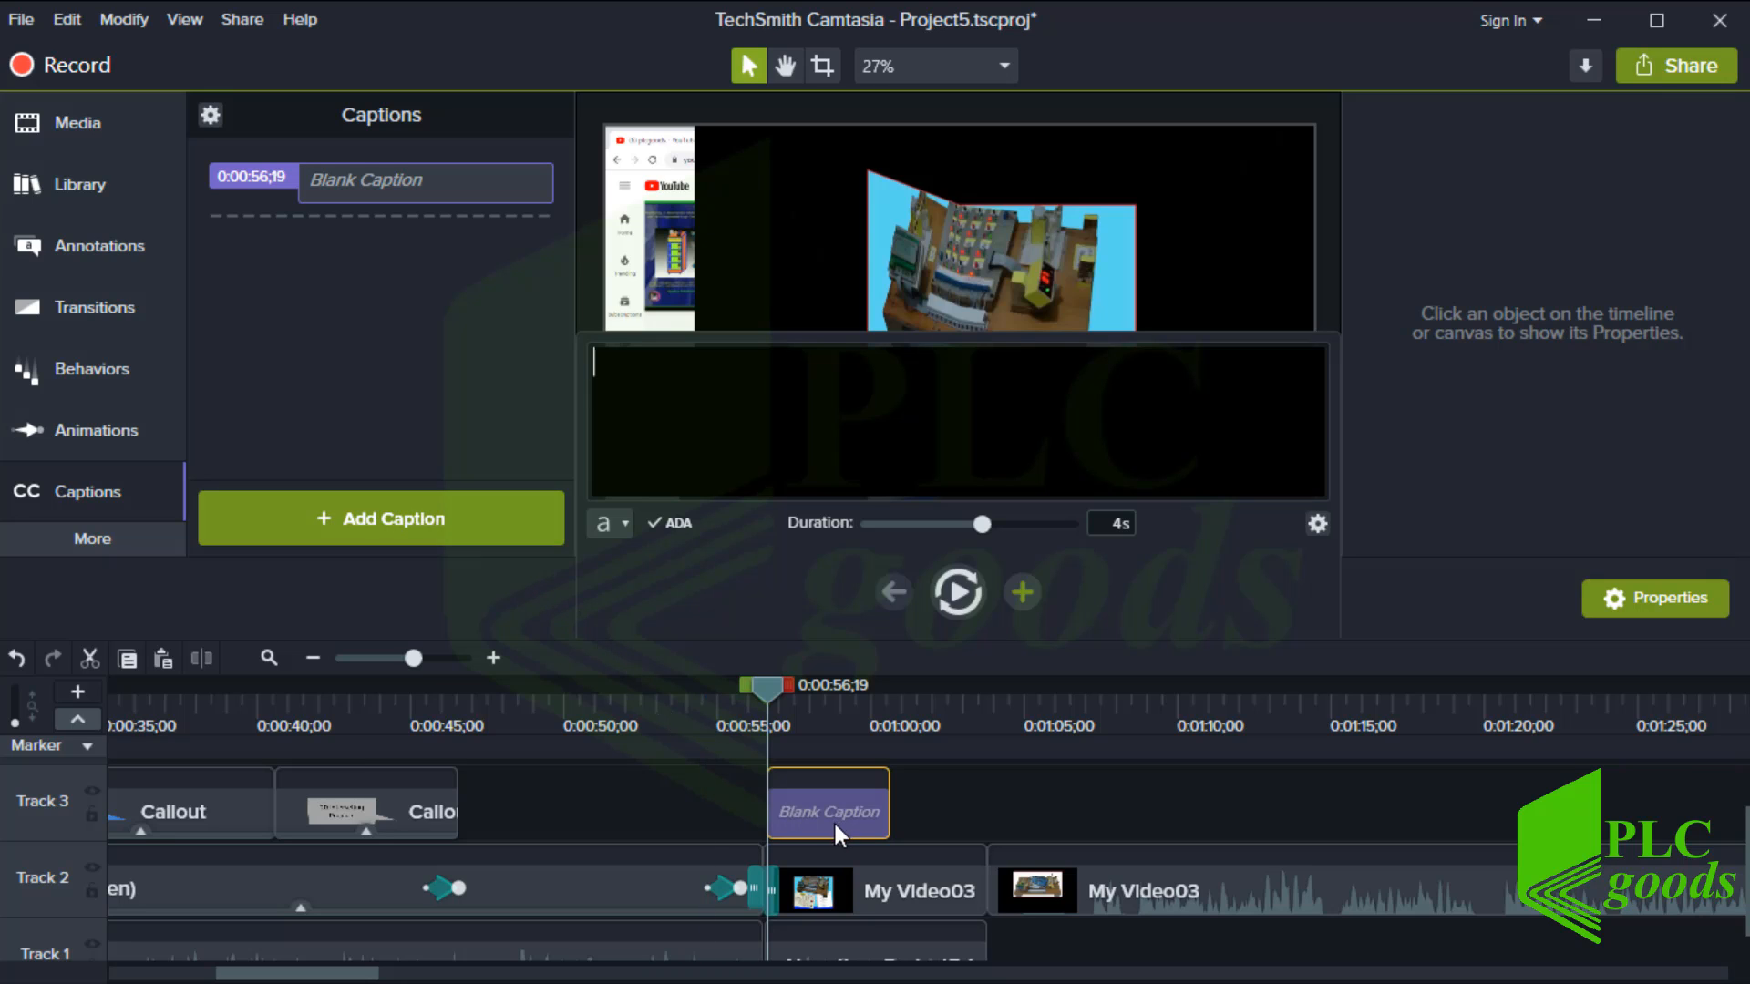
pyautogui.moveTo(833, 820); pyautogui.dragTo(833, 752)
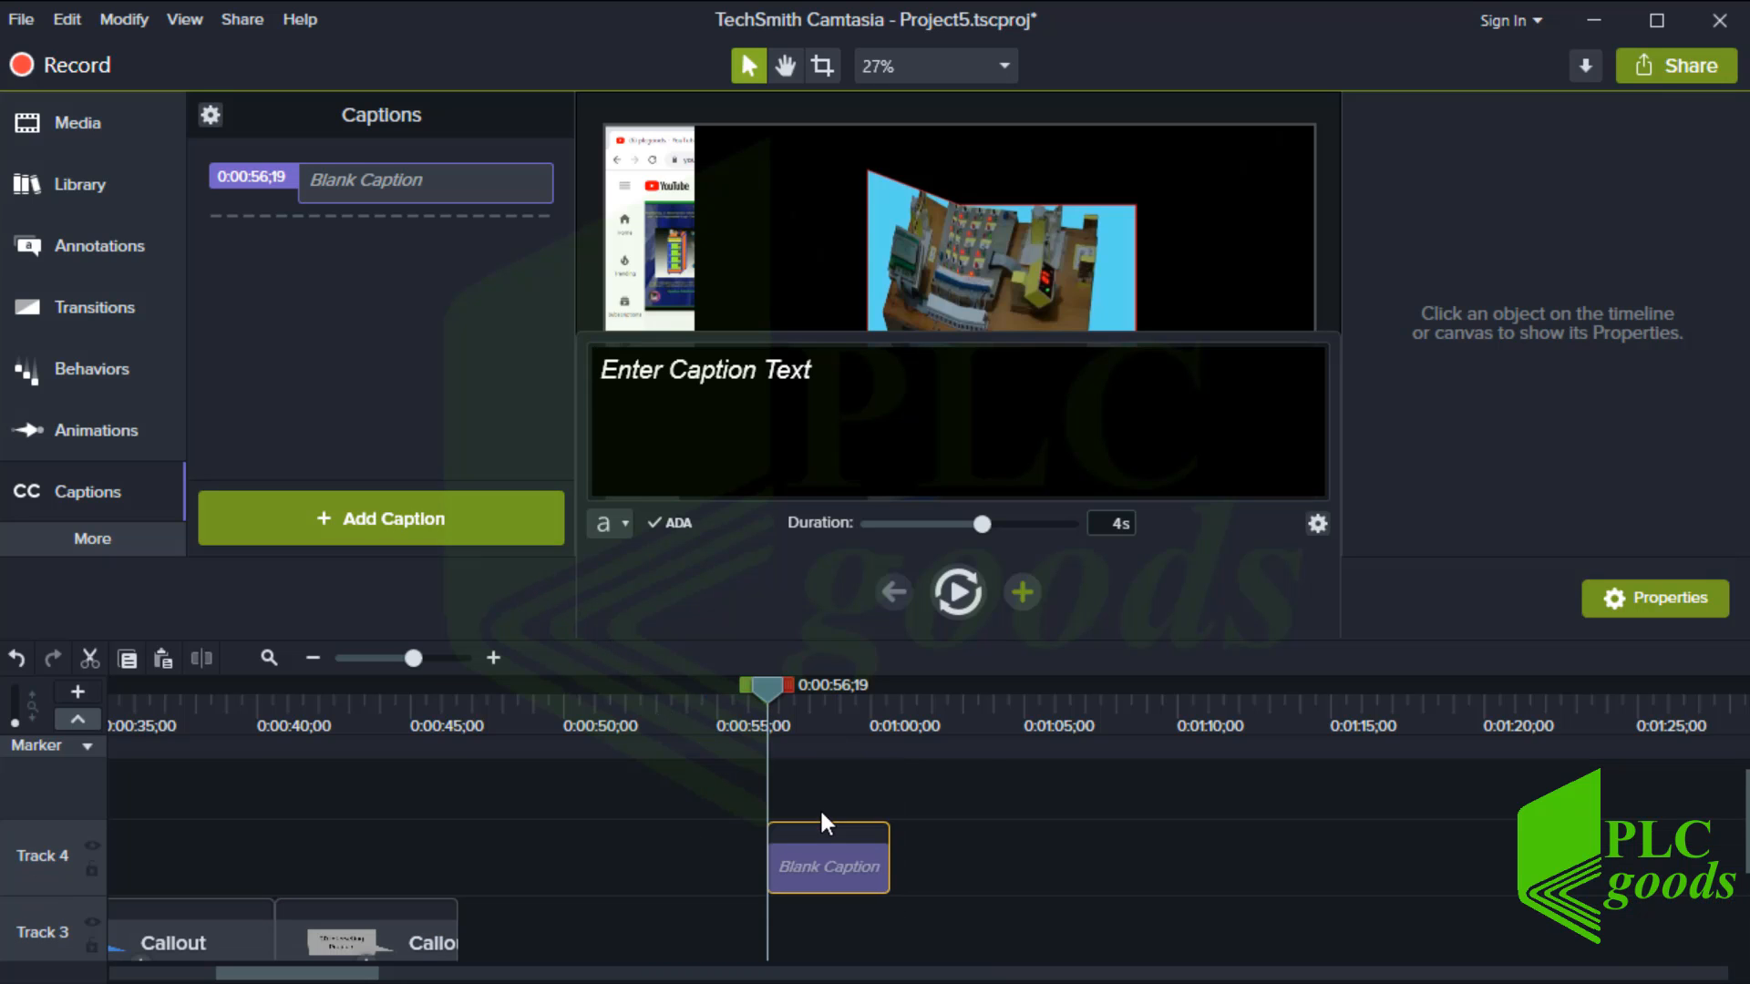
# - Paste "simple Arduino Mega 2560 controller based Automated Car Parking System" as the caption text and preview it
pyautogui.click(695, 371)
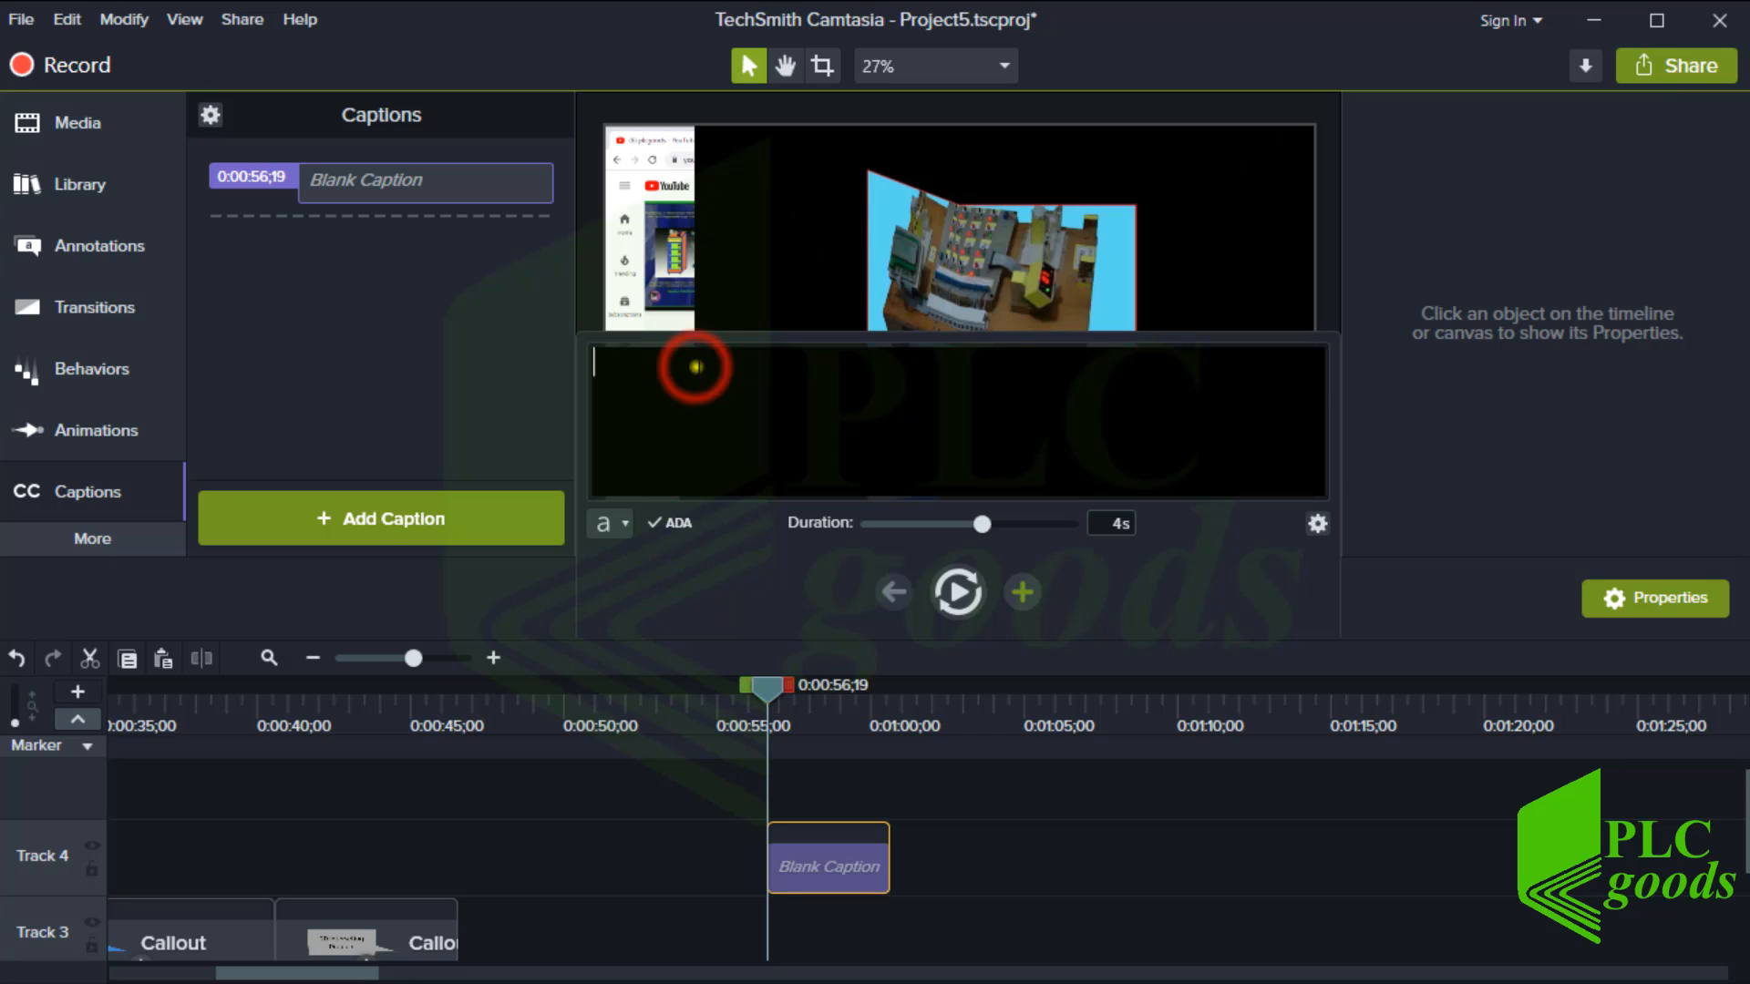
pyautogui.rightClick(715, 390)
pyautogui.click(756, 450)
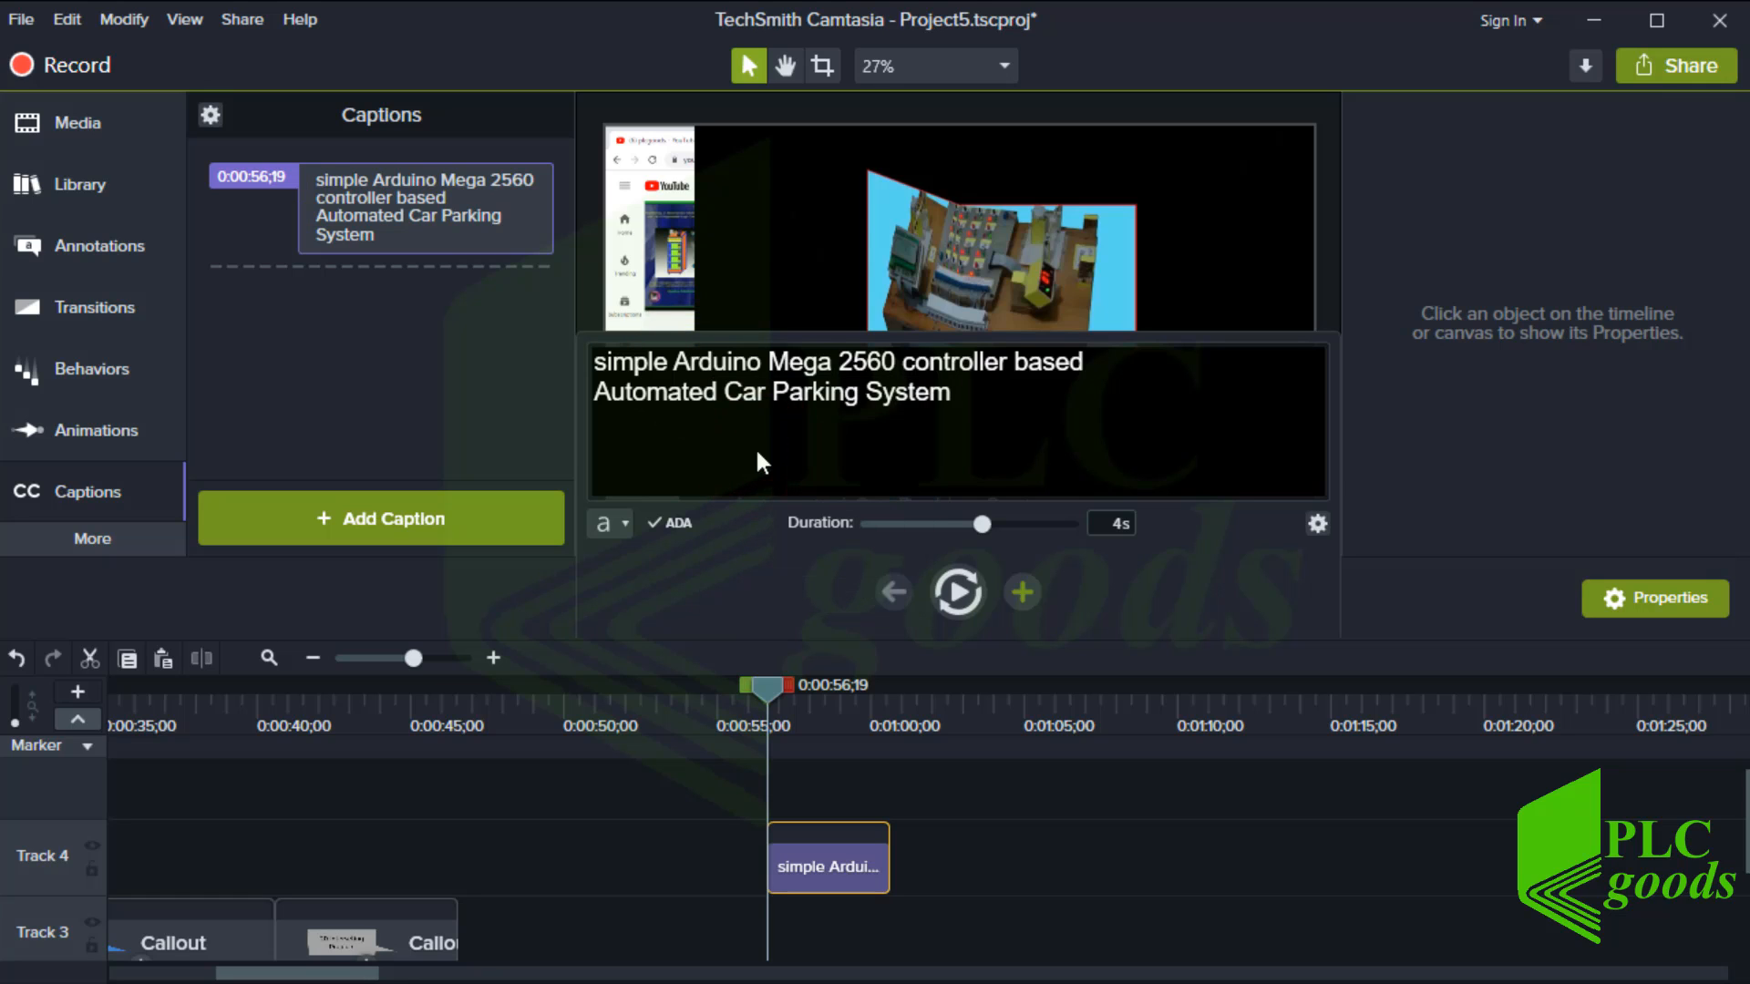
pyautogui.click(736, 866)
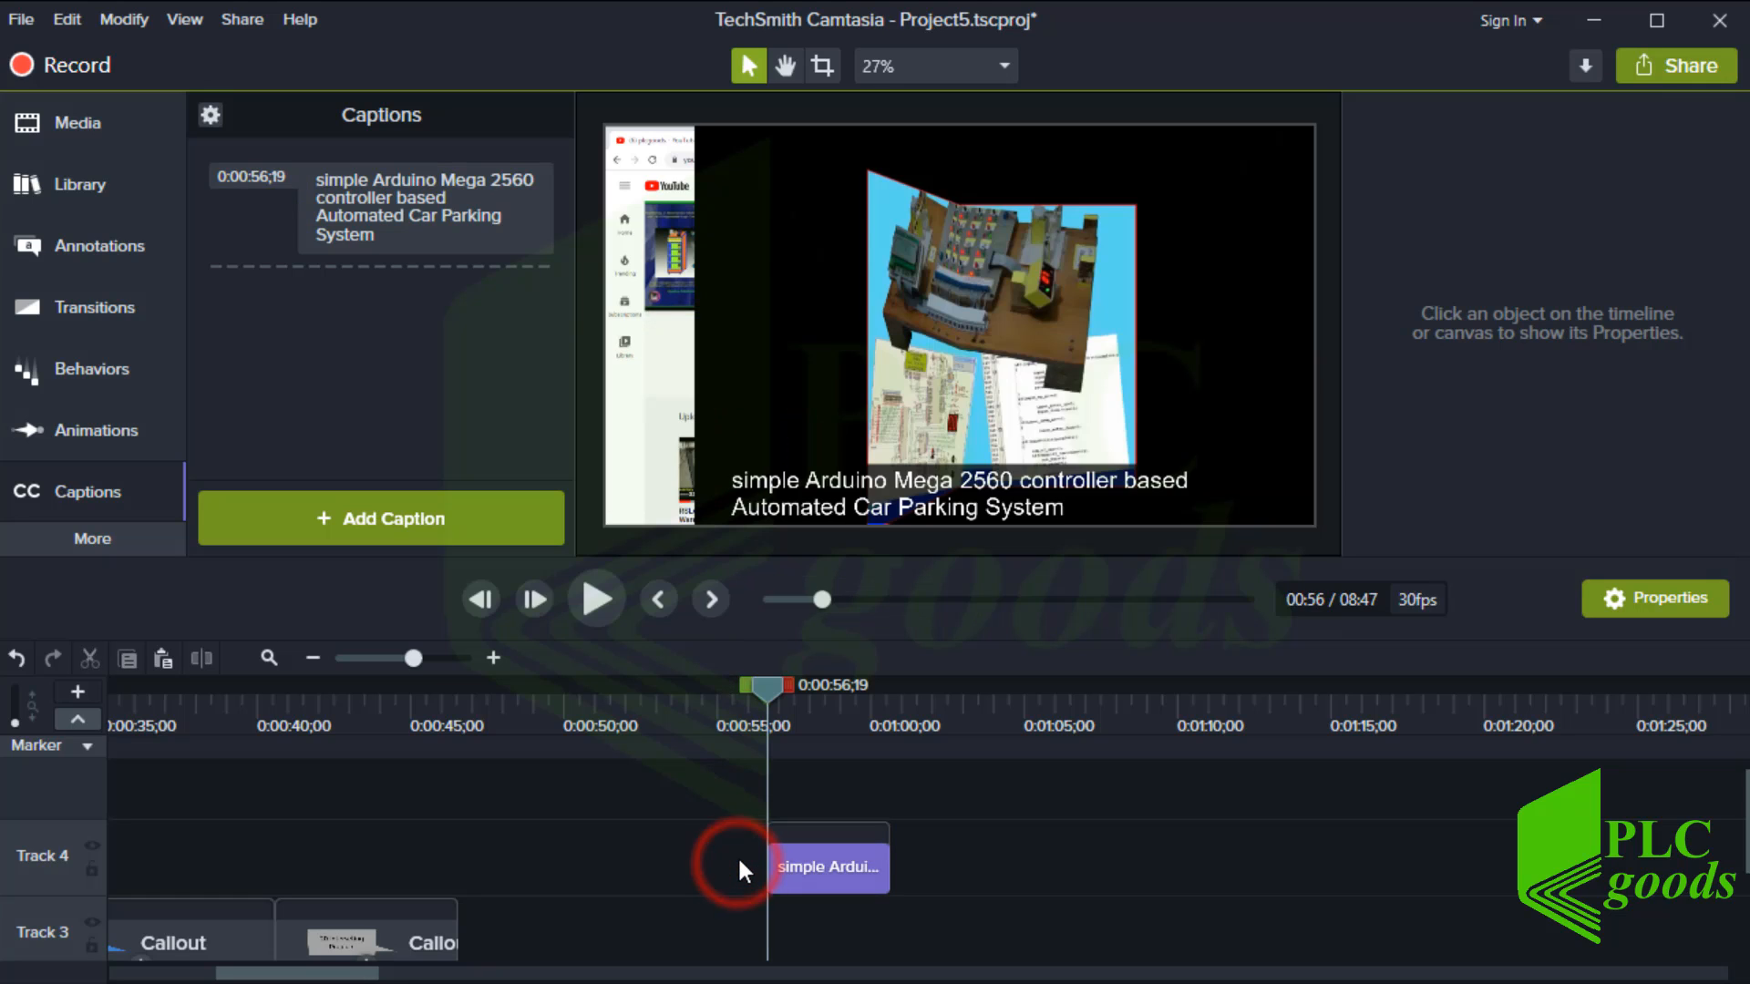
pyautogui.click(608, 605)
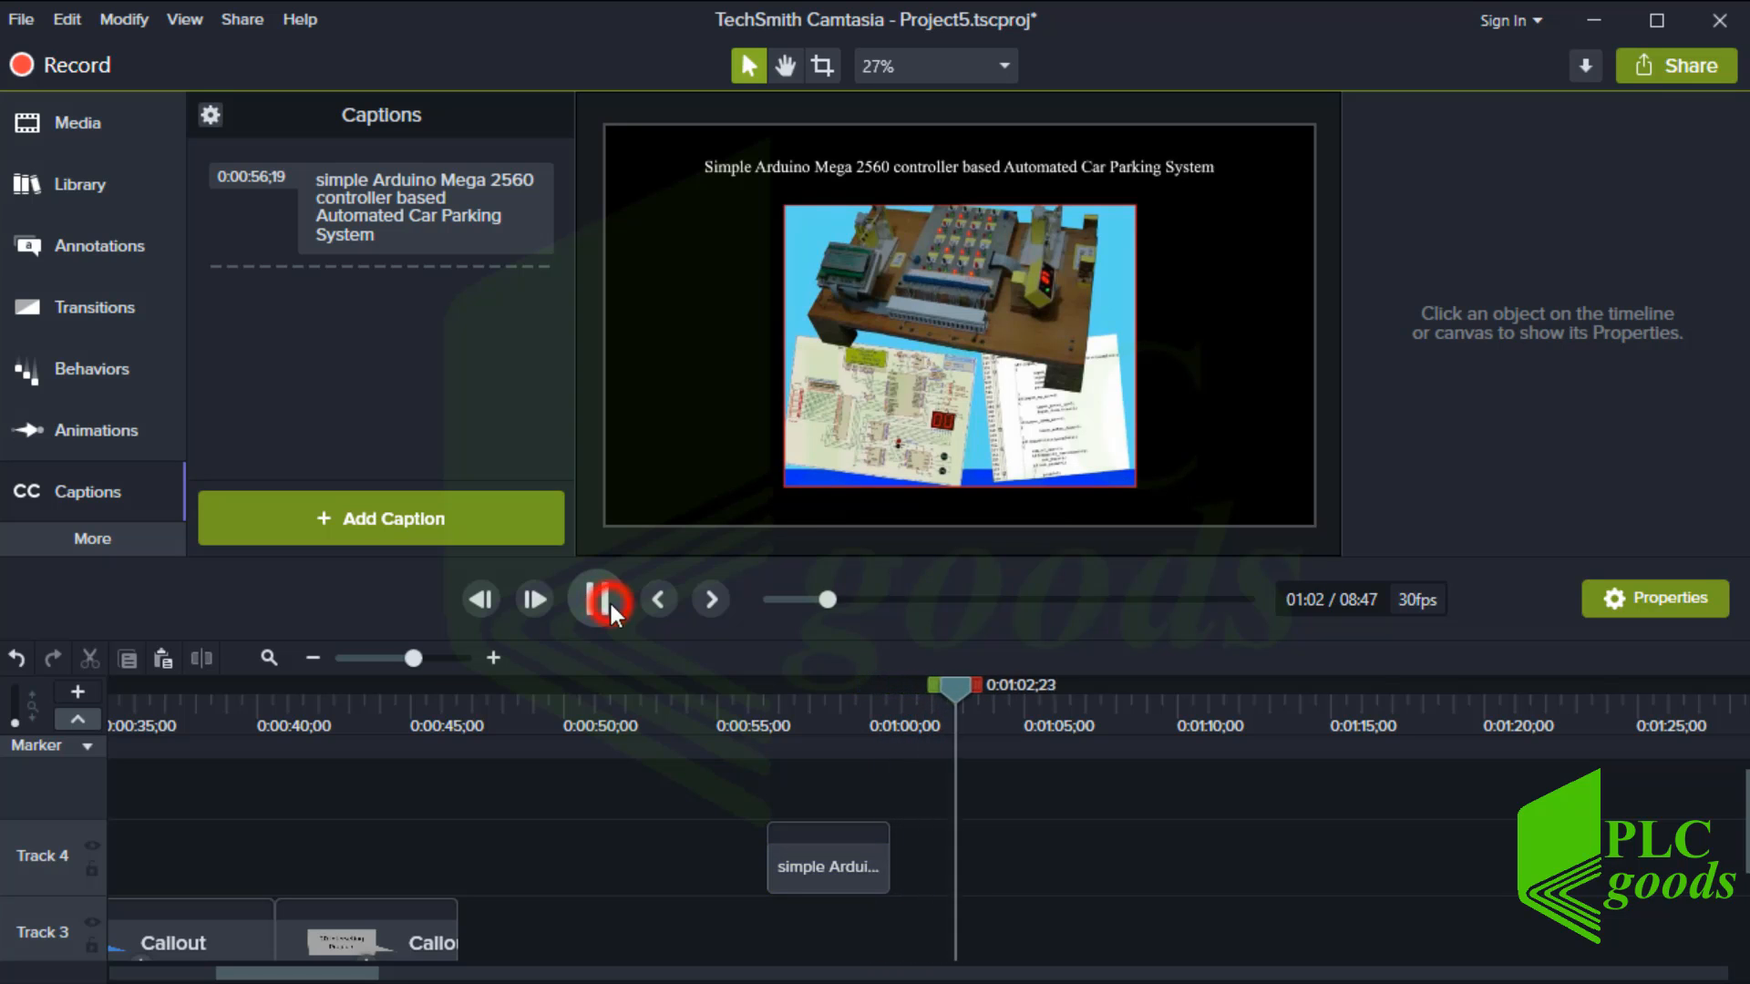
pyautogui.click(608, 600)
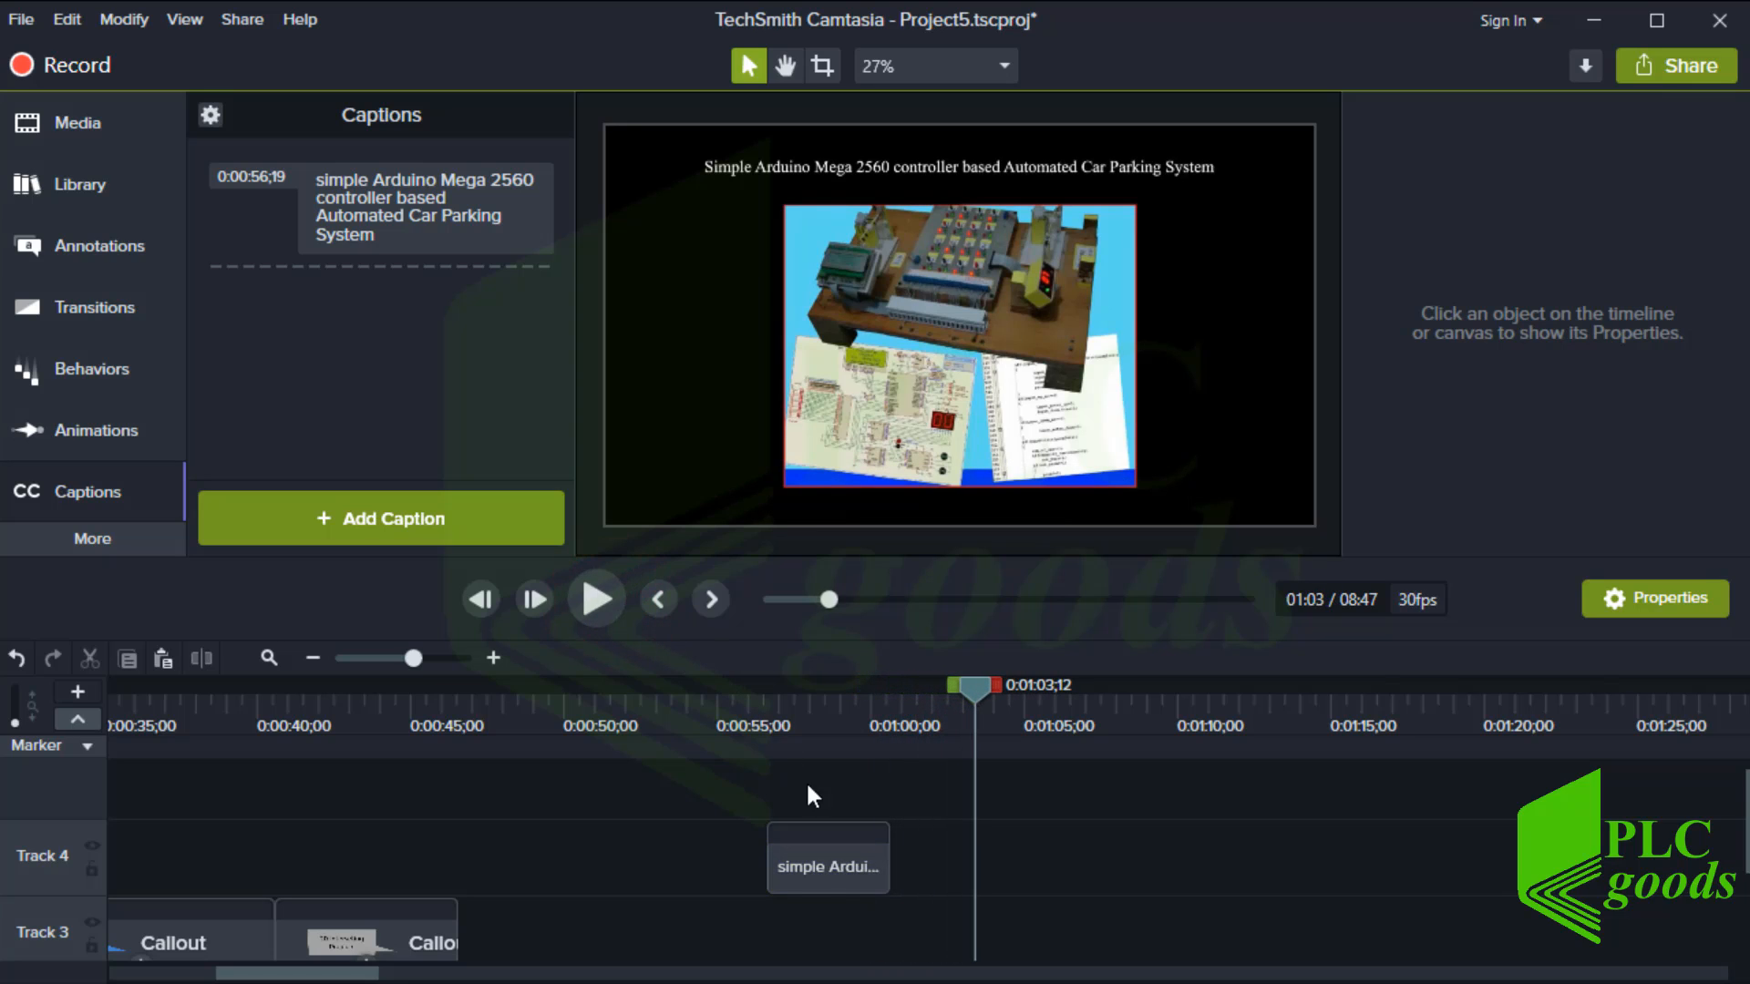
# - Extend the caption on Track 4 to 7.2 seconds and reopen it with the playhead at its start, 0:00:56;19
pyautogui.click(833, 871)
pyautogui.moveTo(890, 872); pyautogui.dragTo(986, 891)
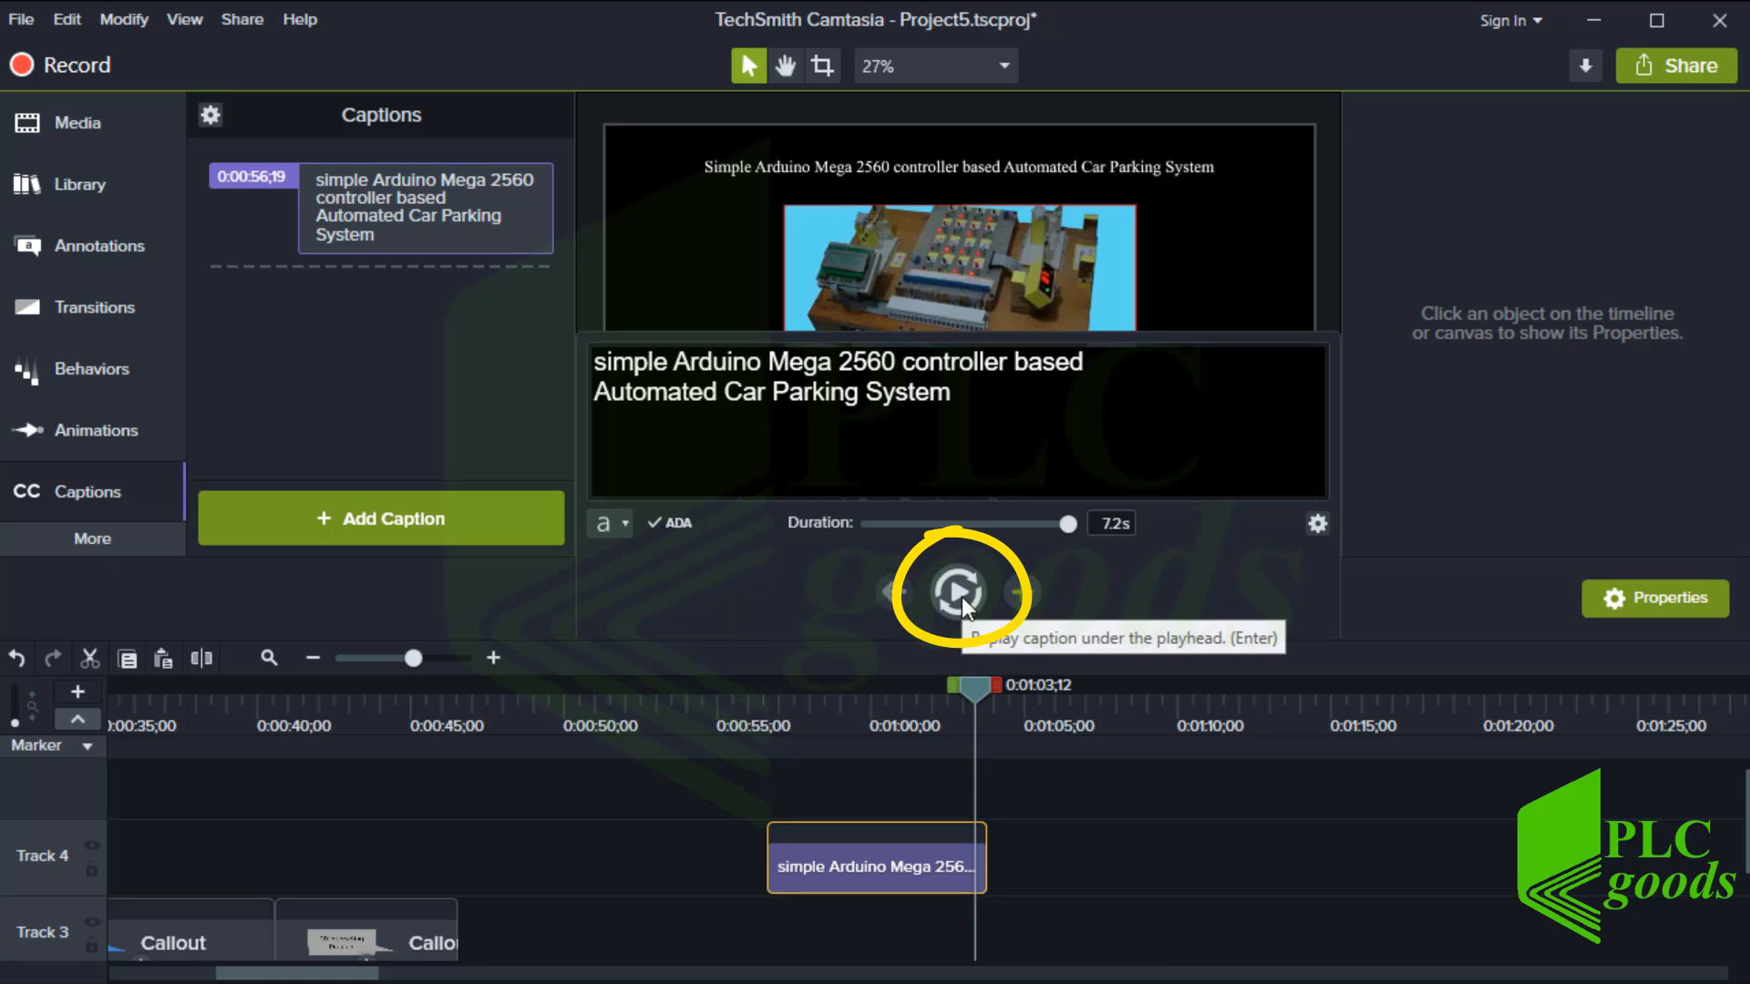
pyautogui.moveTo(993, 685); pyautogui.dragTo(758, 698)
pyautogui.click(848, 875)
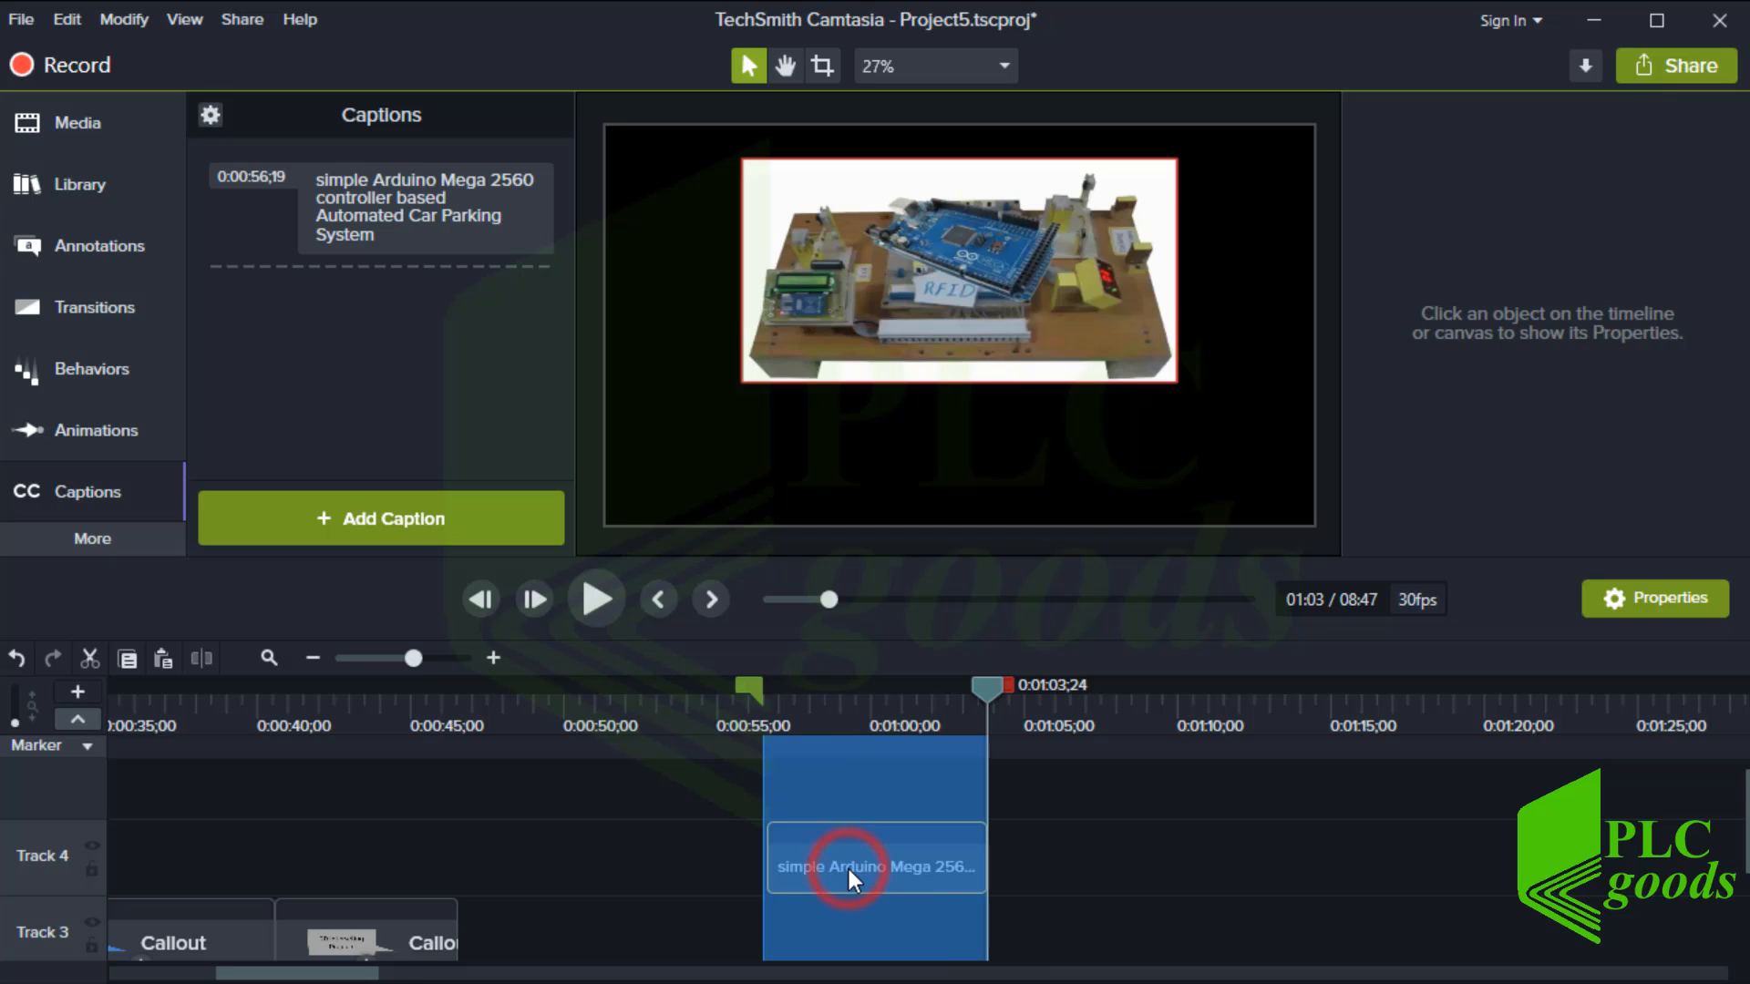
pyautogui.doubleClick(847, 874)
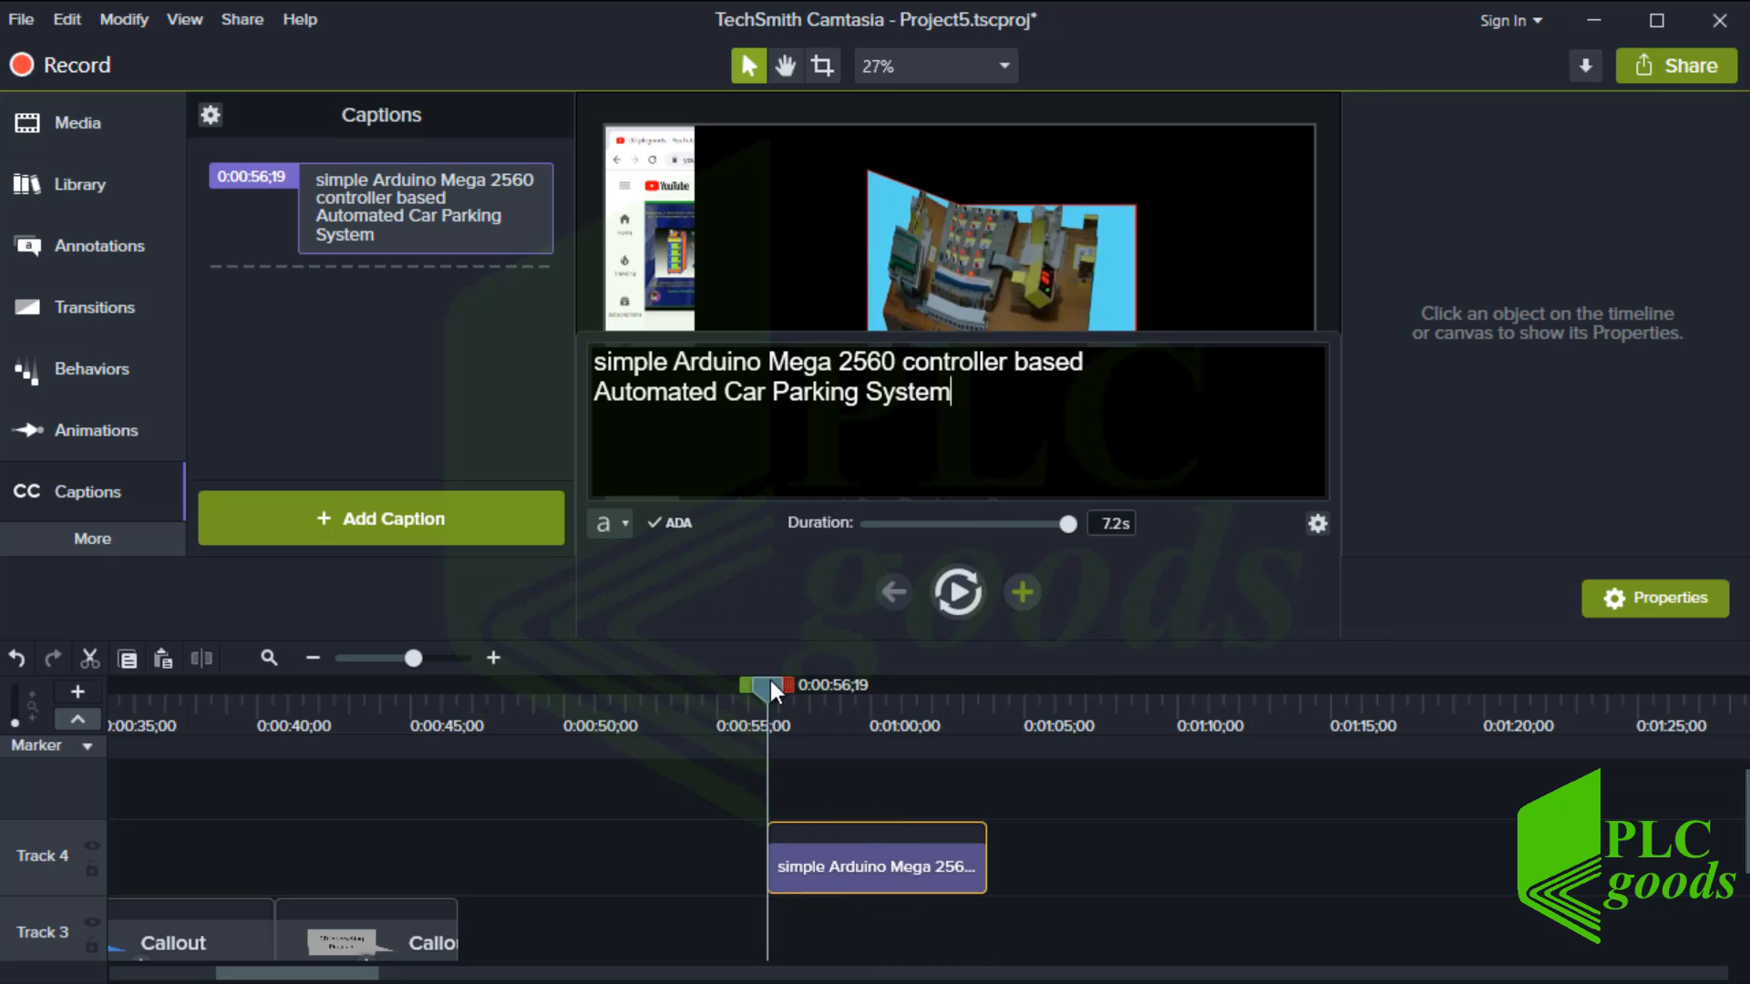
# - Add a second caption at 0:01:03;24 with the text "this is an important ..."
pyautogui.moveTo(768, 690); pyautogui.dragTo(978, 690)
pyautogui.click(1021, 592)
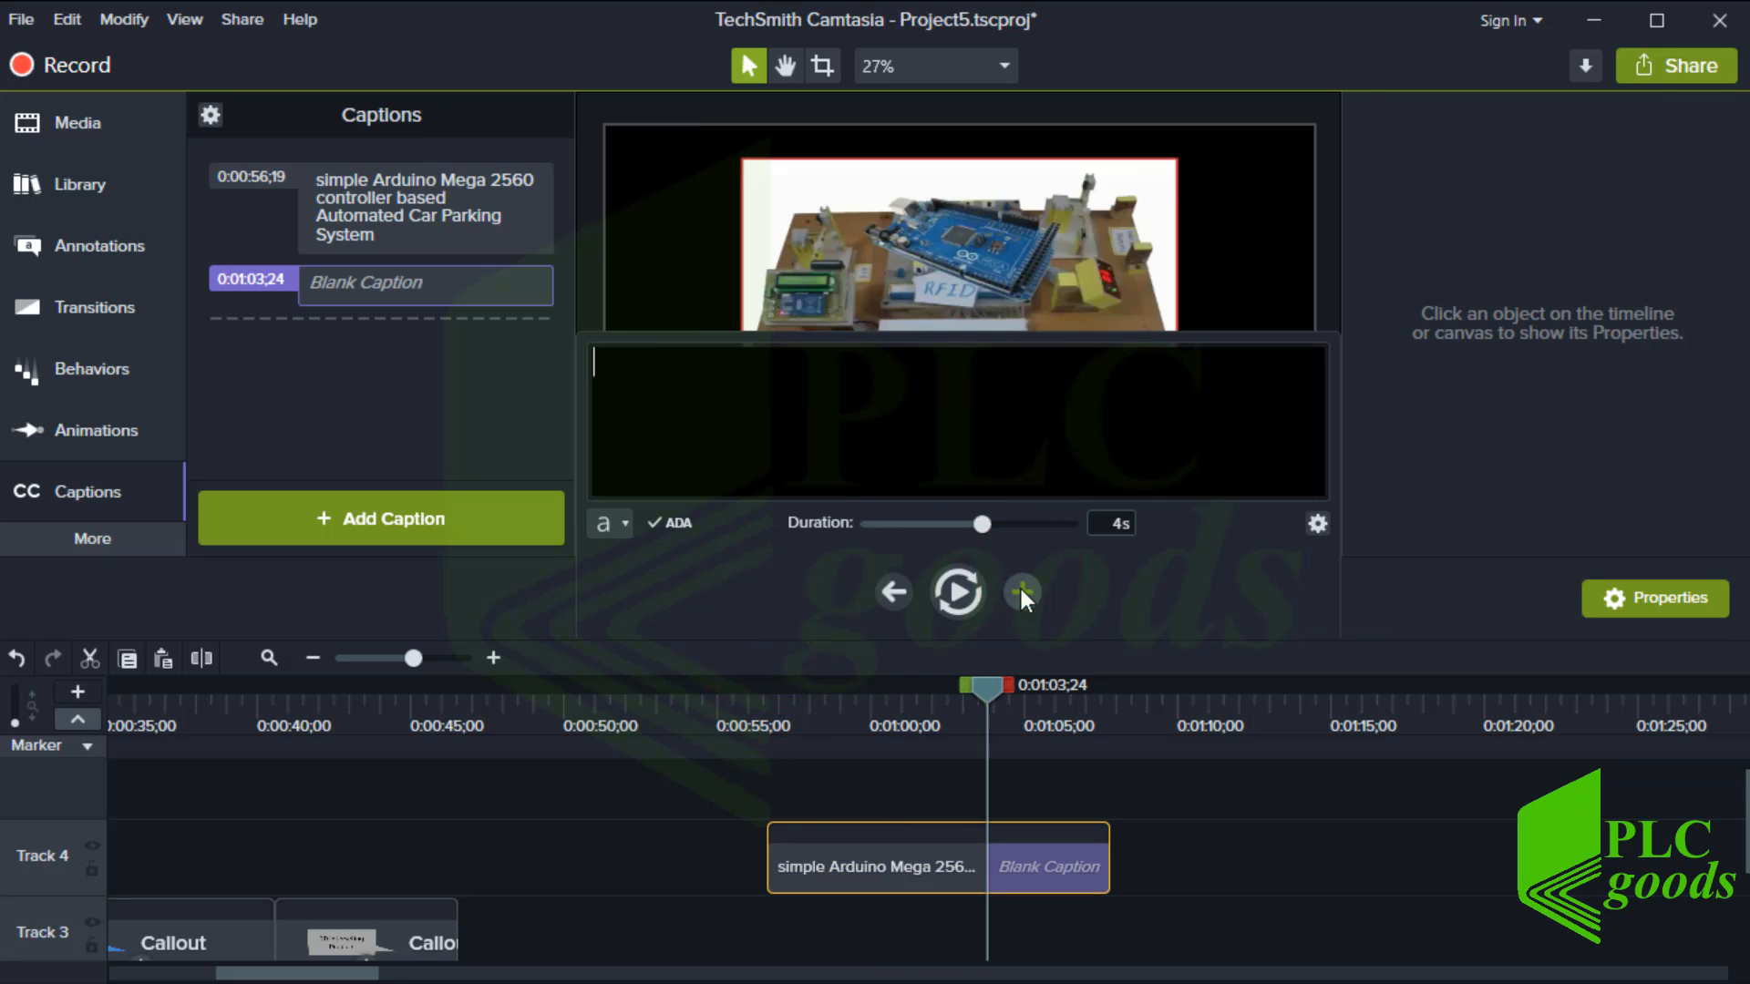
pyautogui.write('th')
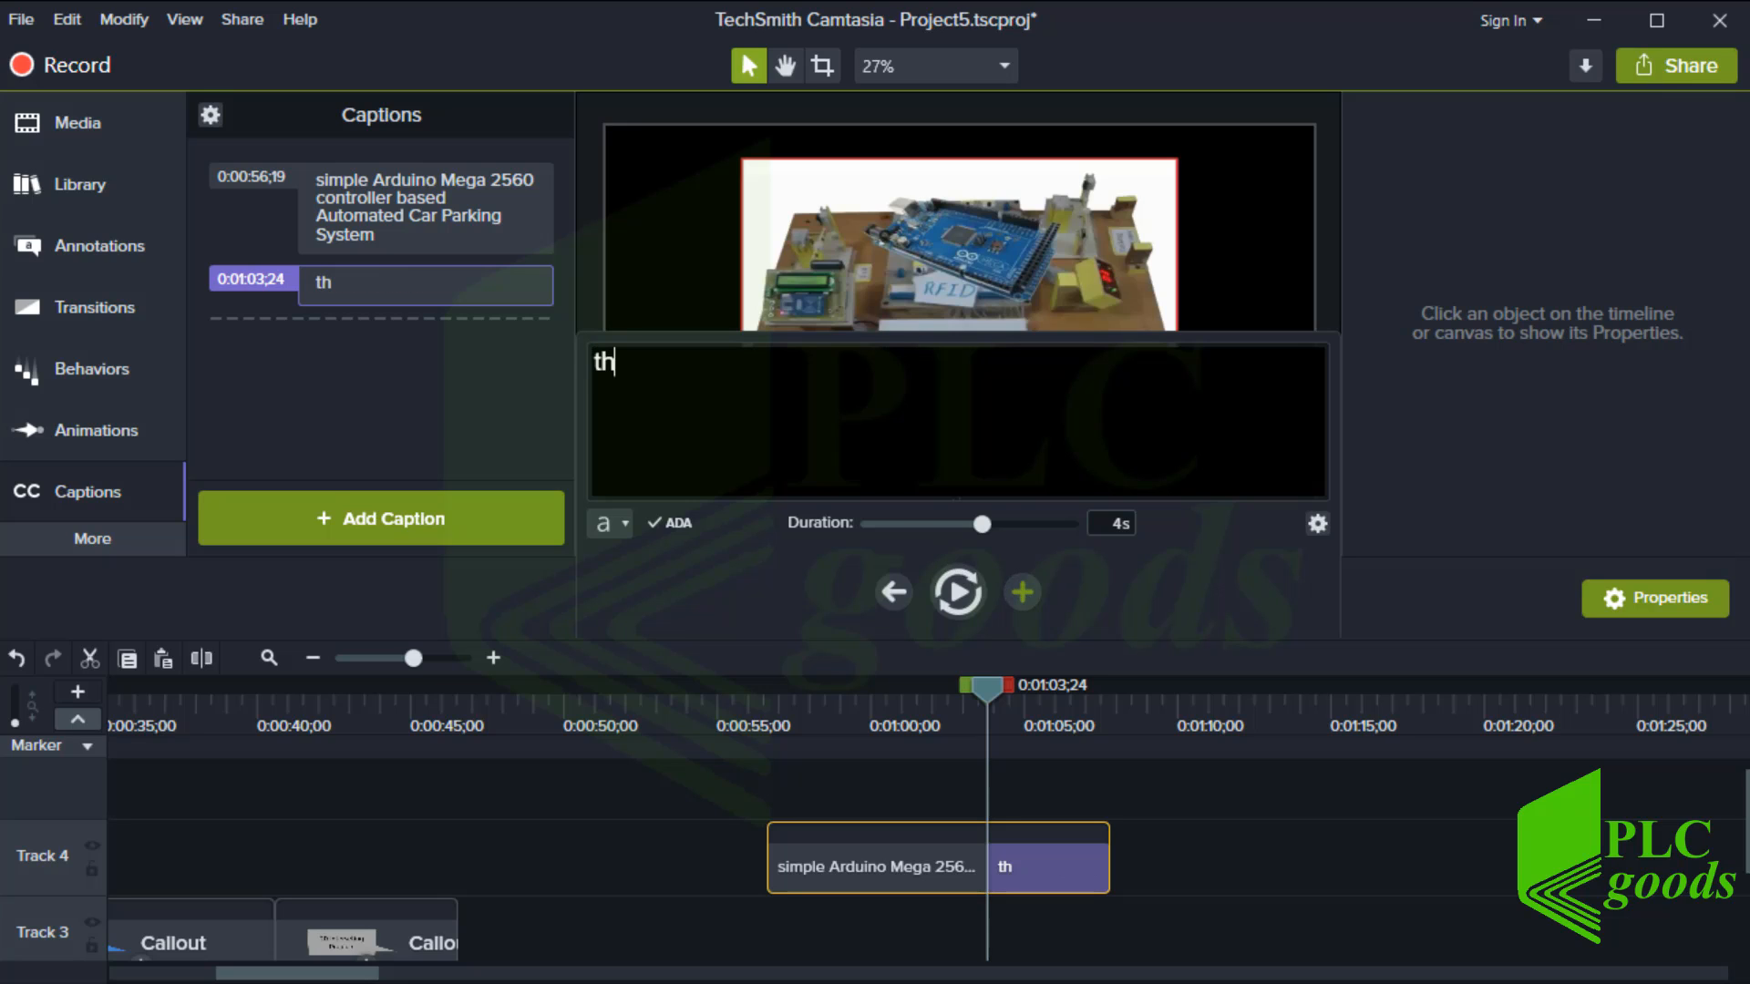
pyautogui.write('is is  a')
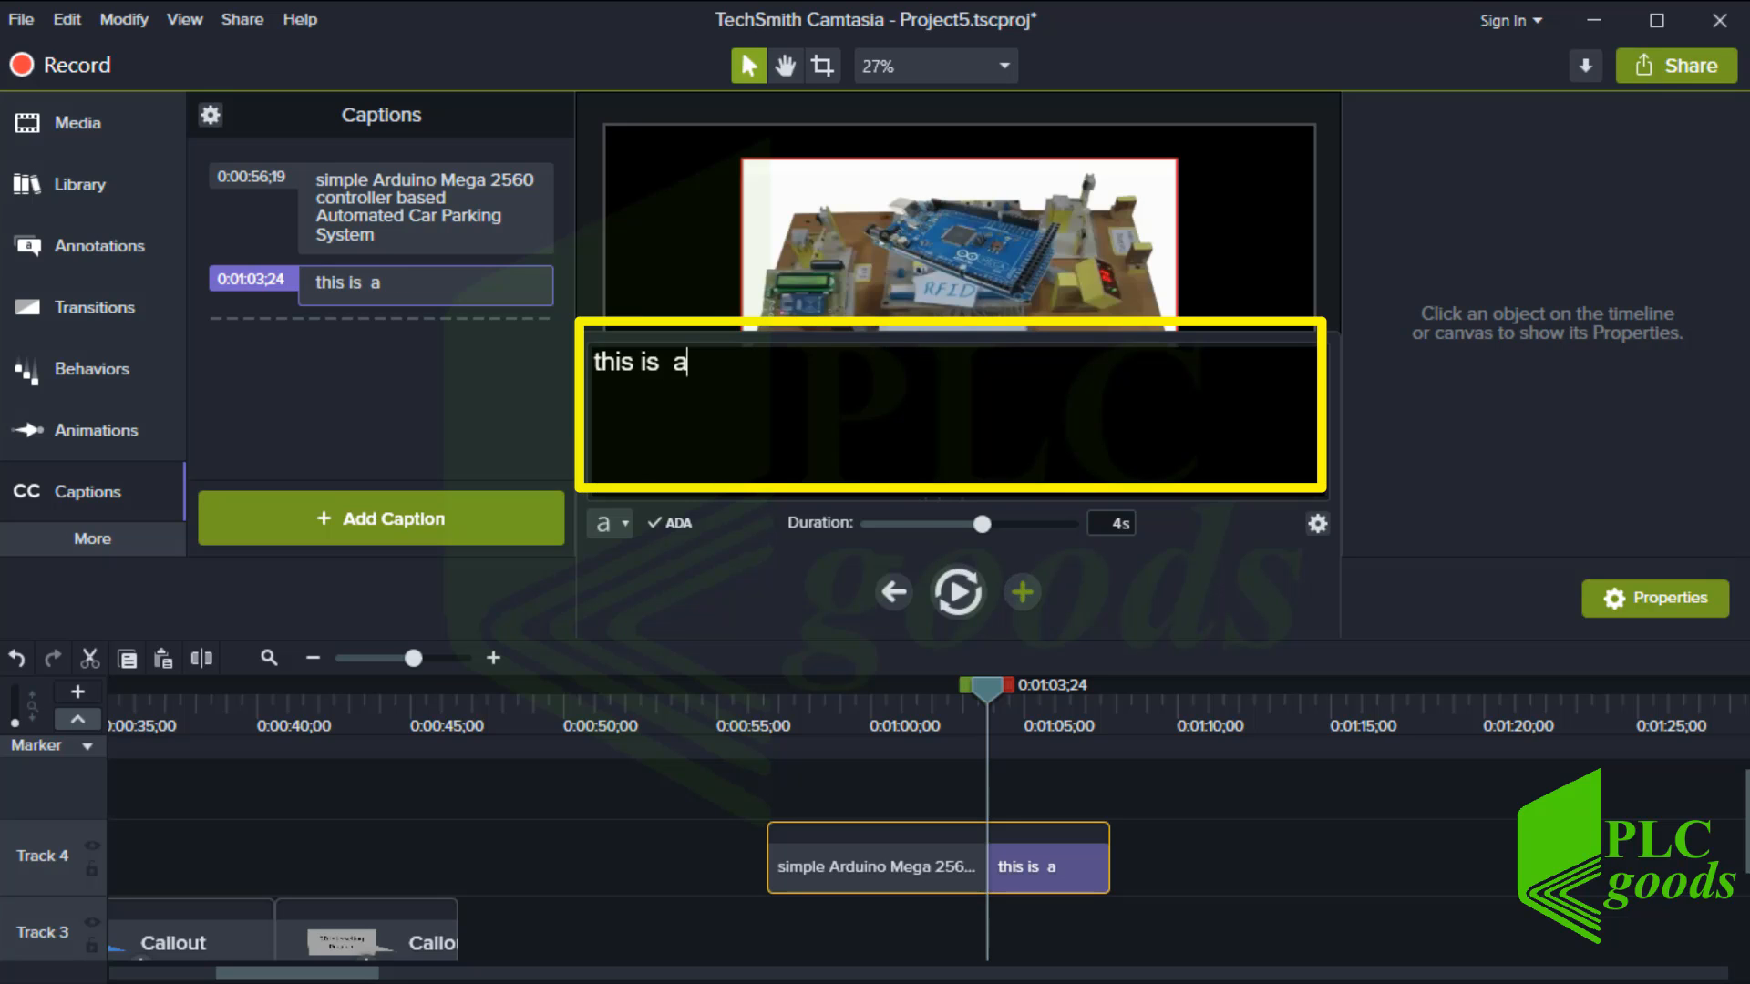
pyautogui.write('n imp')
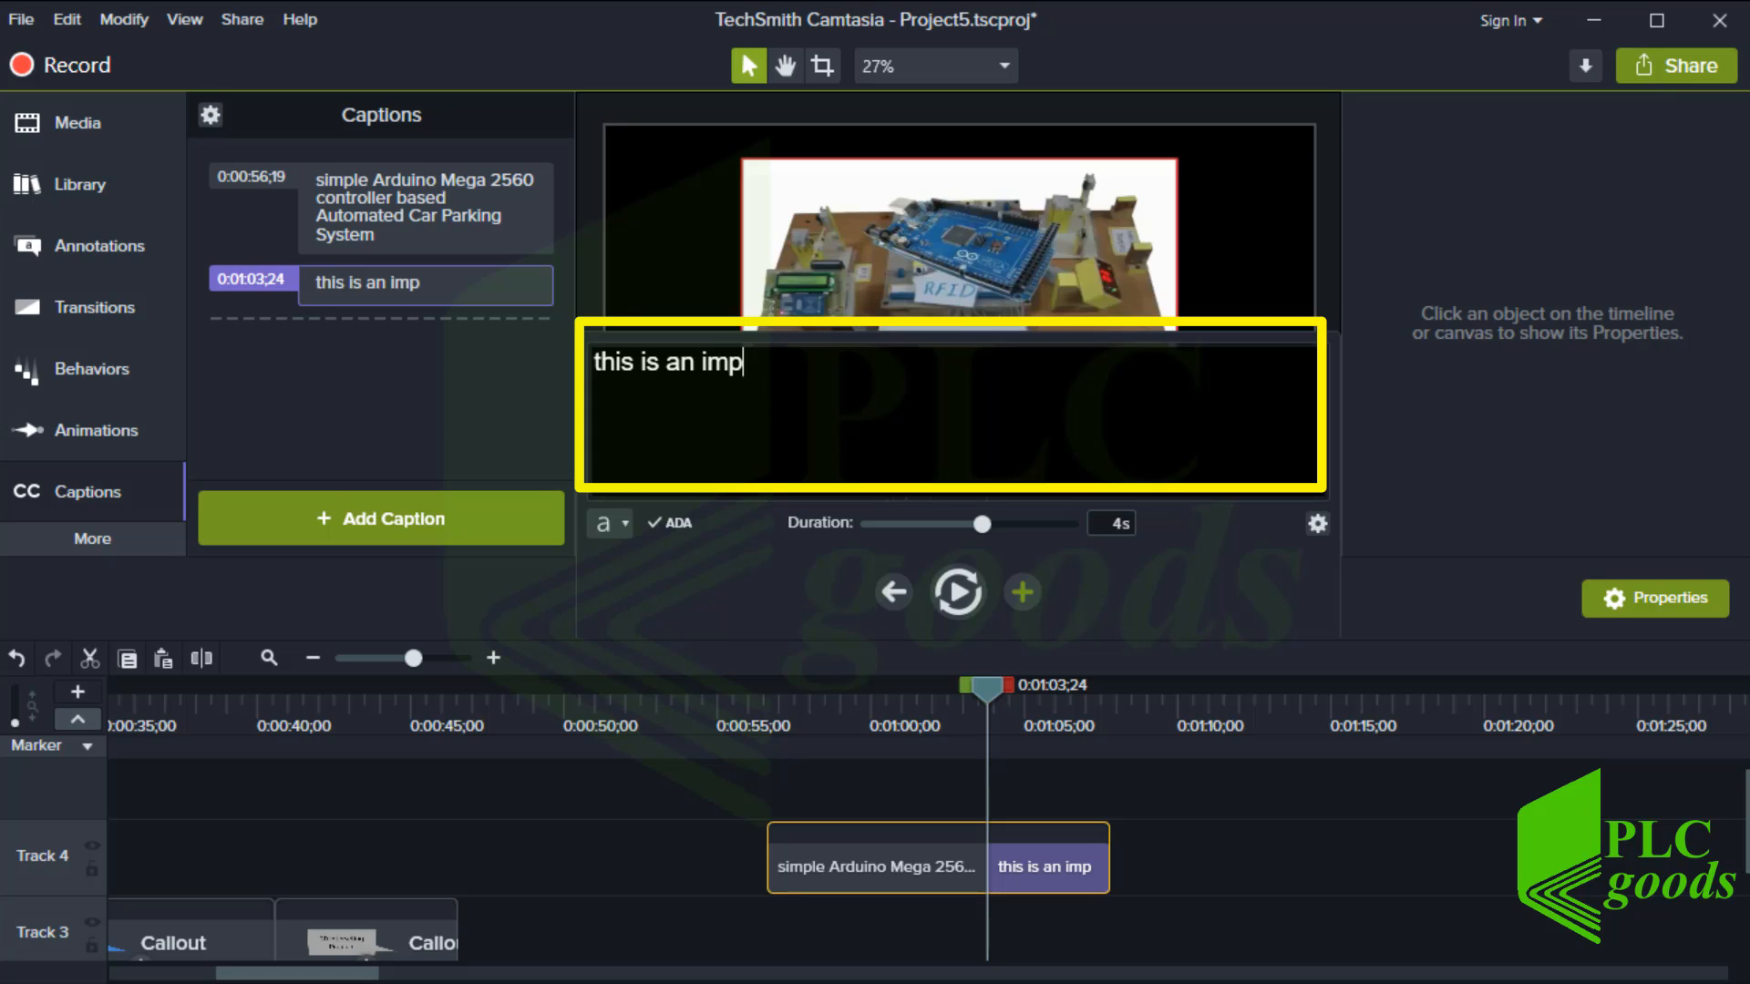
pyautogui.write('ortant ...')
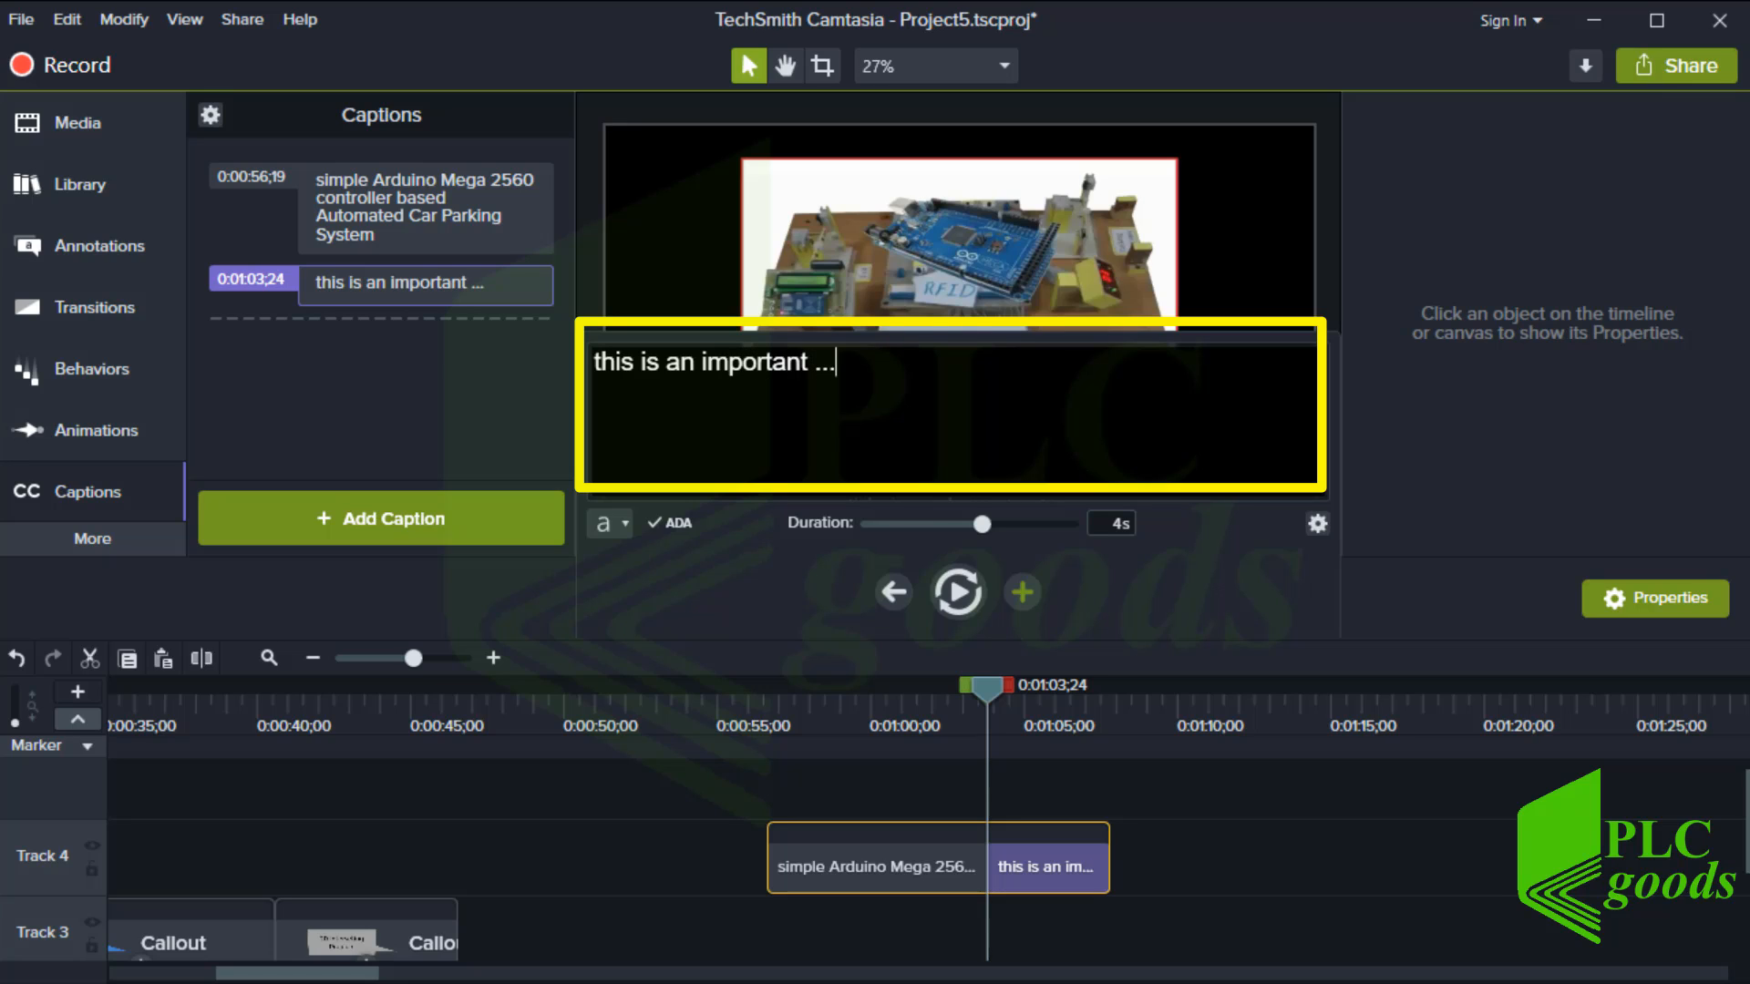
# - Set the caption font size to 92 and its text color to red (#F70000)
pyautogui.moveTo(836, 369); pyautogui.dragTo(617, 365)
pyautogui.click(614, 523)
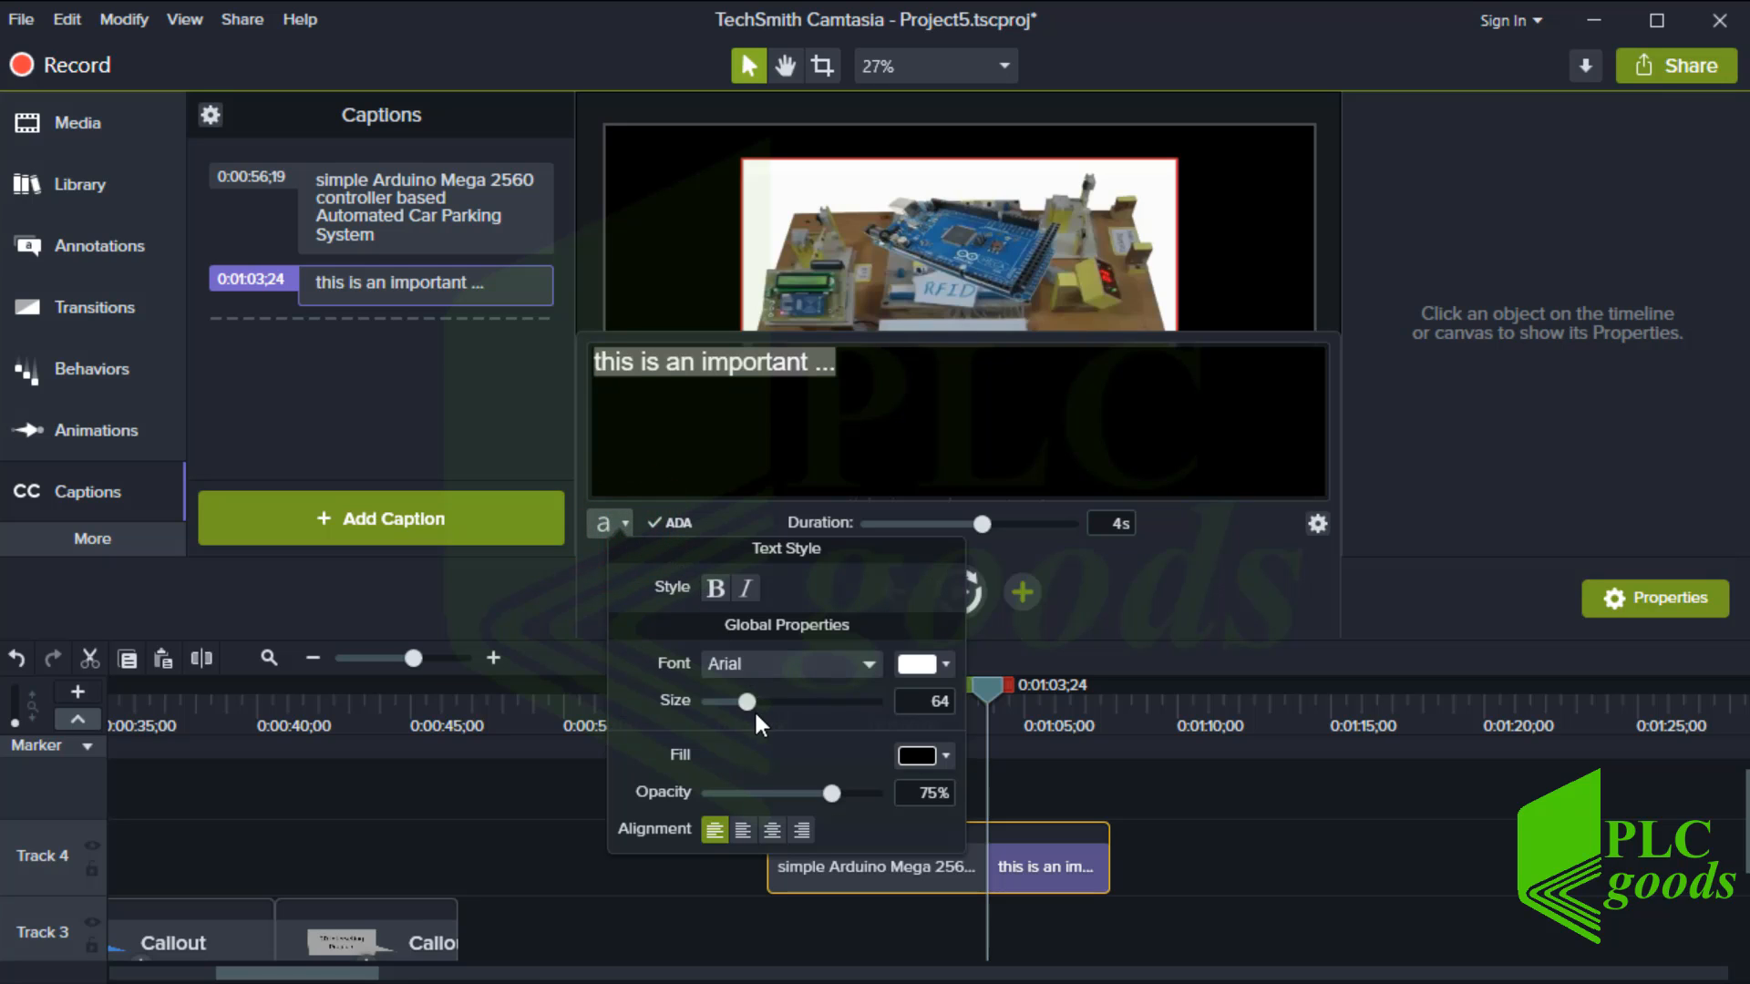
pyautogui.moveTo(747, 702); pyautogui.dragTo(770, 717)
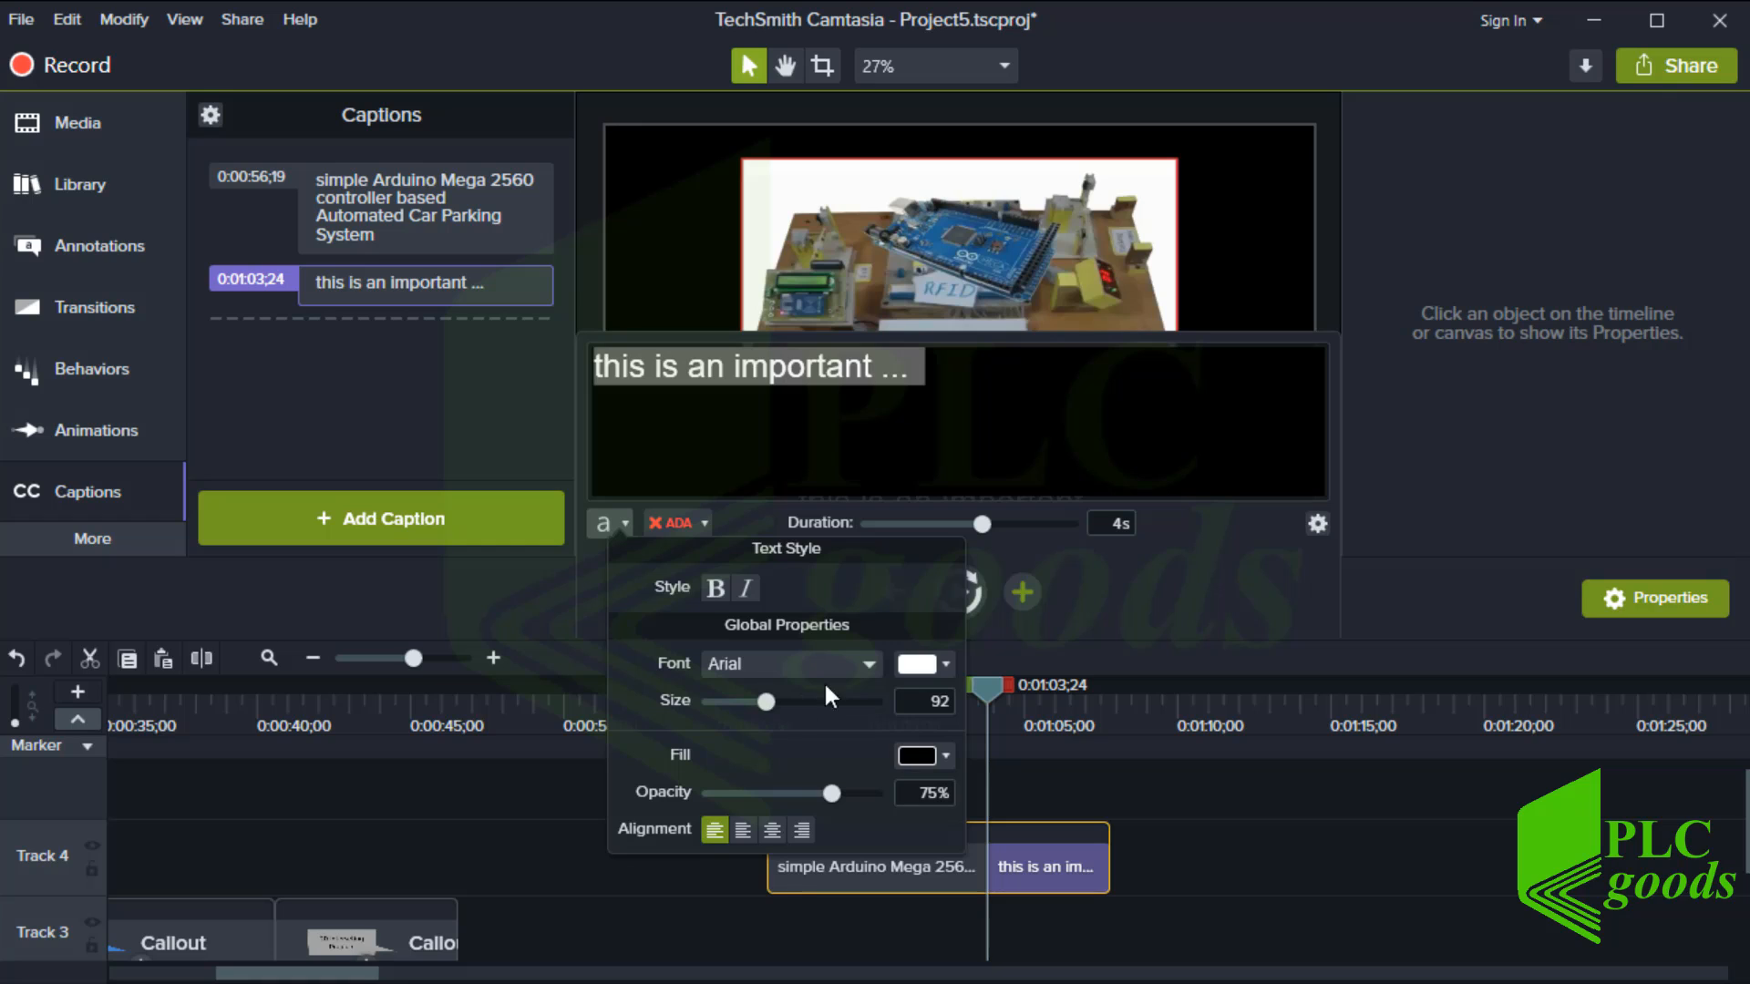
pyautogui.click(939, 665)
pyautogui.moveTo(969, 785); pyautogui.dragTo(984, 785)
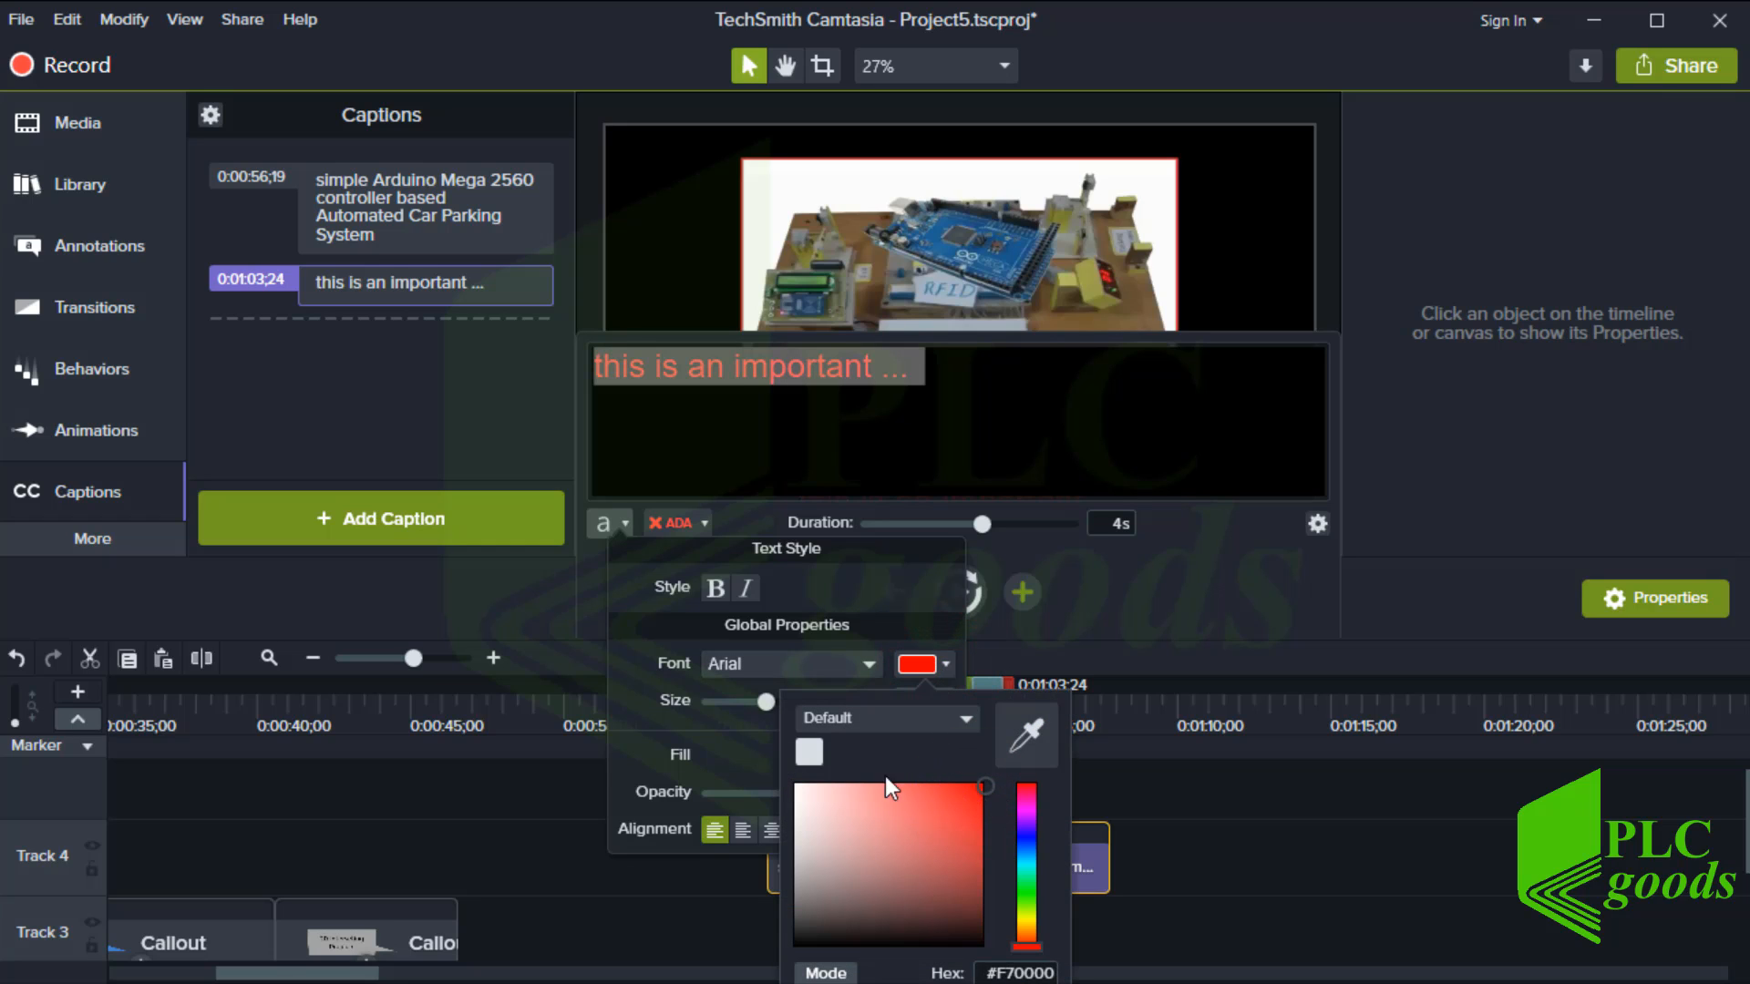
pyautogui.click(728, 764)
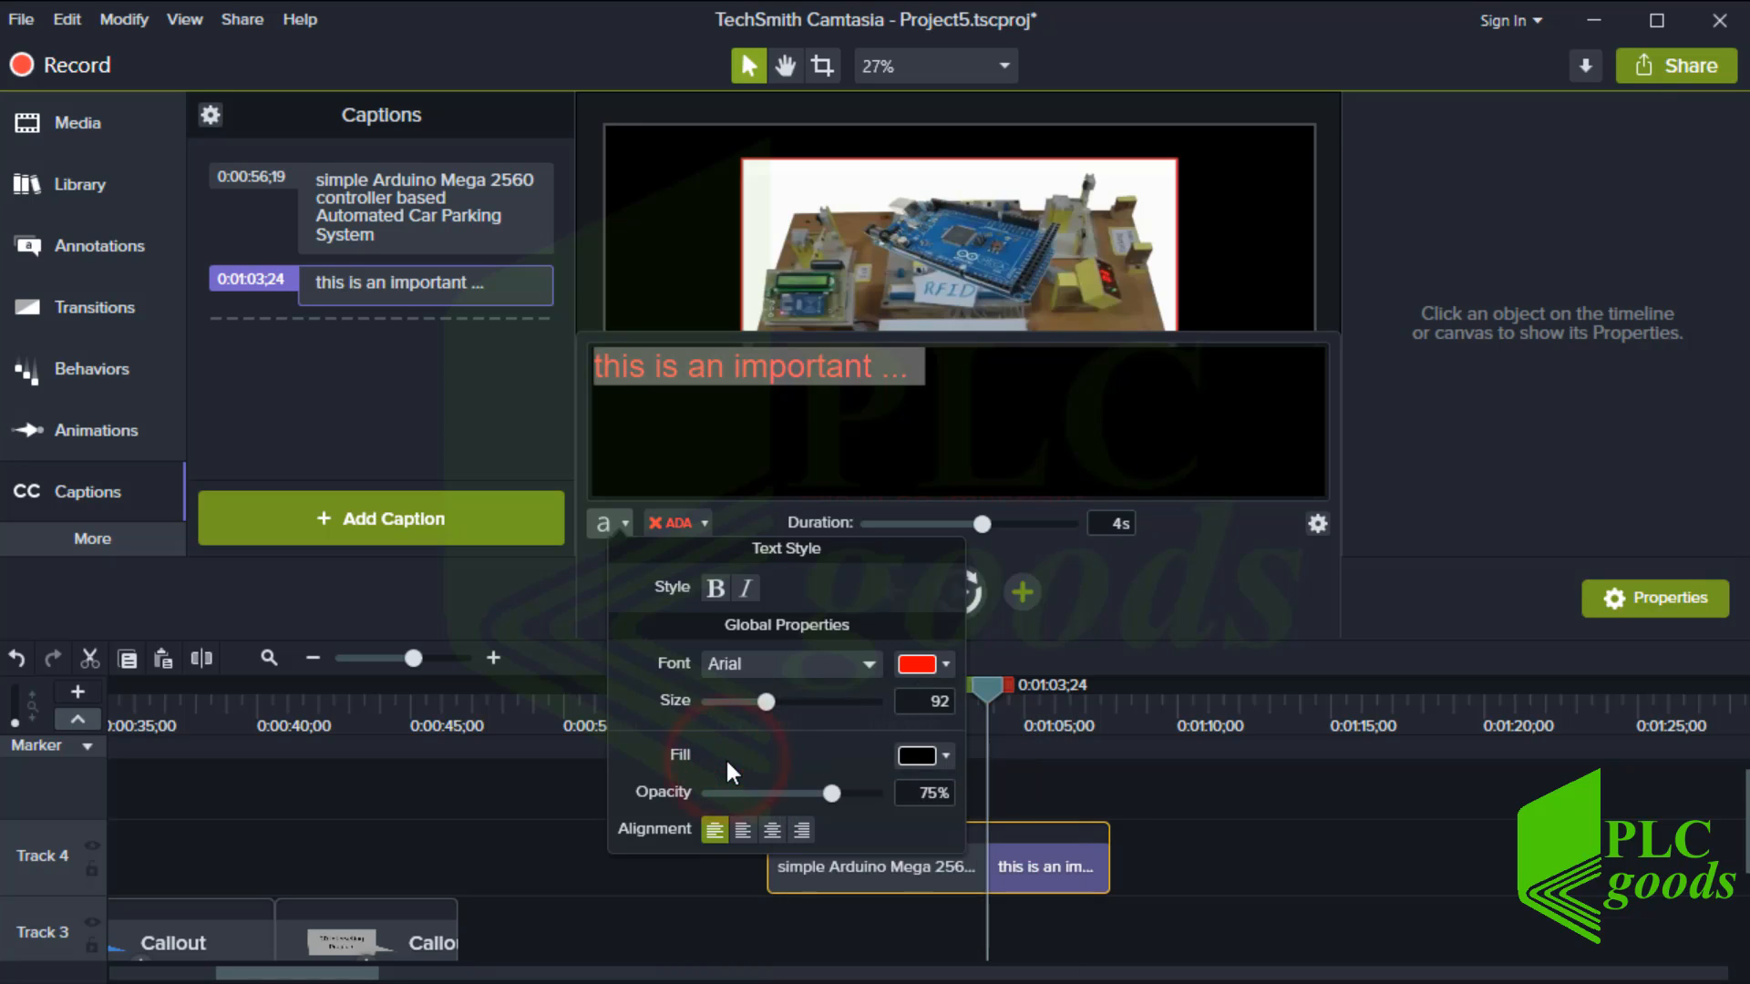
# - Center-align the caption text and set the caption background opacity to 67%
pyautogui.click(771, 829)
pyautogui.moveTo(831, 793)
pyautogui.mouseDown()
pyautogui.moveTo(766, 794)
pyautogui.moveTo(826, 794)
pyautogui.mouseUp()
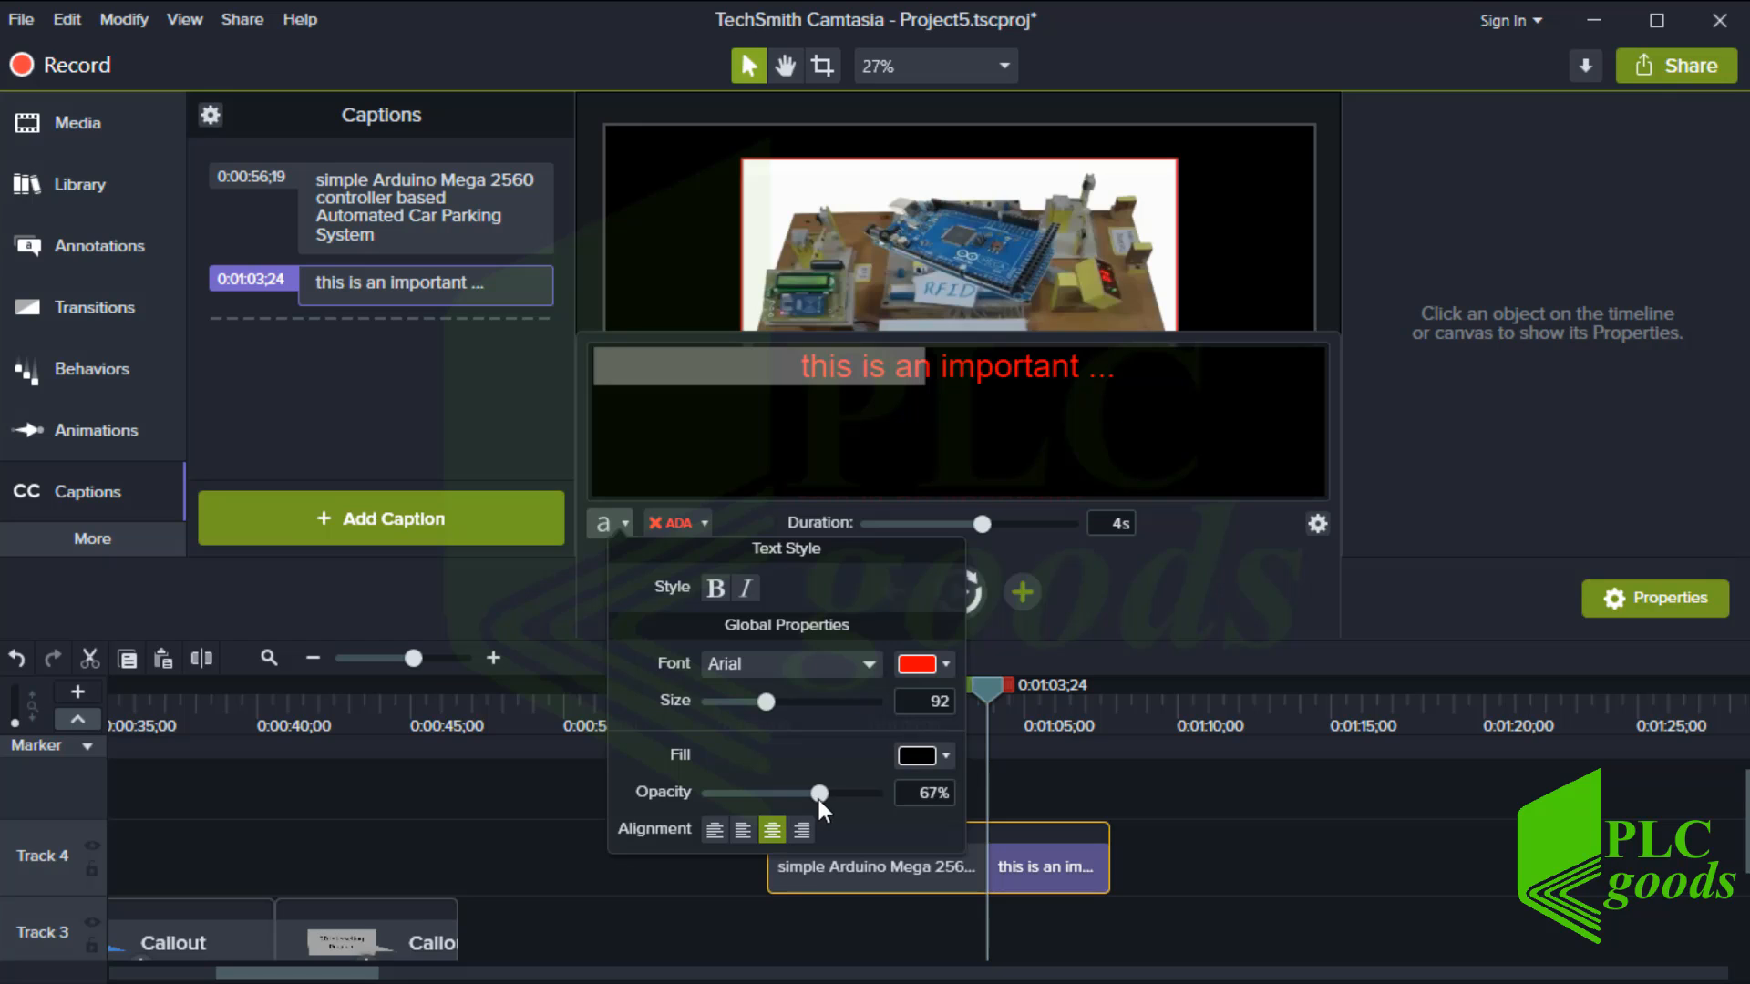
pyautogui.click(1018, 806)
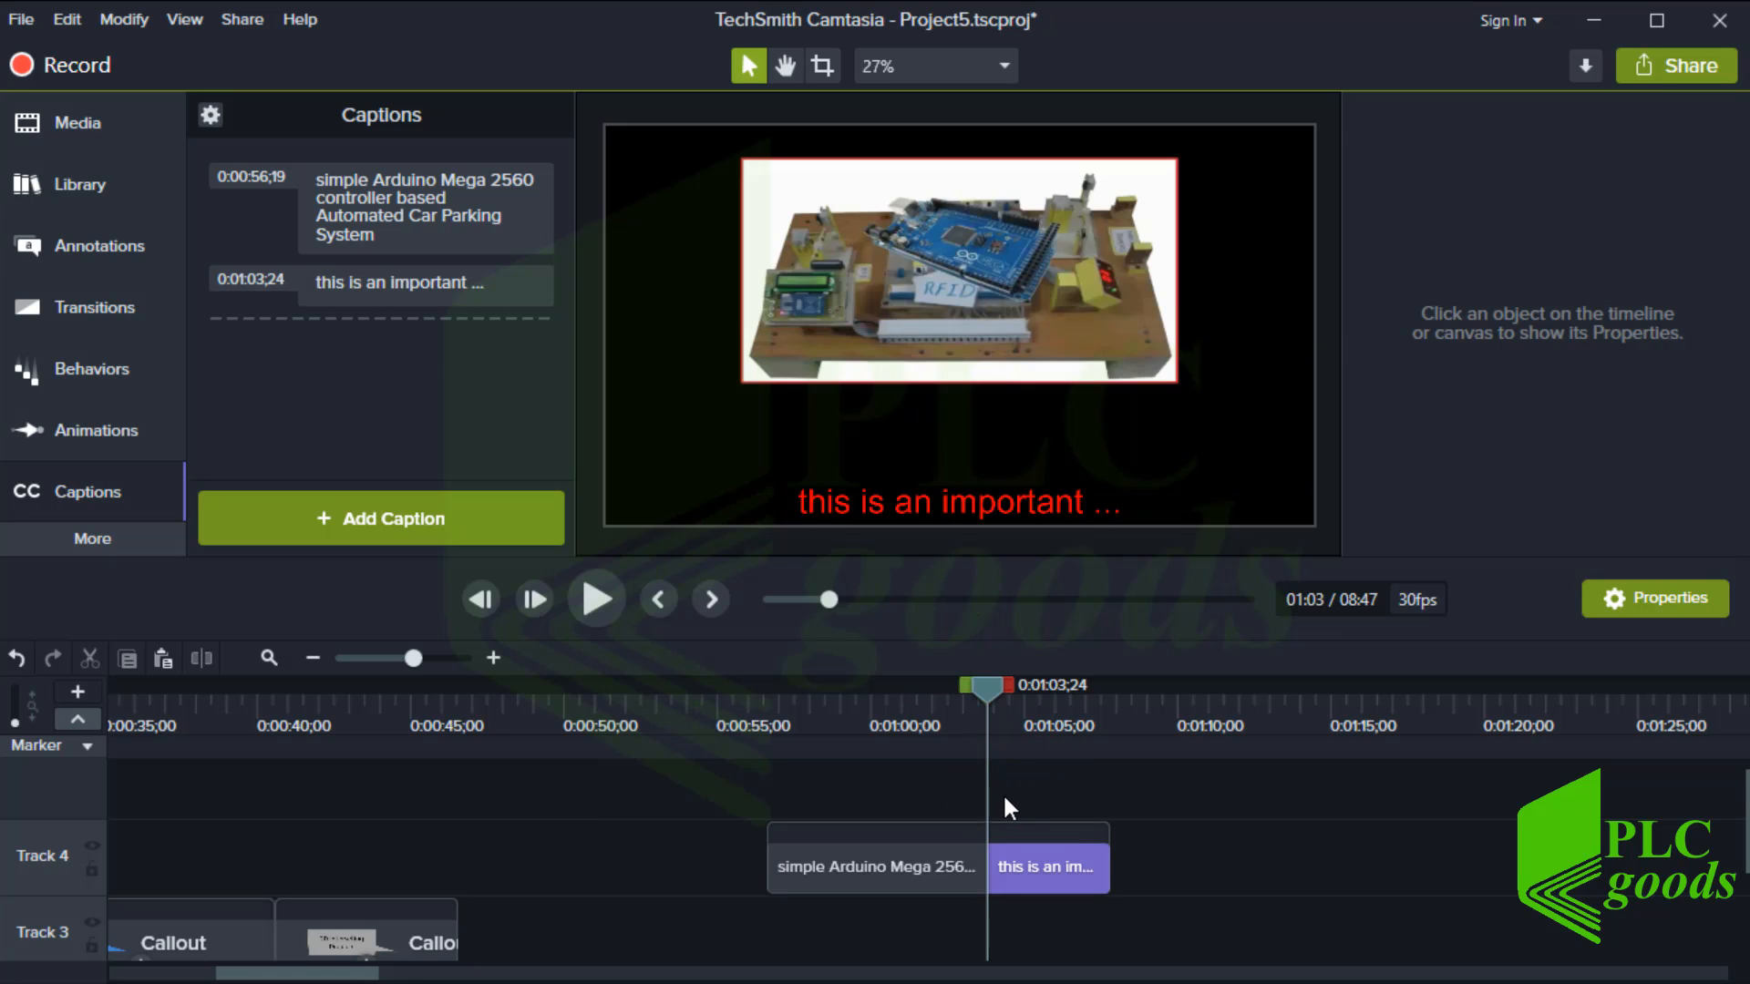
# - Replace the second caption's text on Track 4 with "The project Overview..." and add a blank caption after it at 0:01:07;24
pyautogui.moveTo(996, 693); pyautogui.dragTo(1088, 704)
pyautogui.click(1053, 882)
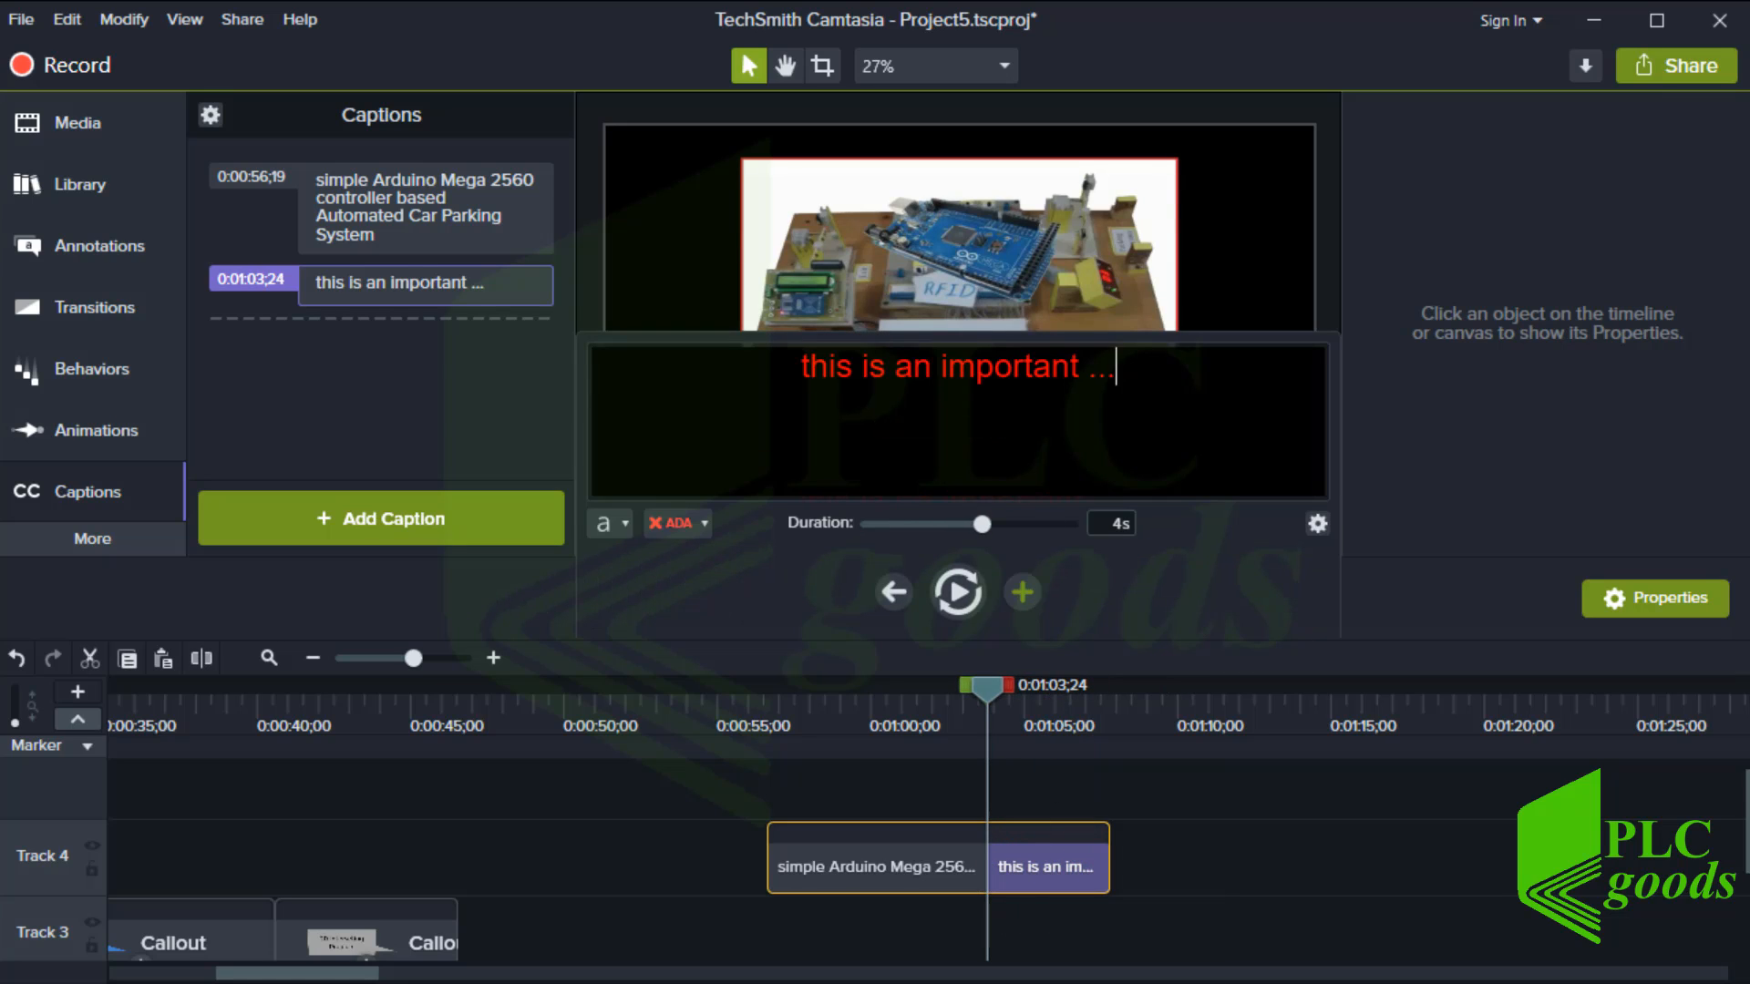
pyautogui.moveTo(1085, 372); pyautogui.dragTo(816, 381)
pyautogui.write('The pro')
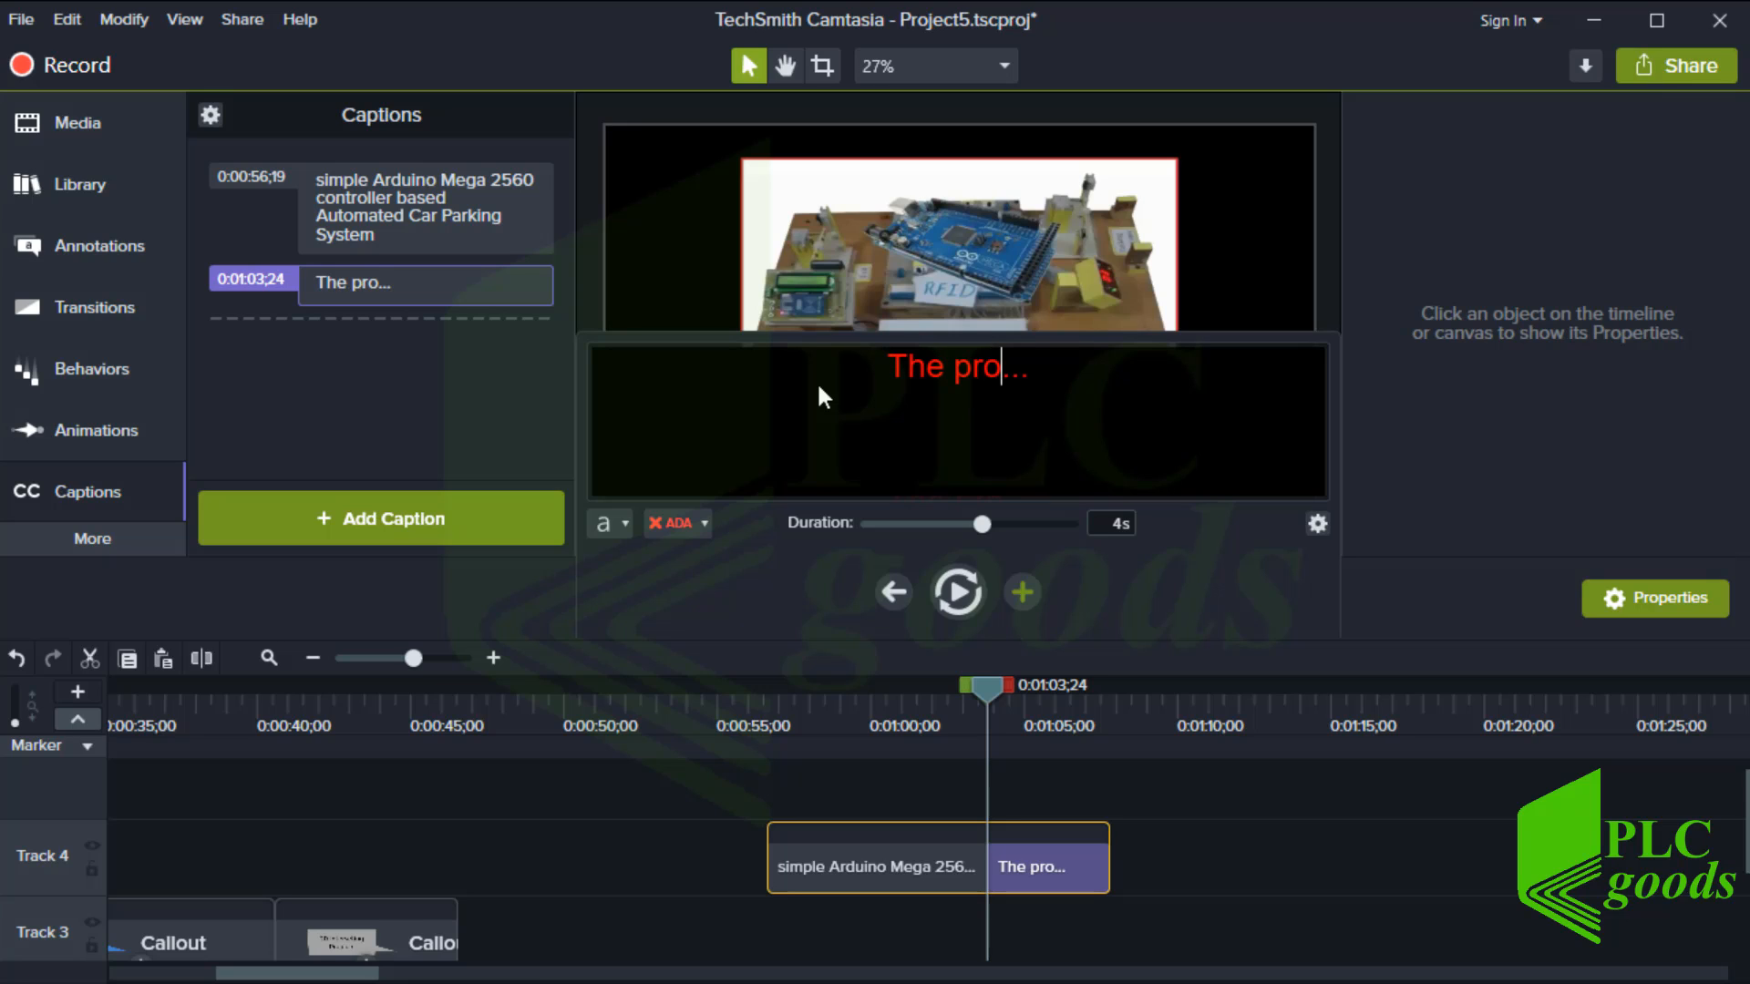
pyautogui.write('ject O')
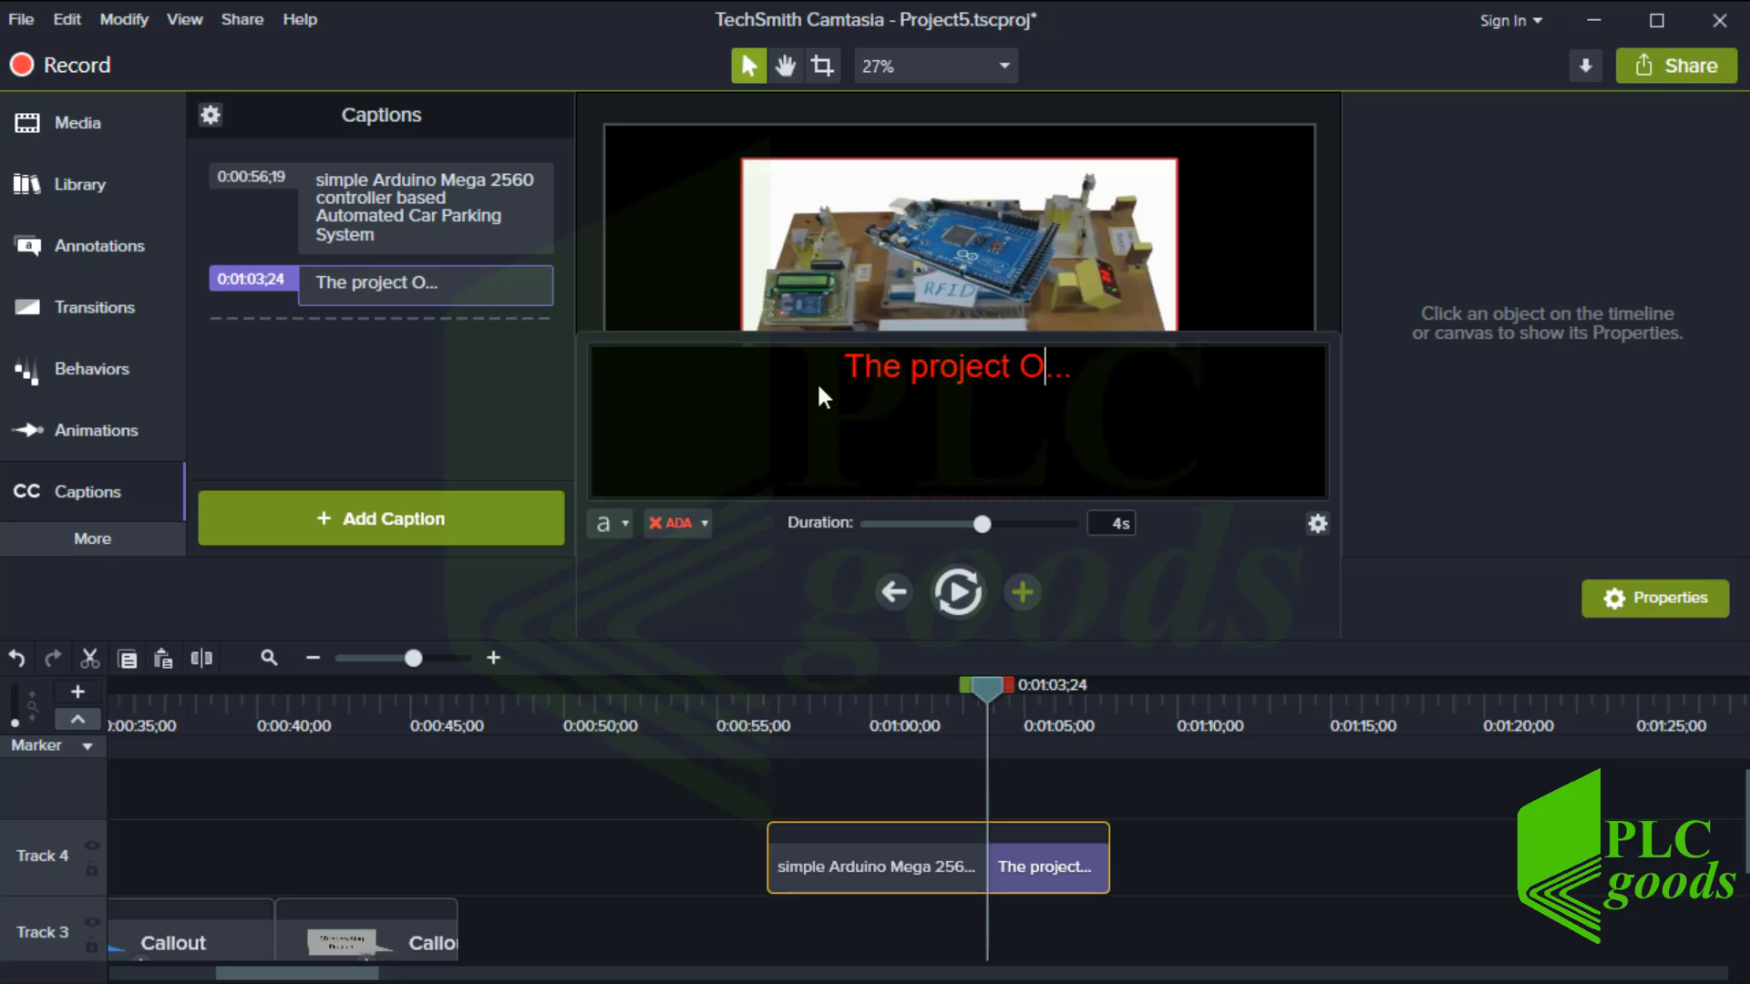
pyautogui.write('verv')
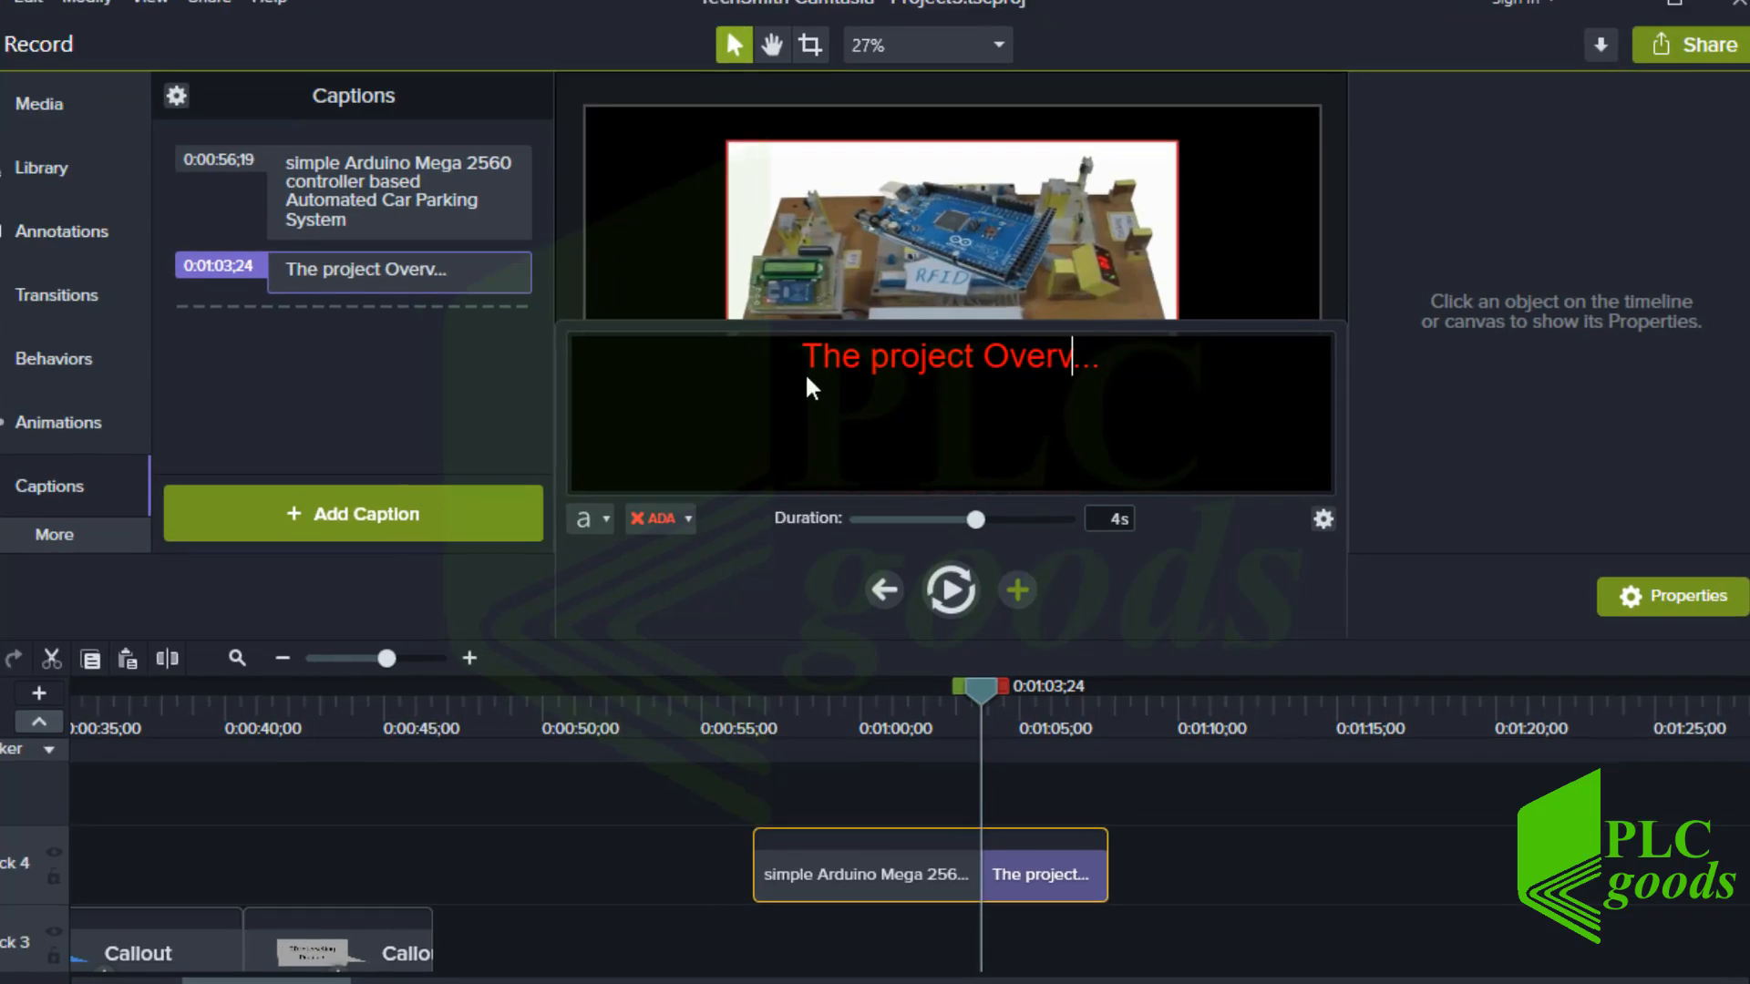
pyautogui.write('iew')
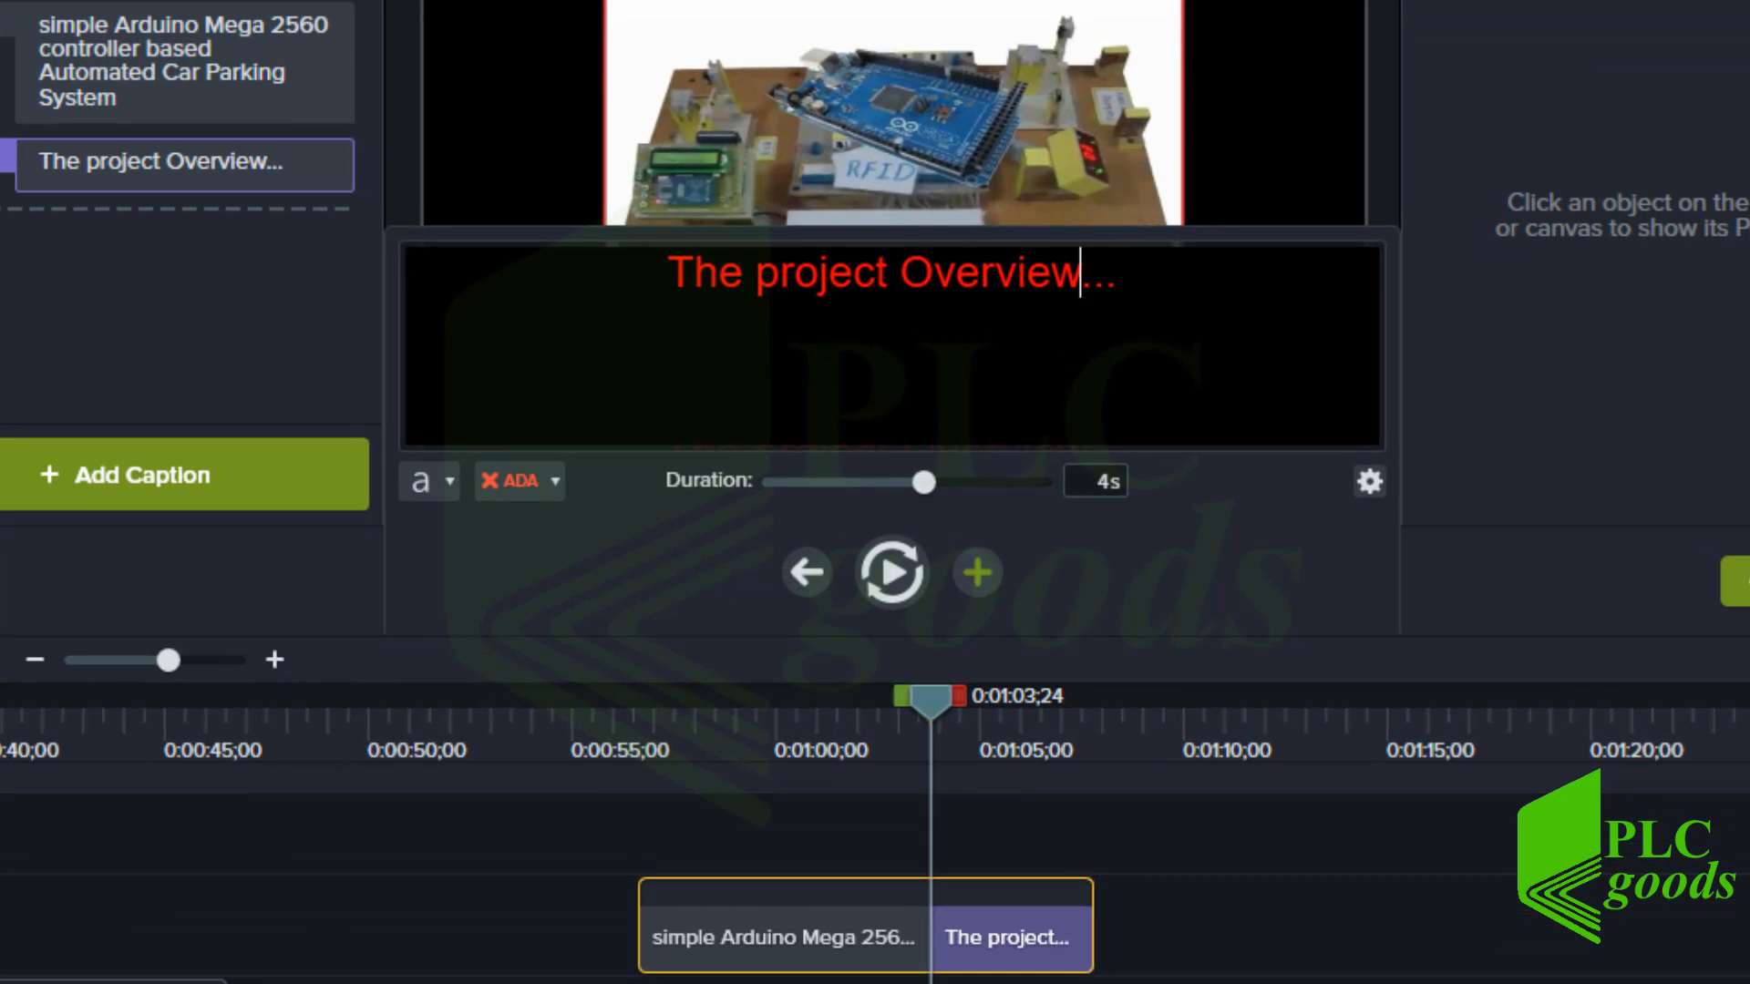
pyautogui.click(976, 576)
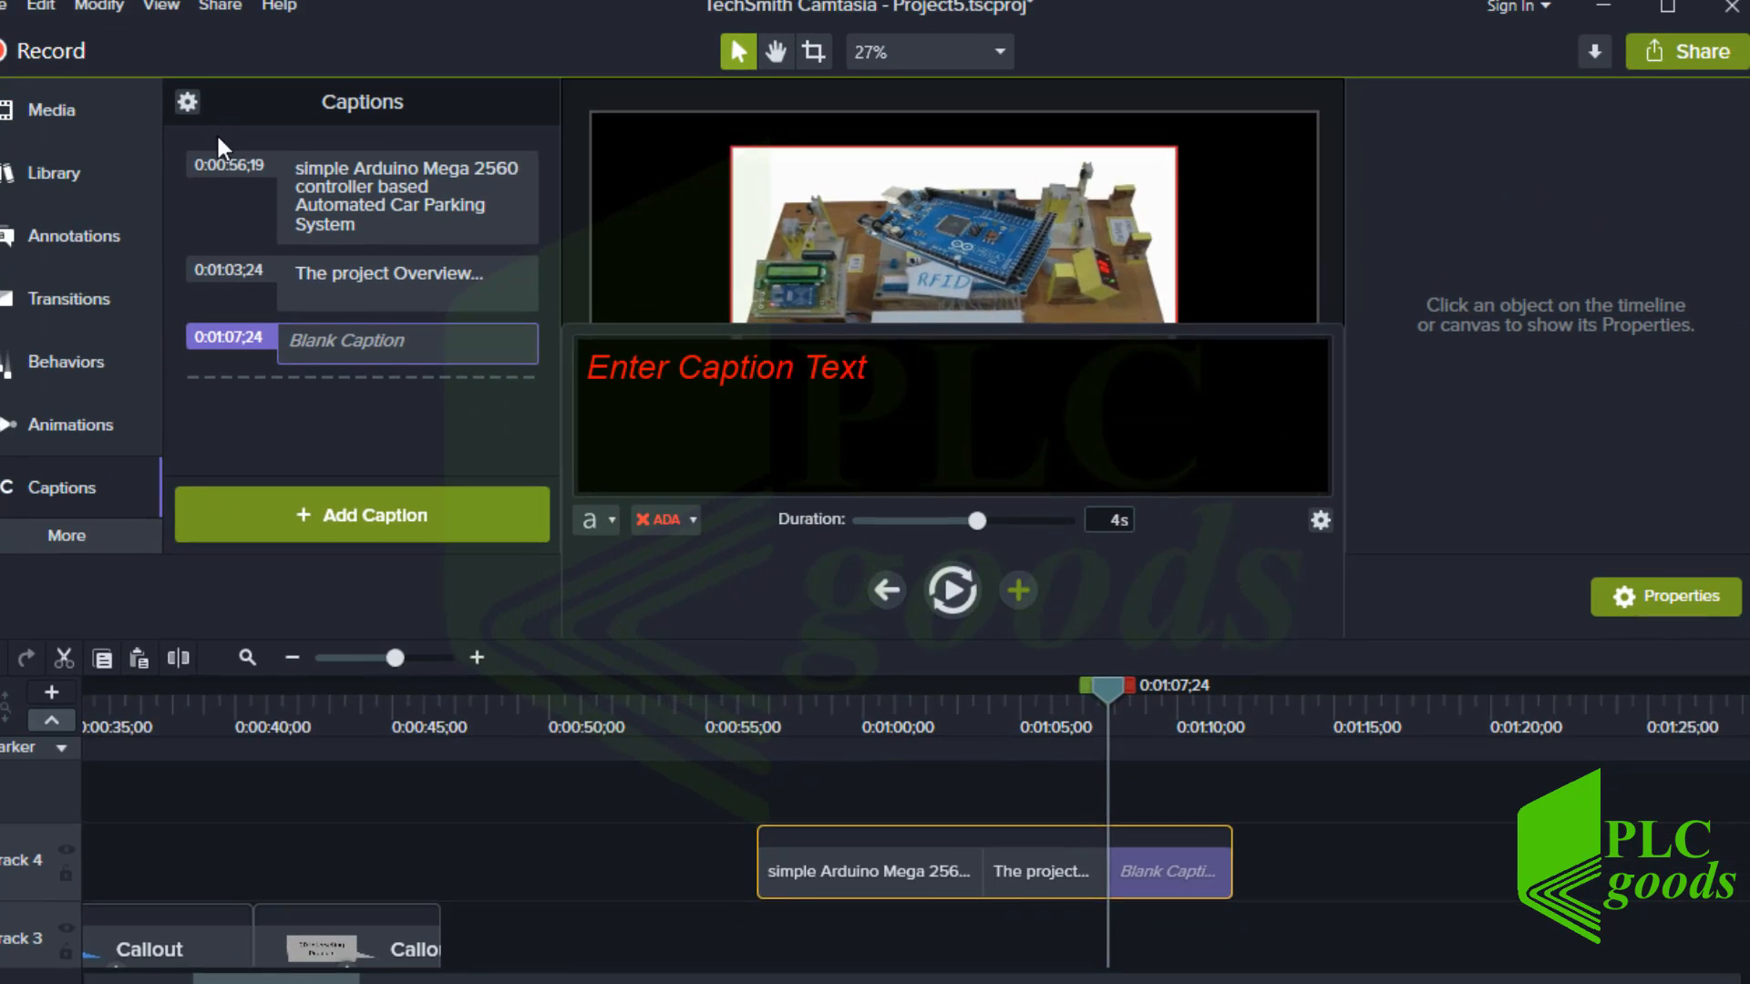
# - Set the default caption duration to 6 seconds in the preferences and add another blank caption at 0:01:11;24
pyautogui.click(67, 20)
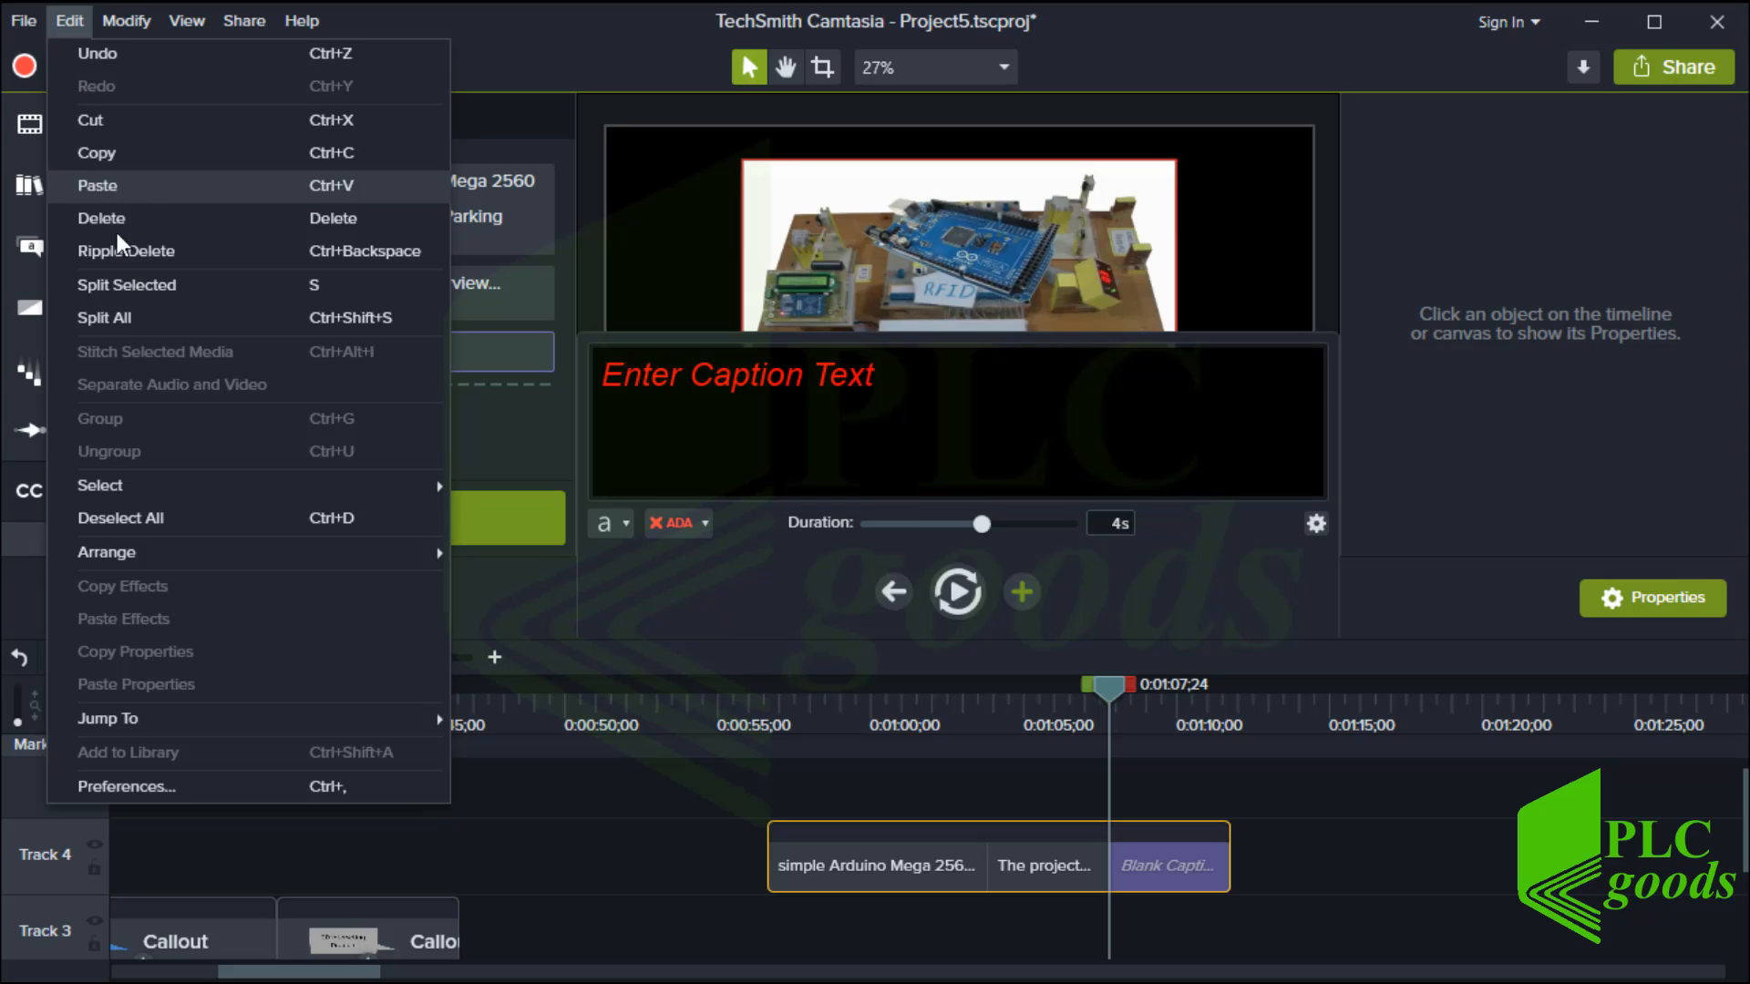
pyautogui.click(194, 786)
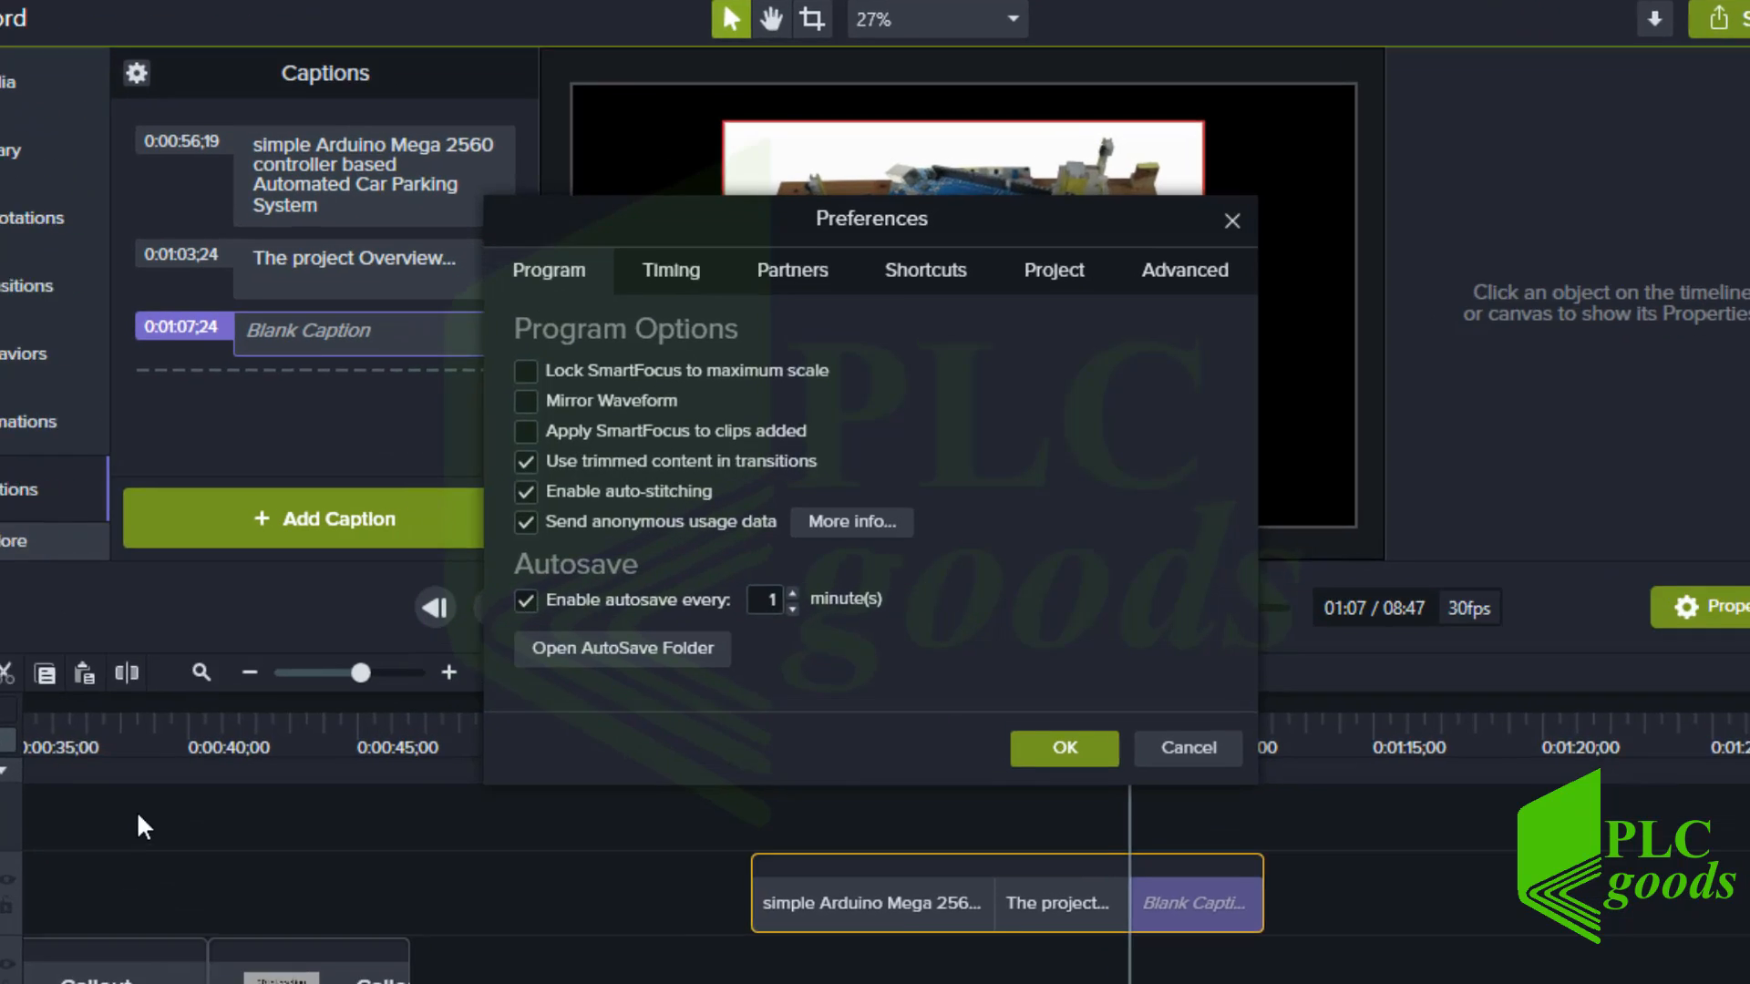
pyautogui.click(521, 144)
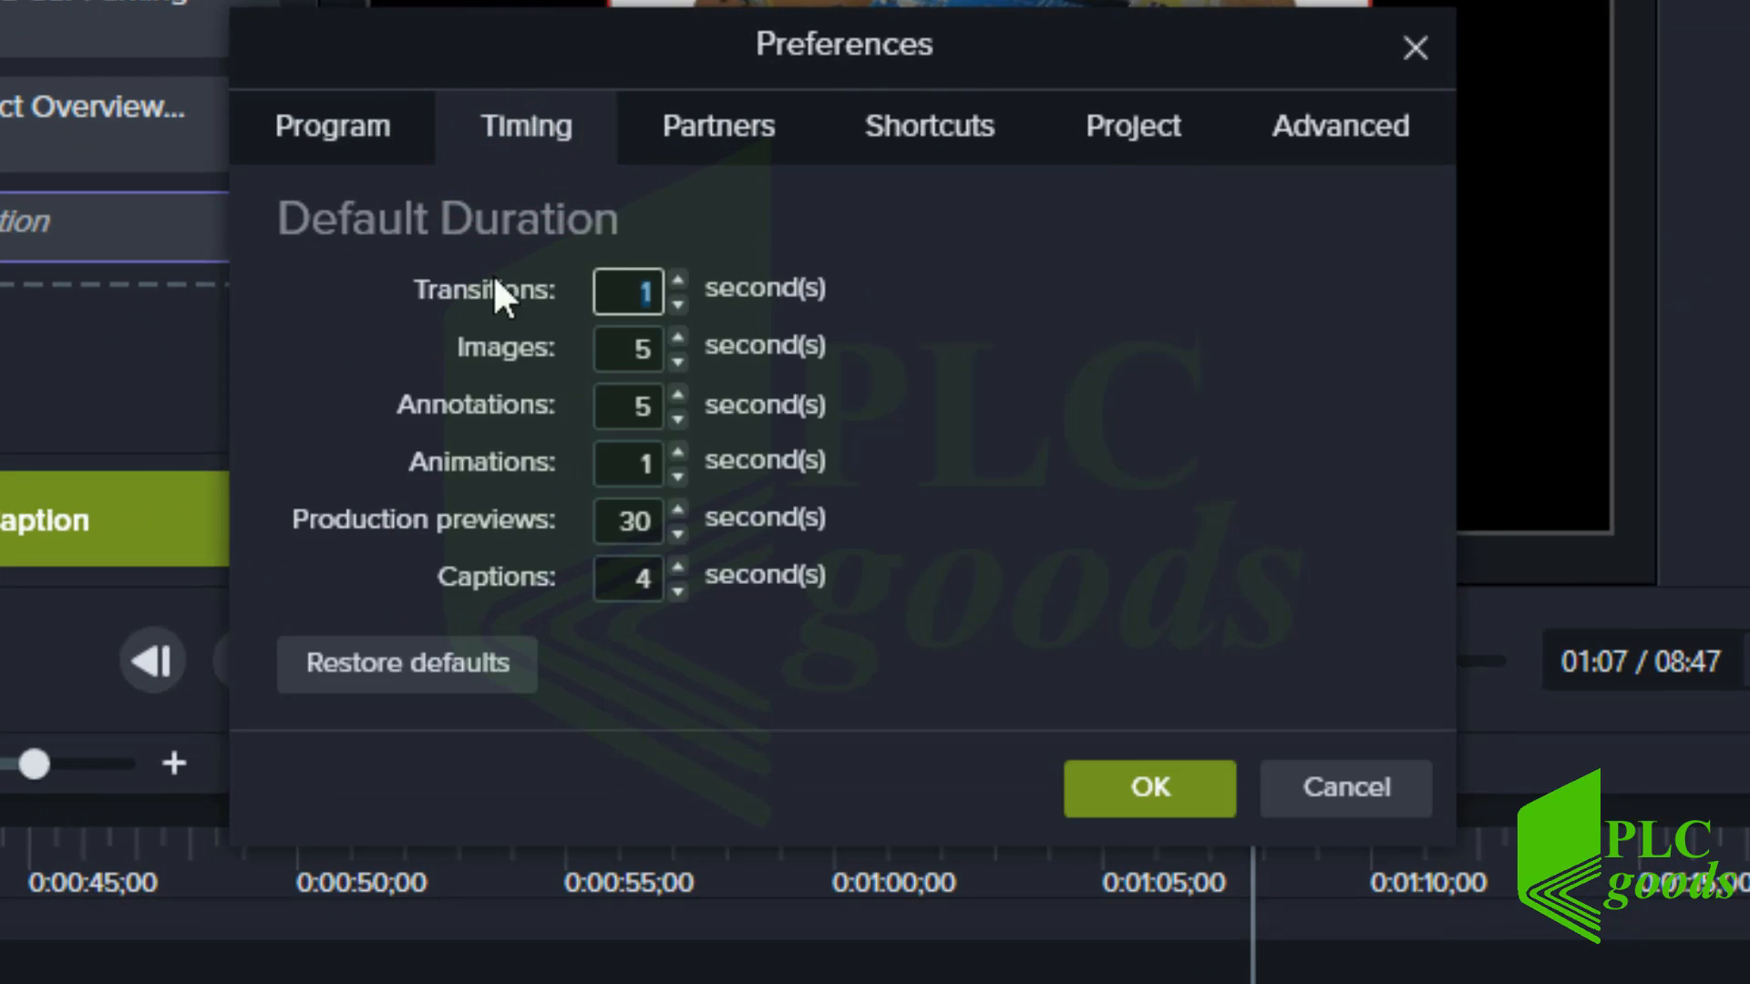
pyautogui.doubleClick(654, 581)
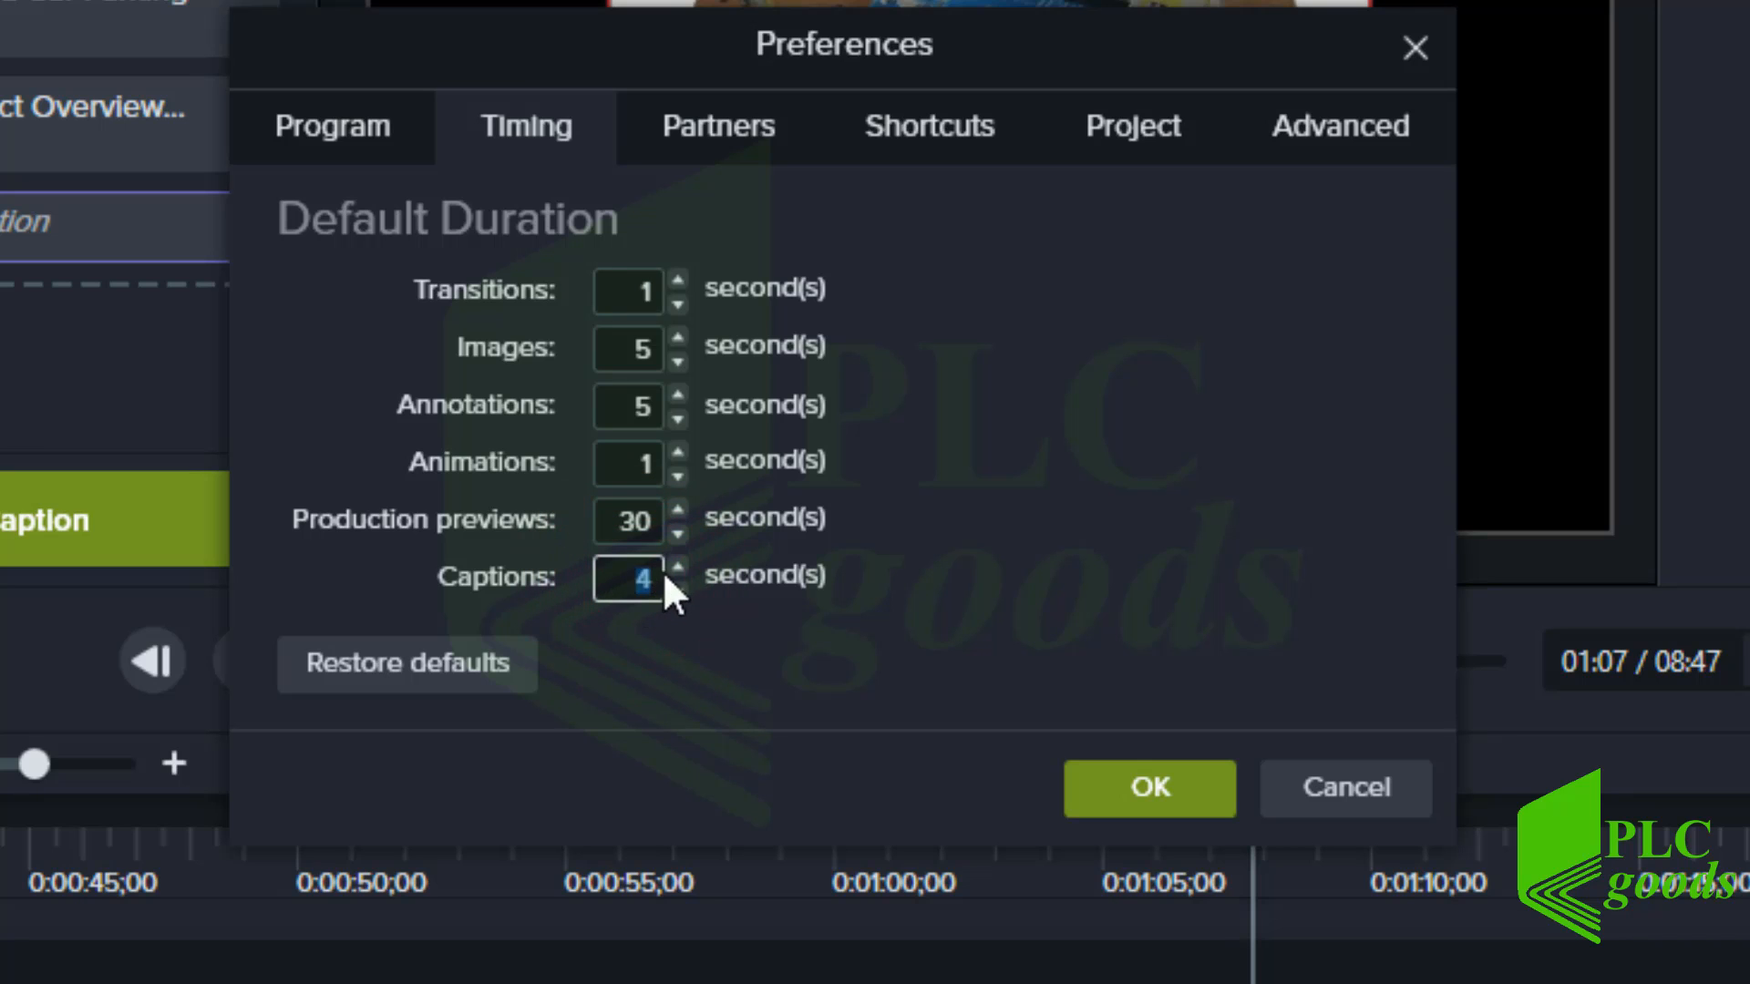
pyautogui.click(677, 566)
pyautogui.click(677, 567)
pyautogui.click(1153, 788)
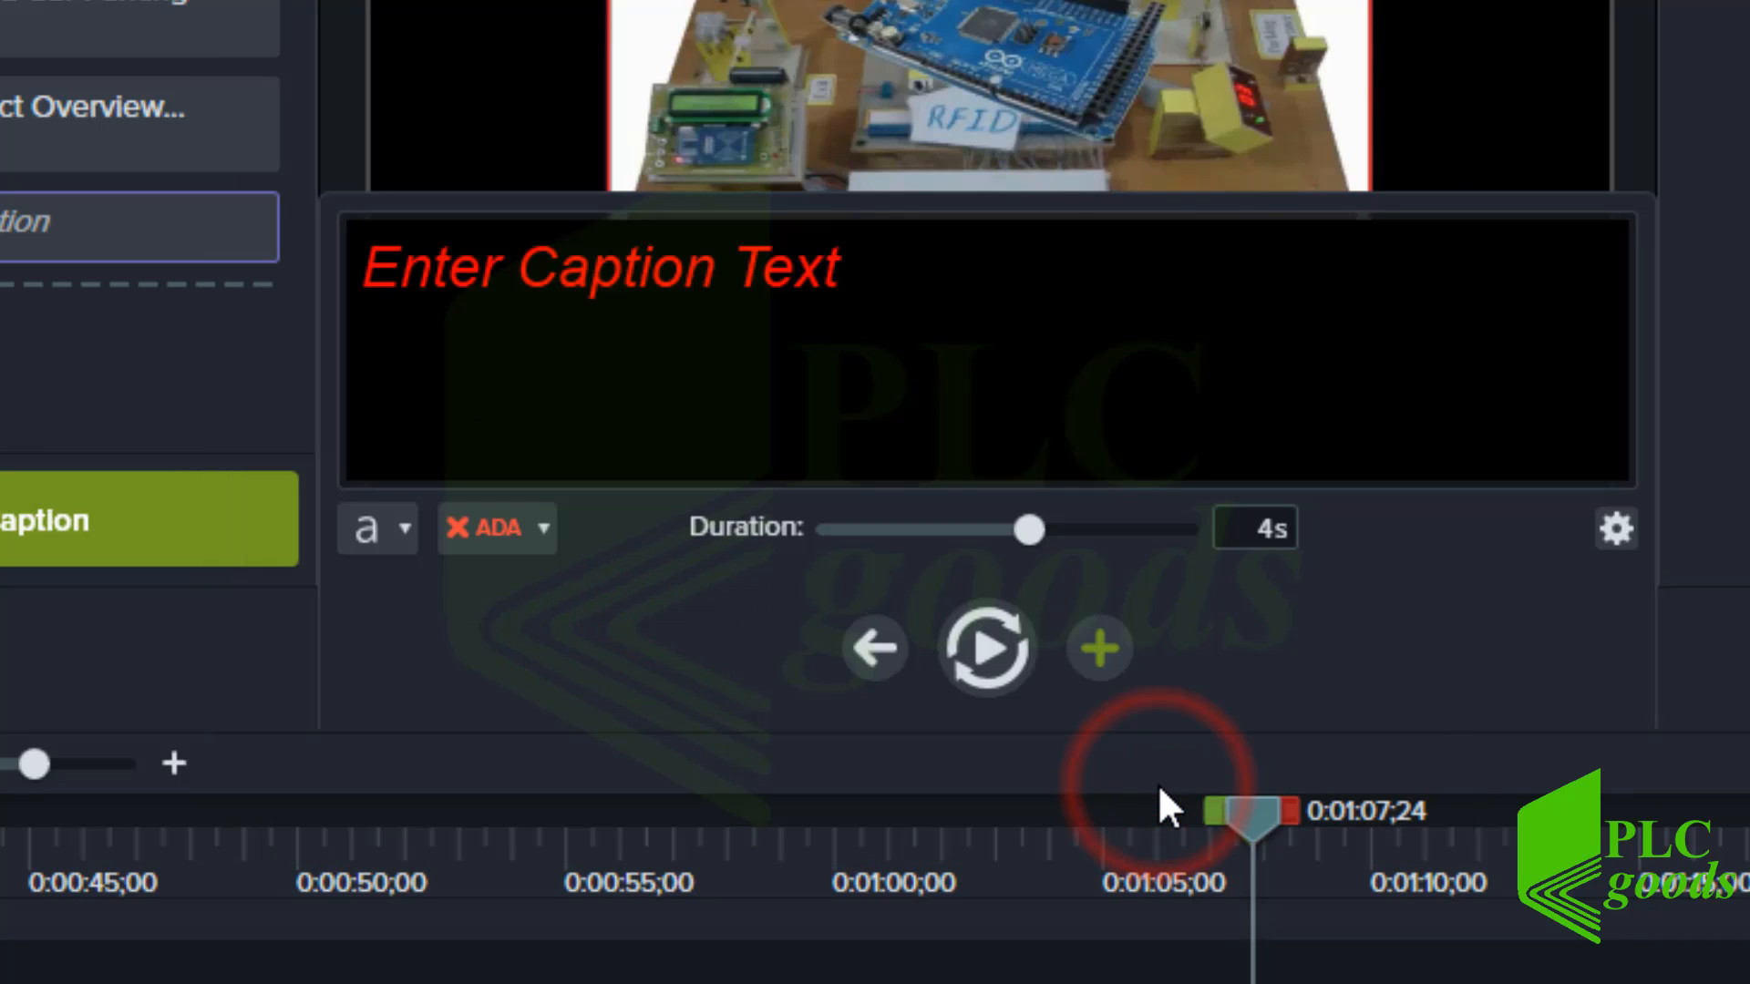
pyautogui.click(1100, 649)
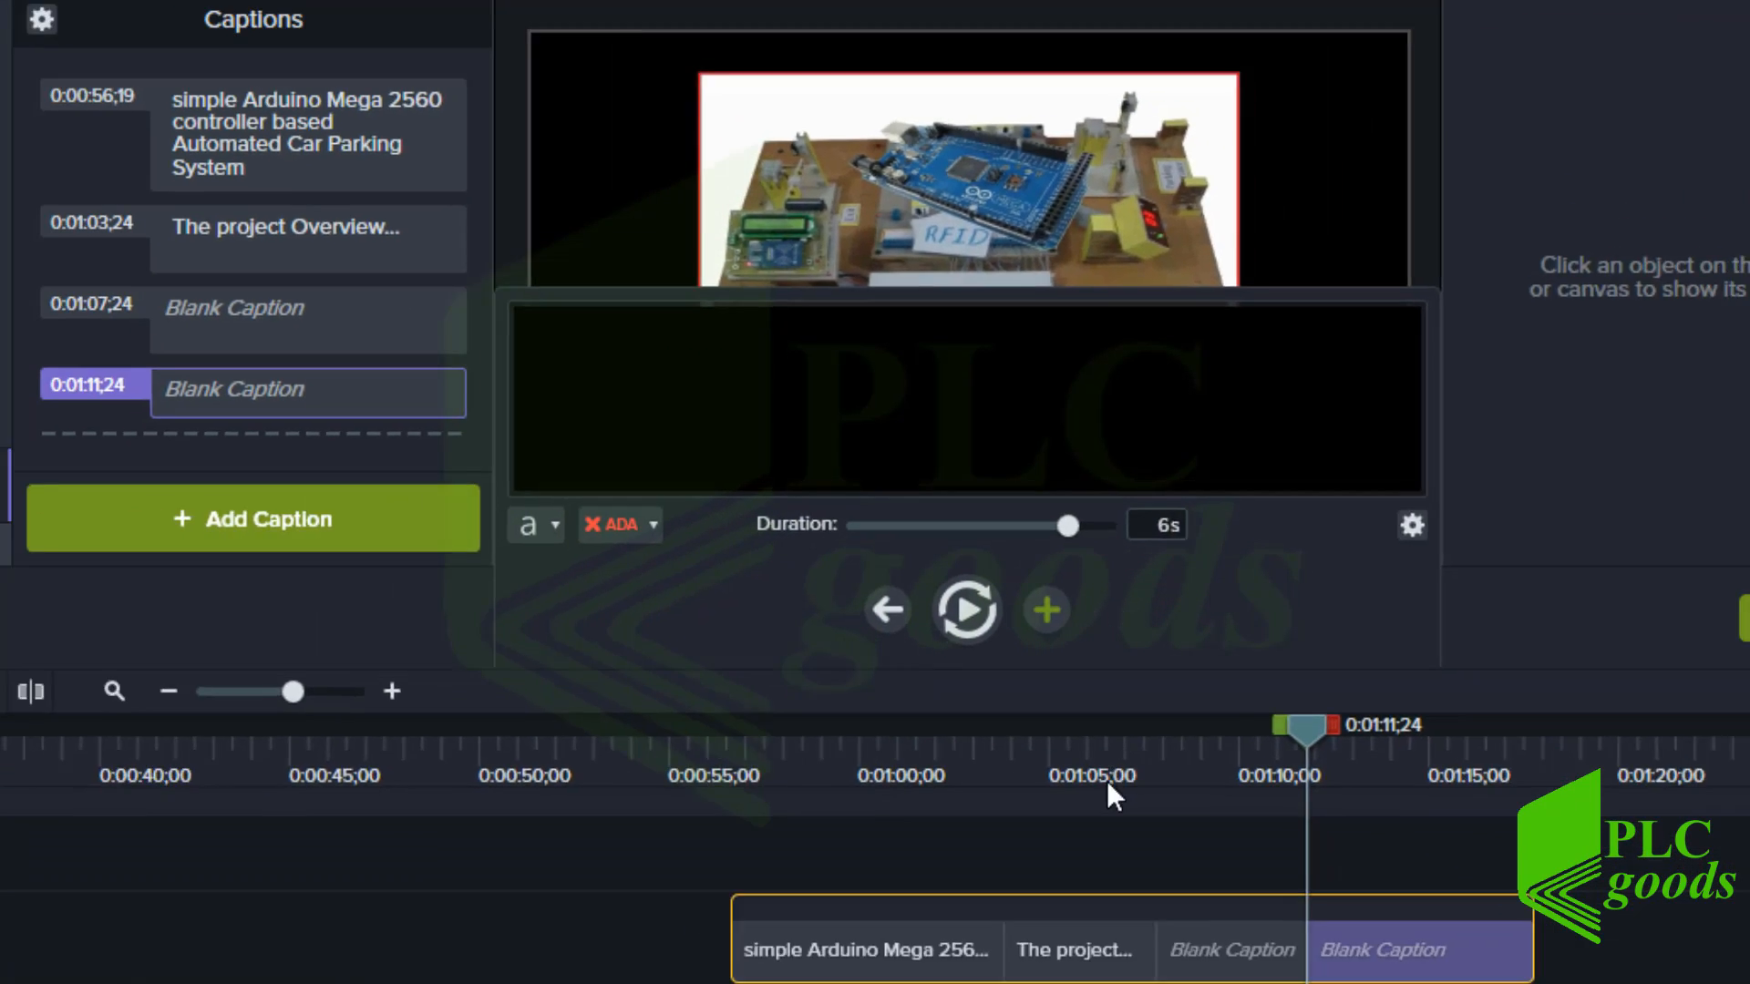
# - Delete all the captions from Track 4
pyautogui.click(1047, 790)
pyautogui.click(973, 879)
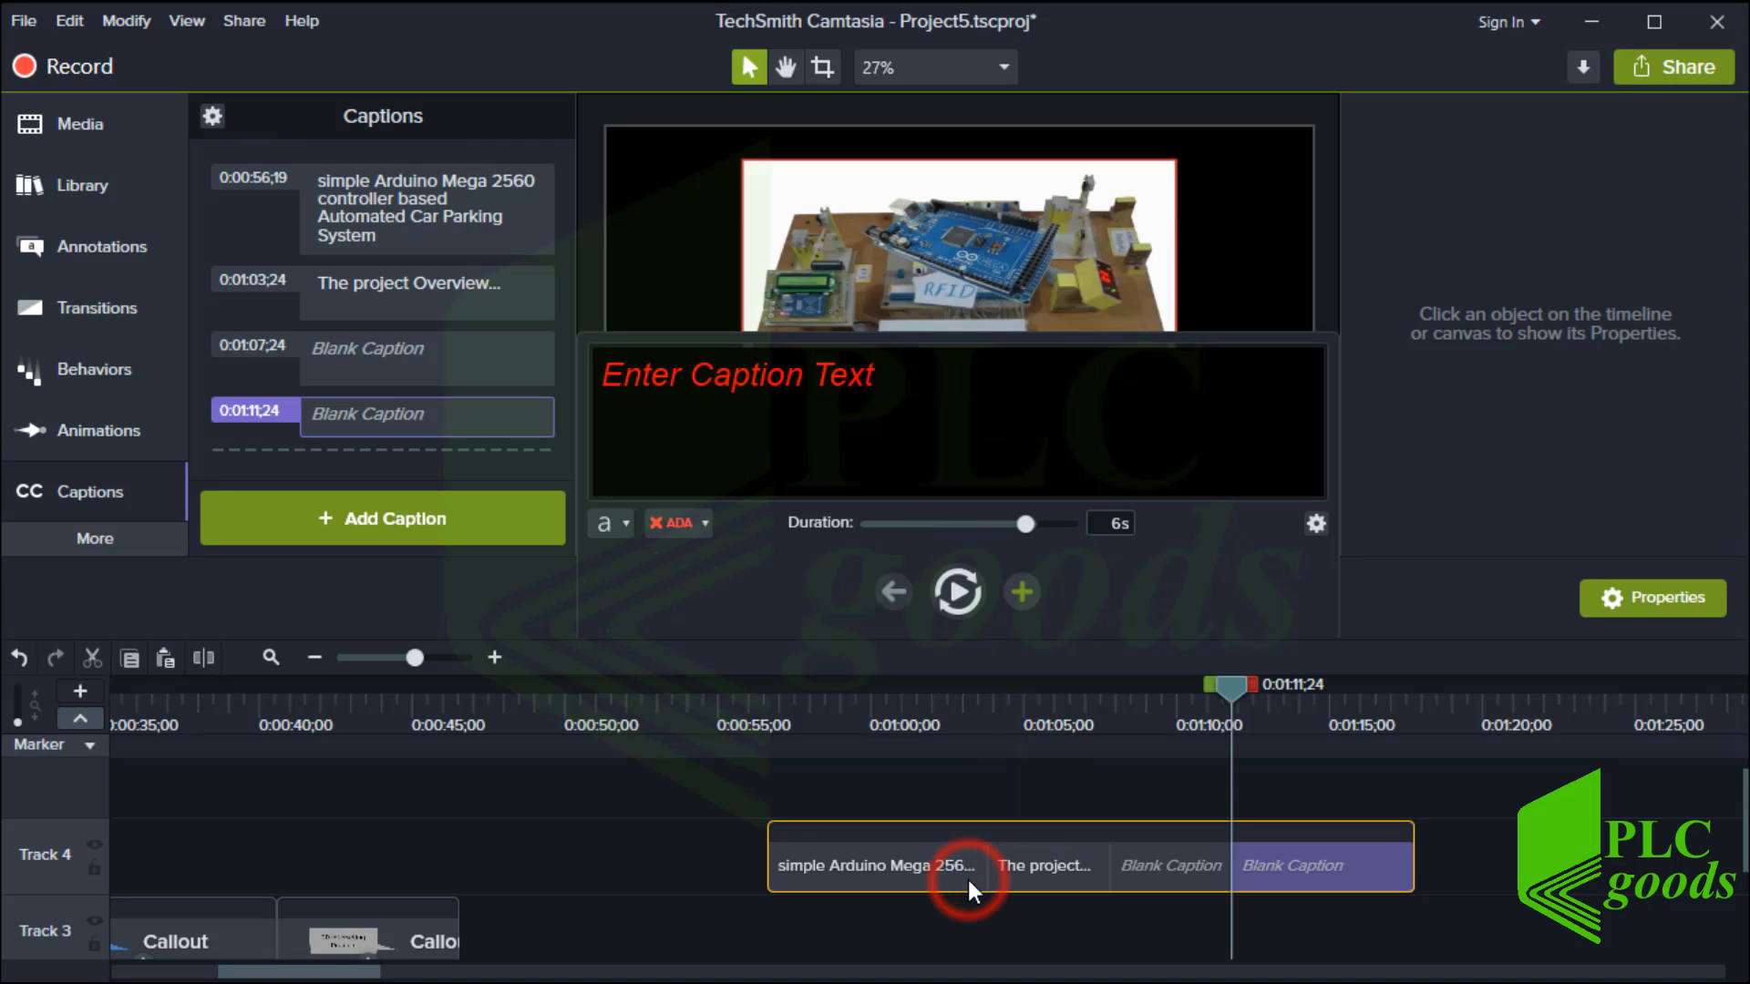
pyautogui.press('Delete')
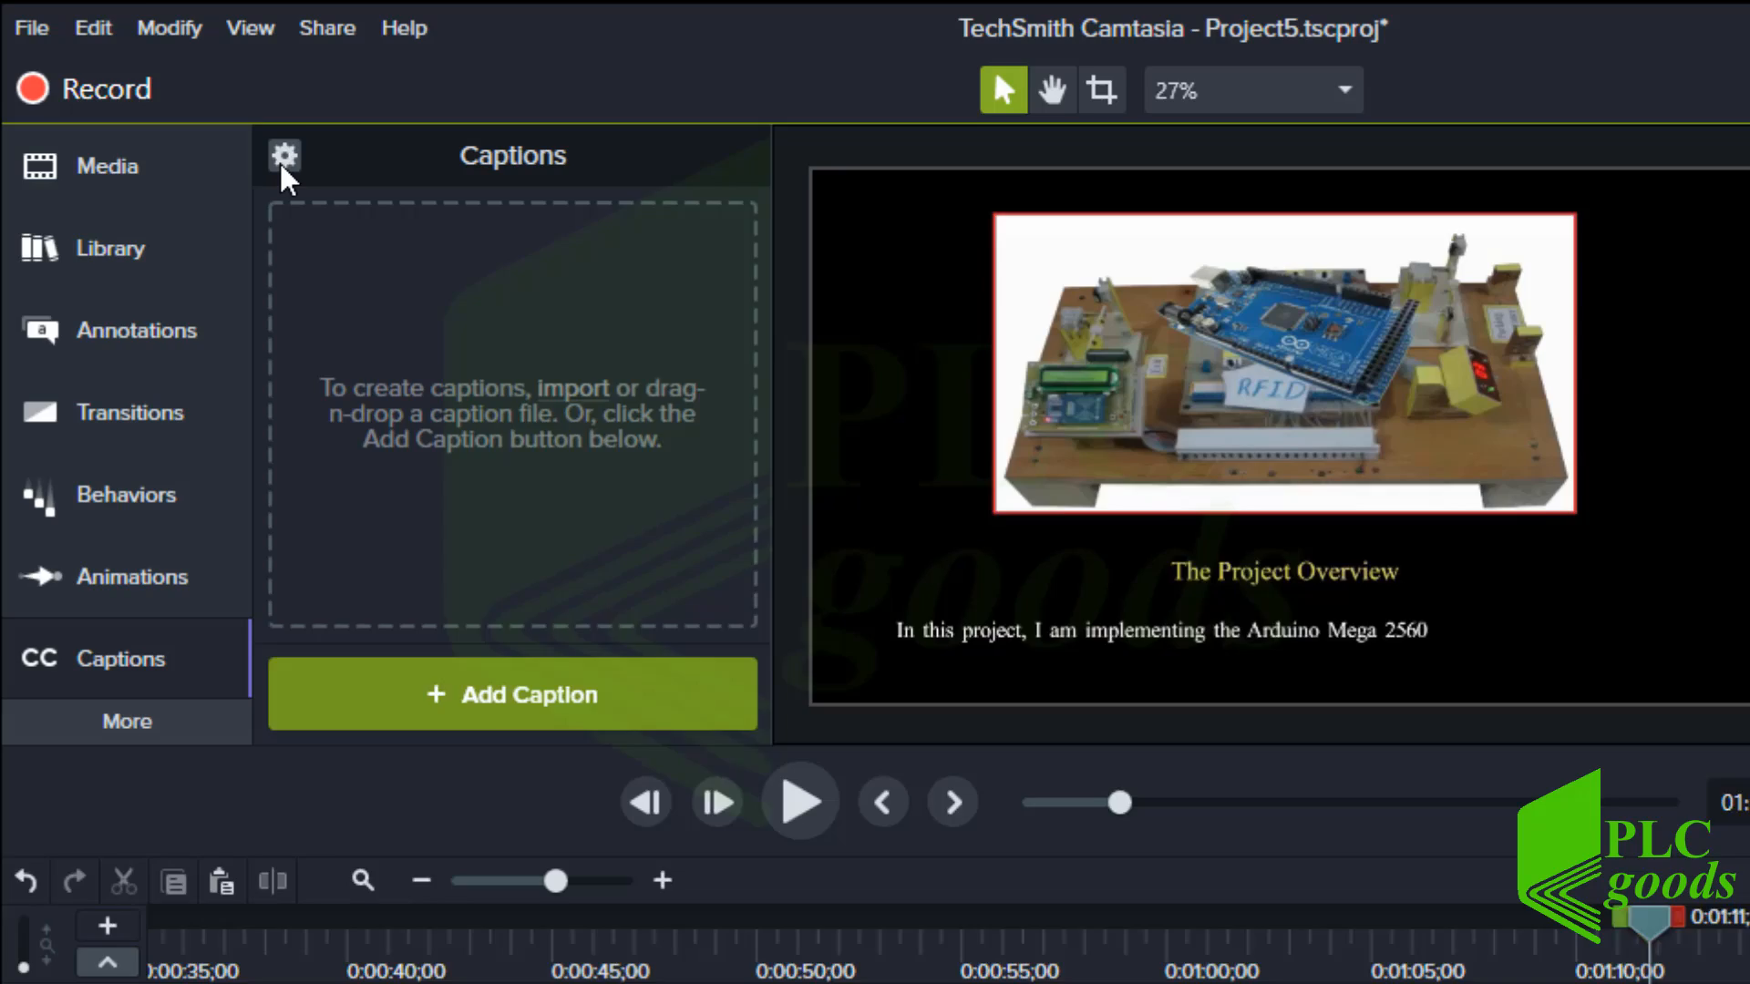
# - Generate captions automatically from the project's audio with Speech-to-Text
pyautogui.click(215, 118)
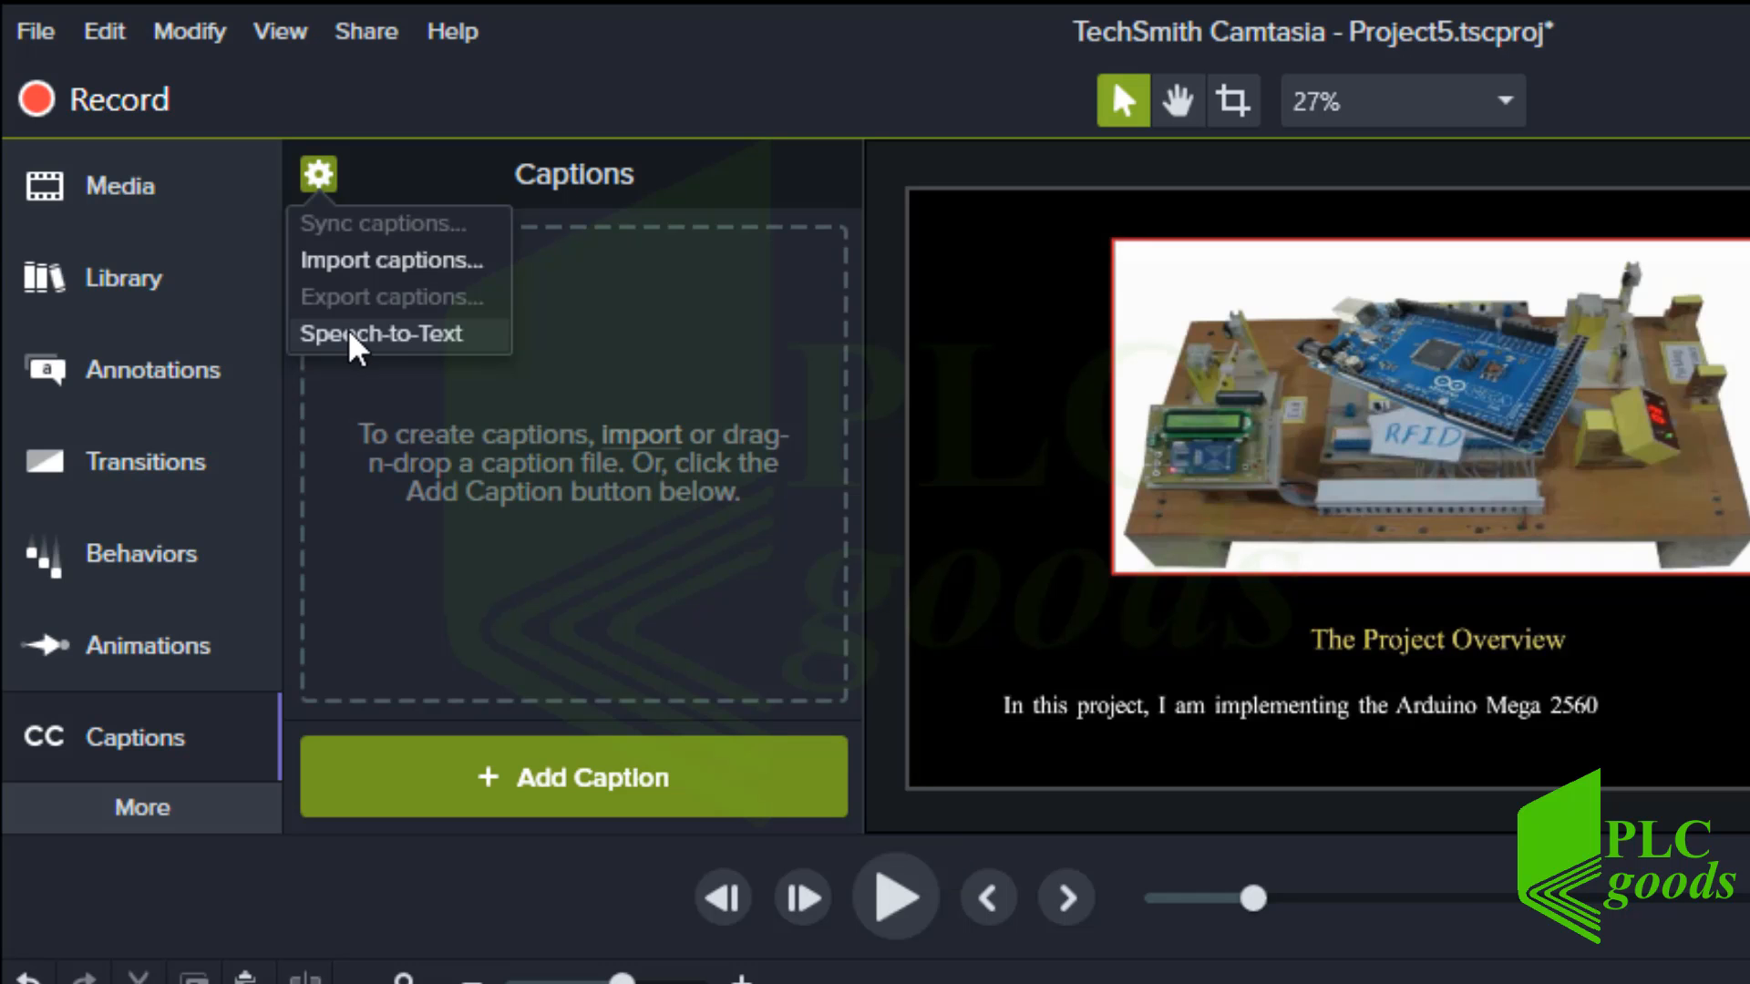
pyautogui.click(337, 335)
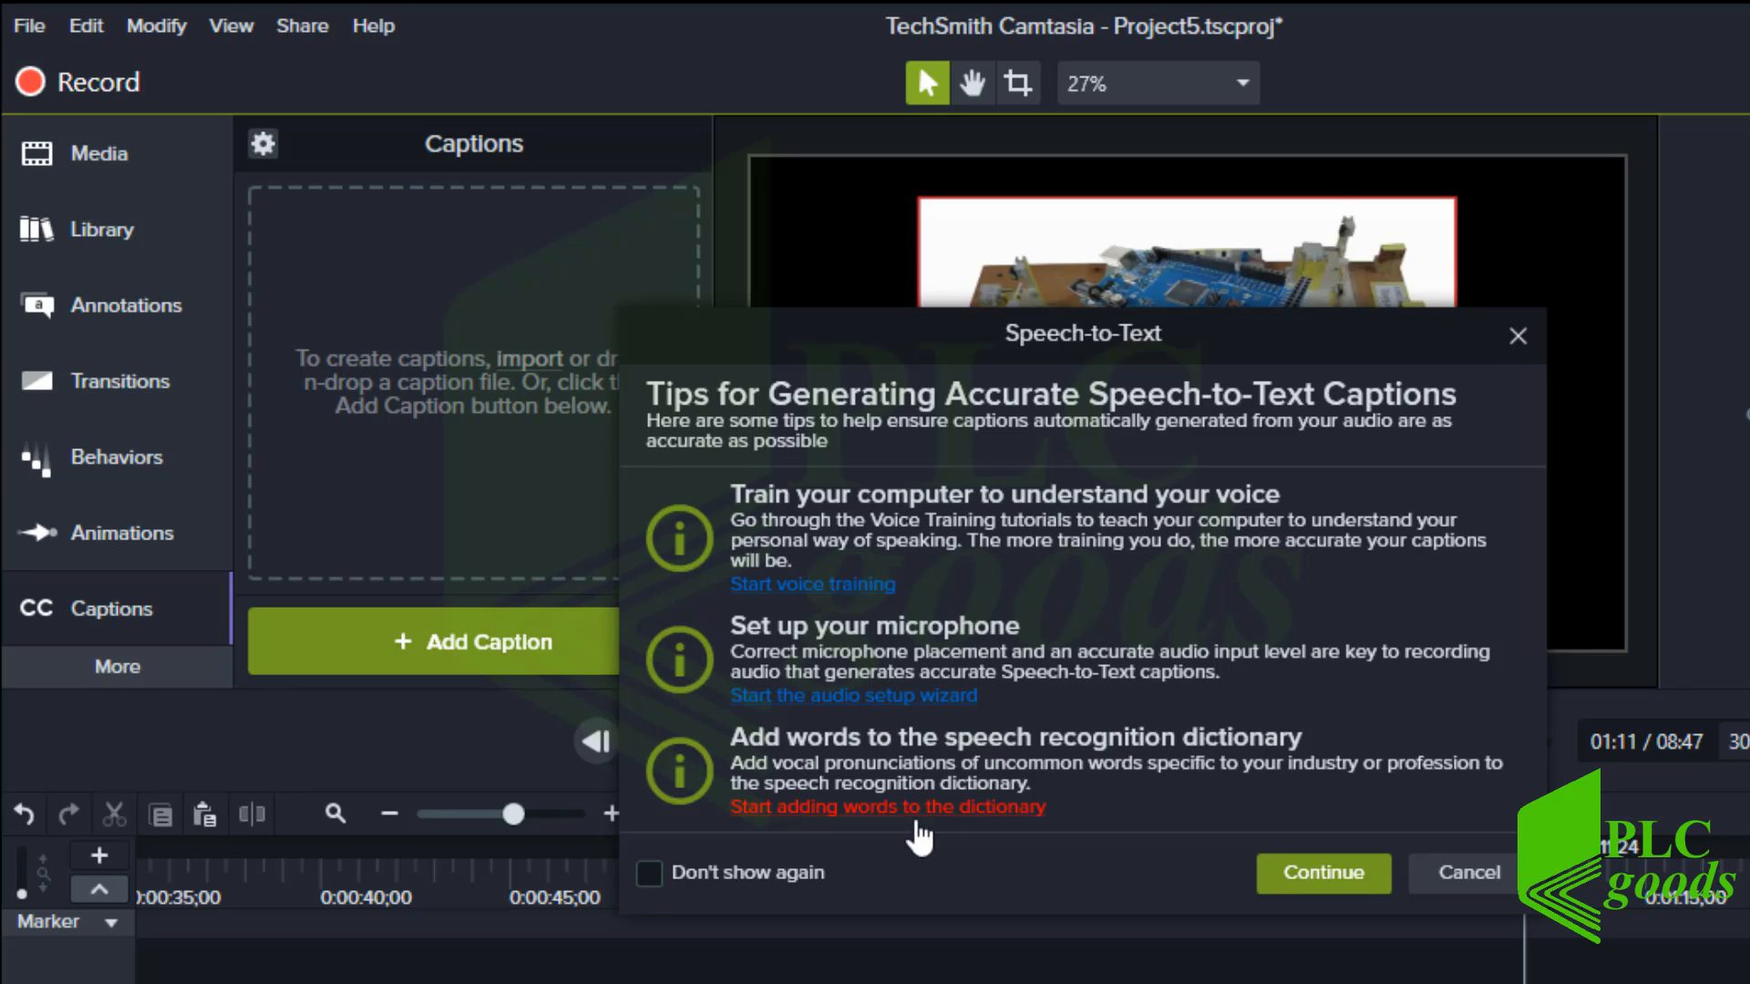
pyautogui.click(1330, 872)
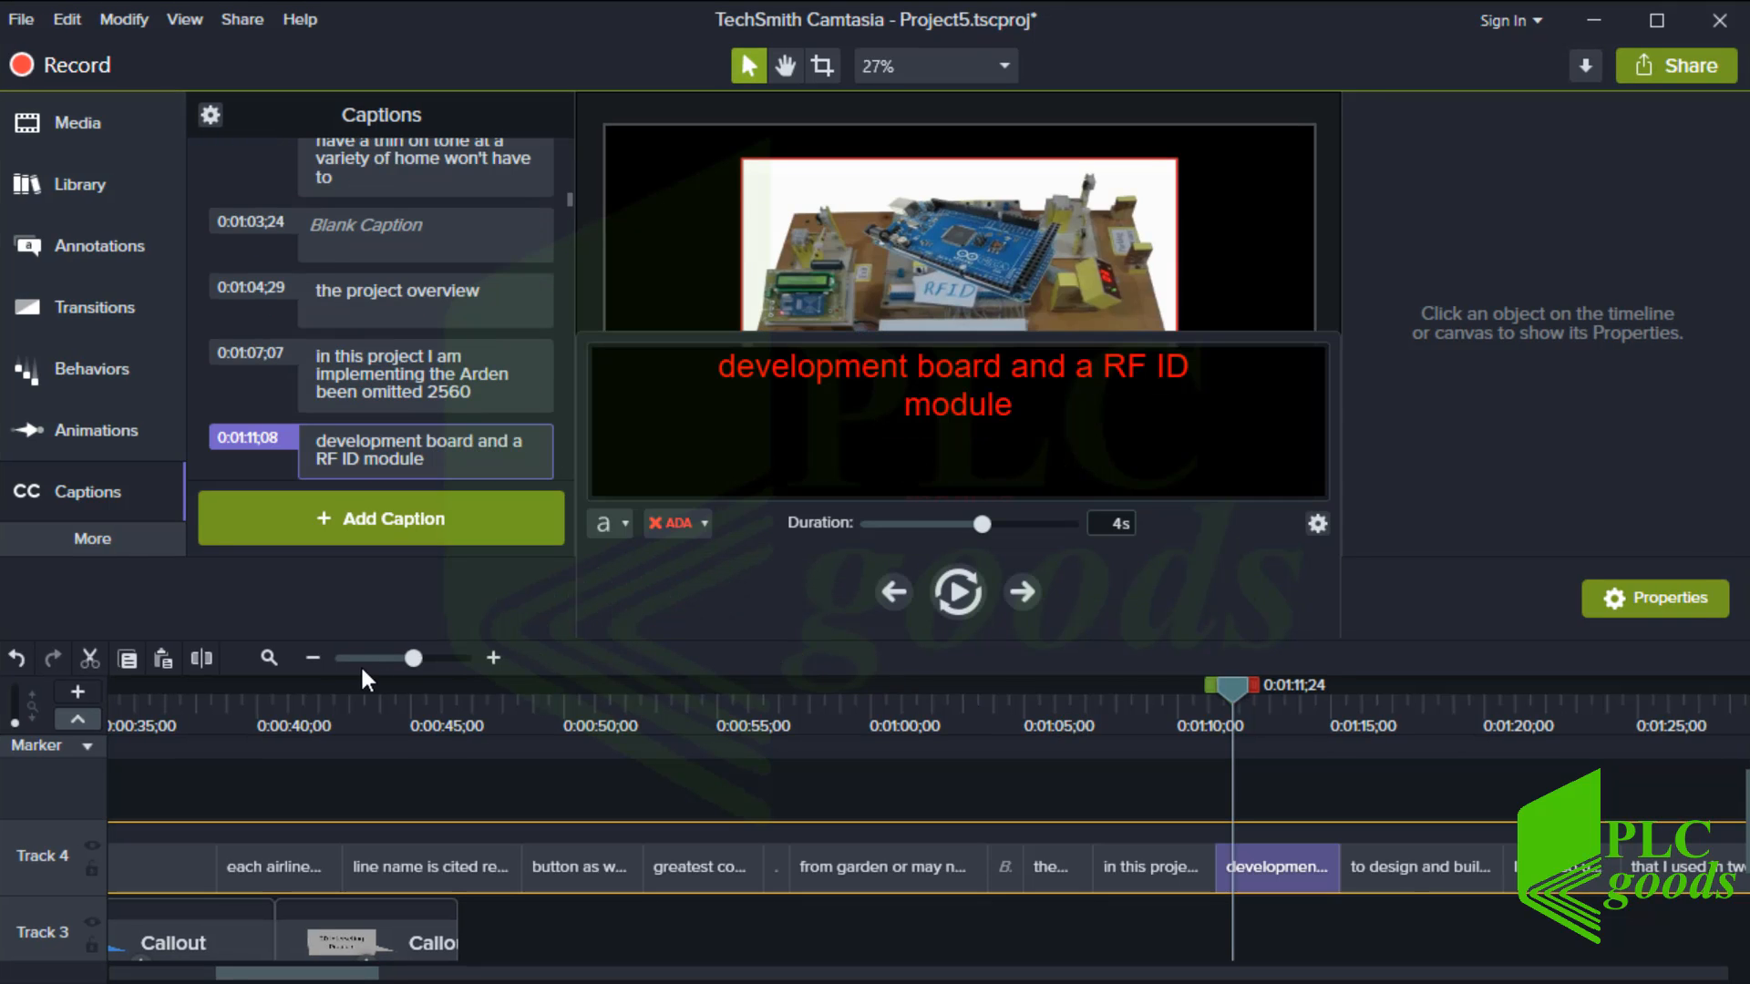
# - Examine how the generated captions on Track 4 cover the length of the timeline
pyautogui.click(313, 660)
pyautogui.click(313, 659)
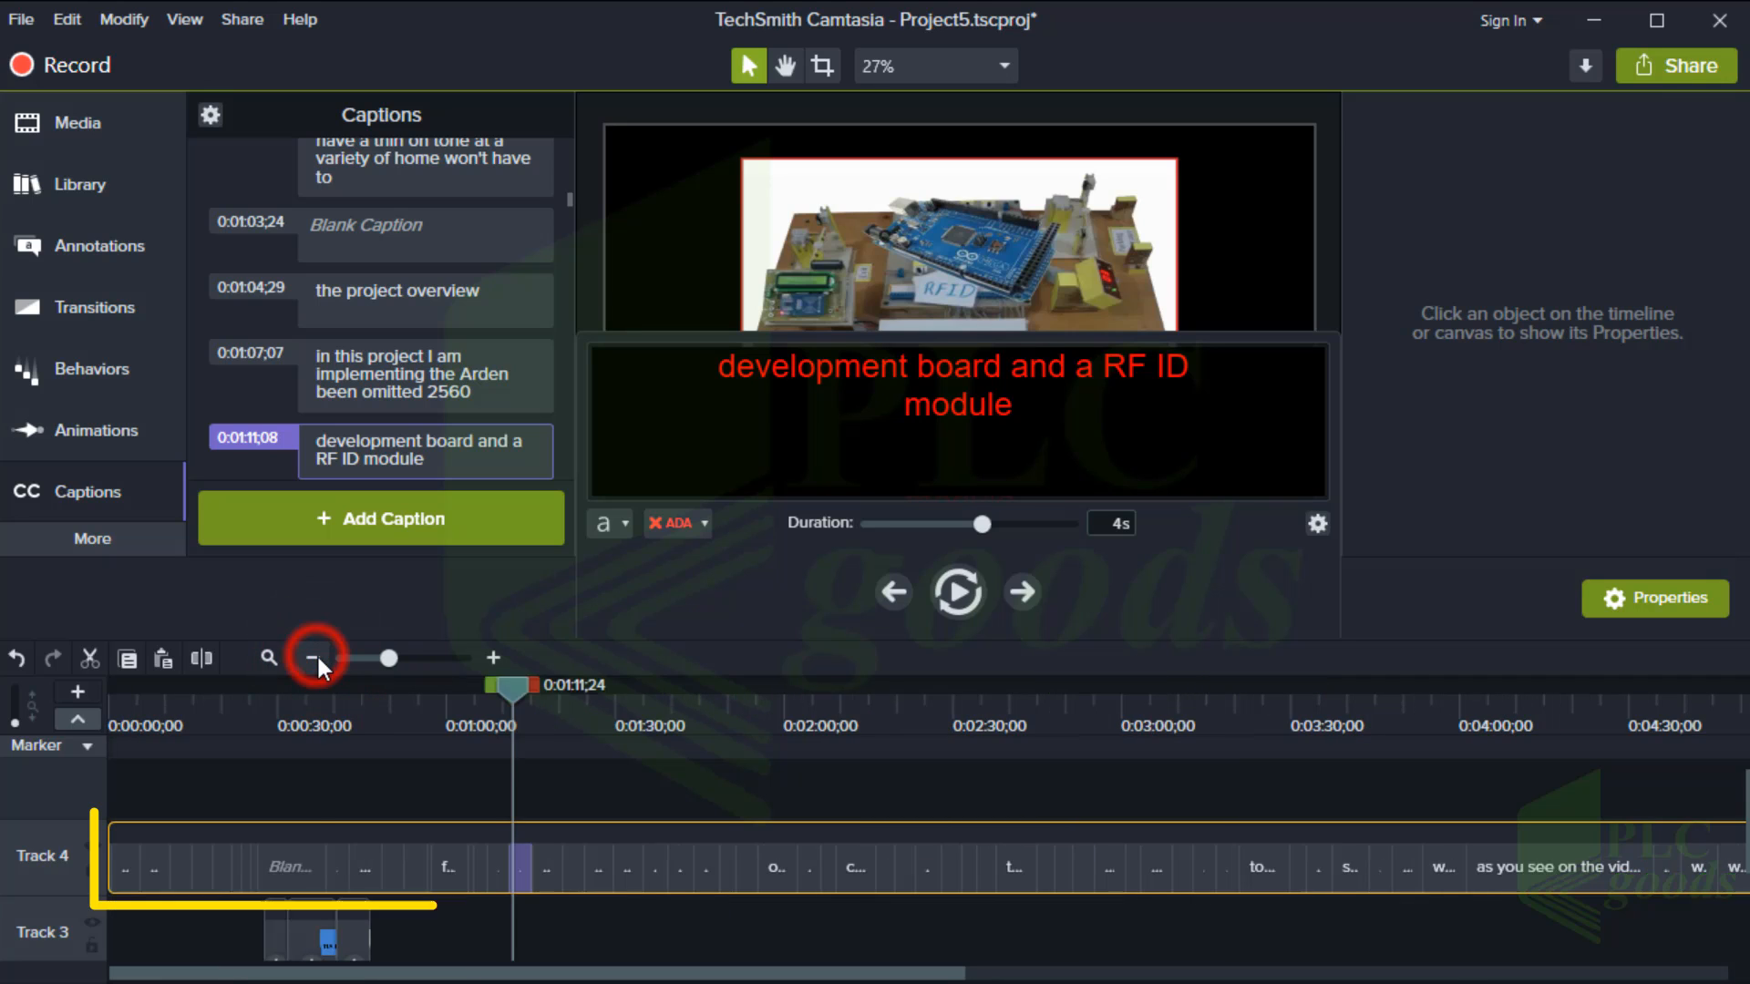
pyautogui.click(314, 660)
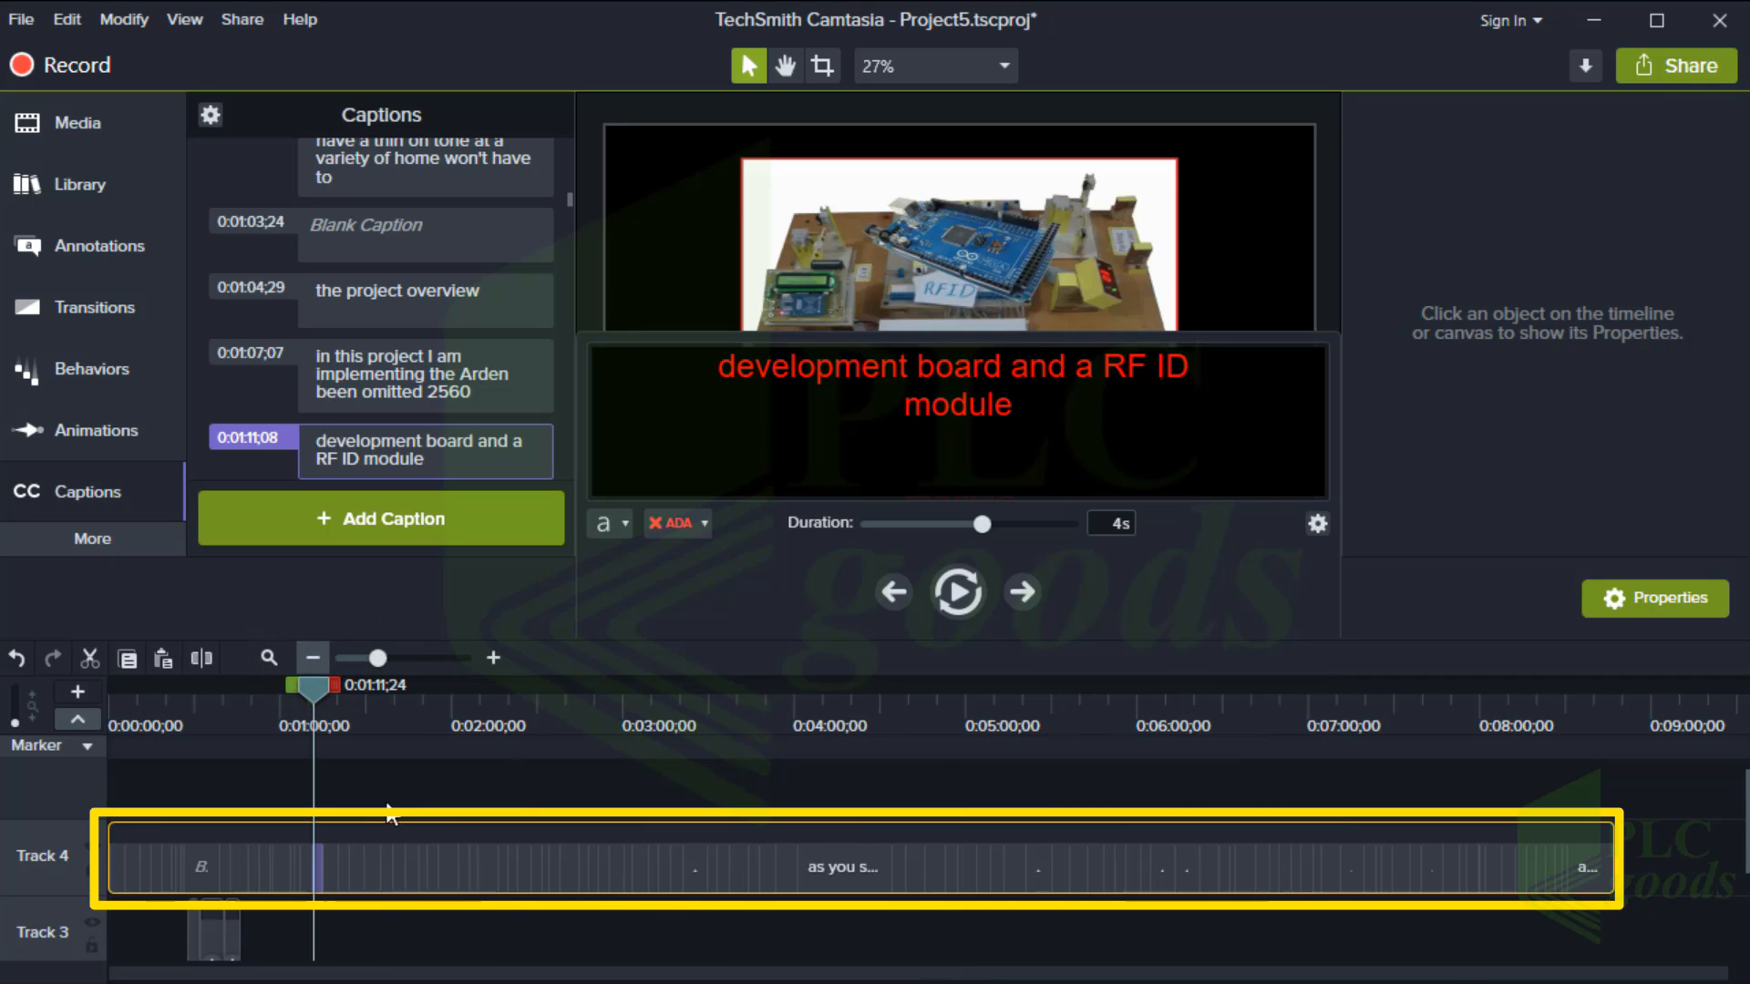
pyautogui.scroll(-2, 448, 796)
pyautogui.scroll(1, 448, 796)
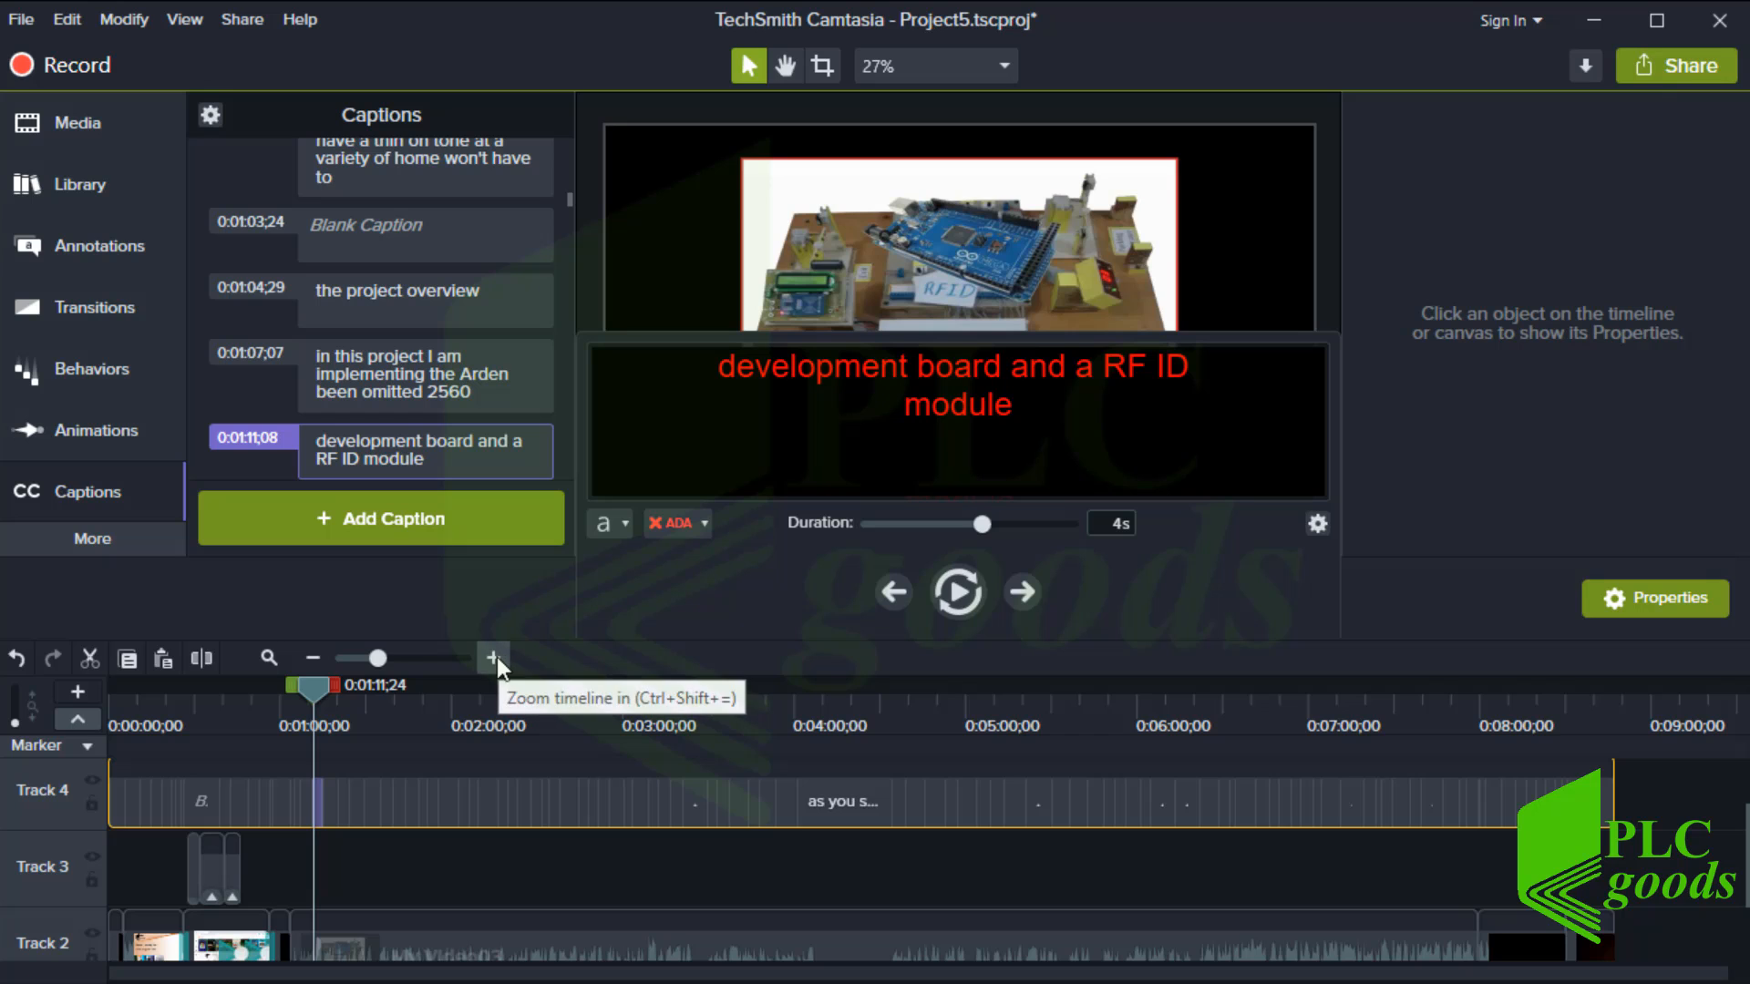
pyautogui.click(497, 658)
pyautogui.click(494, 658)
pyautogui.click(494, 658)
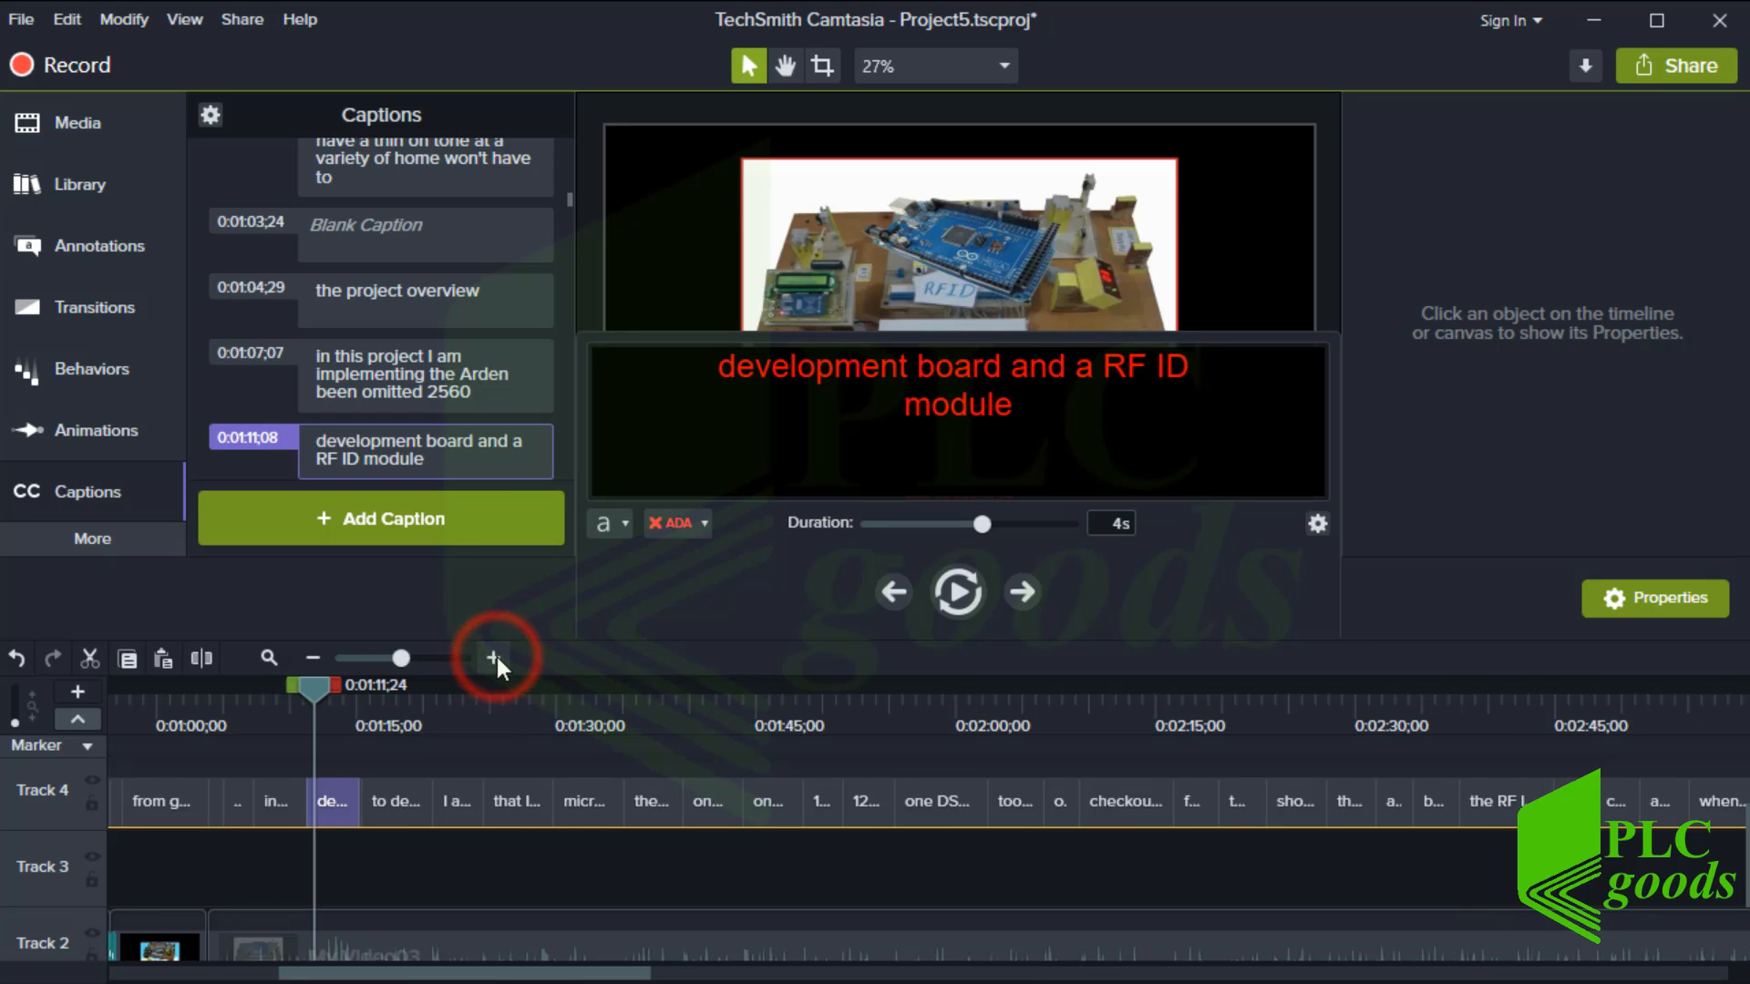
# - Examine the generated captions between 0:00:58;20 and 0:01:09;07 against the video content
pyautogui.moveTo(302, 690); pyautogui.dragTo(573, 756)
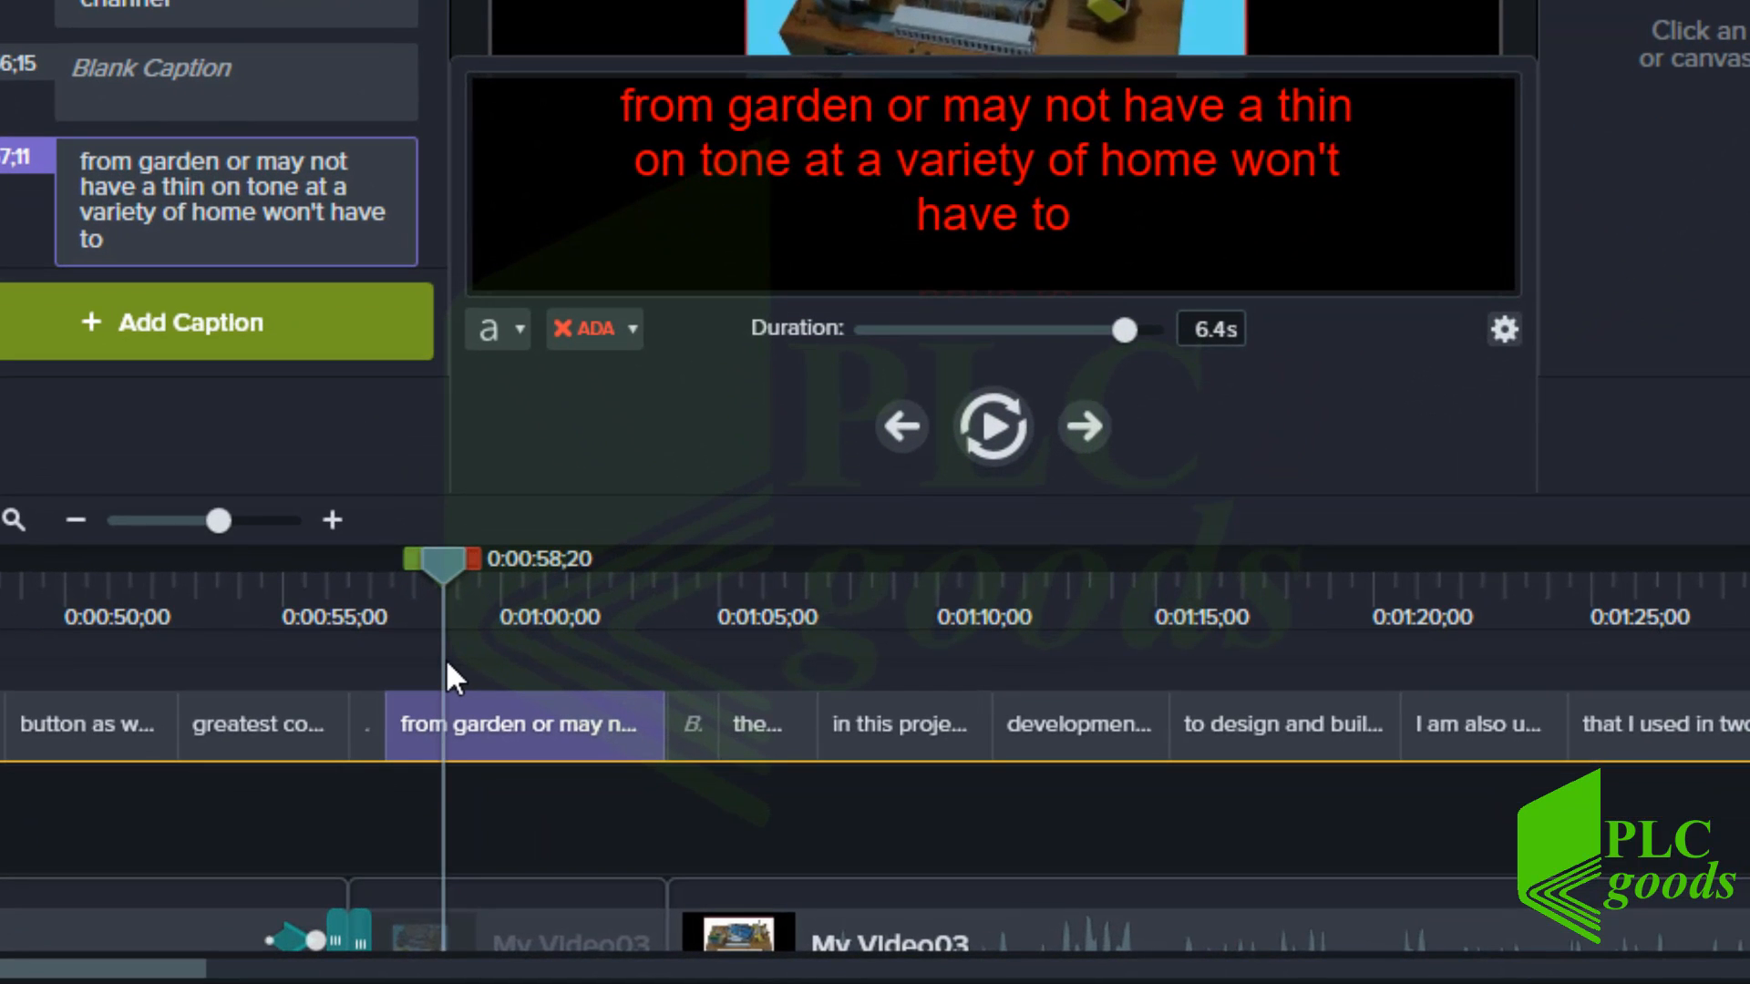
pyautogui.moveTo(446, 658); pyautogui.dragTo(543, 661)
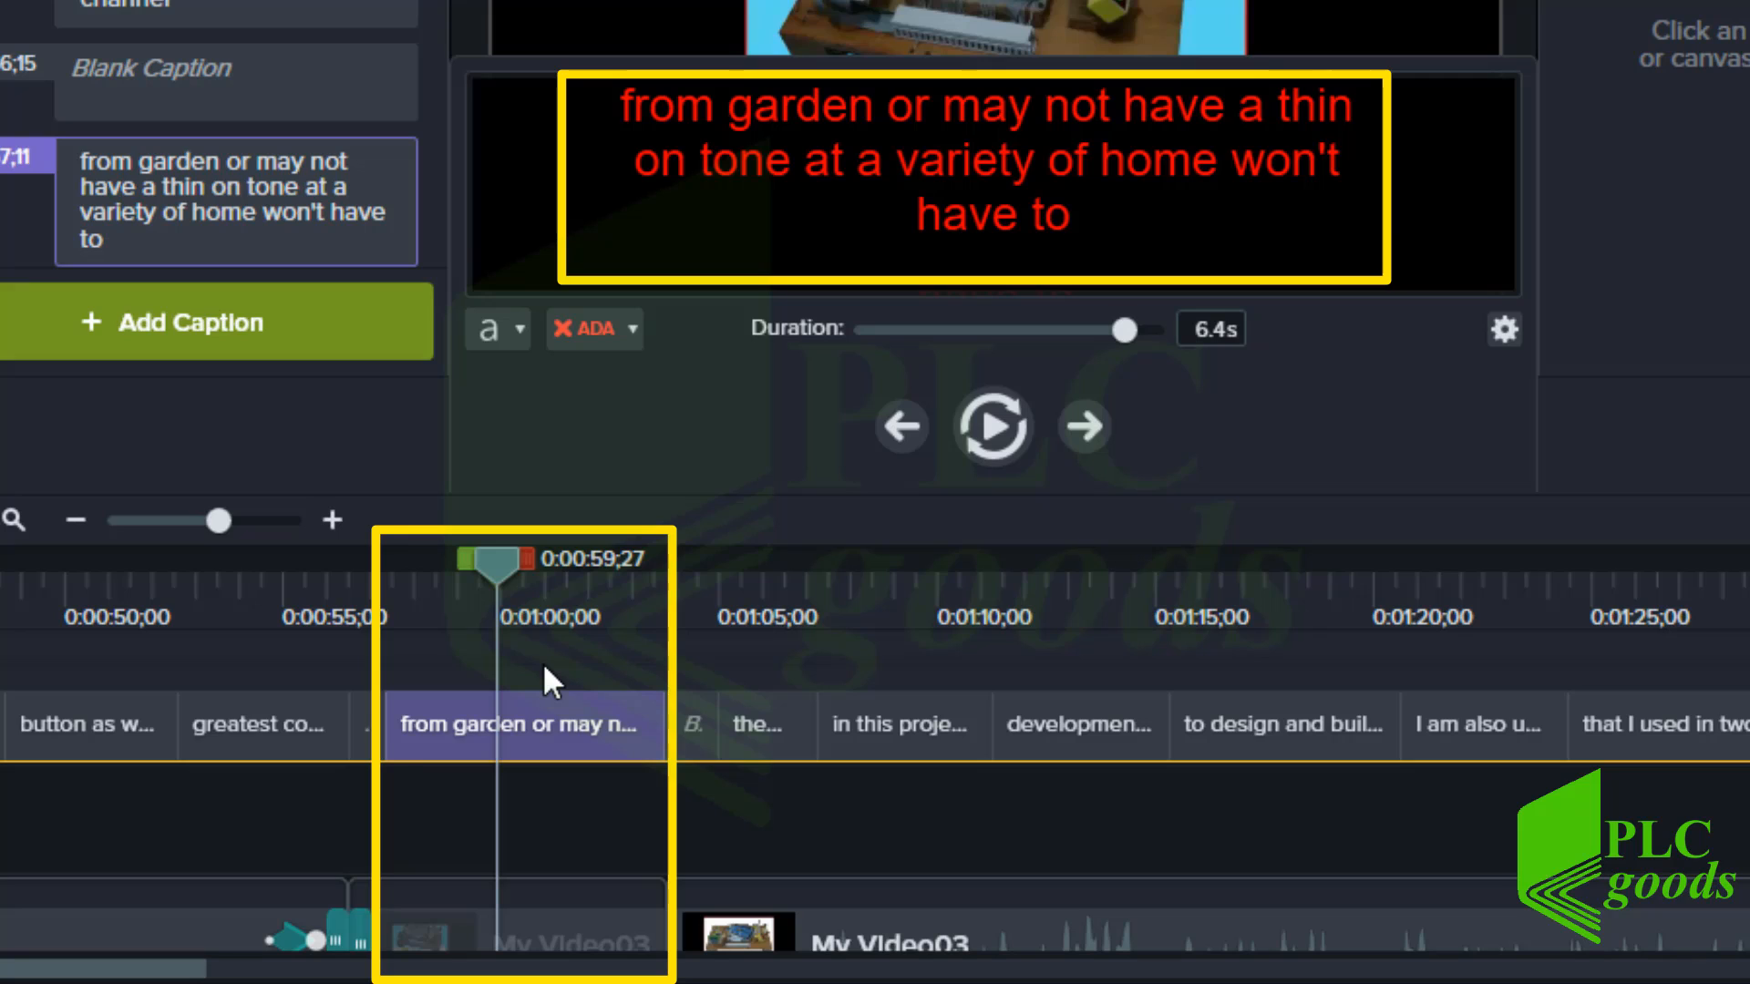
pyautogui.moveTo(547, 574); pyautogui.dragTo(791, 686)
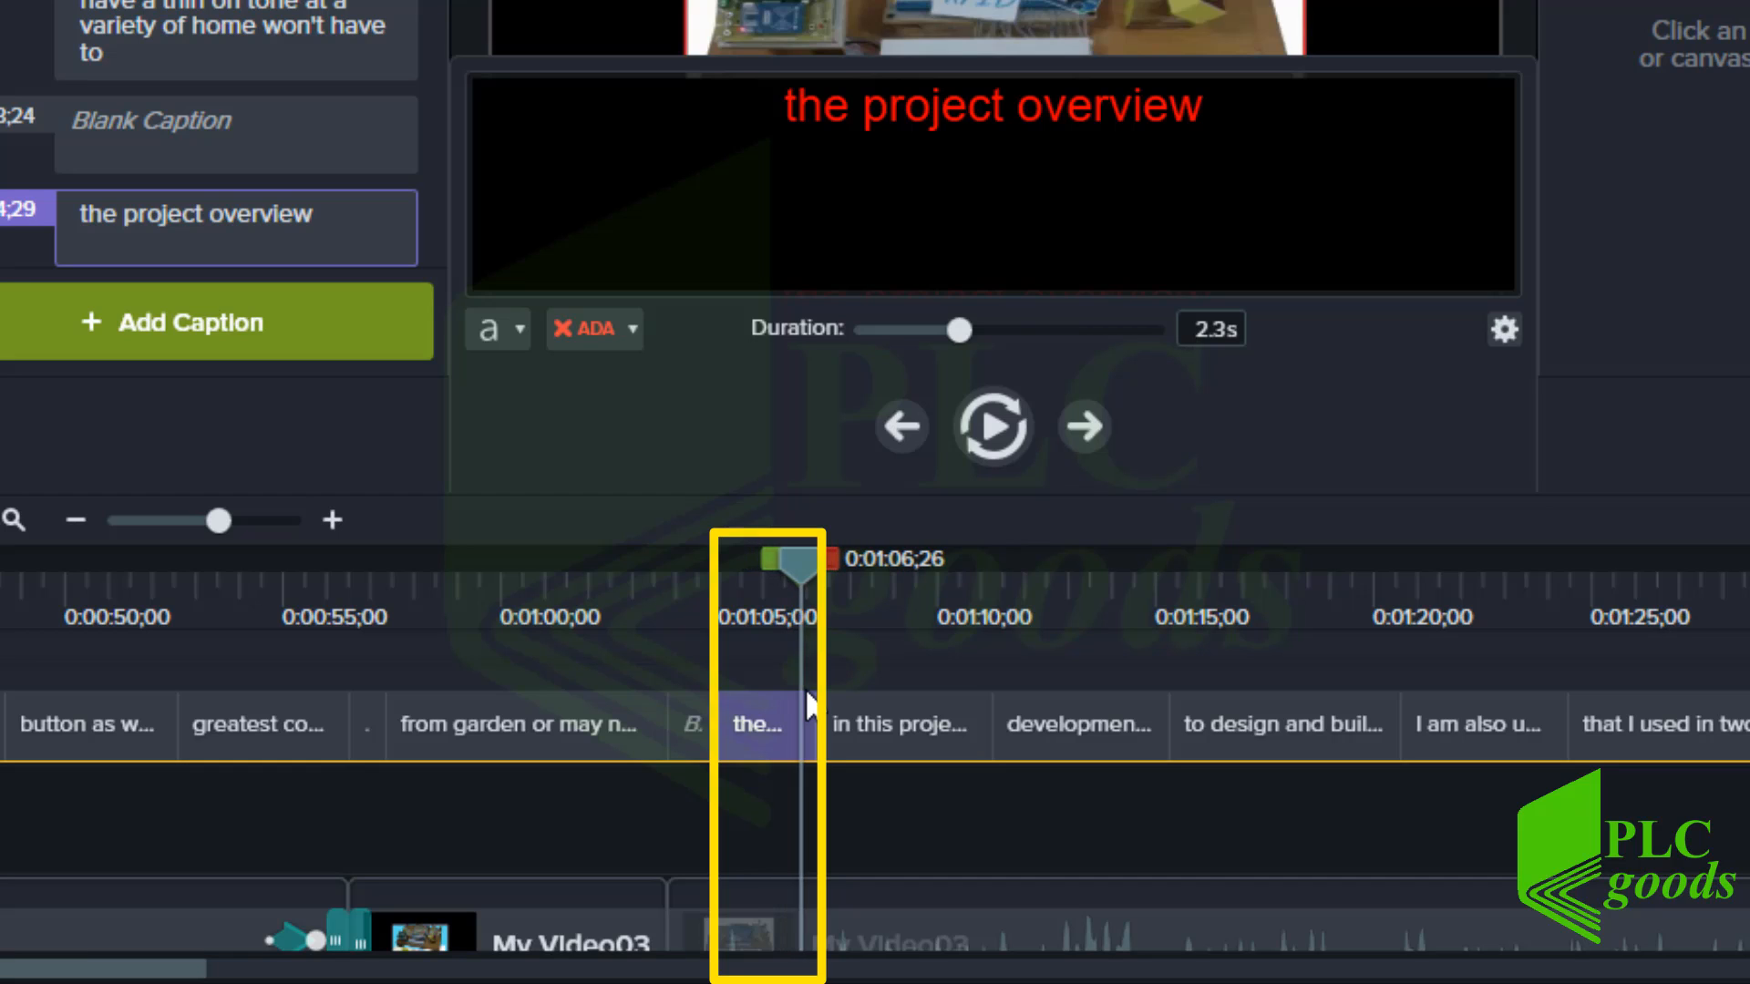
pyautogui.click(850, 714)
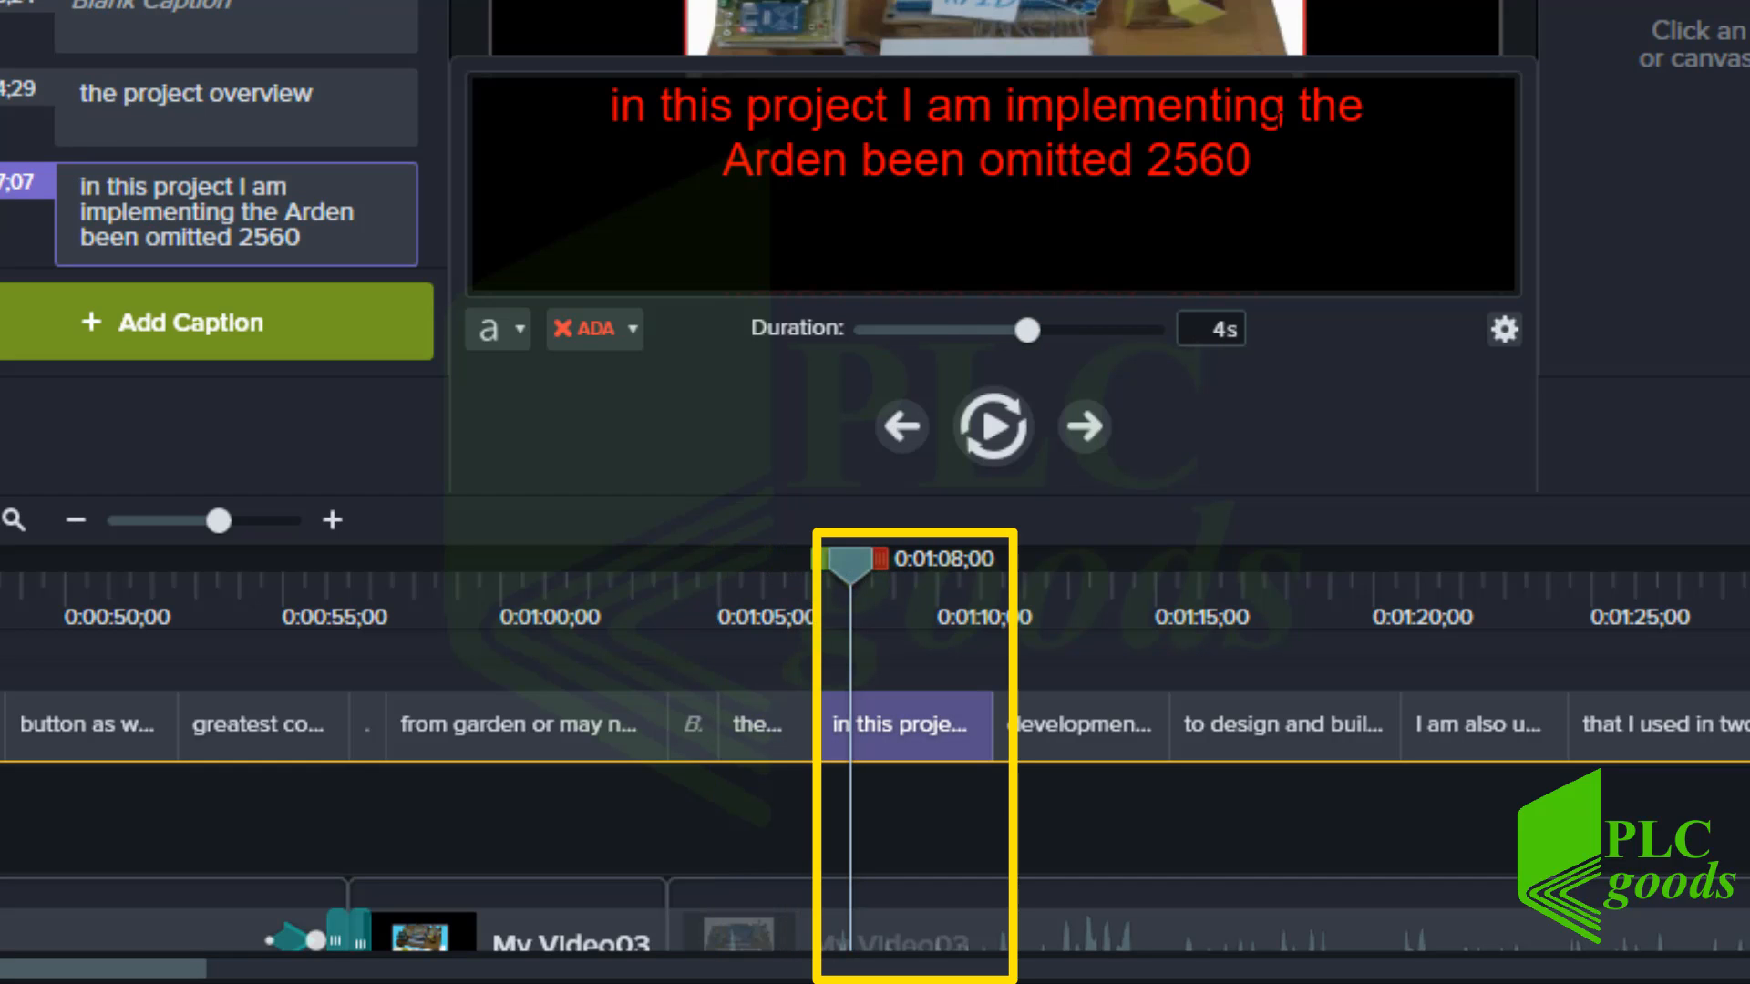
pyautogui.click(1155, 11)
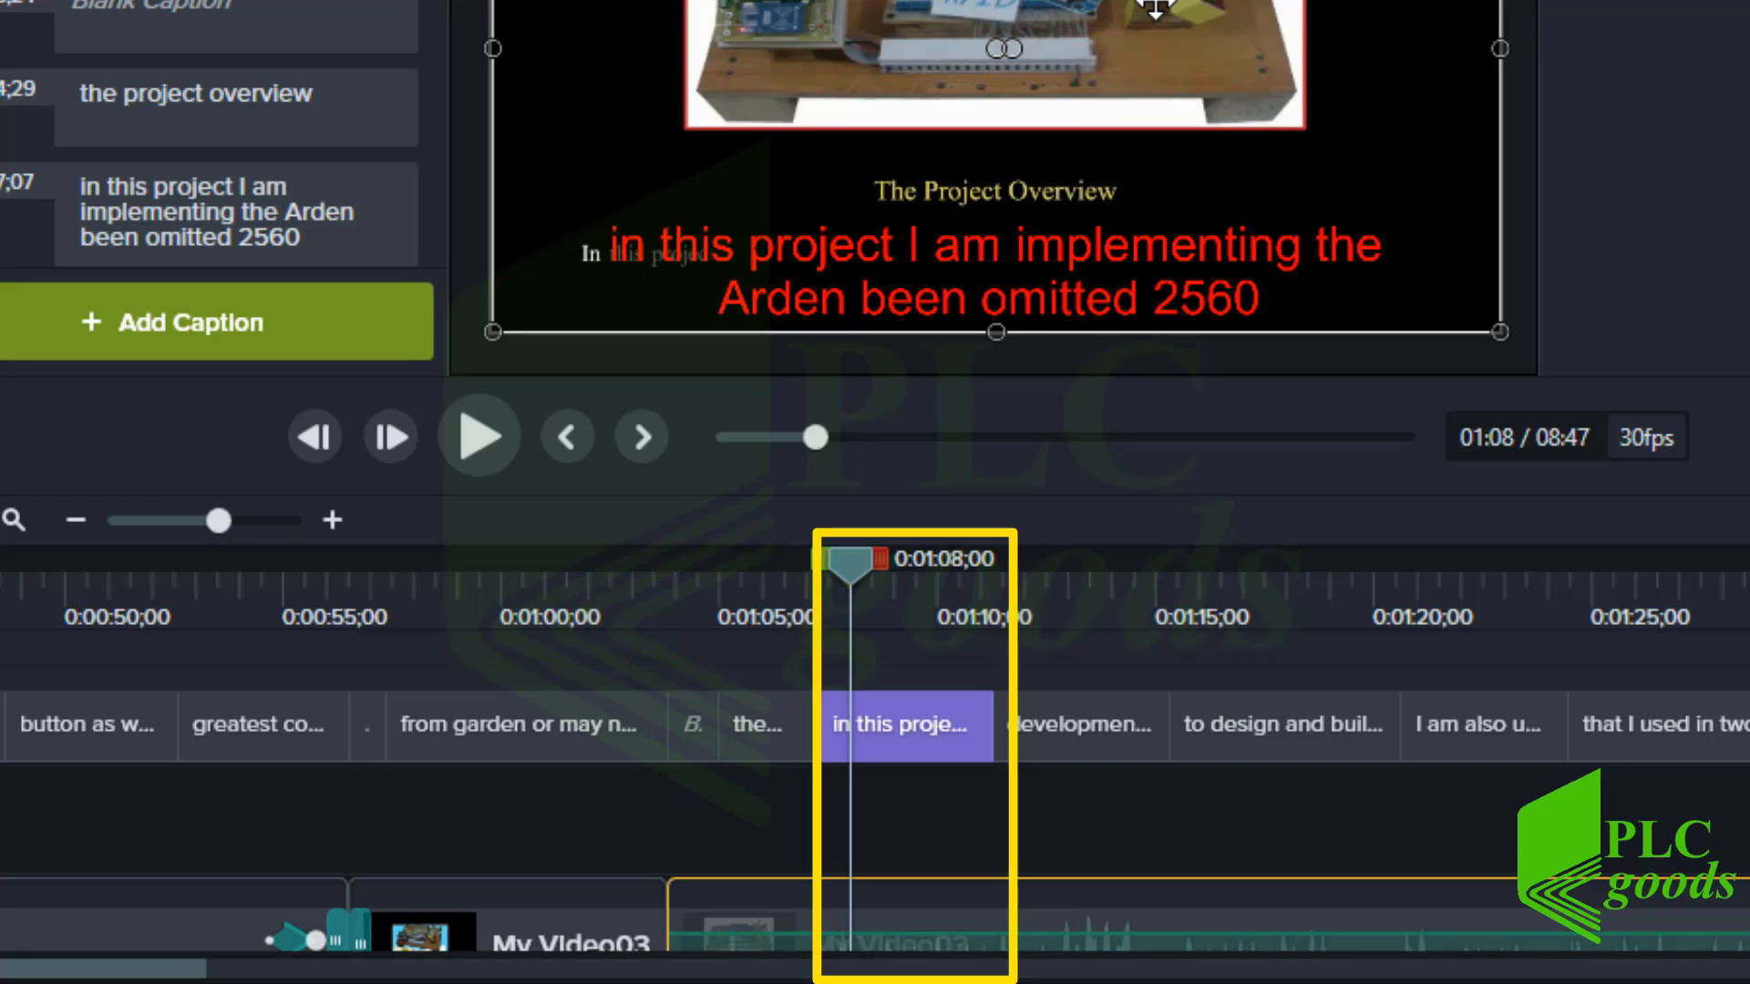
pyautogui.moveTo(849, 558); pyautogui.dragTo(902, 722)
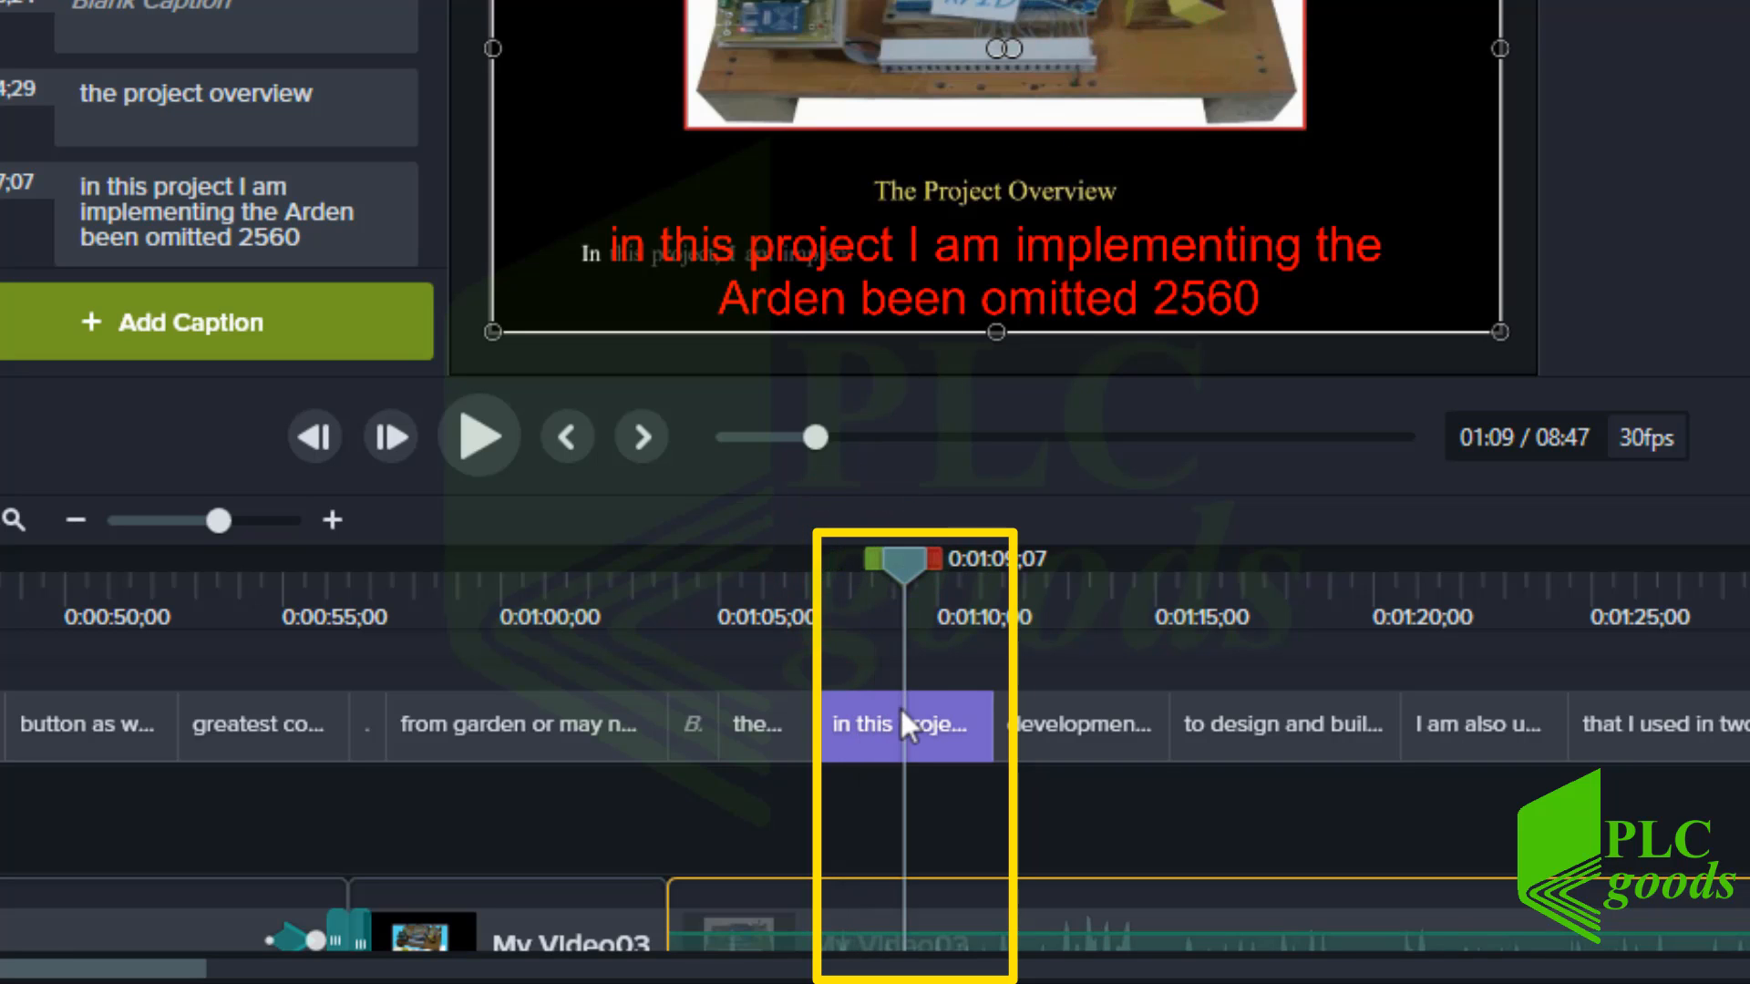
# - Play the caption at 0:01:07;07 and replace the misrecognised words before "2560" with "Arduino Mega"
pyautogui.click(902, 715)
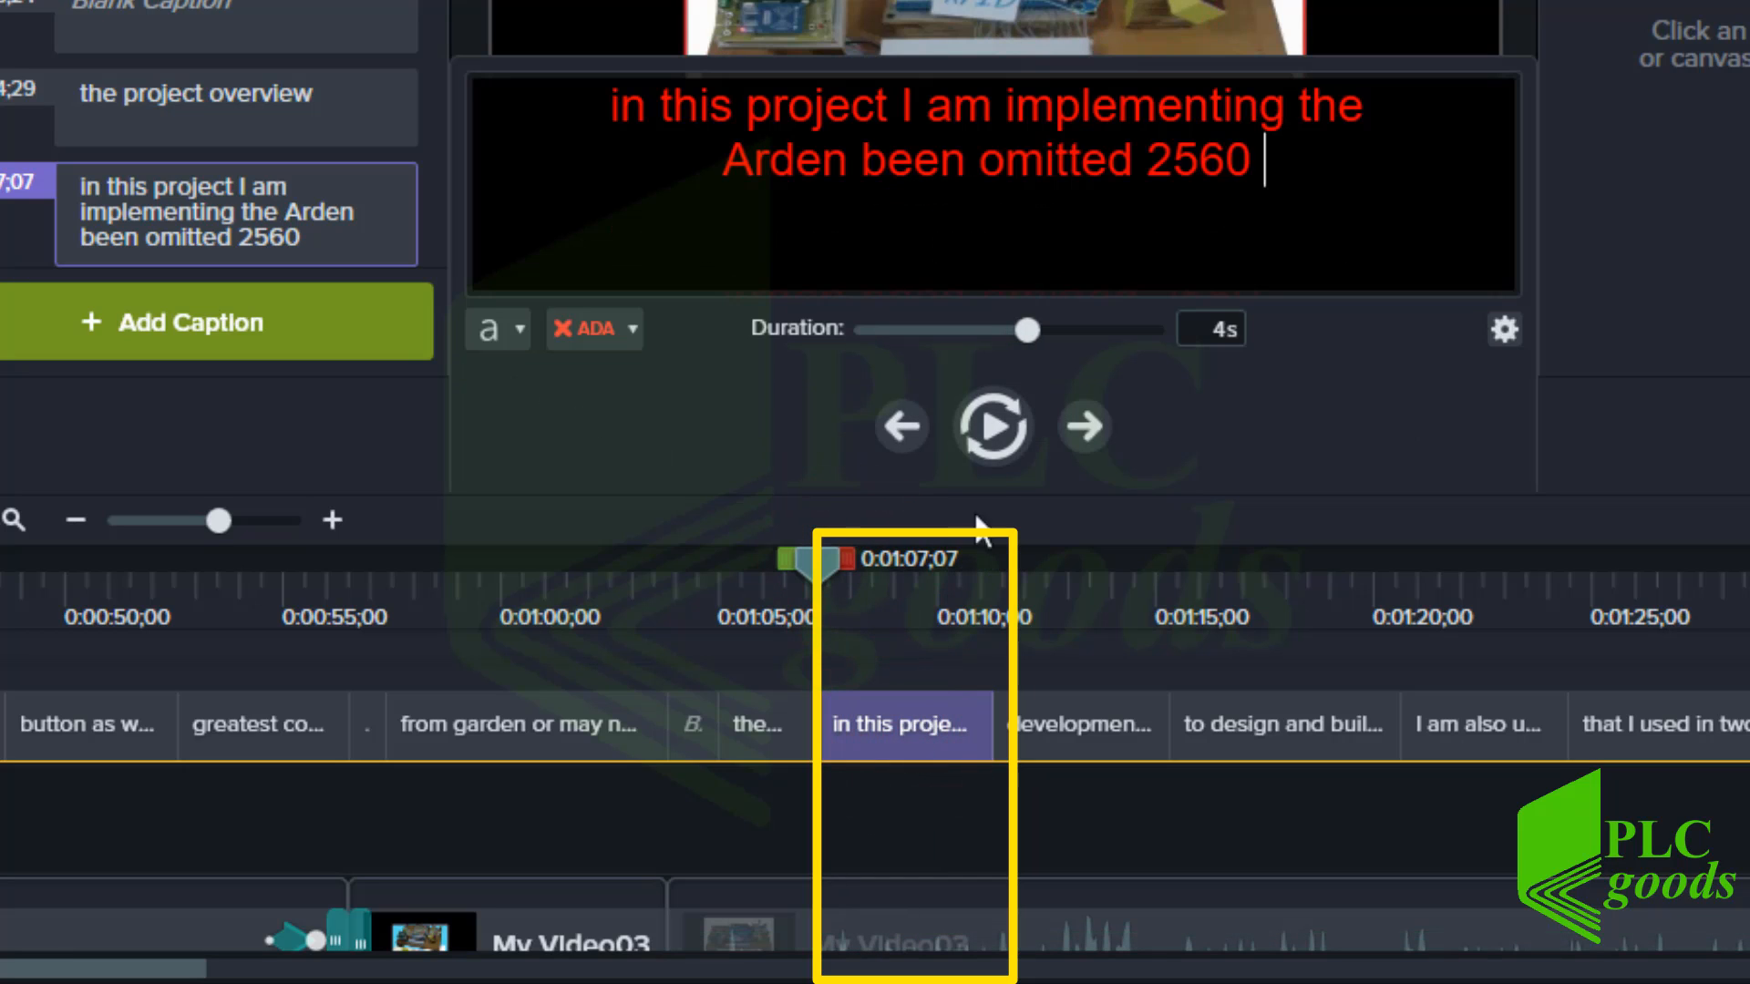
pyautogui.click(993, 428)
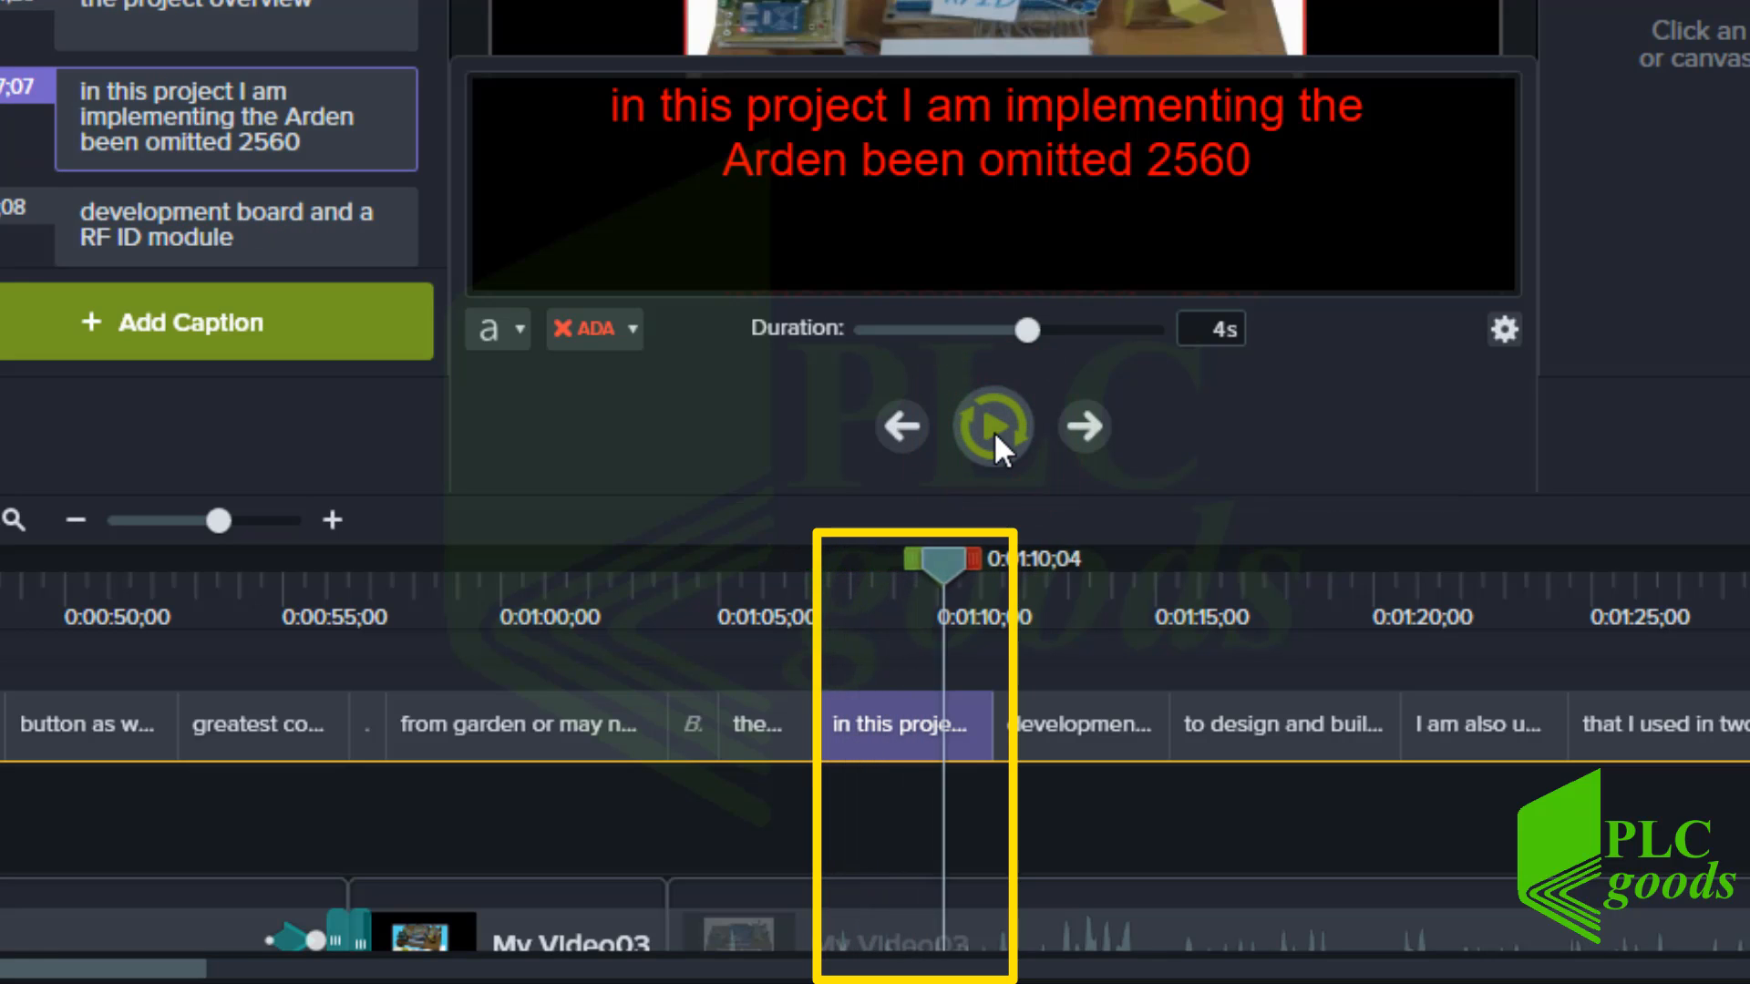
pyautogui.click(995, 436)
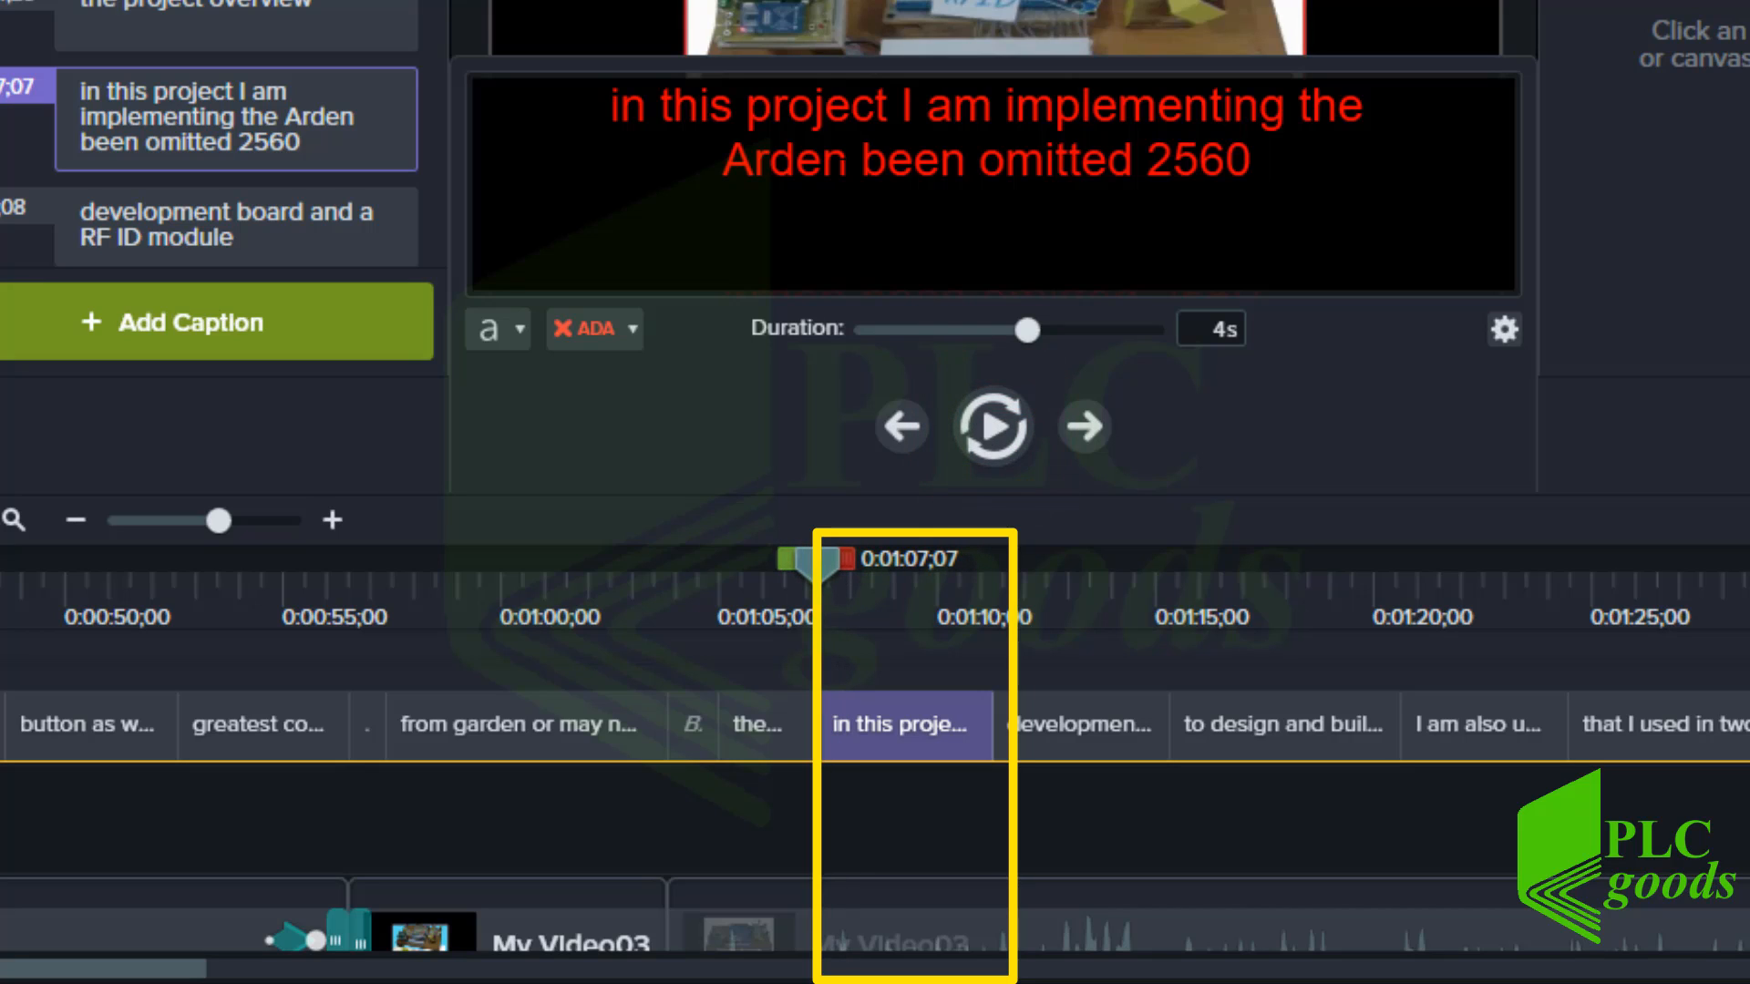
pyautogui.moveTo(805, 160); pyautogui.dragTo(1016, 154)
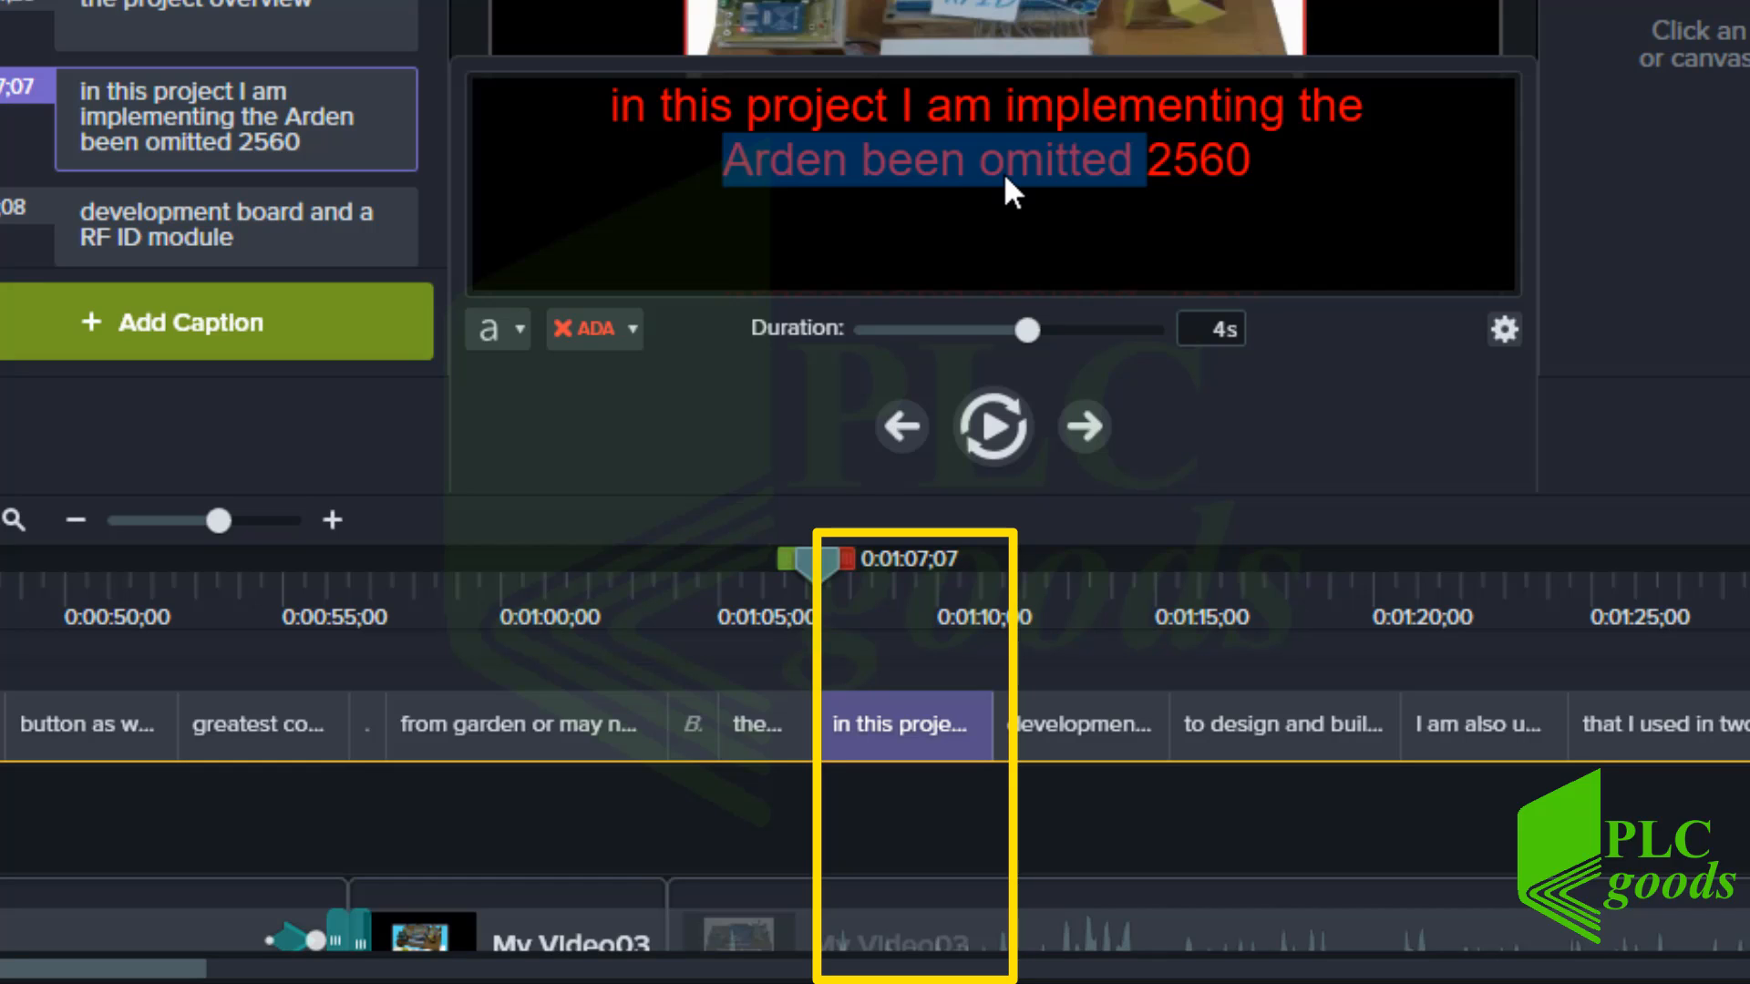
pyautogui.write('Arduino')
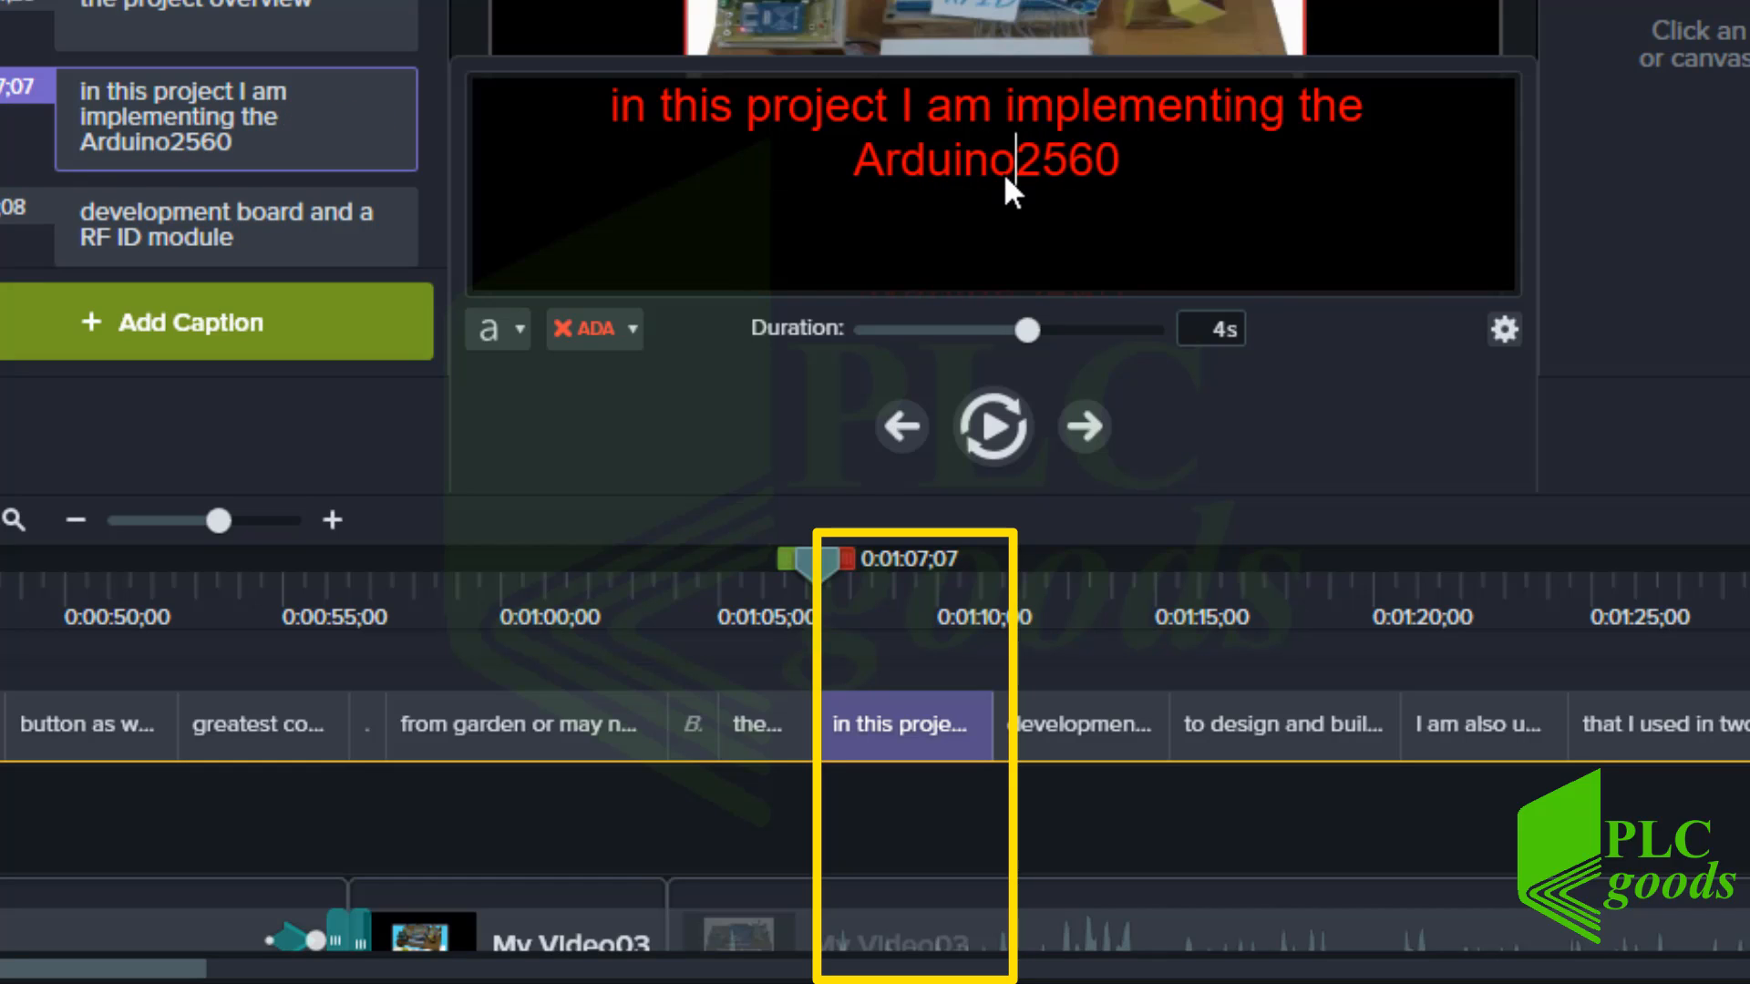
pyautogui.write(' Mega')
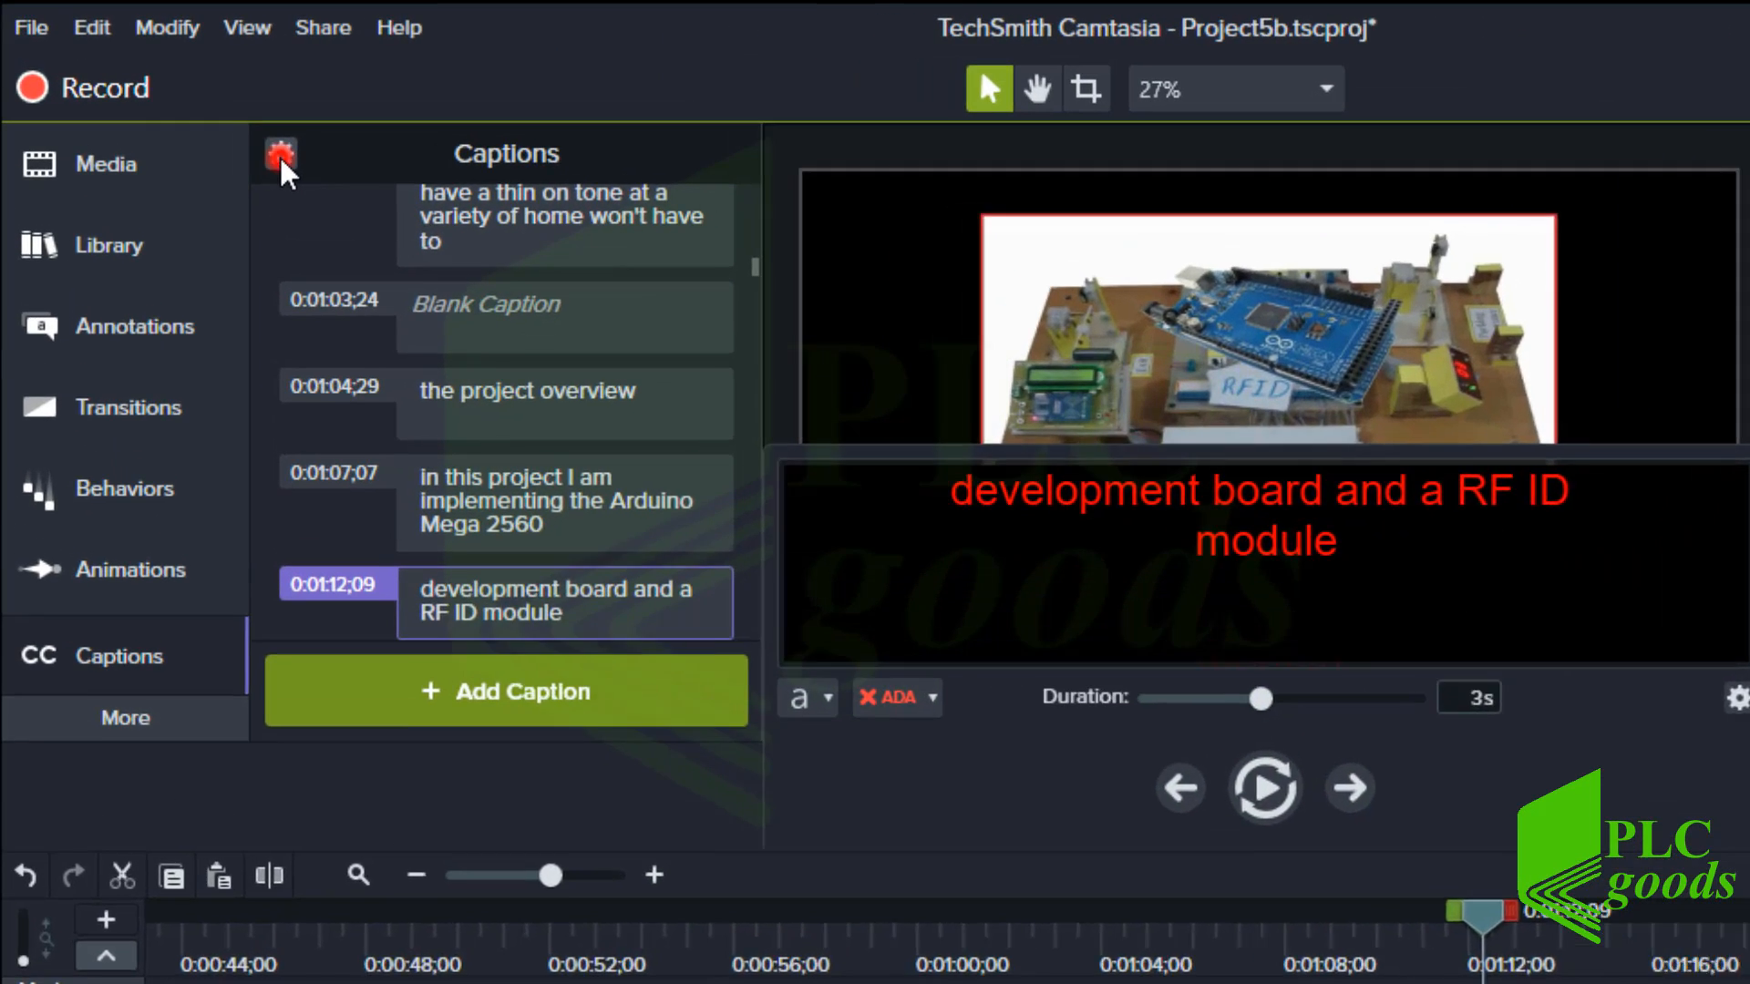
# - Examine the file formats offered for exporting the captions, cancel the export, and look at the remaining caption options
pyautogui.click(299, 167)
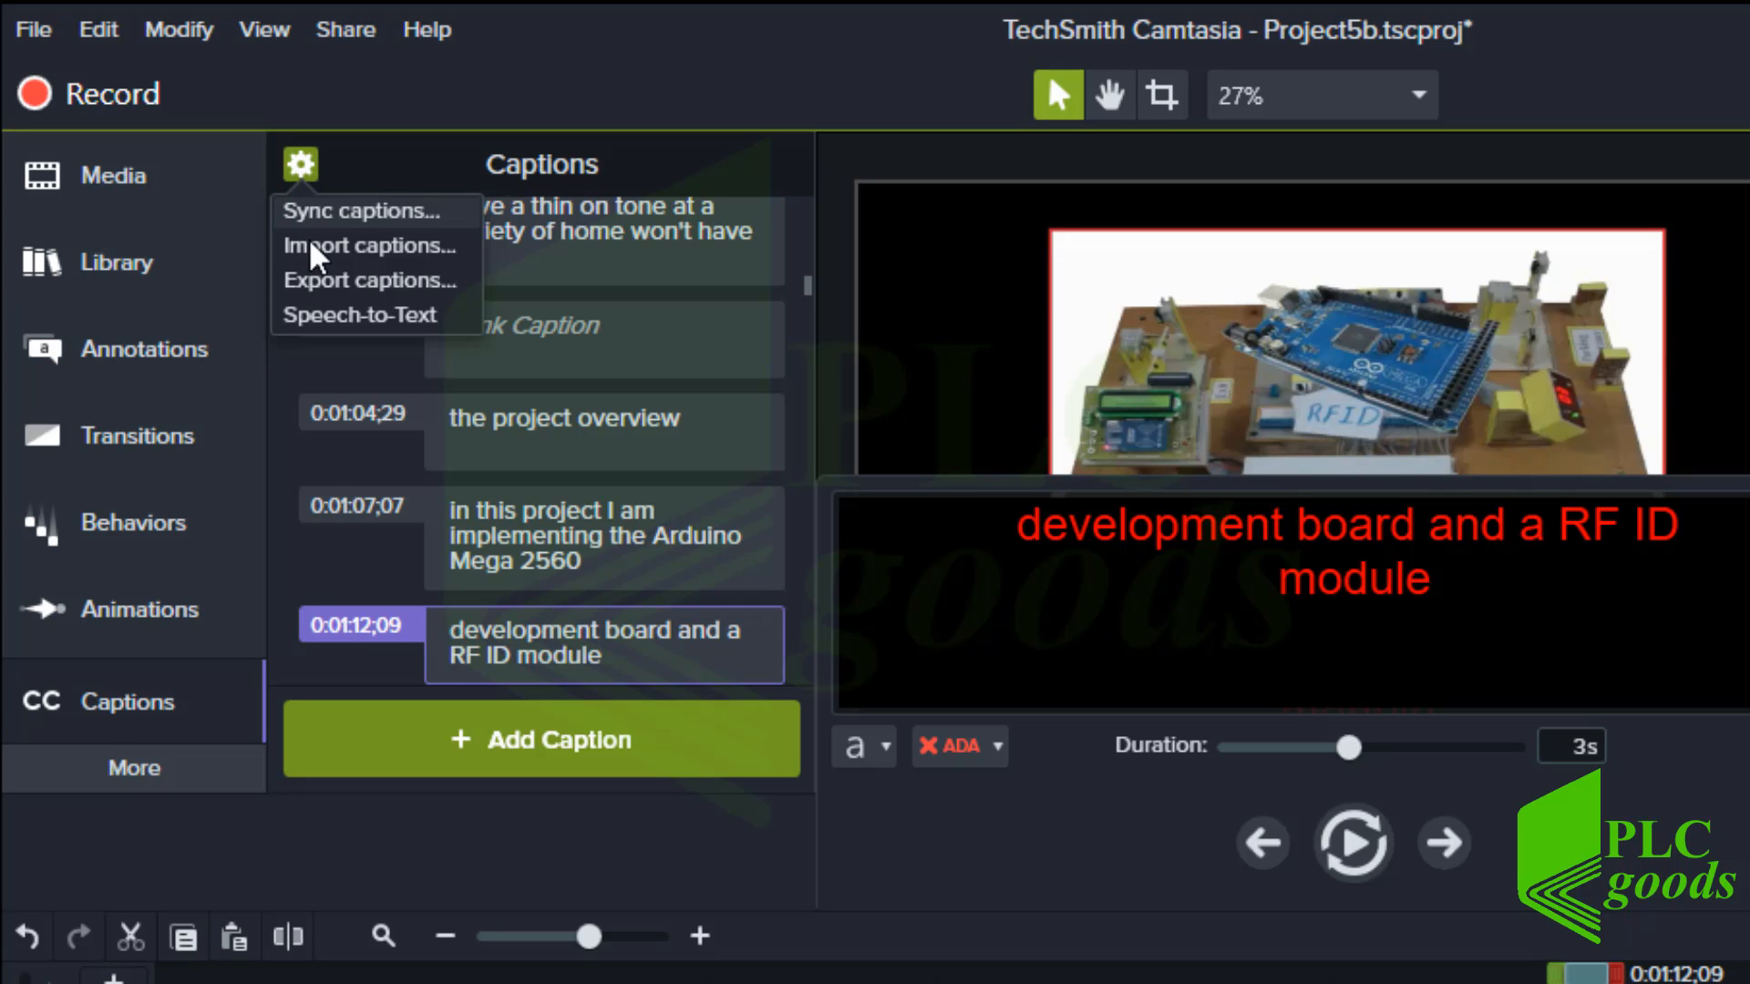
pyautogui.click(326, 282)
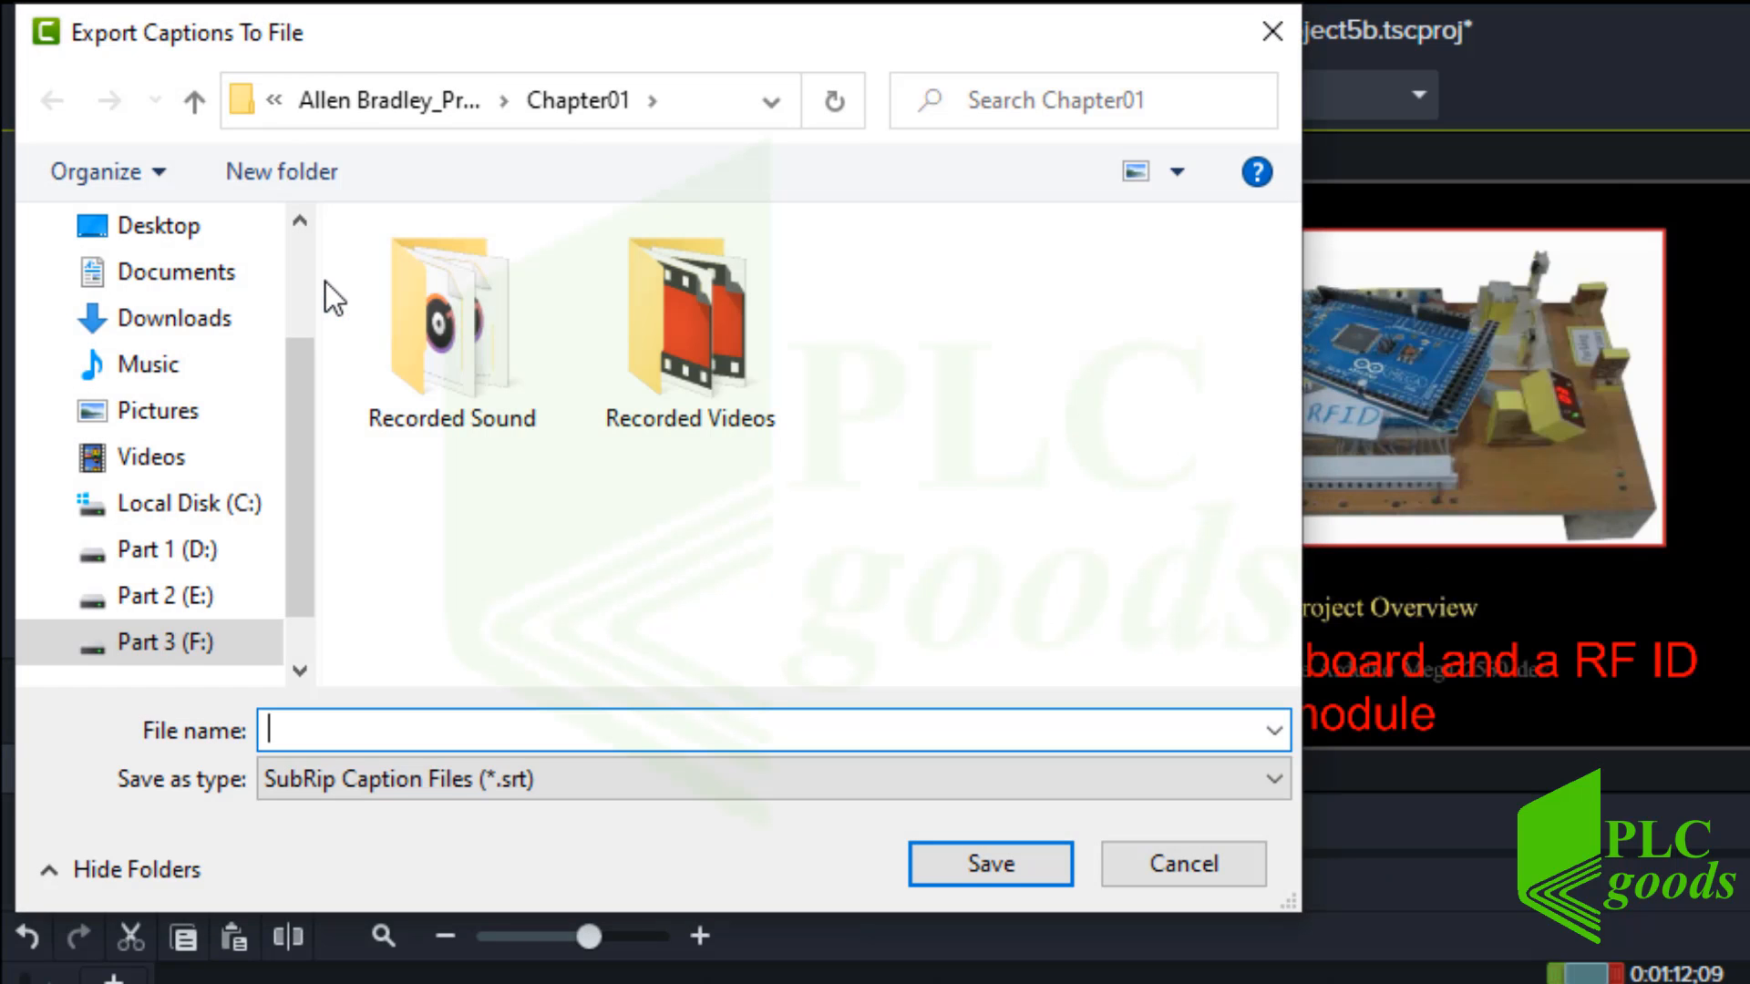
pyautogui.click(428, 789)
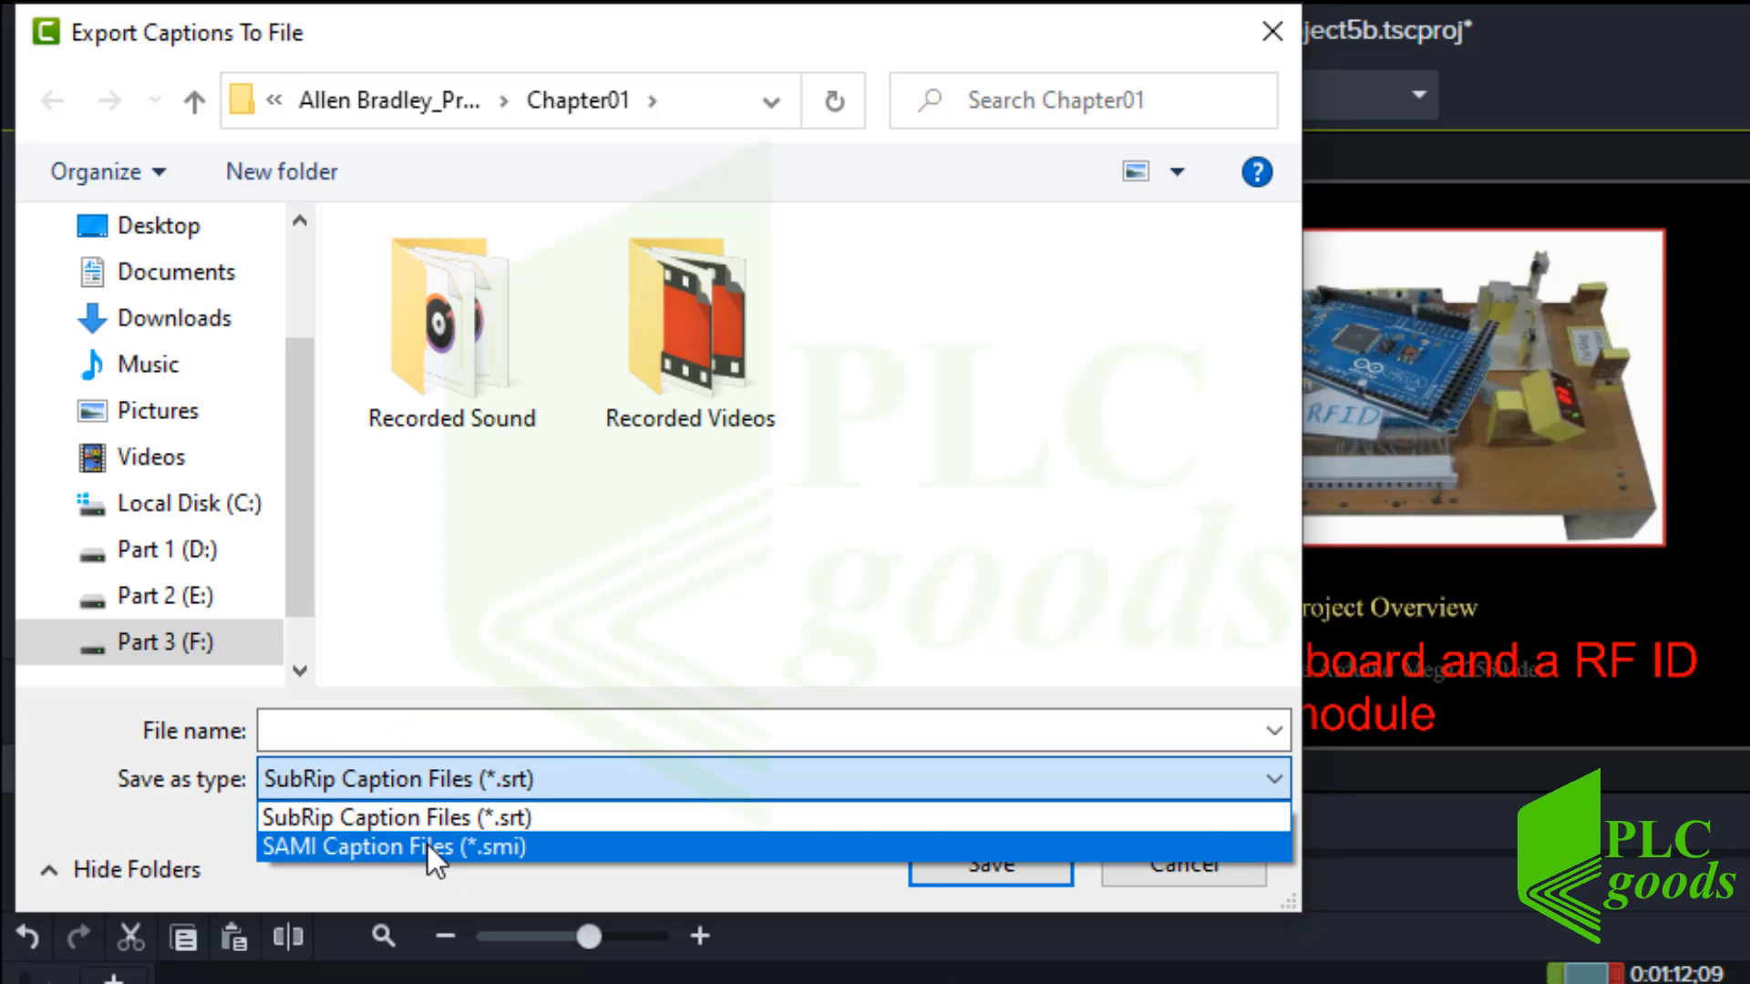
pyautogui.click(437, 781)
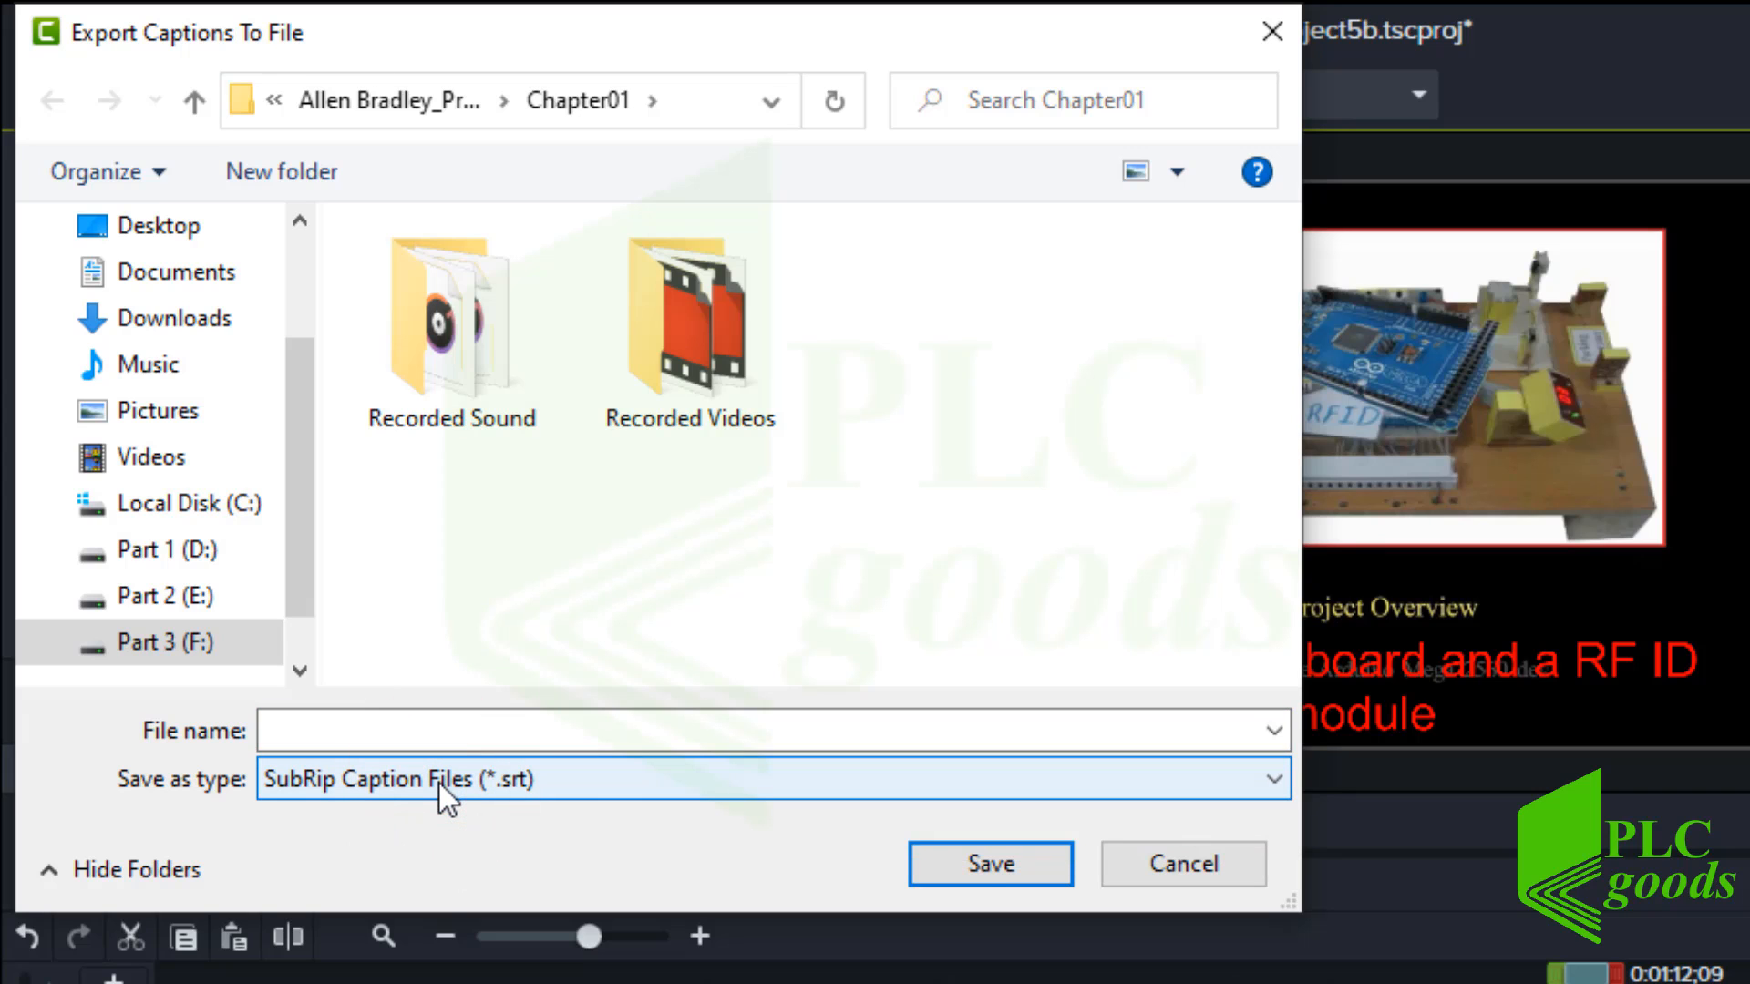
pyautogui.click(1128, 877)
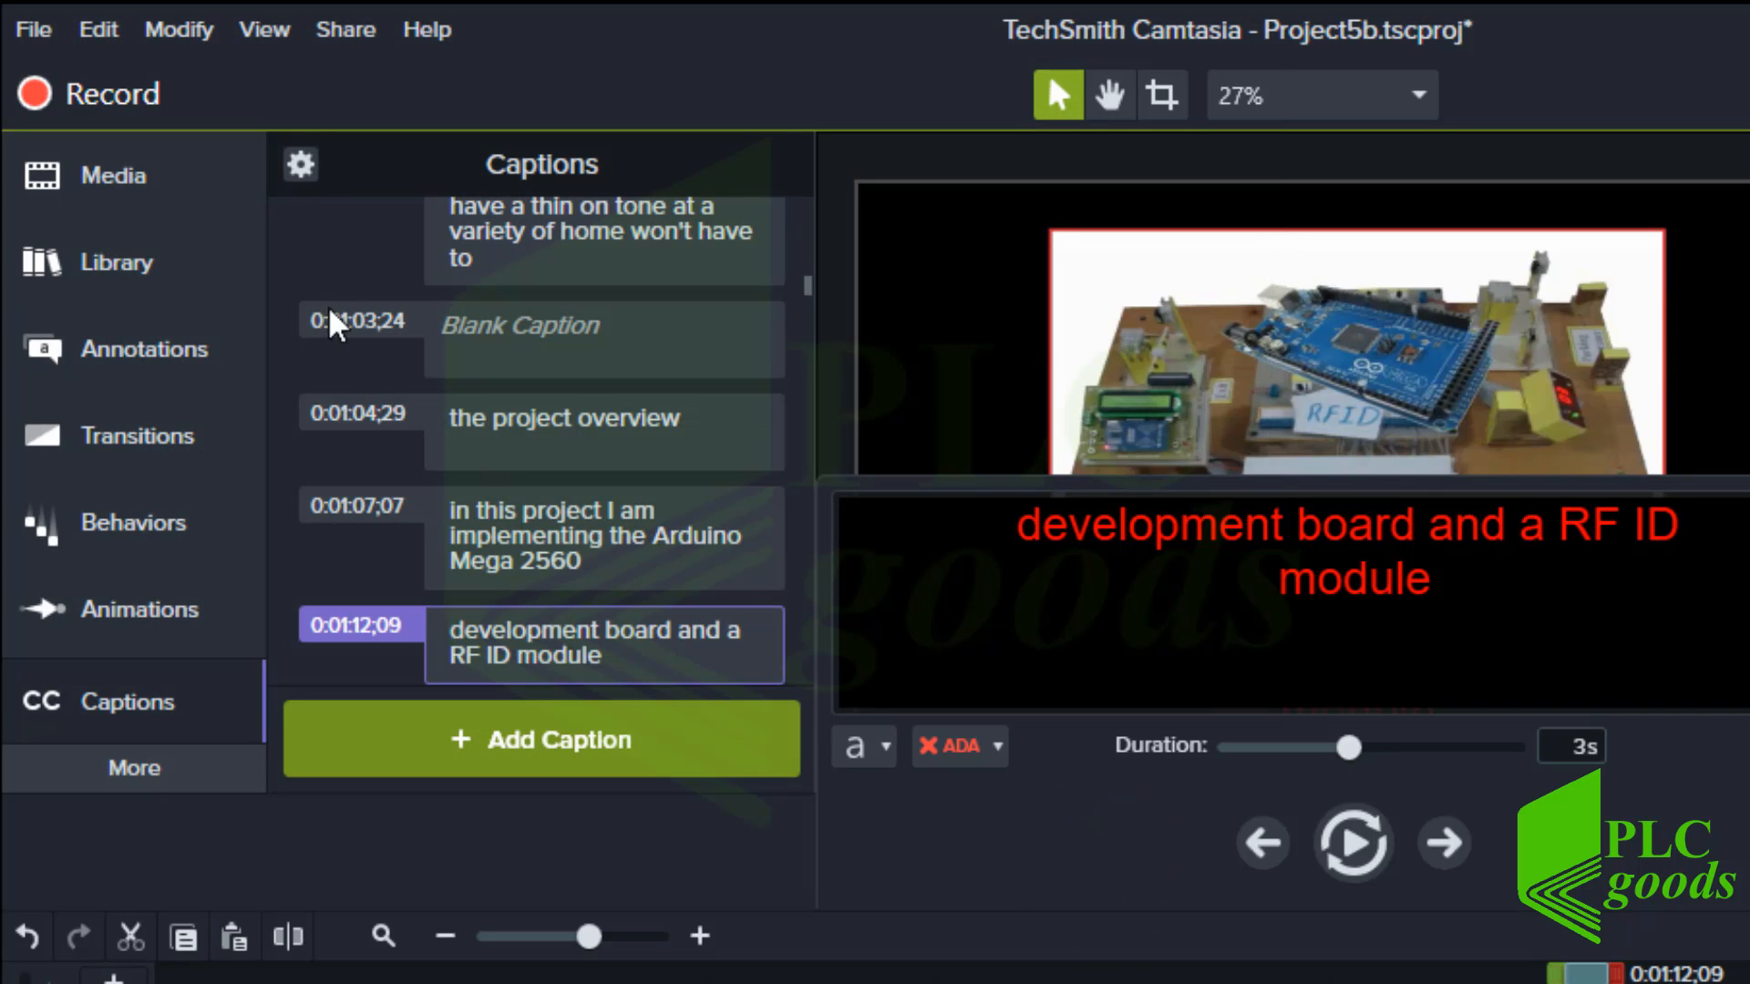
pyautogui.click(309, 178)
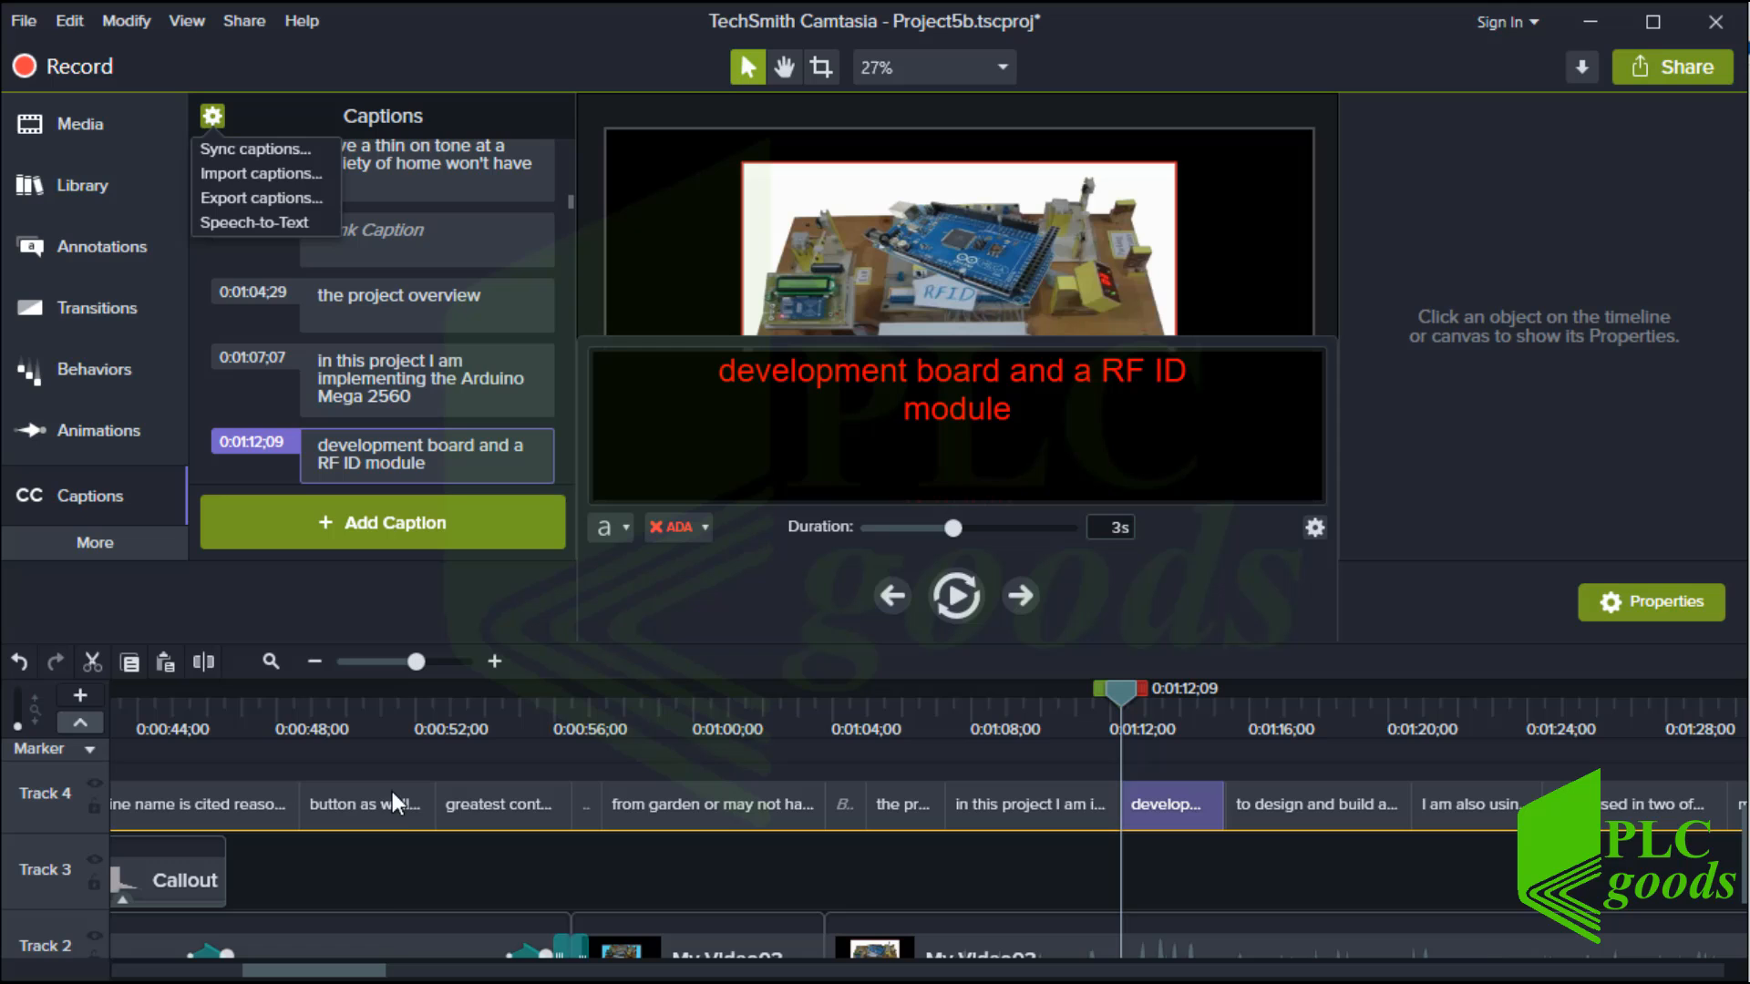
pyautogui.click(394, 806)
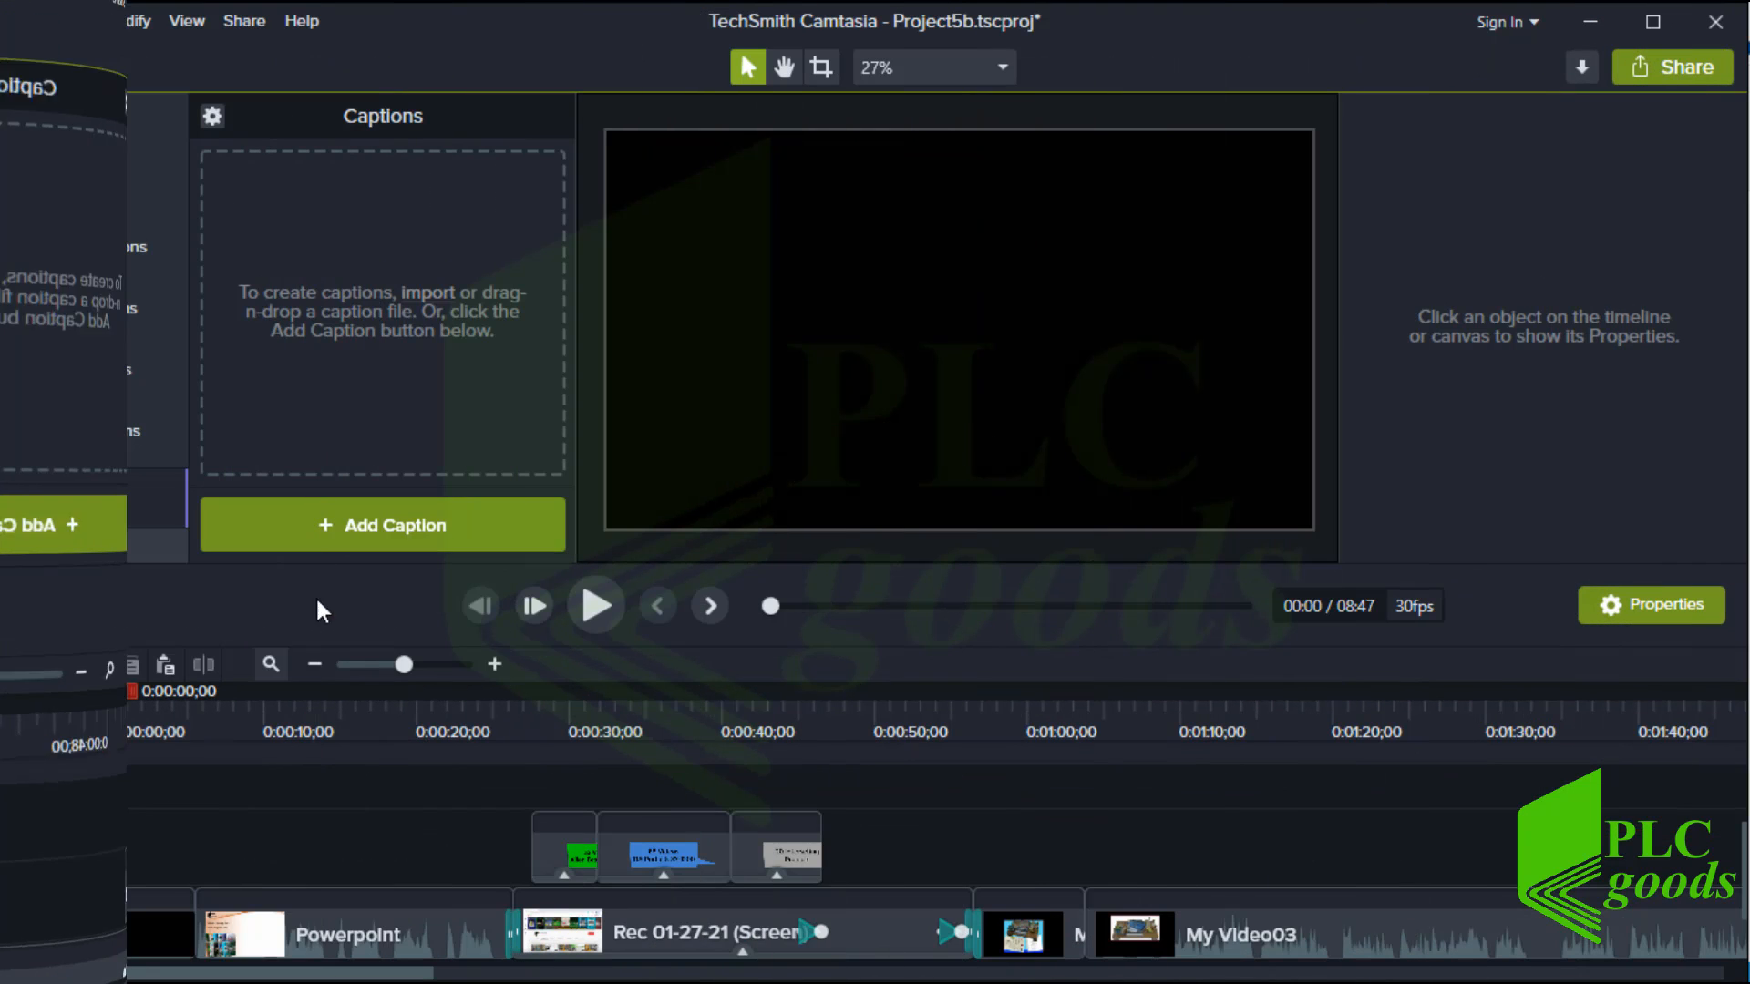
# - Add a new caption at the beginning of the timeline and paste the copied "Hello guys, this video will have a short introduction" script into it
pyautogui.click(370, 528)
pyautogui.rightClick(776, 419)
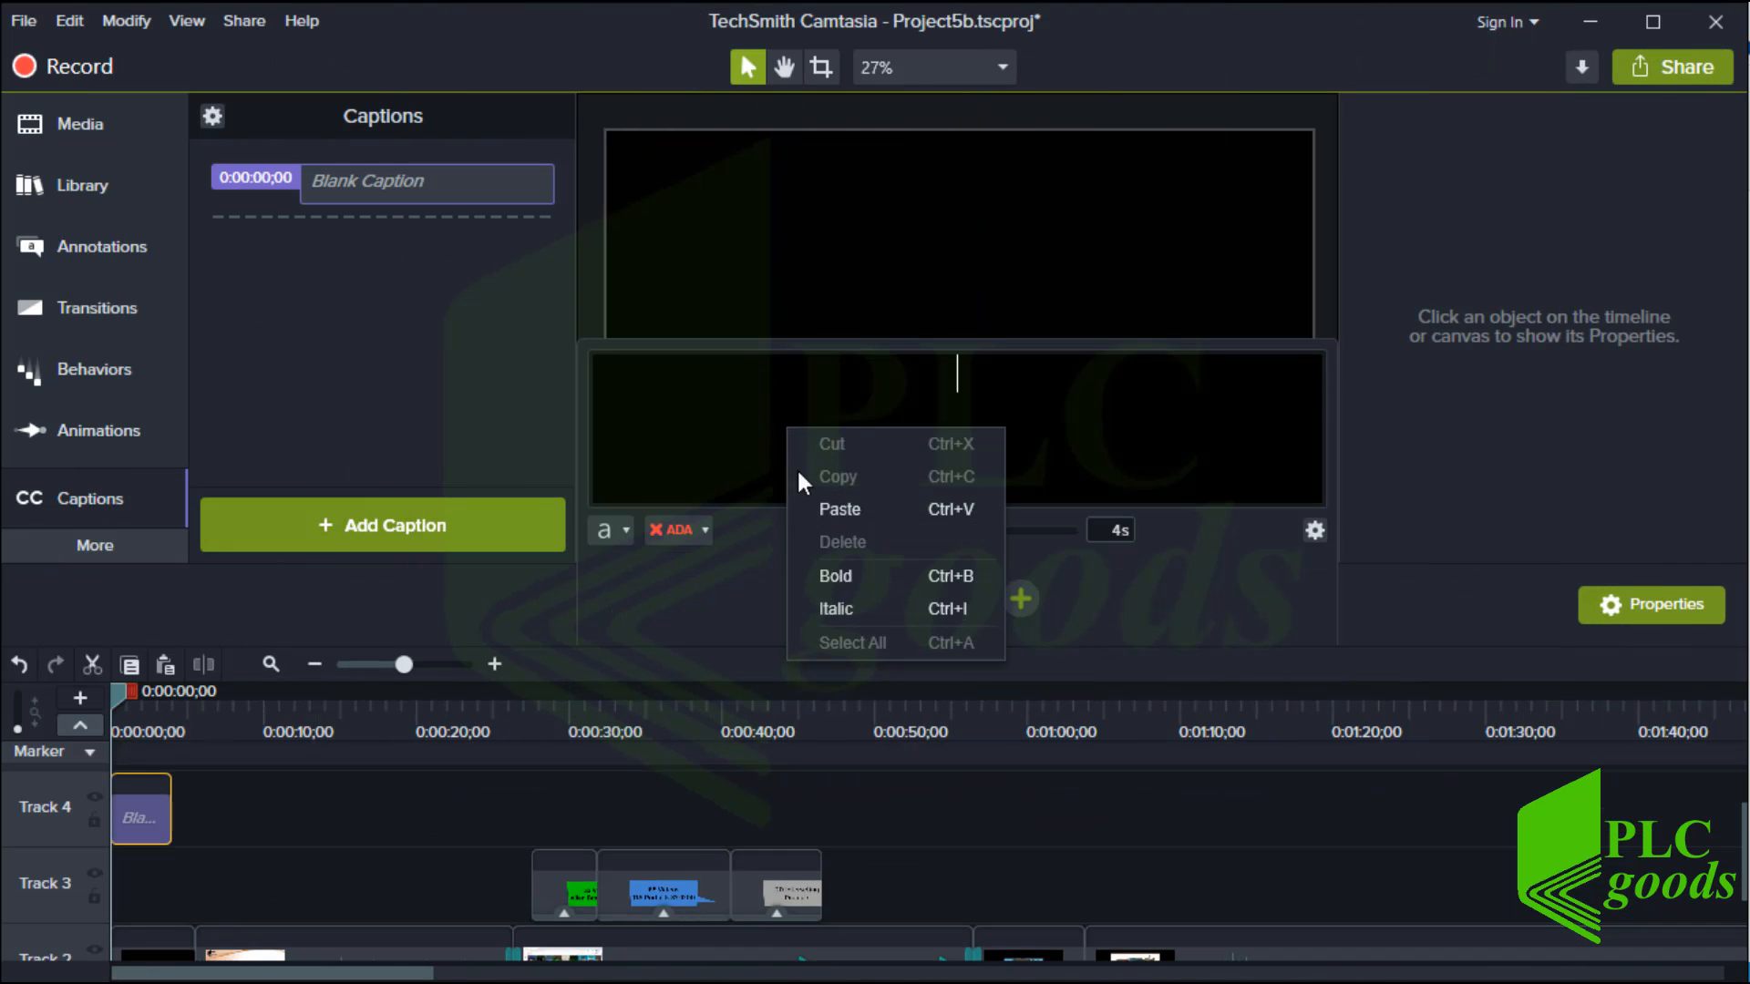
pyautogui.click(808, 508)
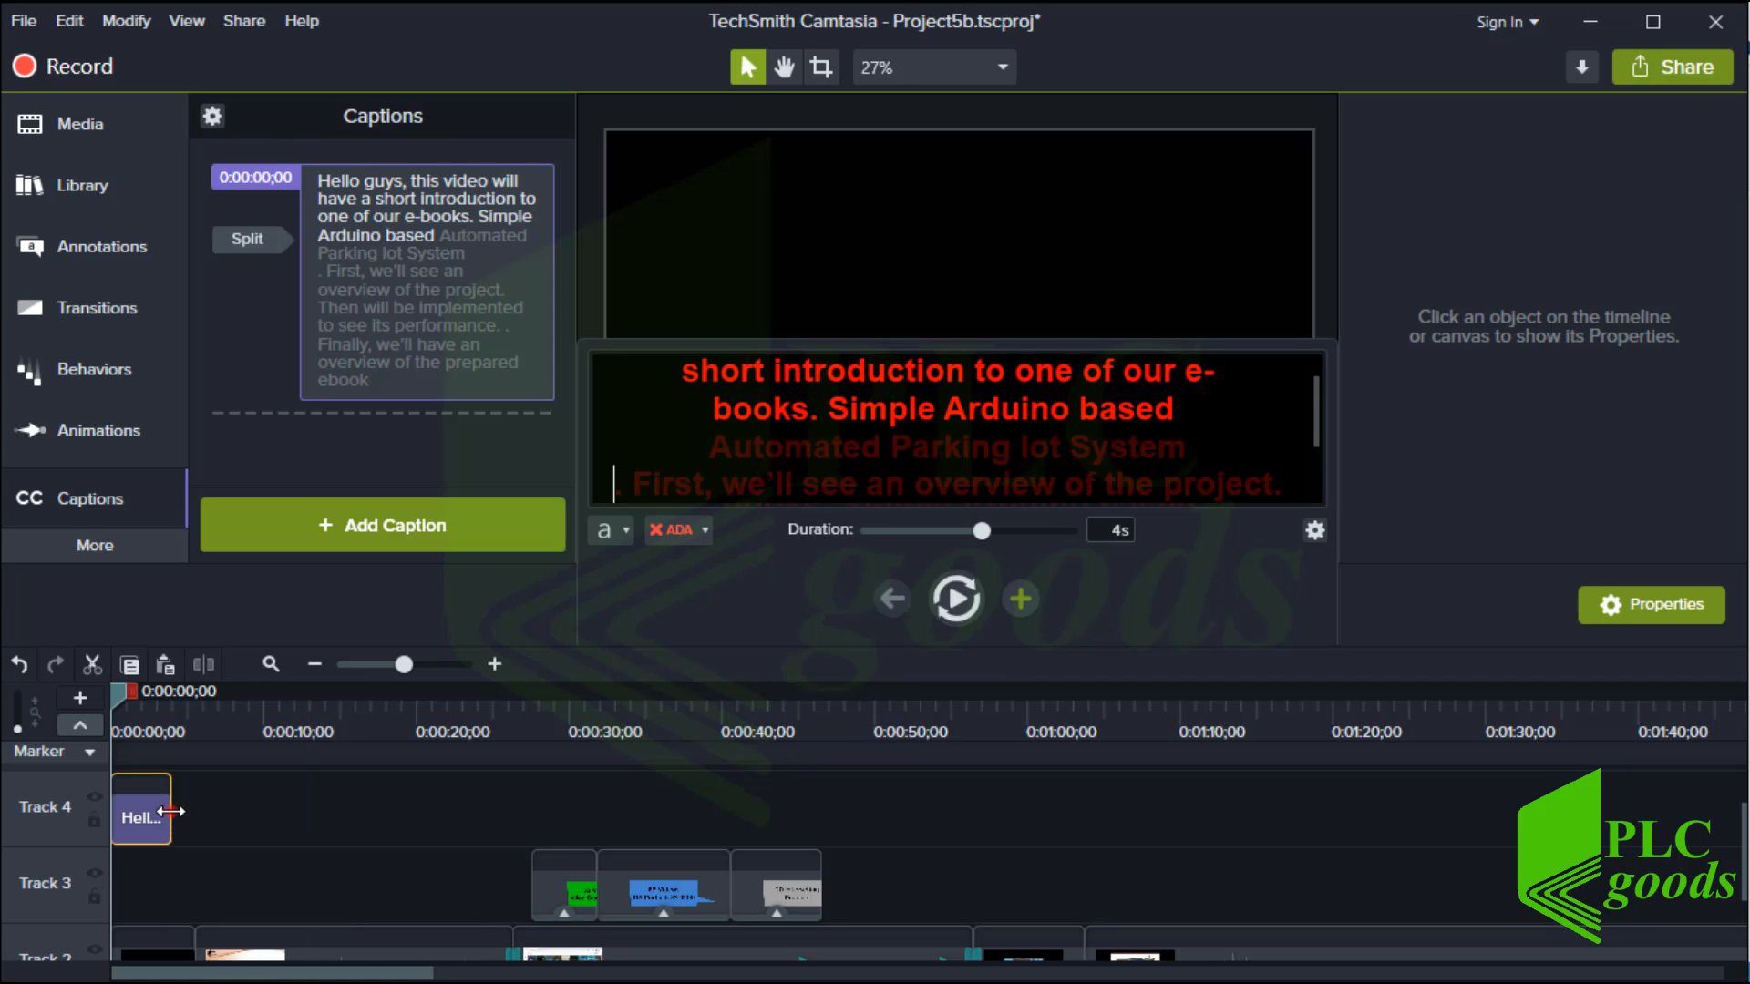
# - Stretch the pasted caption on Track 4 to 76.6 s, move its start to 0:00:05;15, and review its text
pyautogui.moveTo(169, 811); pyautogui.dragTo(1281, 780)
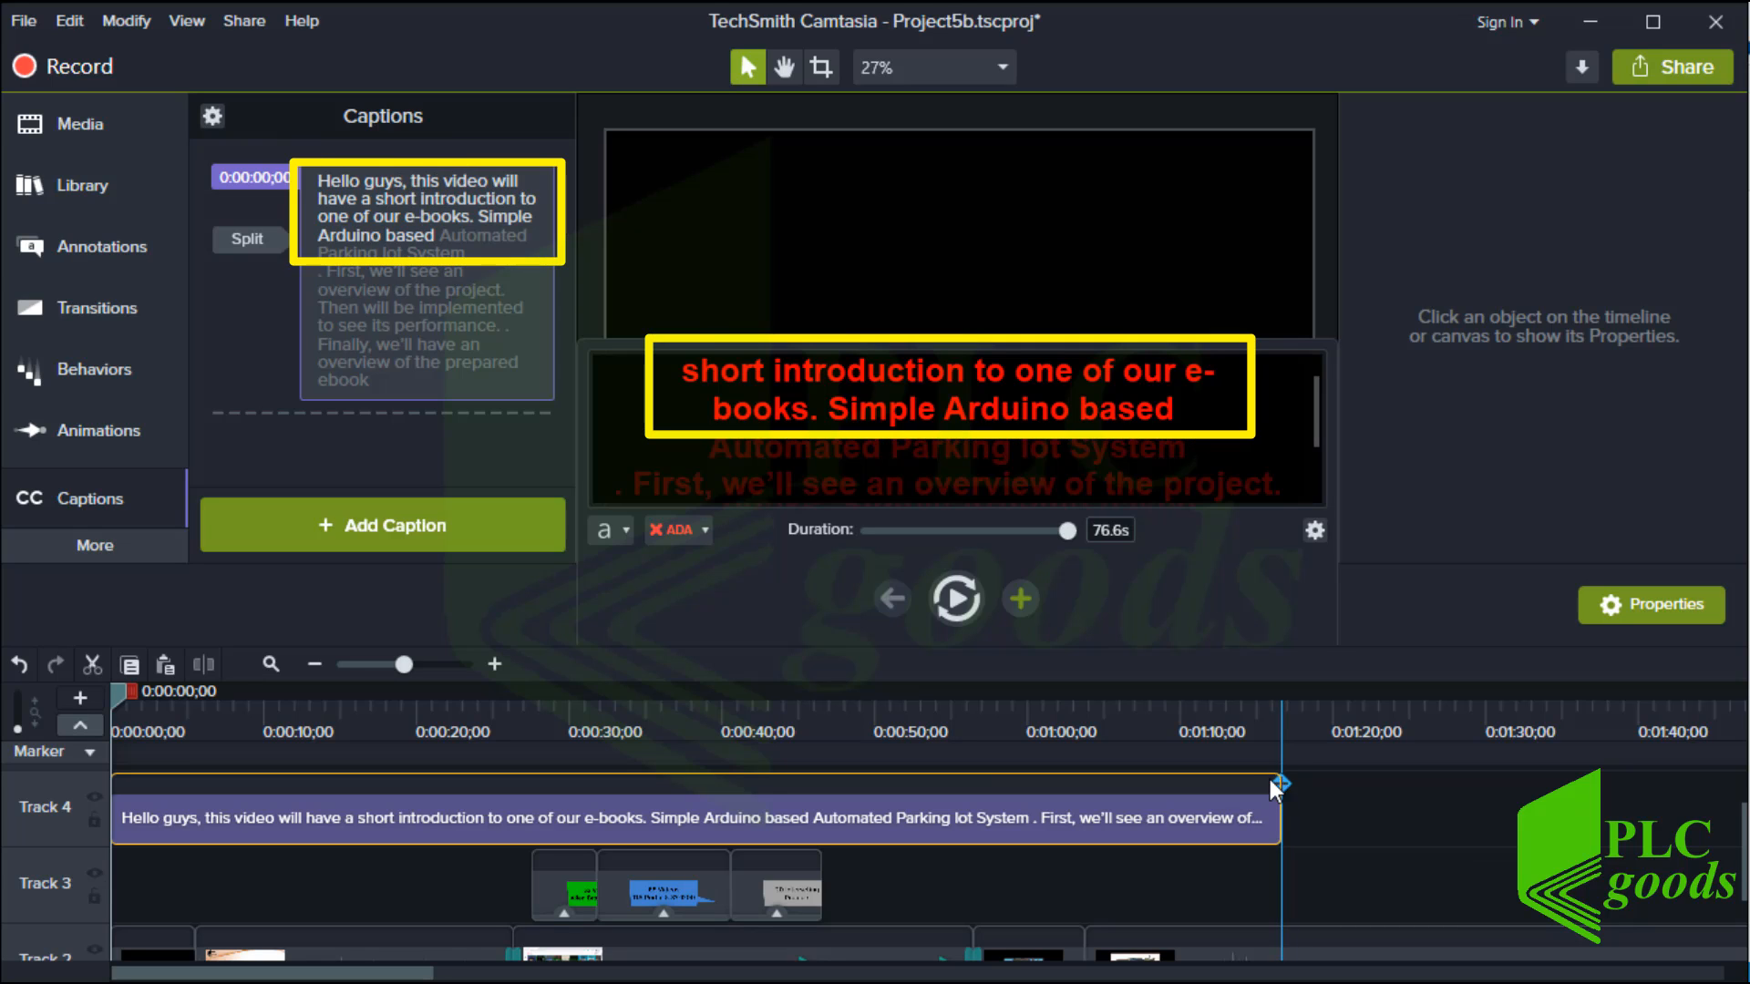
pyautogui.moveTo(1150, 827); pyautogui.dragTo(1249, 829)
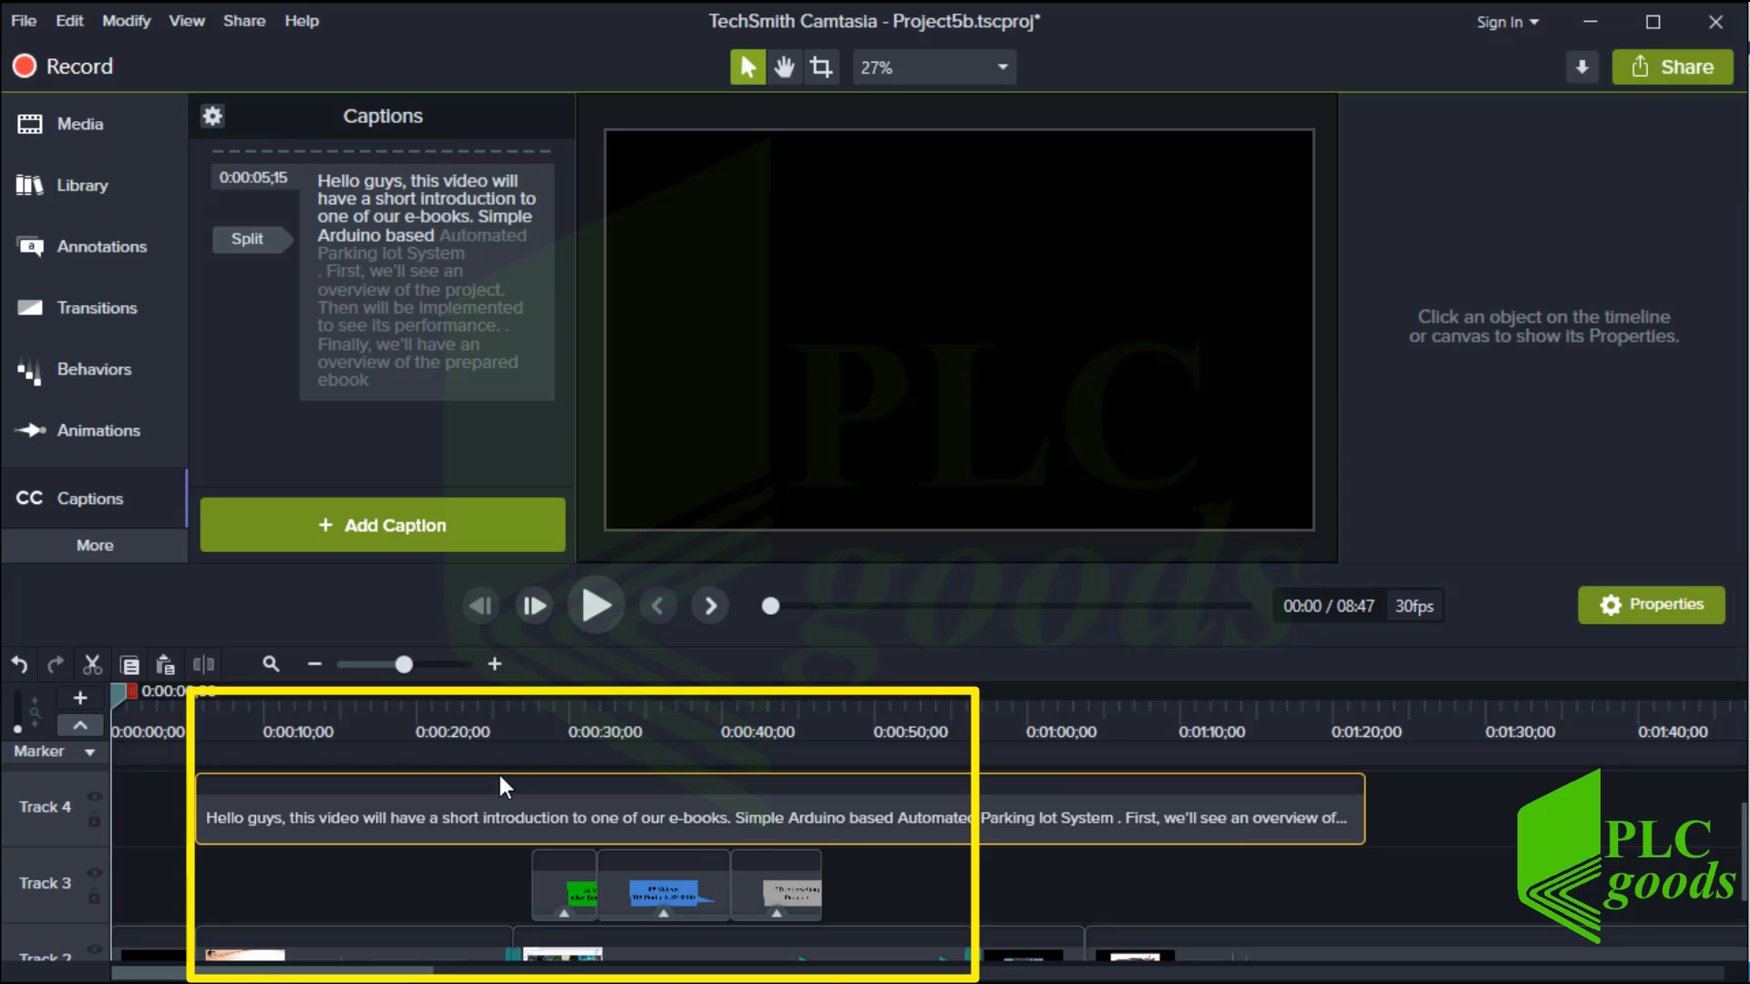
pyautogui.click(289, 724)
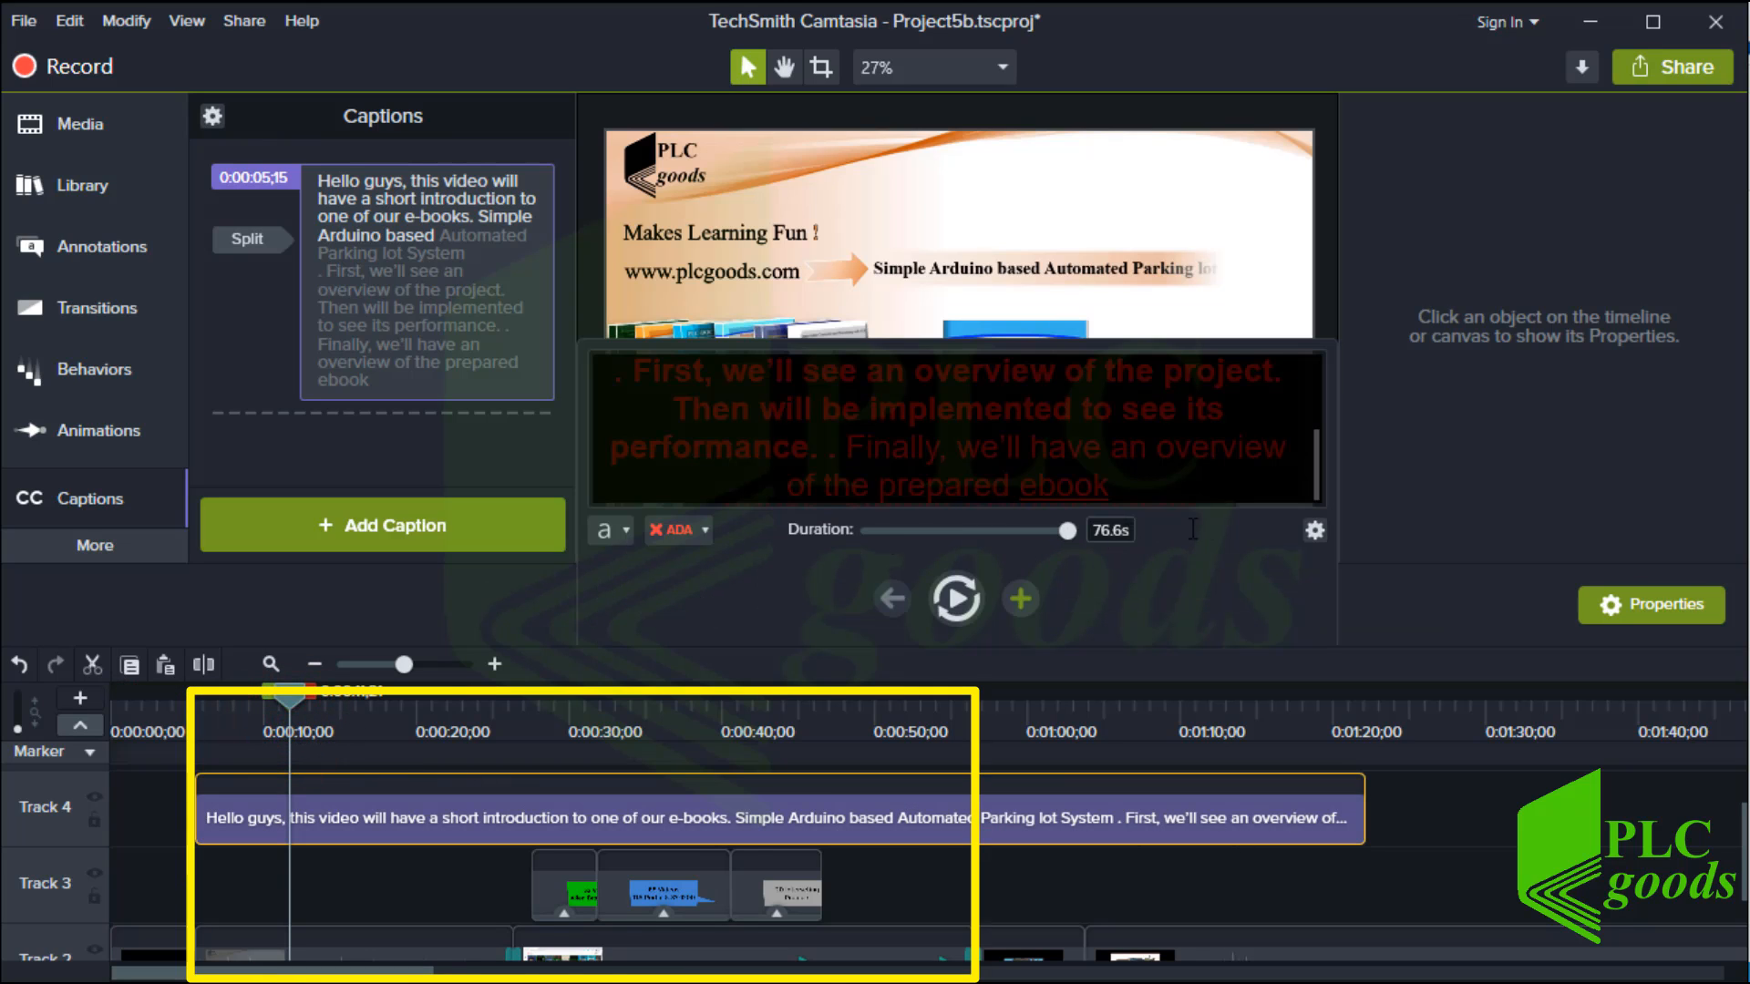
pyautogui.moveTo(1314, 450); pyautogui.dragTo(1320, 356)
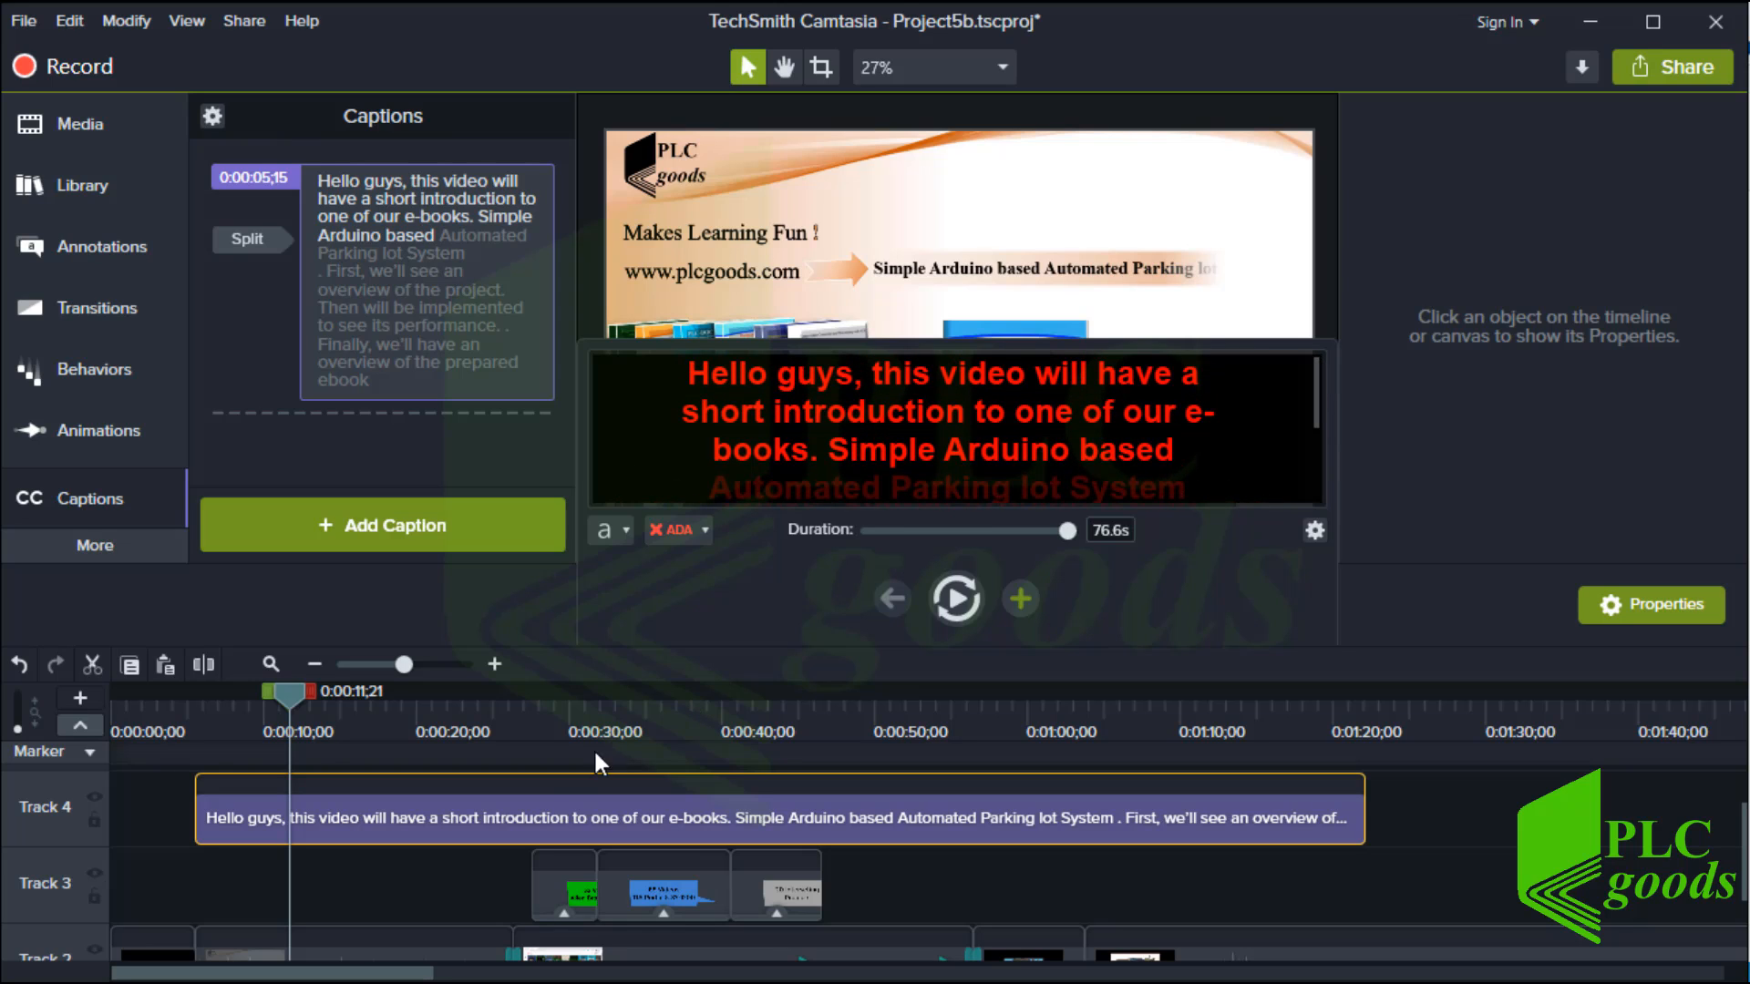
# - Split the long caption on Track 4 in two, compare the text of both halves, and undo the split
pyautogui.rightClick(297, 815)
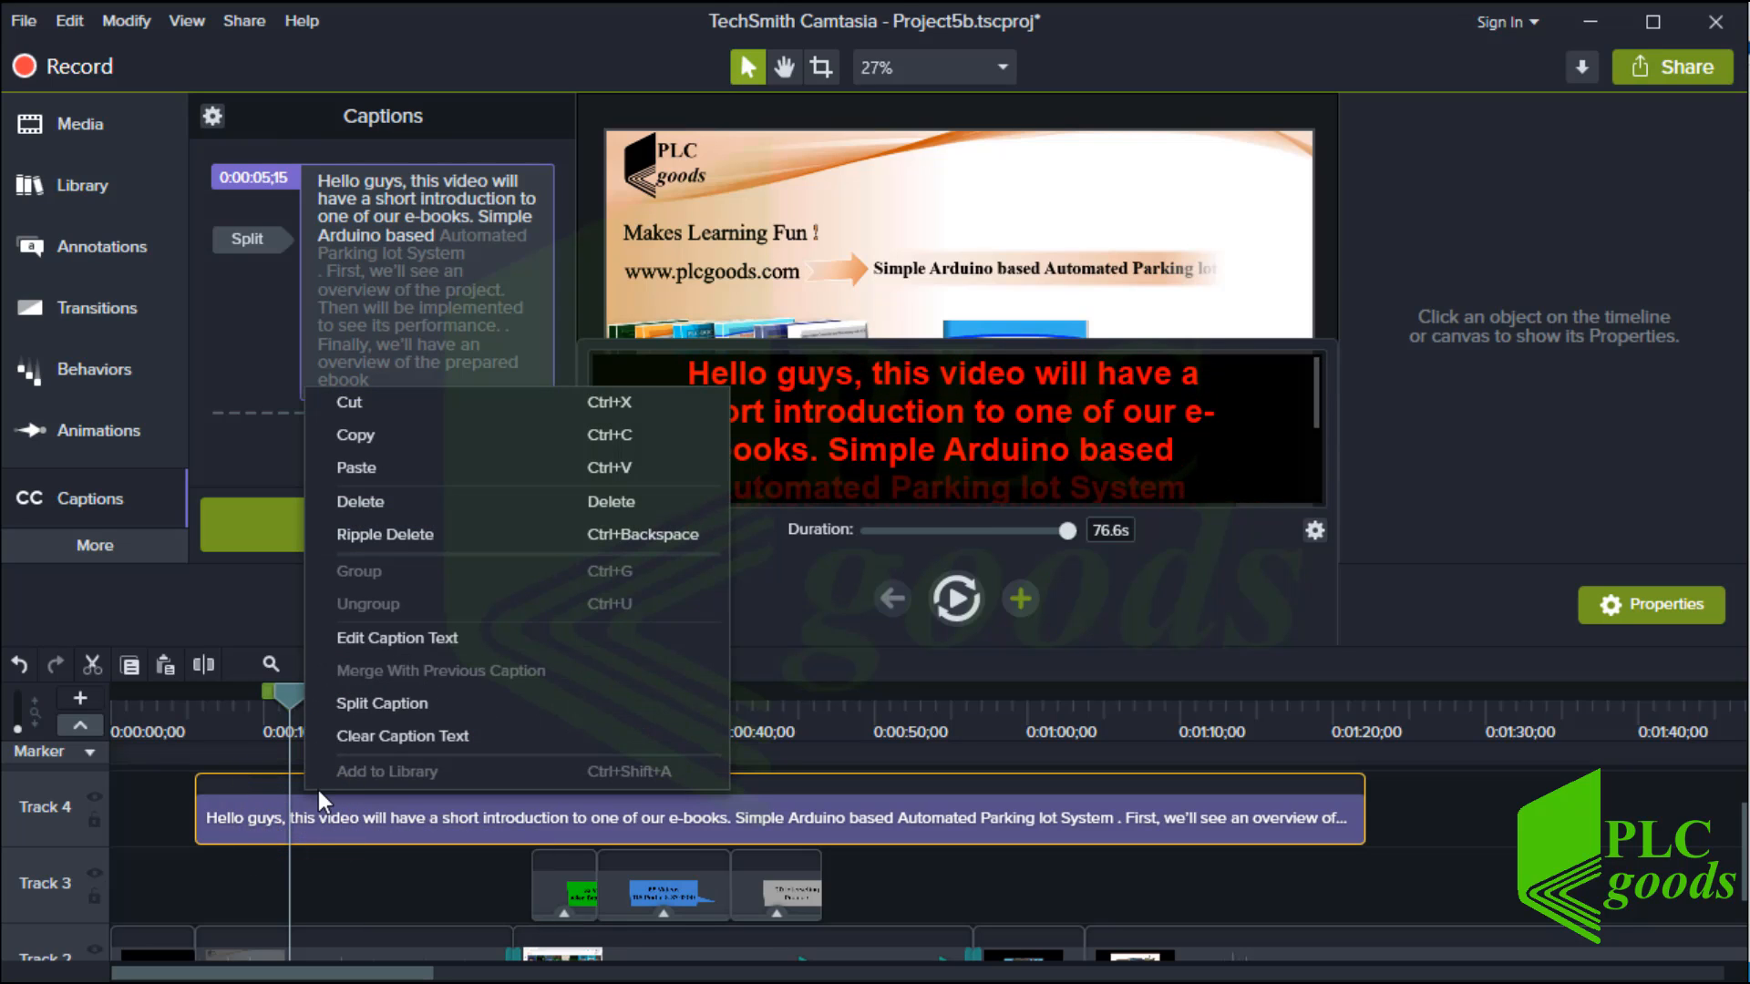
pyautogui.click(368, 702)
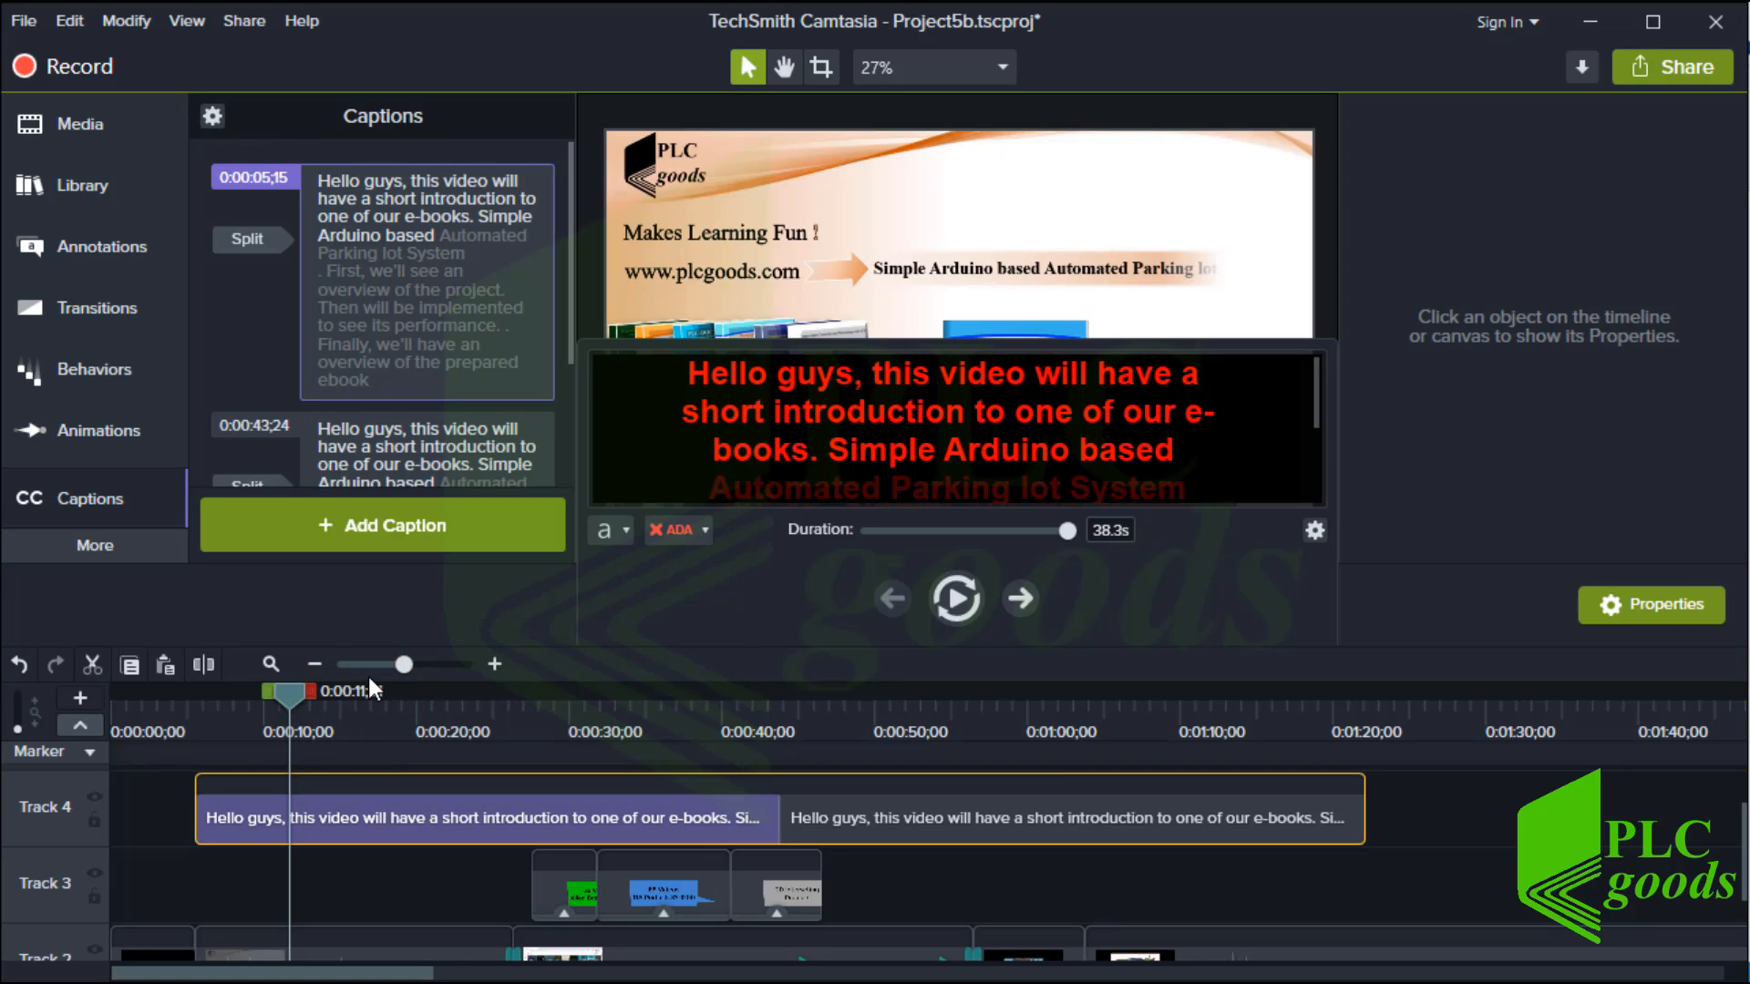
pyautogui.click(398, 355)
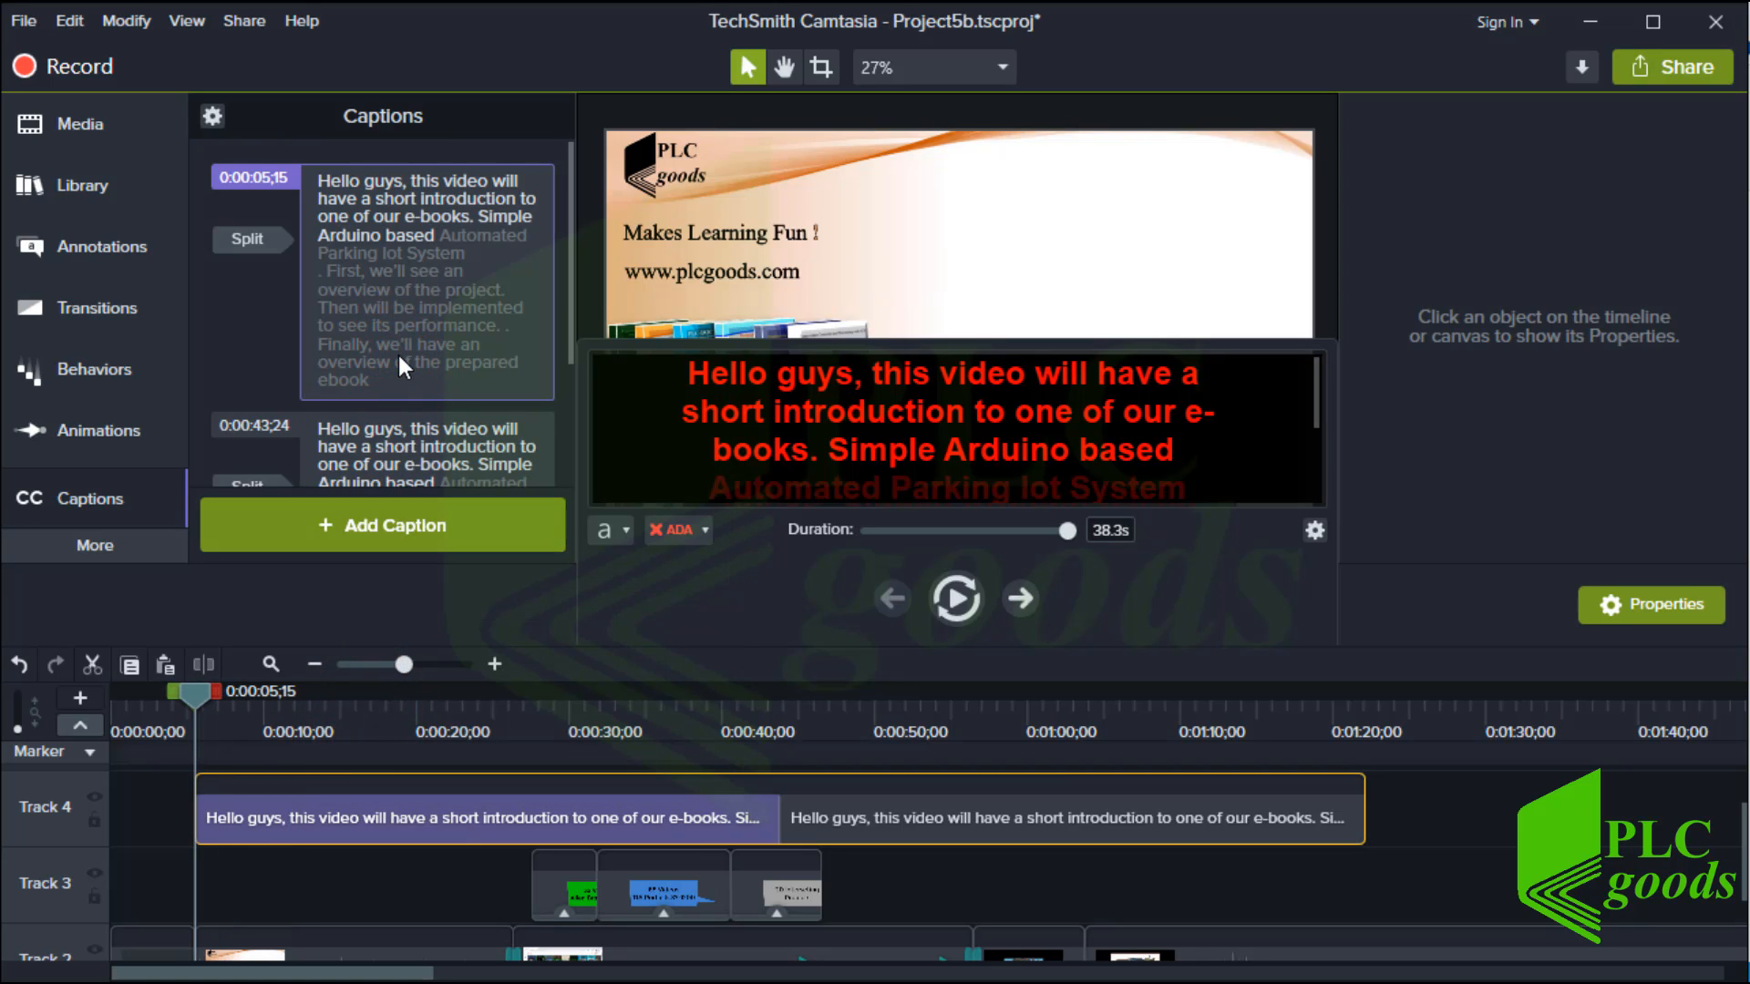
pyautogui.click(434, 445)
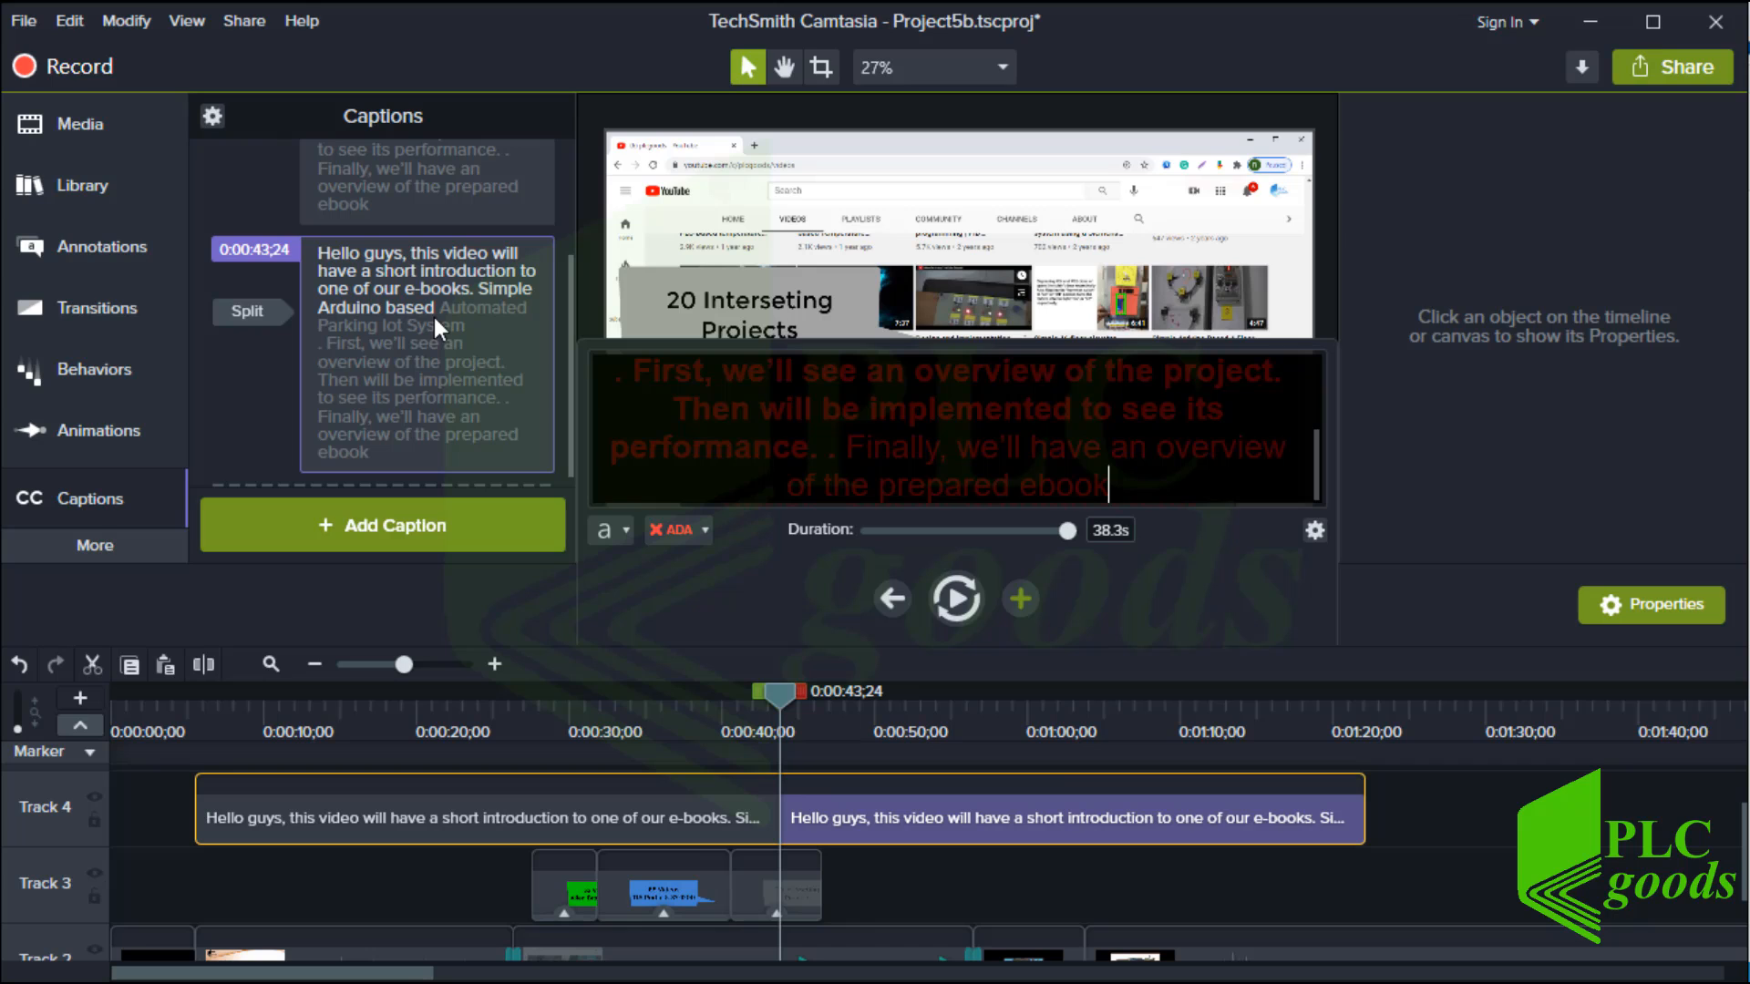
pyautogui.click(18, 665)
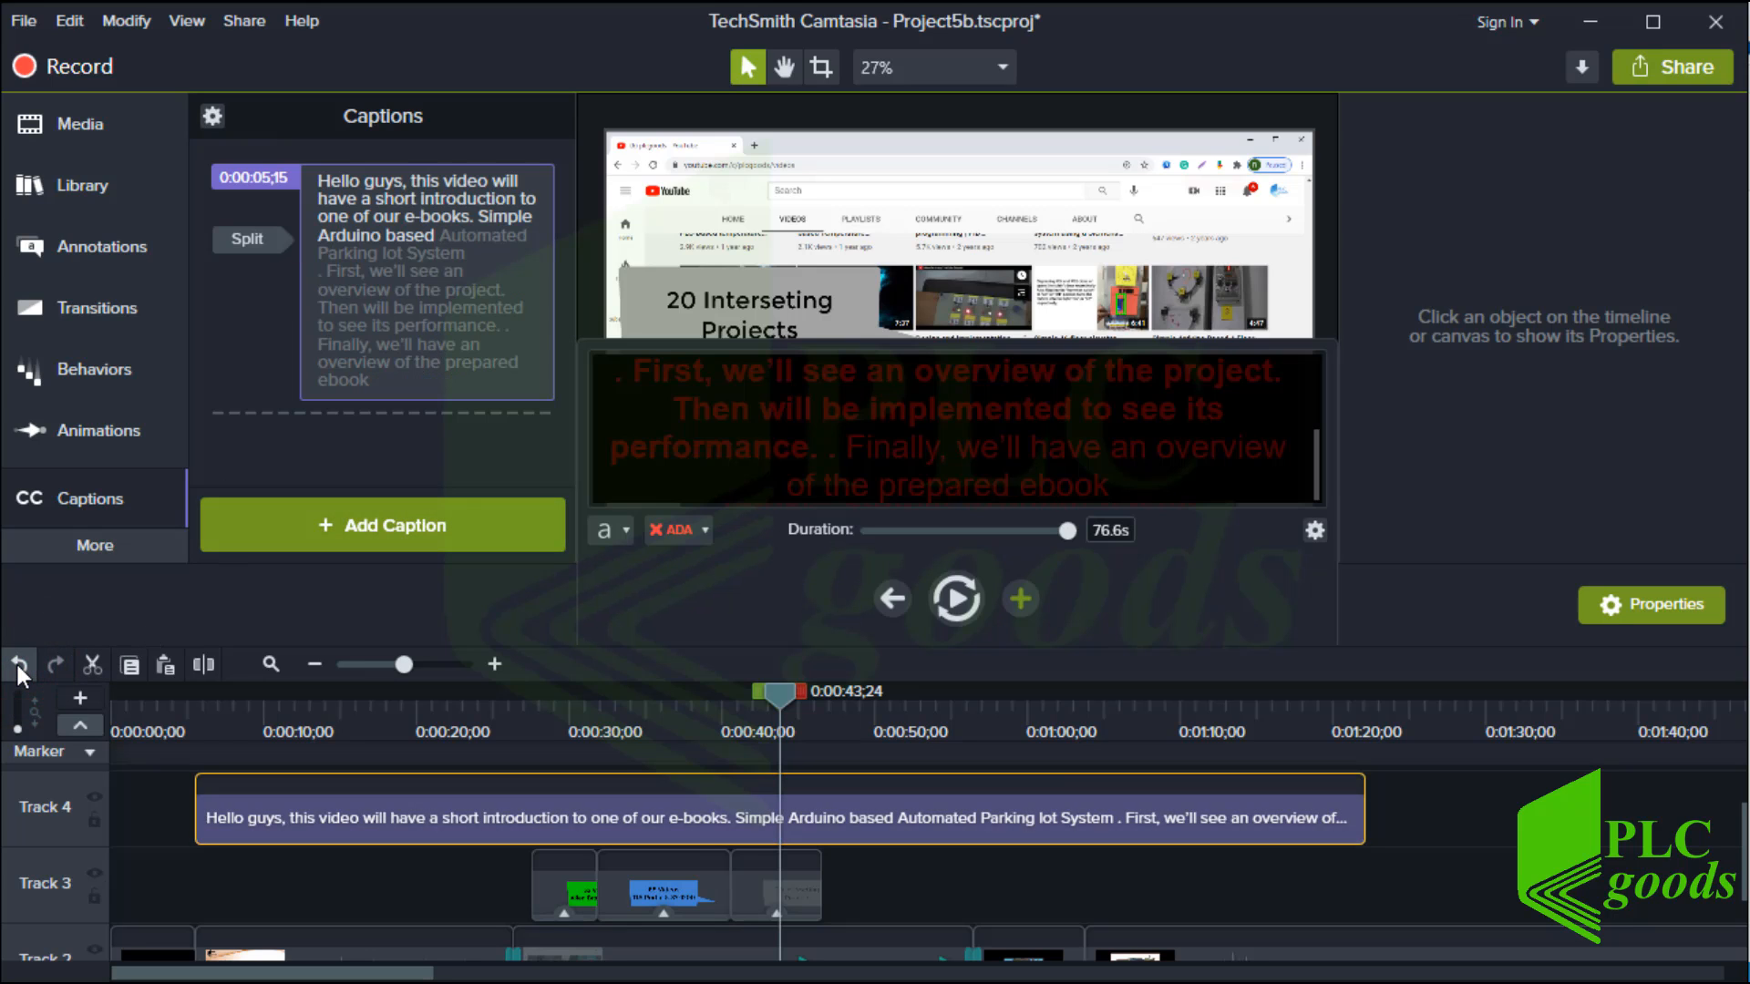
# - Sync the pasted caption text with the playing video, starting new captions at "Simple", "First" and "Finally", and stop the sync
pyautogui.click(192, 696)
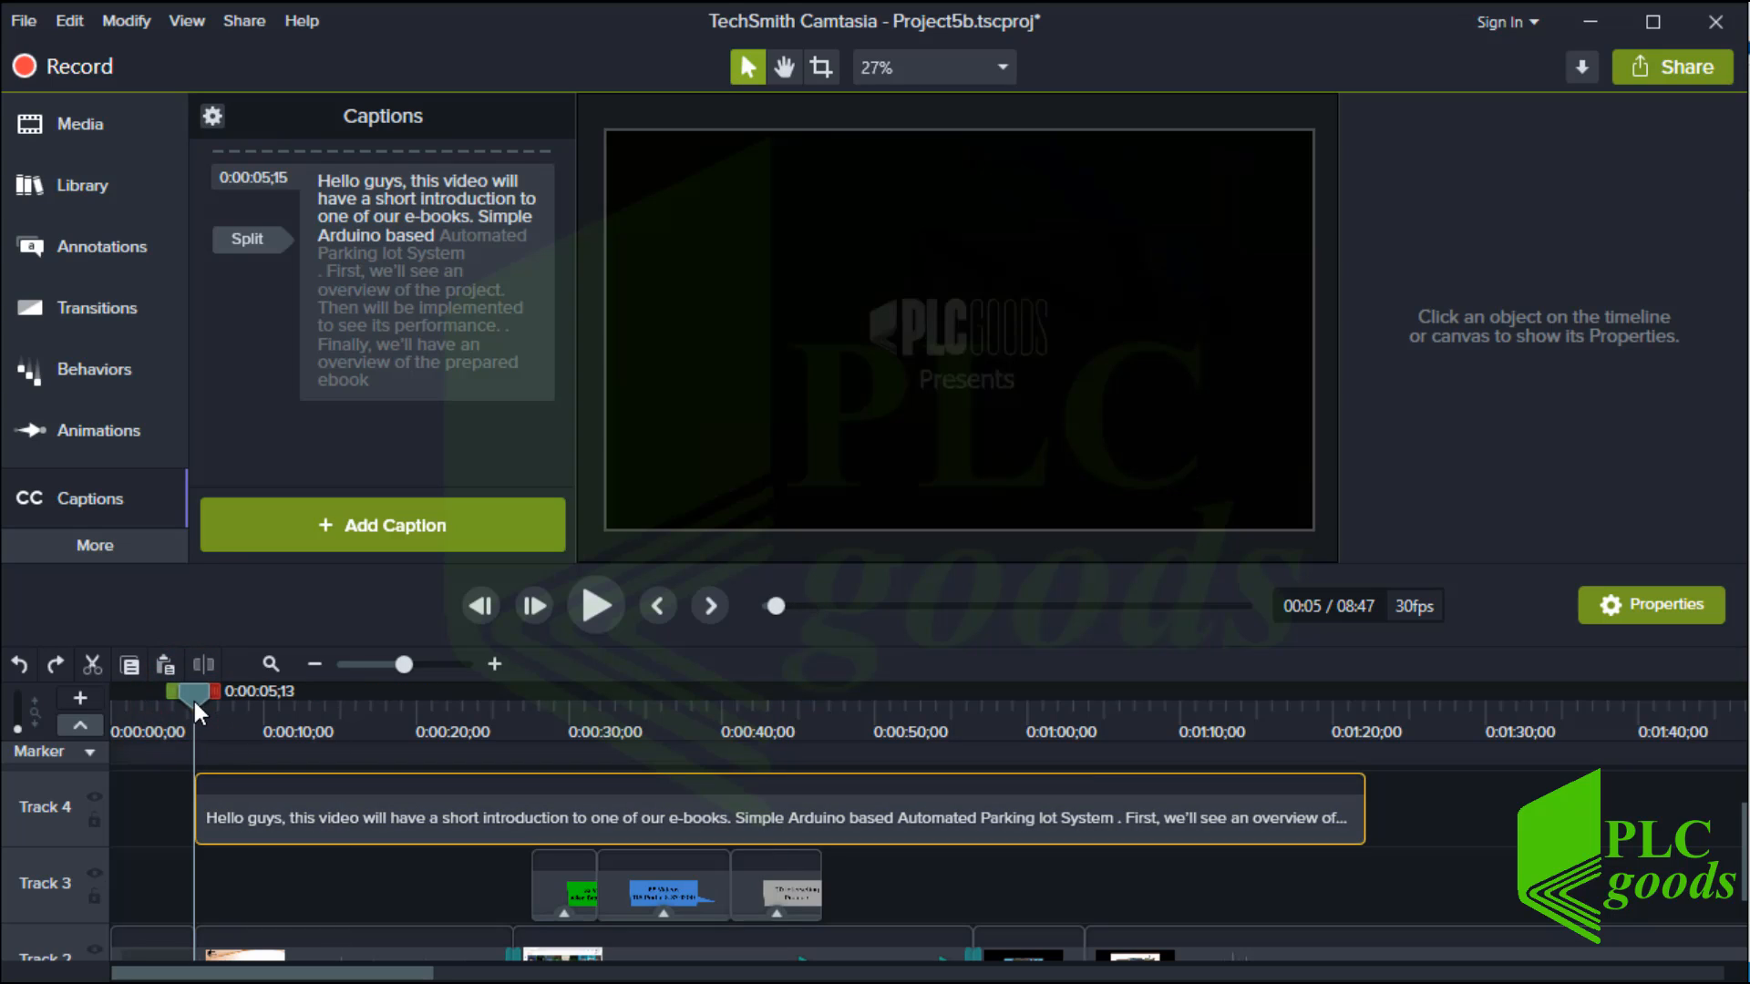
pyautogui.click(212, 115)
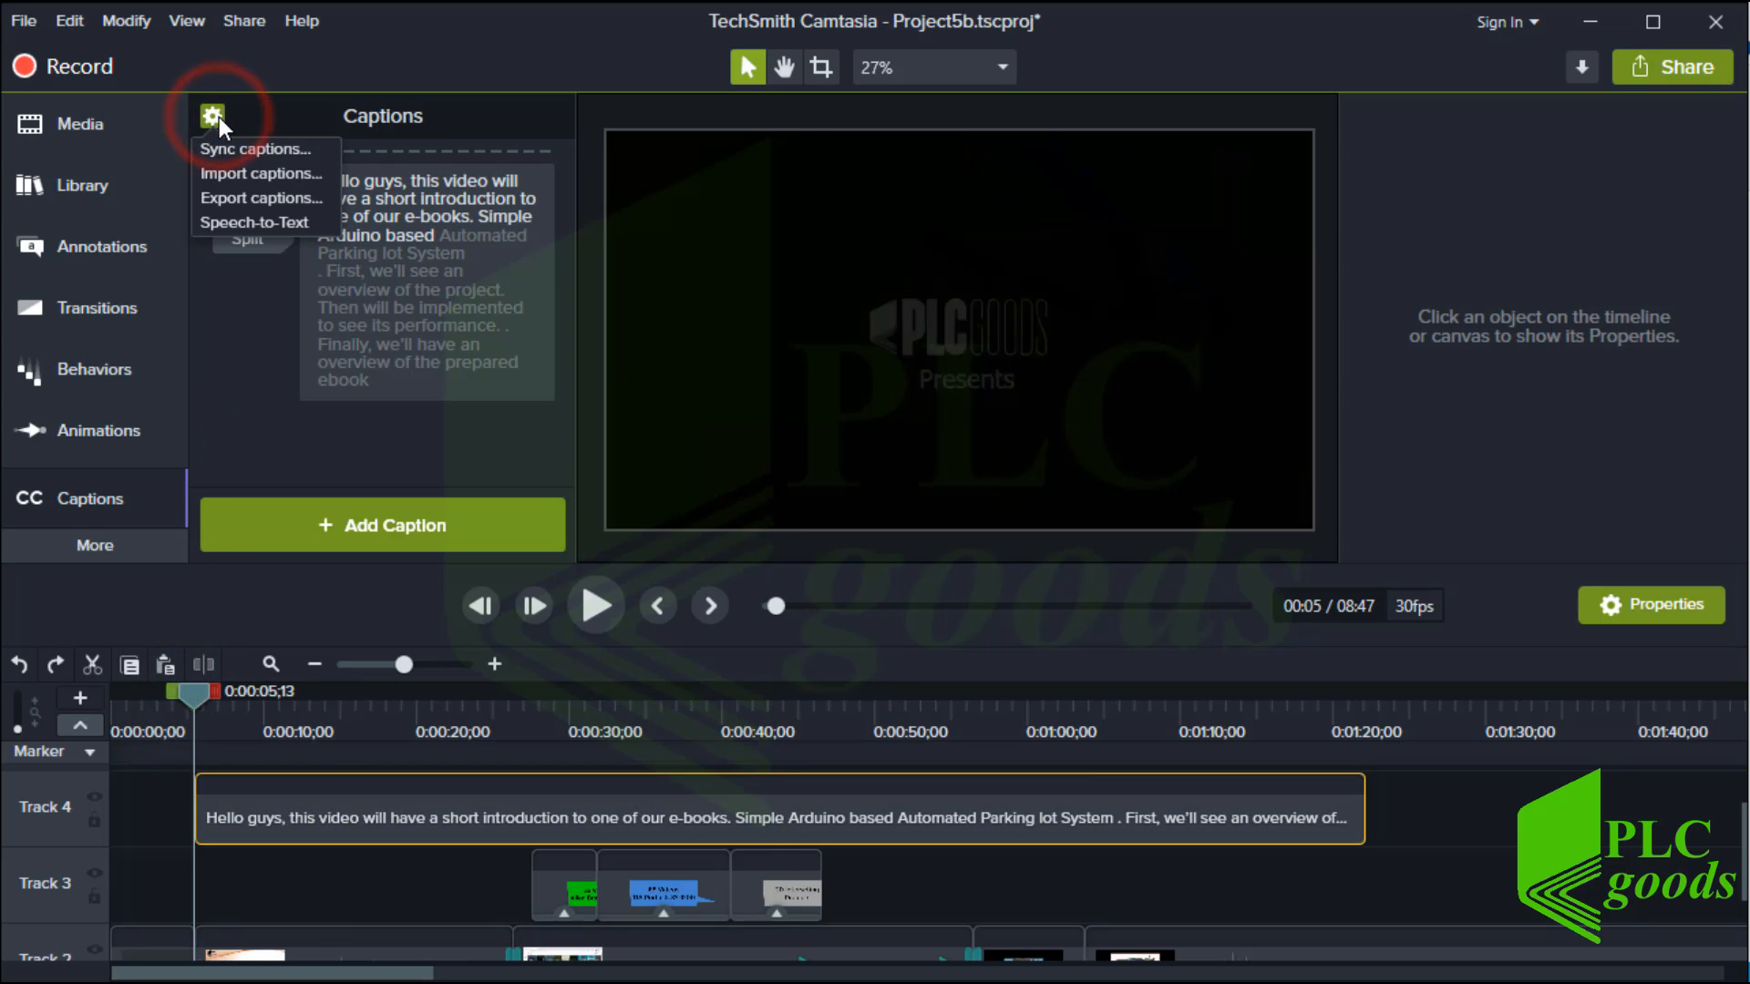
pyautogui.click(232, 146)
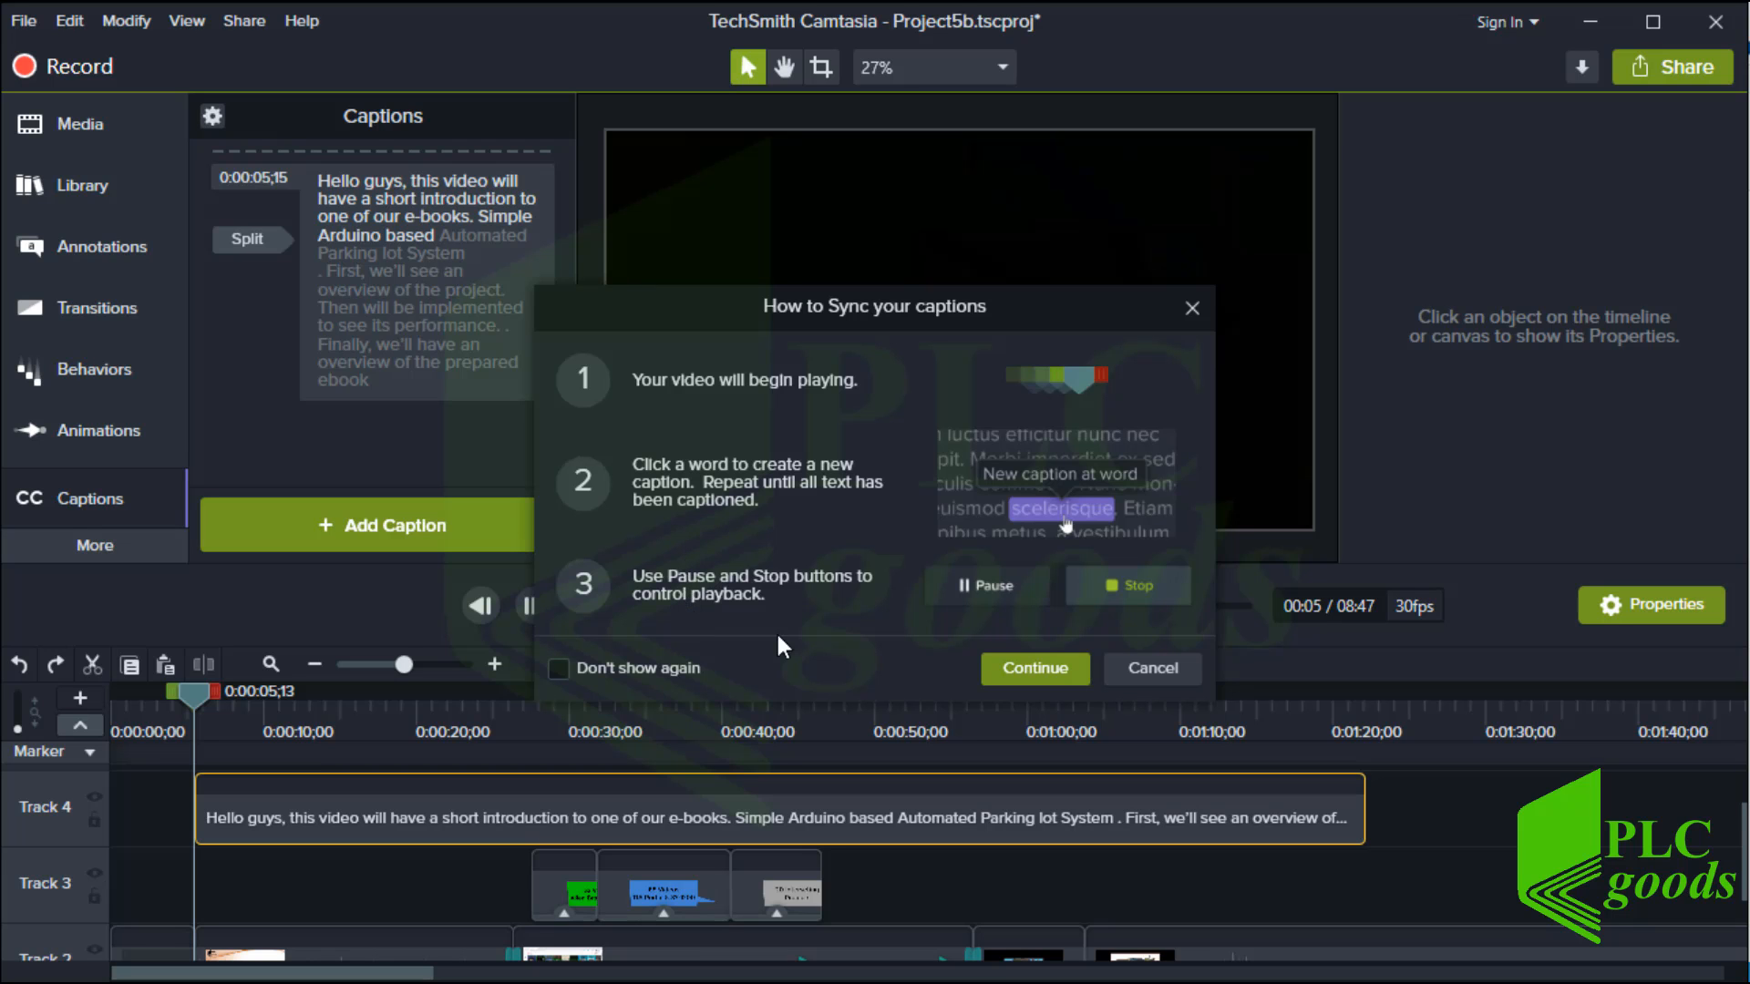
pyautogui.click(991, 674)
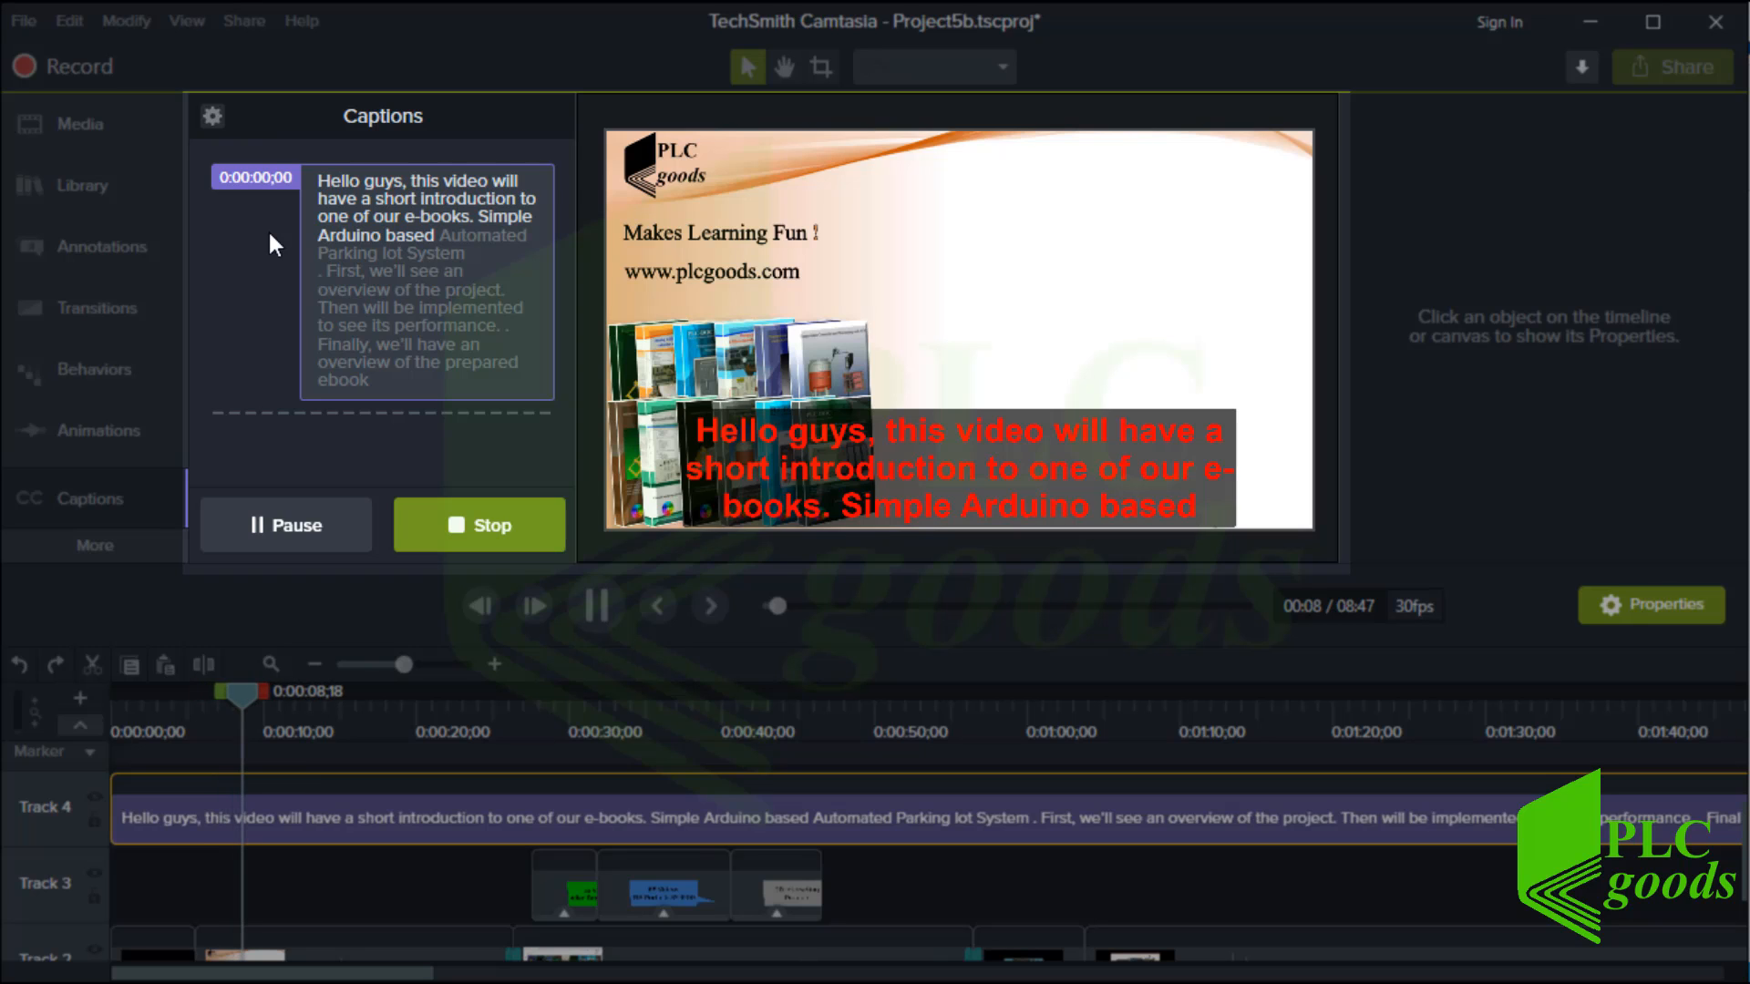
pyautogui.click(496, 216)
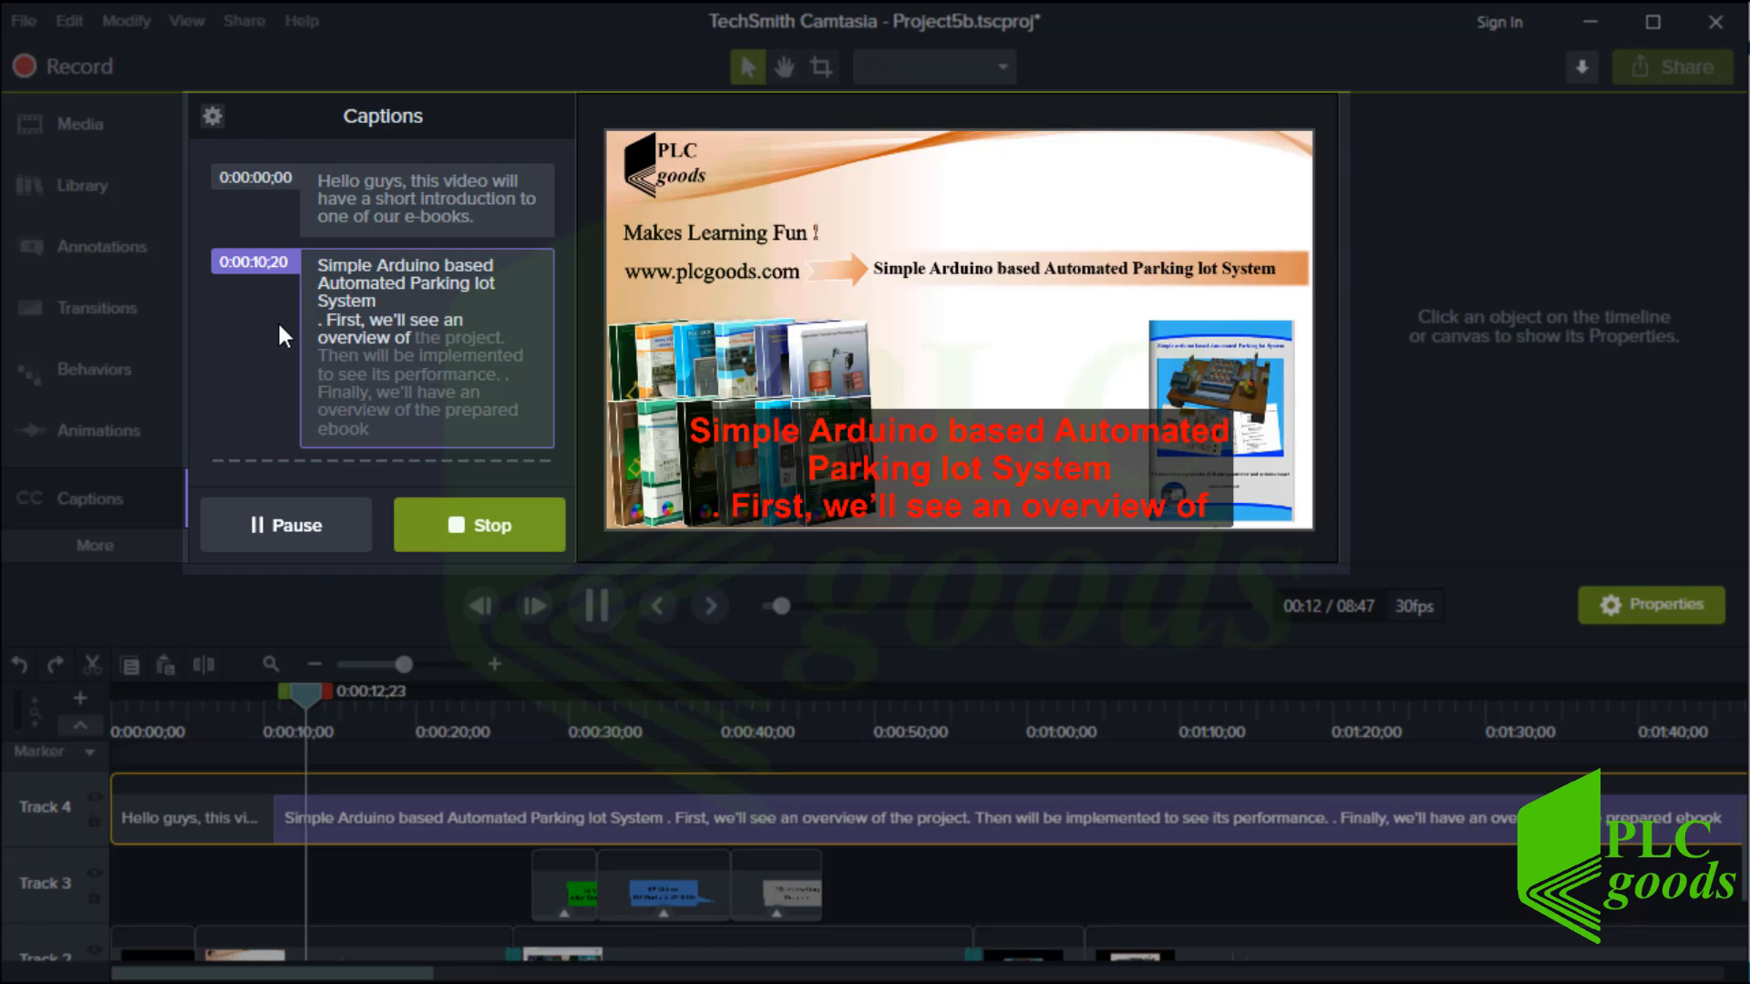
pyautogui.click(348, 318)
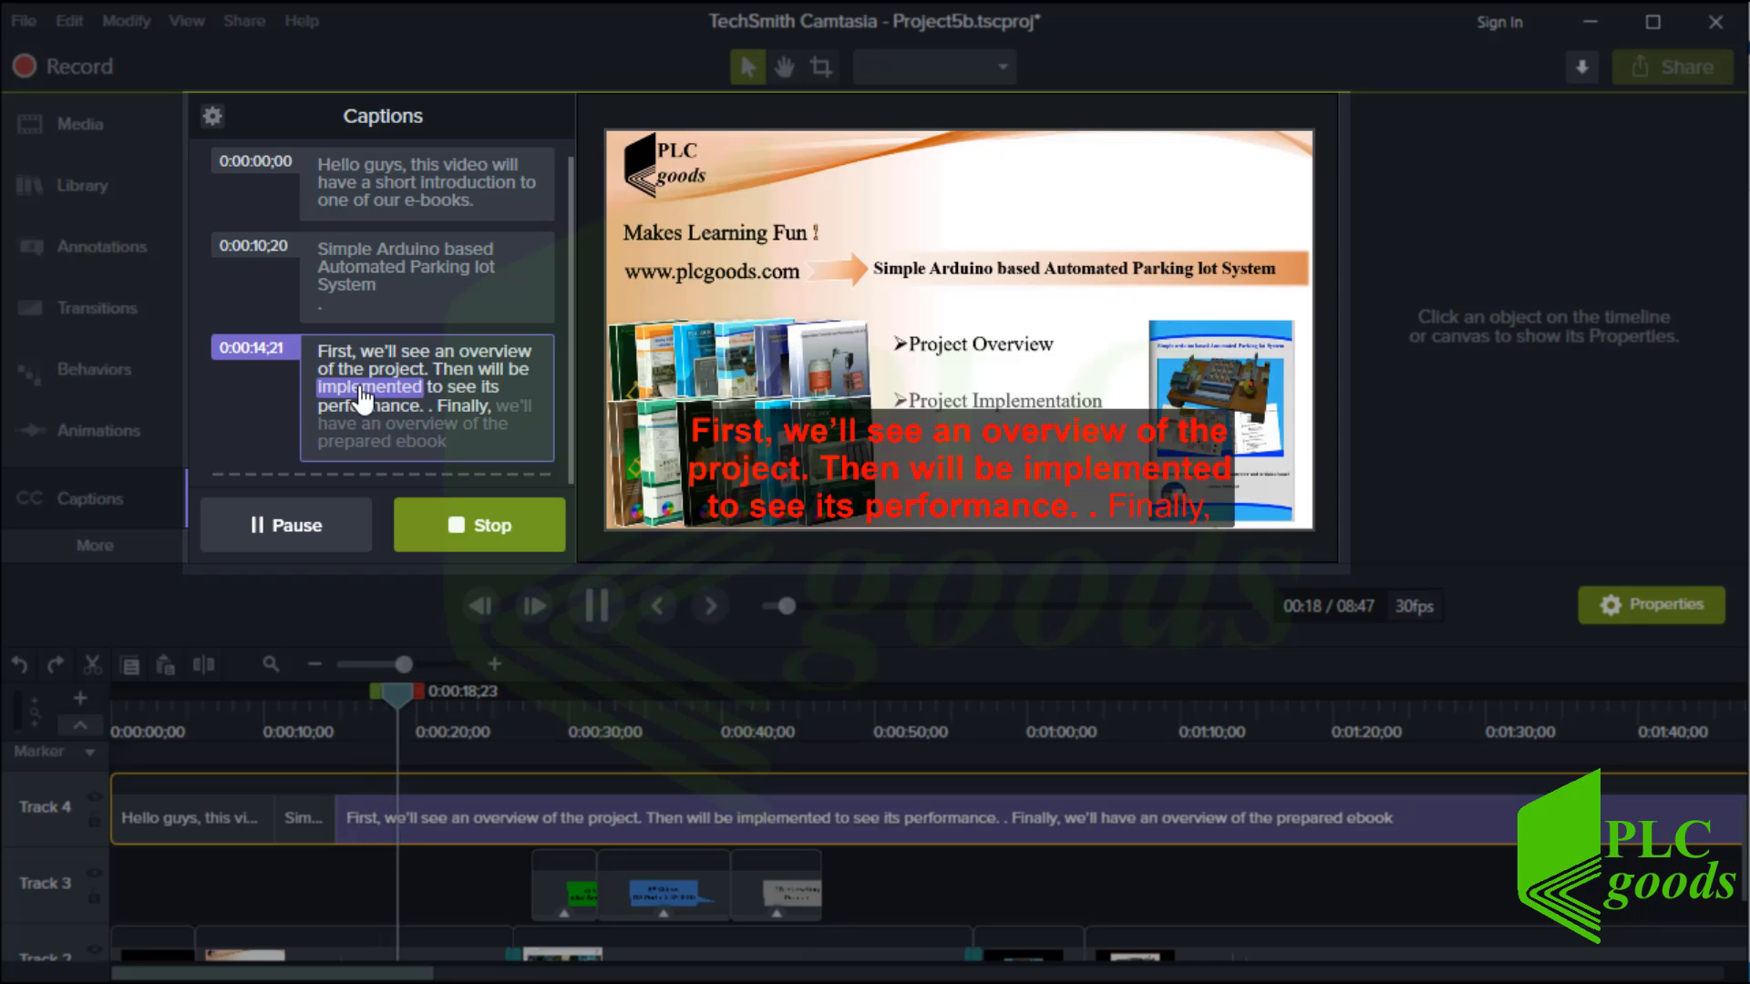
pyautogui.click(461, 405)
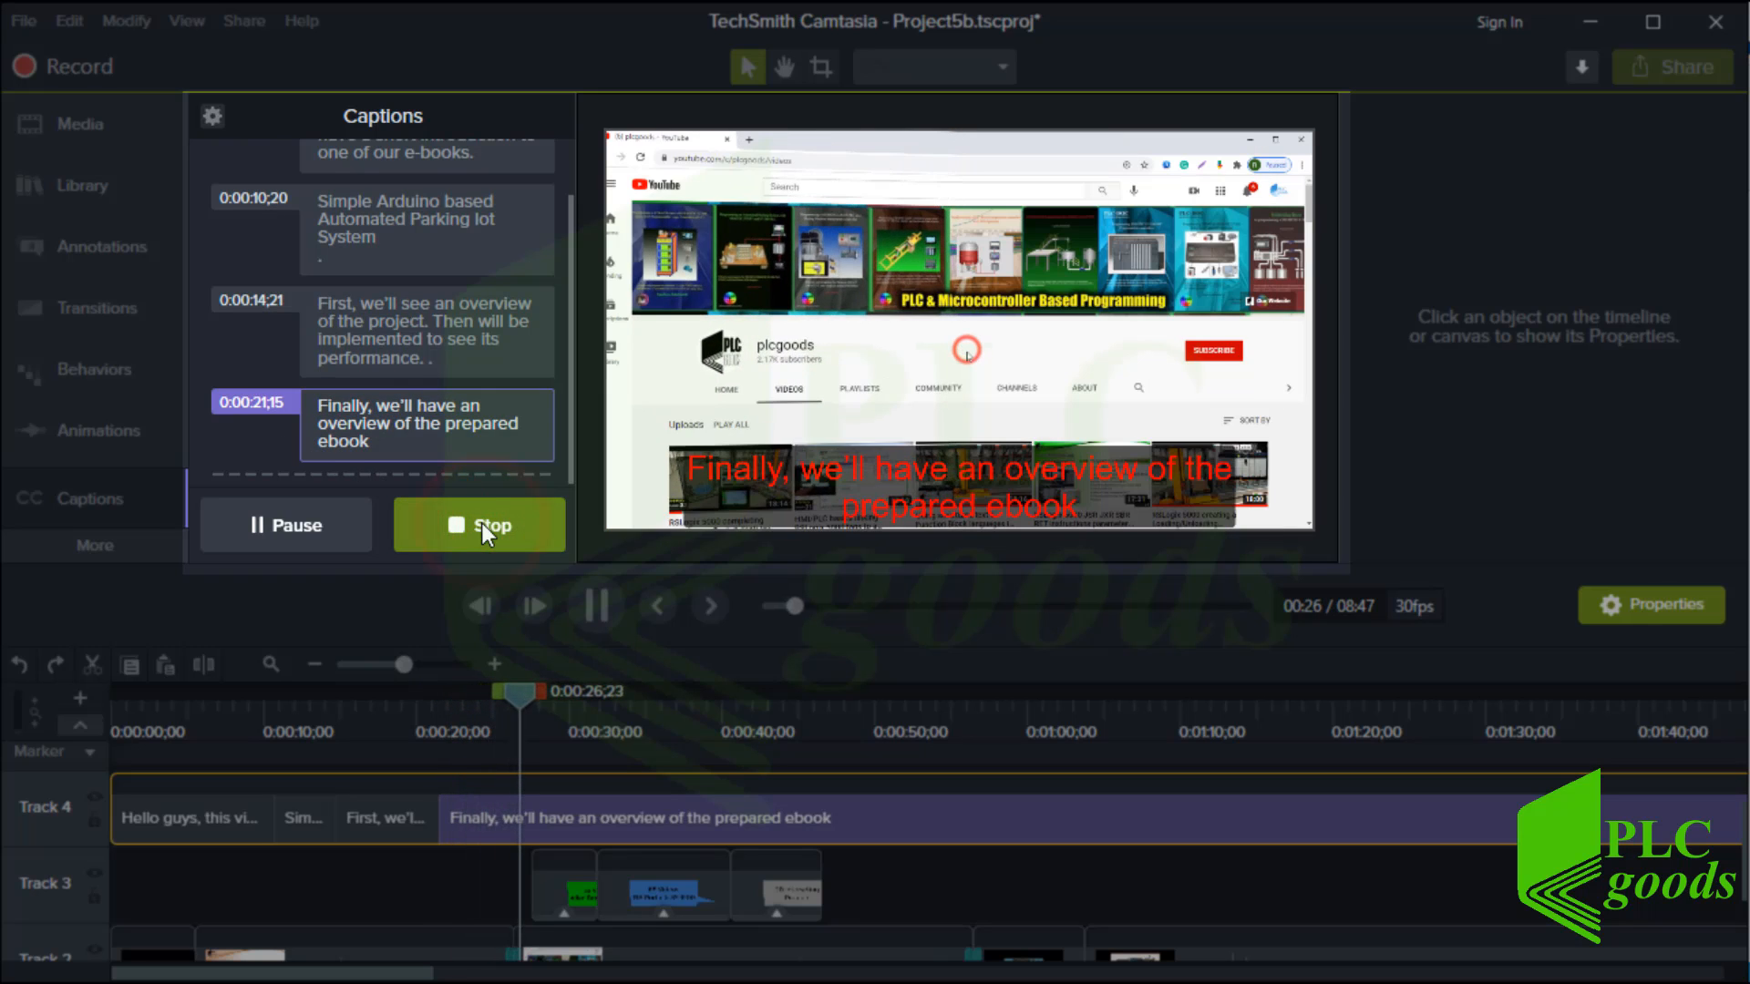
pyautogui.click(481, 524)
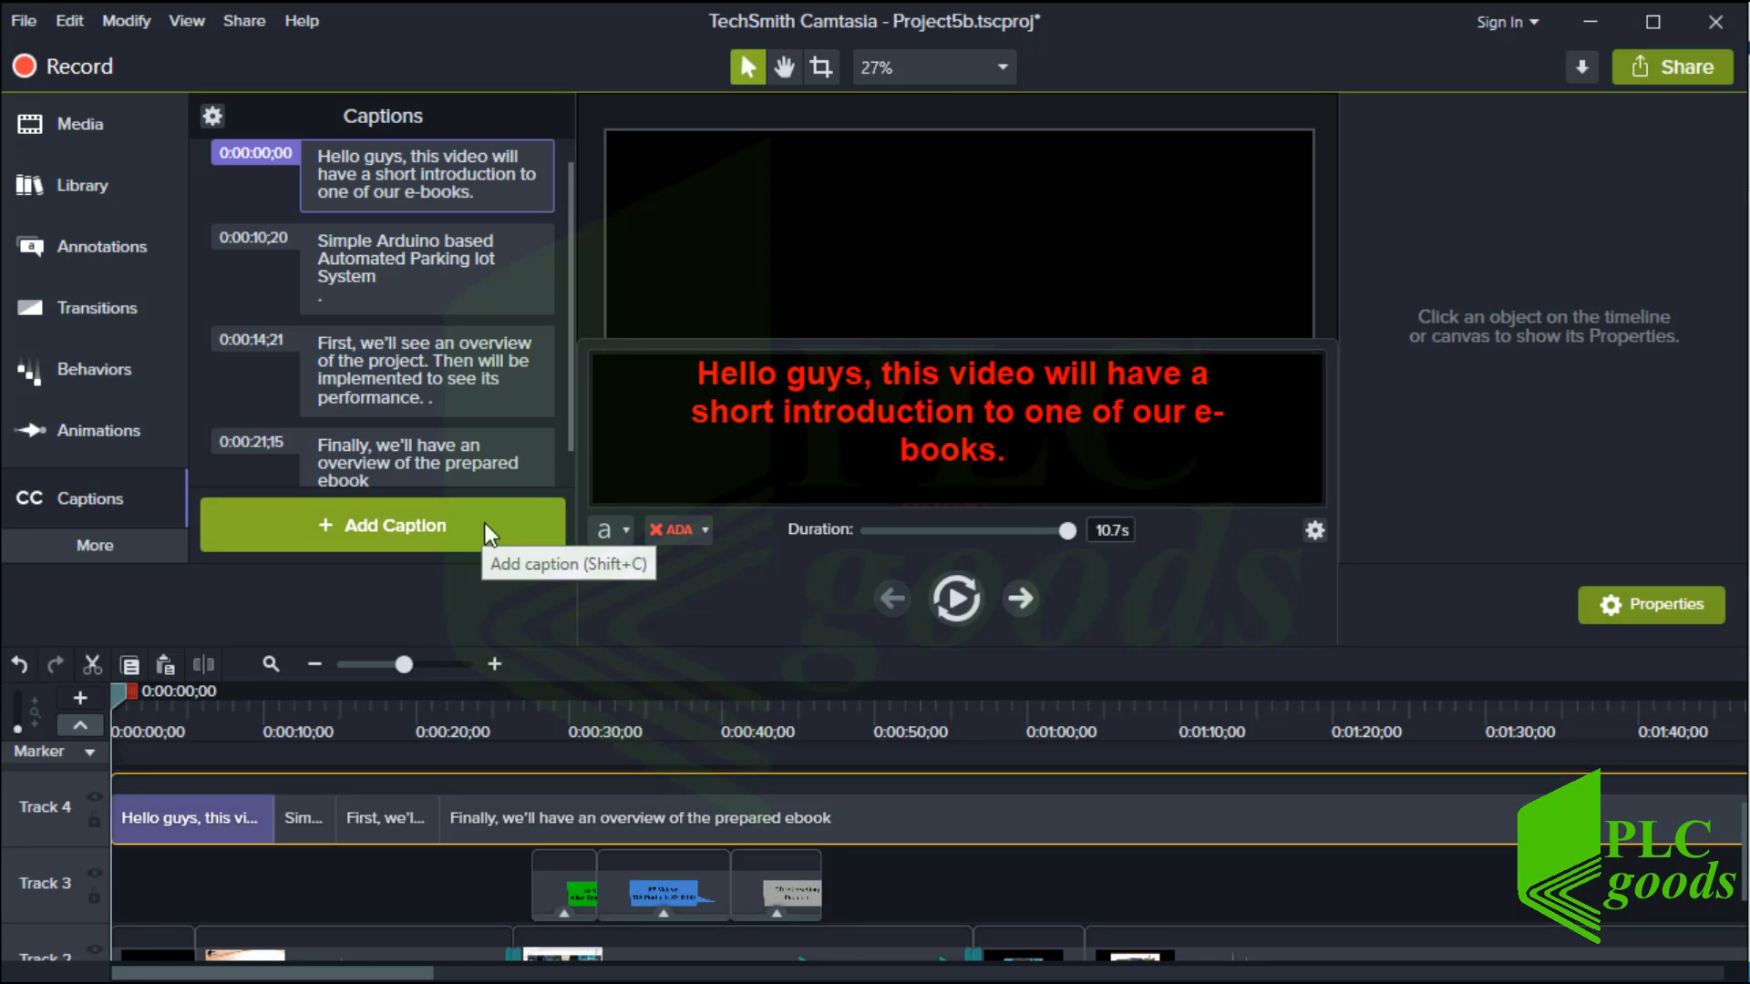
# - Trim the start of the synced captions on Track 4 to 0:00:05;15
pyautogui.click(313, 666)
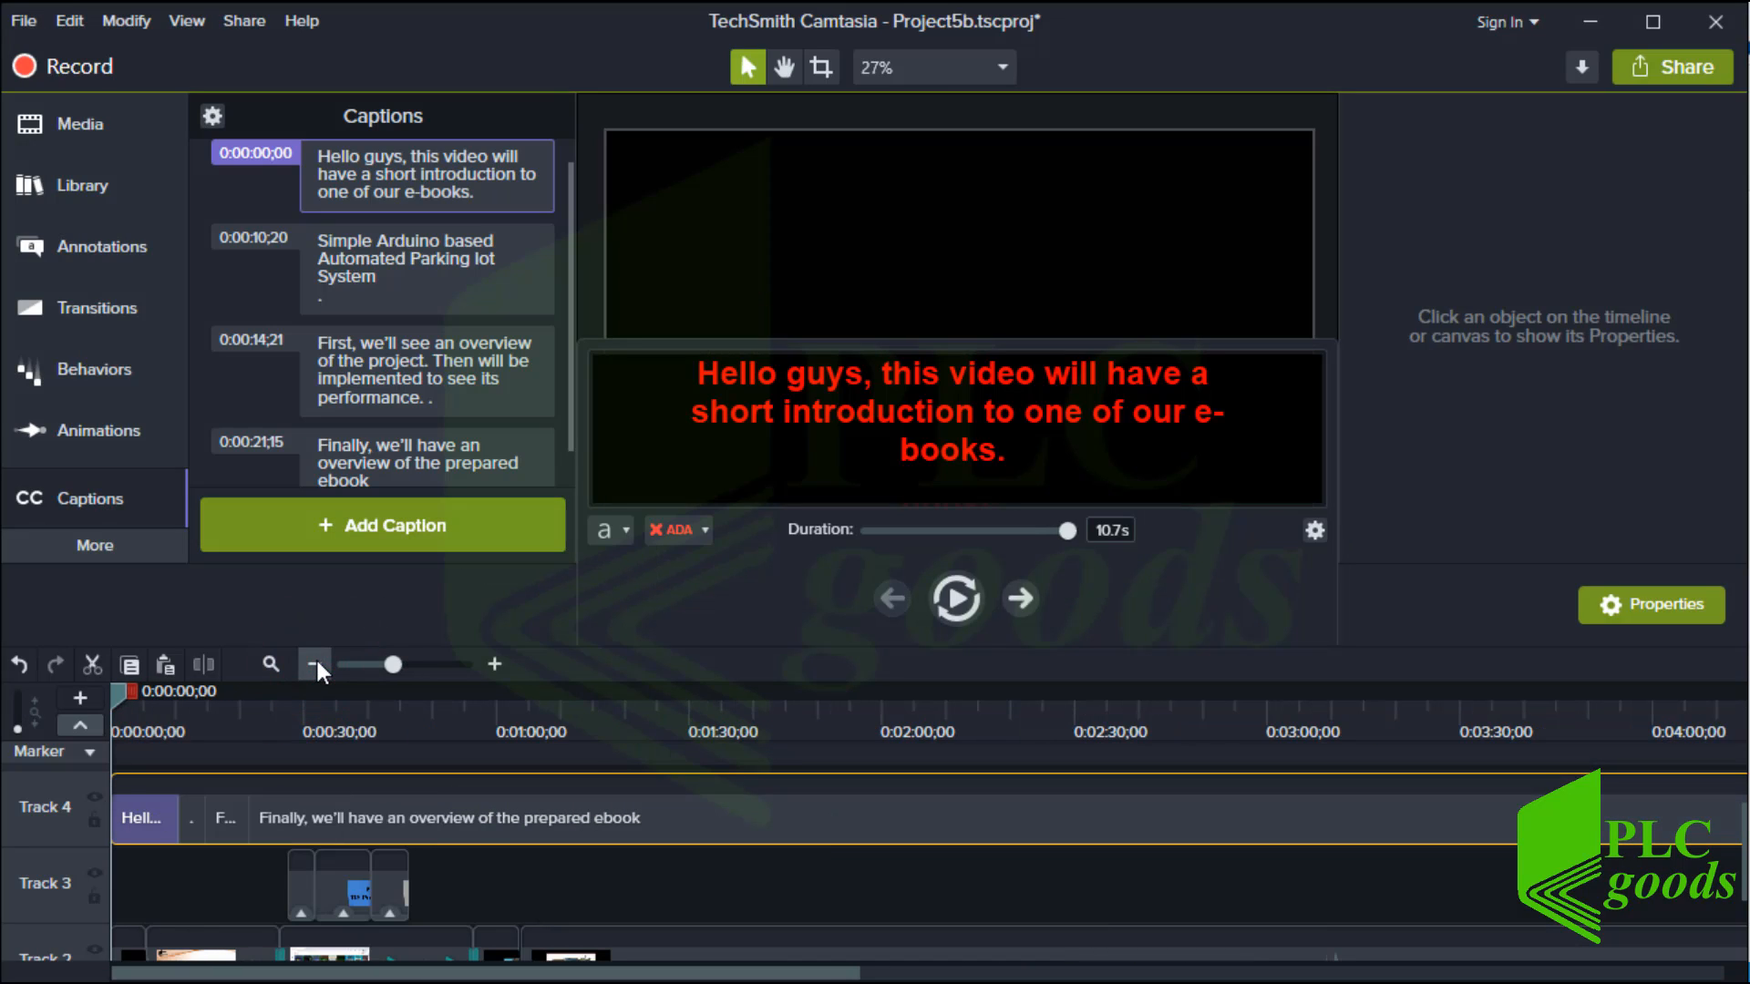
pyautogui.moveTo(120, 689); pyautogui.dragTo(142, 692)
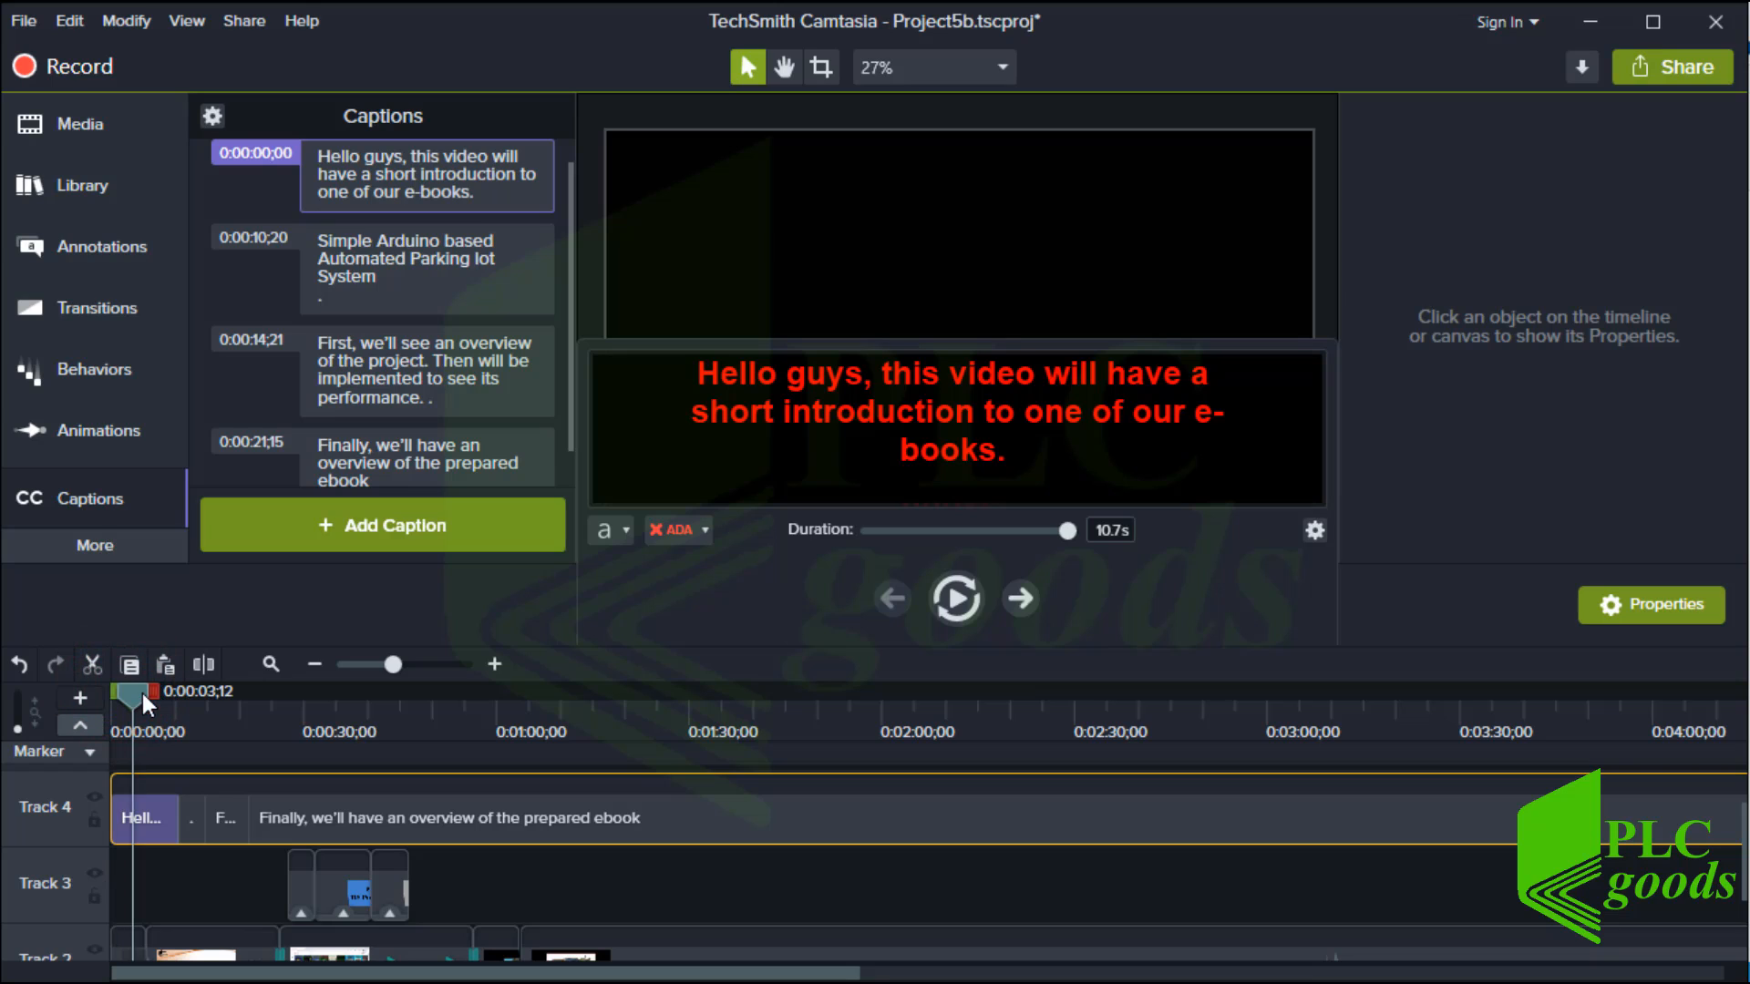
pyautogui.moveTo(102, 816); pyautogui.dragTo(149, 825)
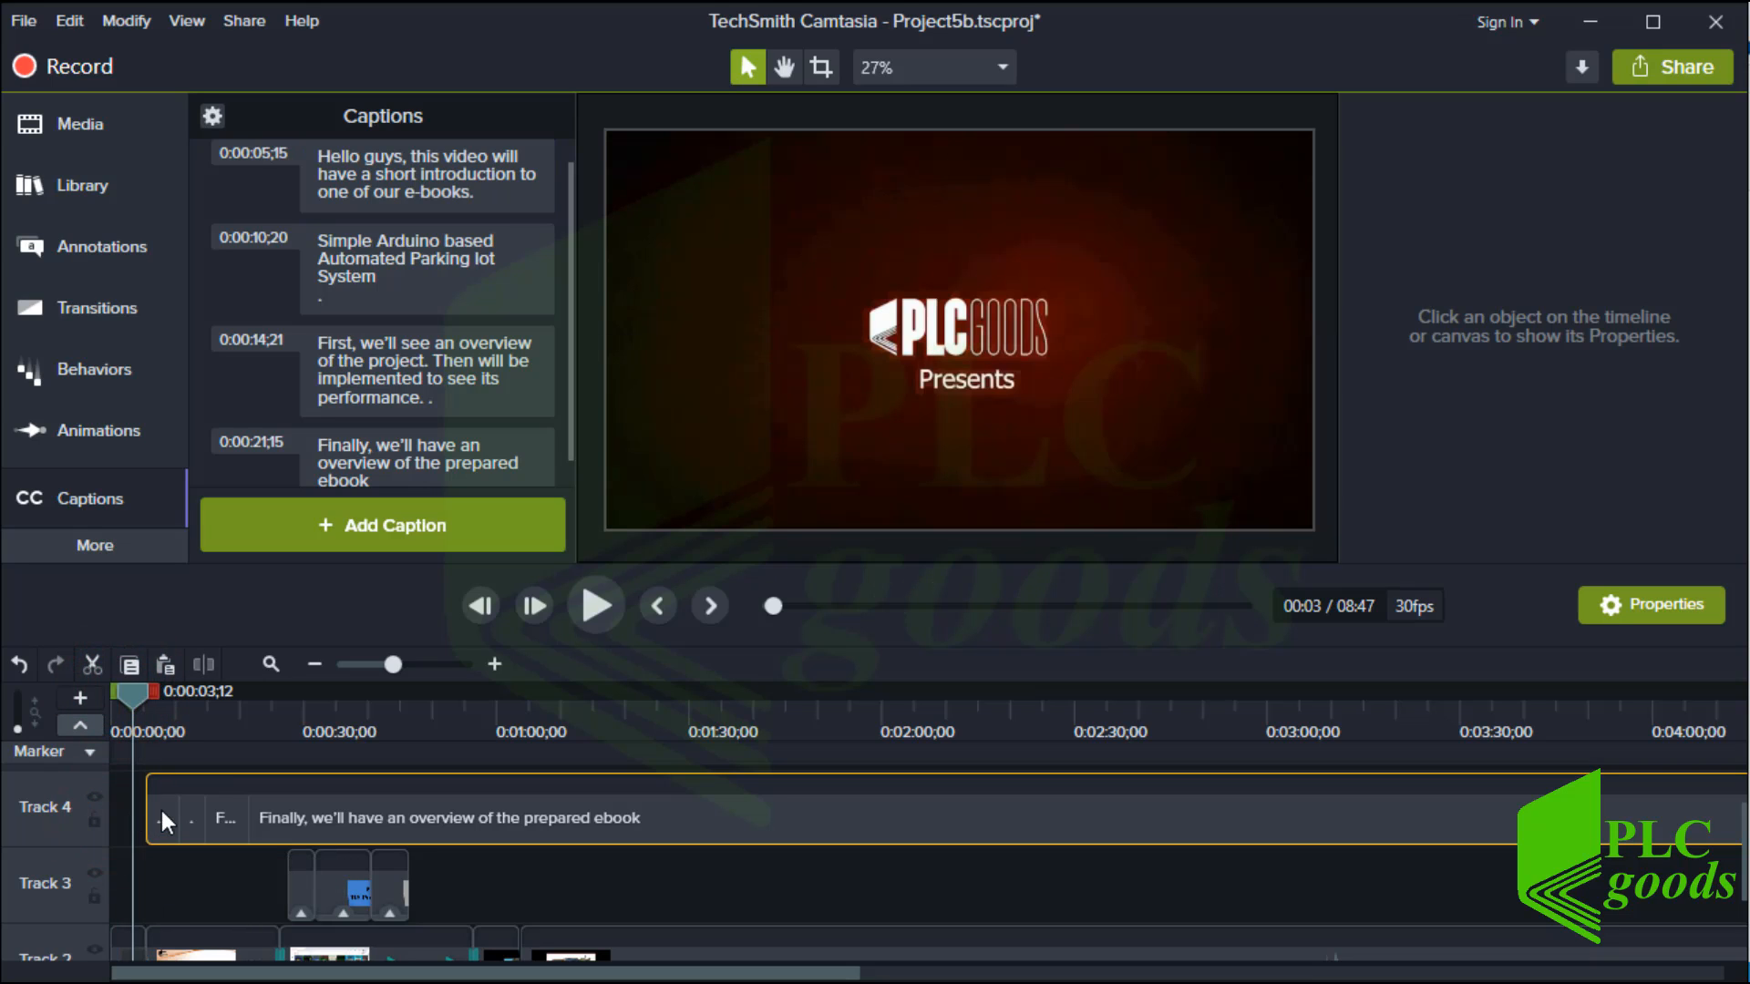
# - Shorten the end of the last caption on Track 4 so it finishes with the PowerPoint clip on Track 2
pyautogui.click(316, 664)
pyautogui.click(316, 664)
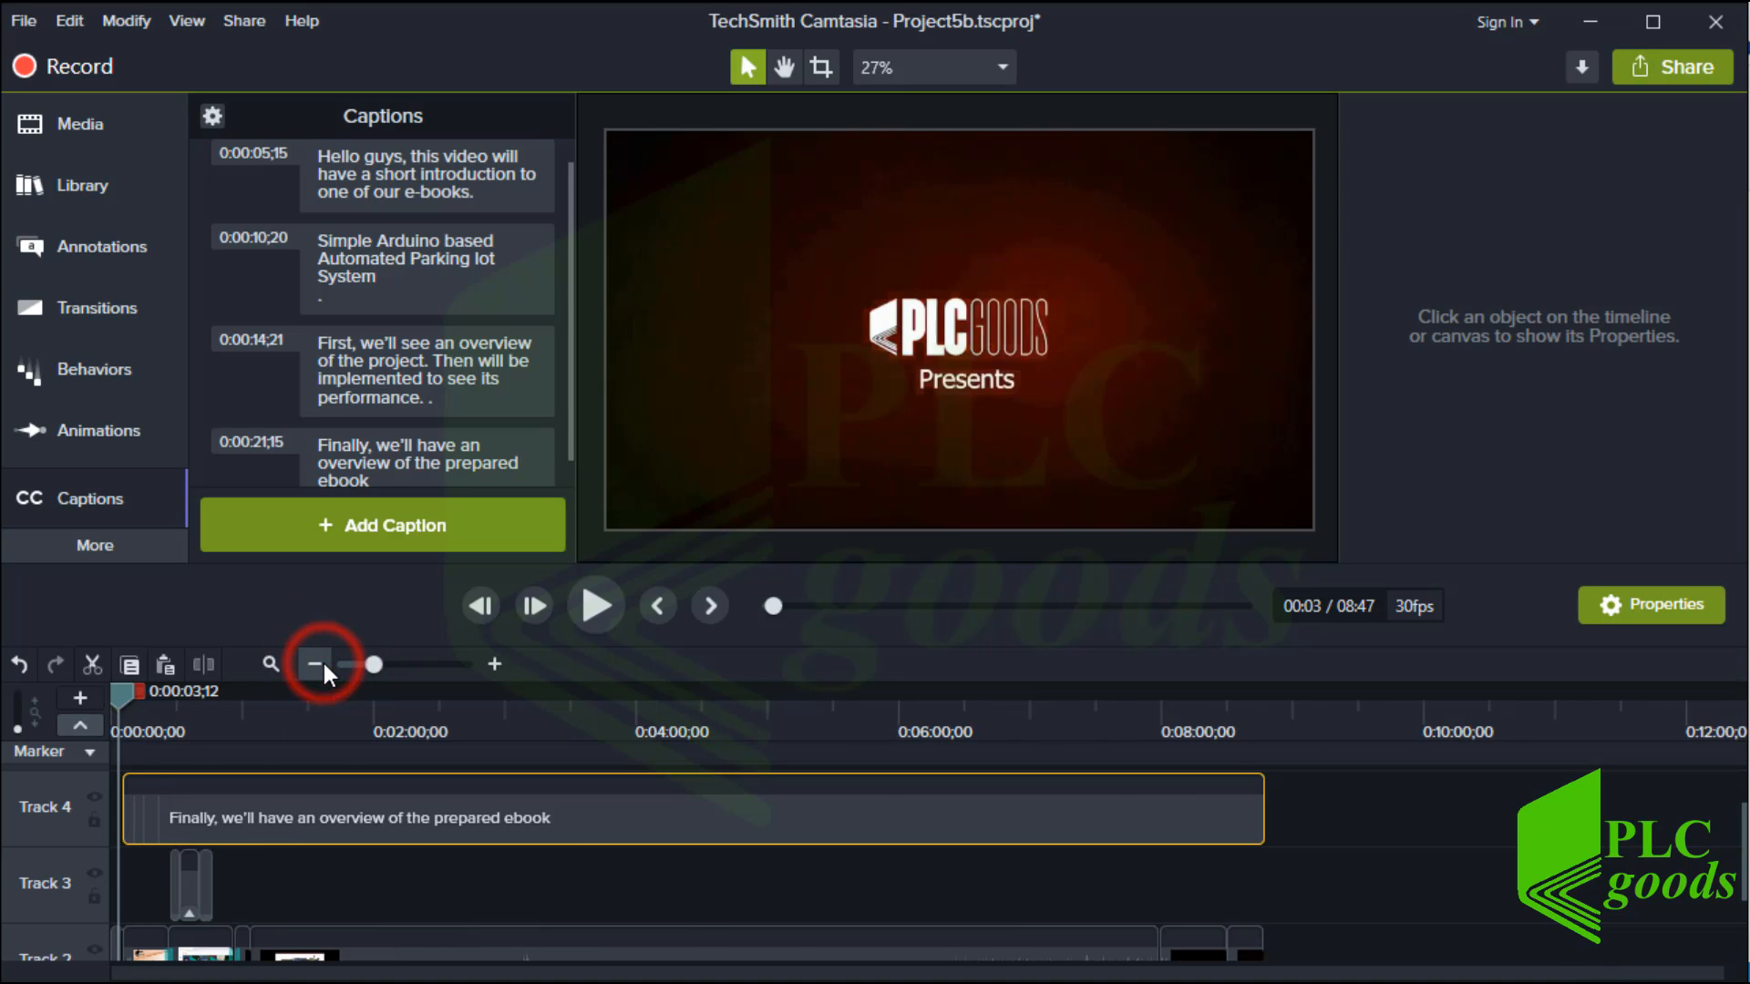
pyautogui.moveTo(1260, 824); pyautogui.dragTo(180, 800)
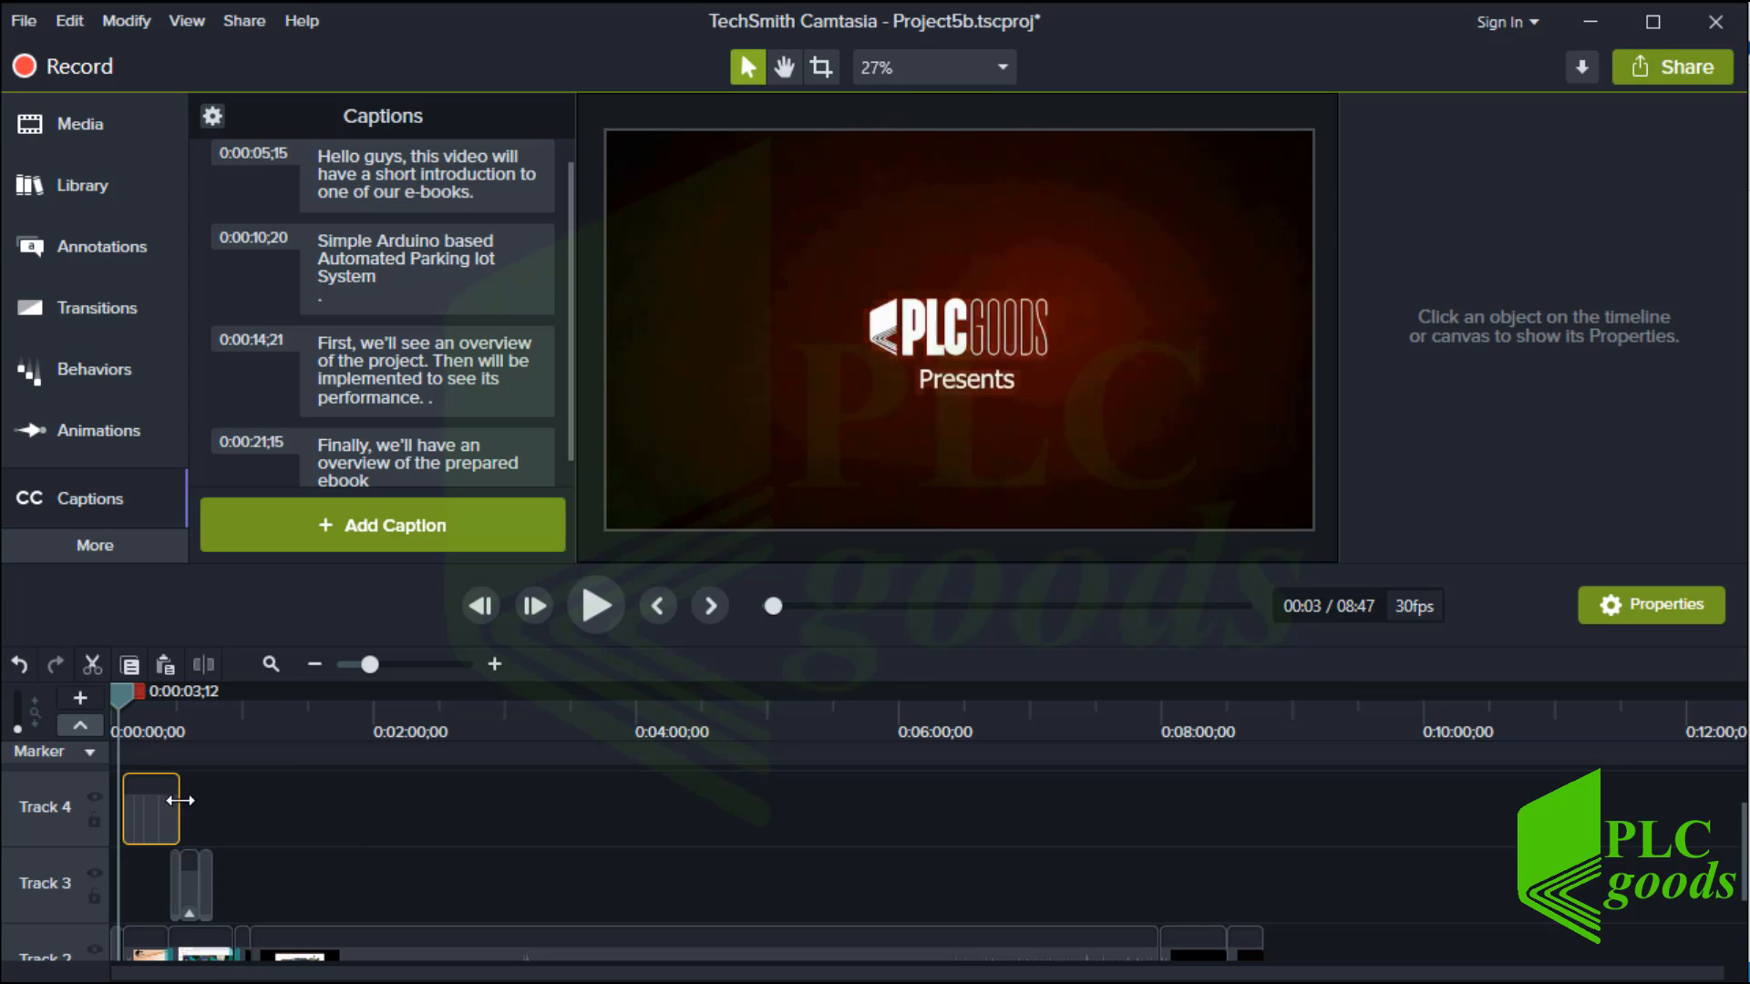
pyautogui.click(495, 665)
pyautogui.click(495, 664)
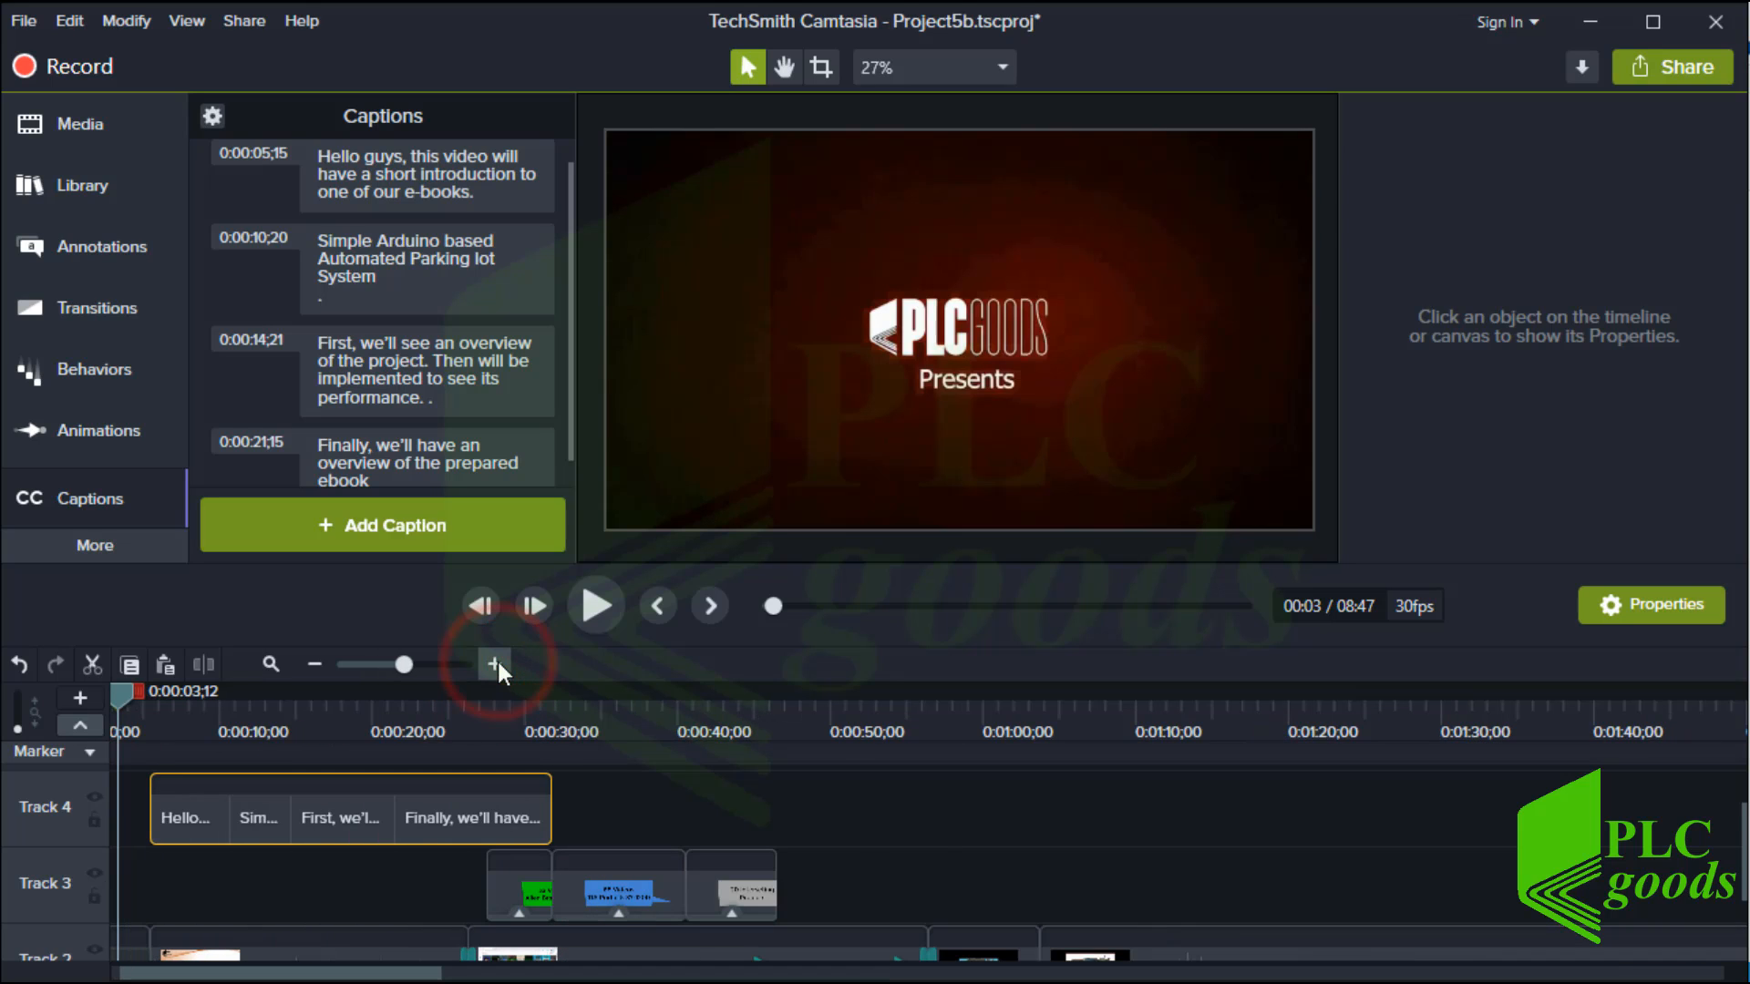
pyautogui.click(496, 664)
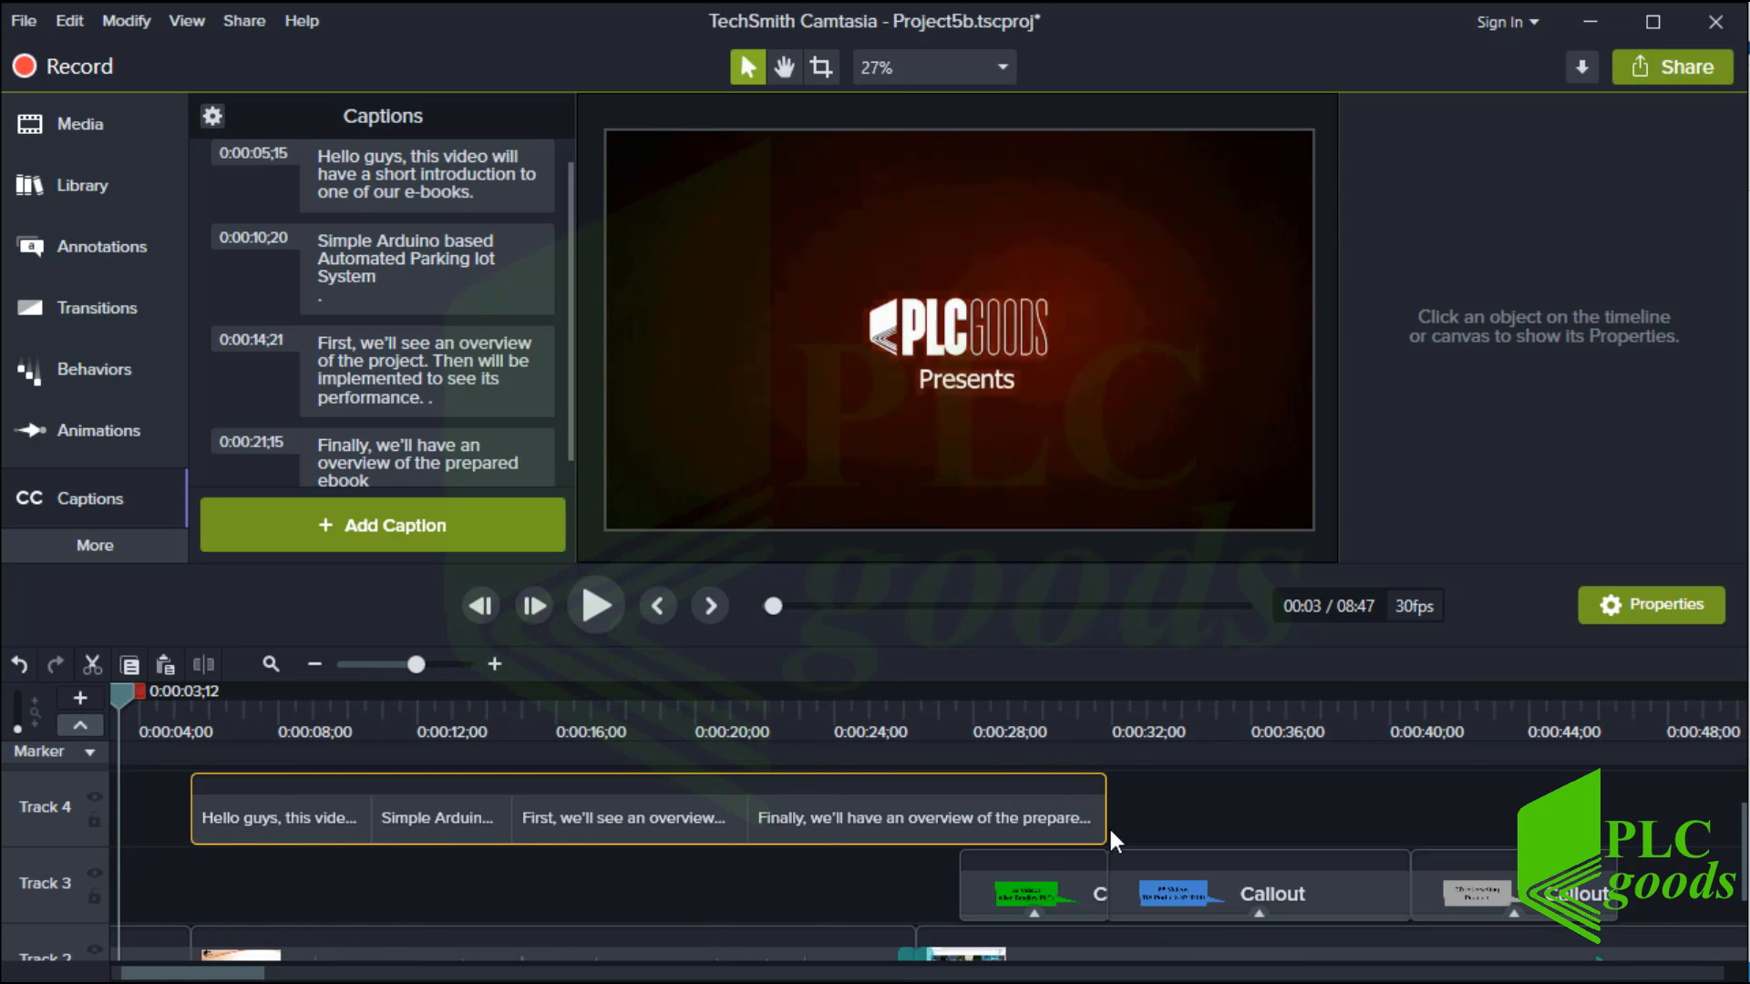
pyautogui.moveTo(1106, 821); pyautogui.dragTo(915, 825)
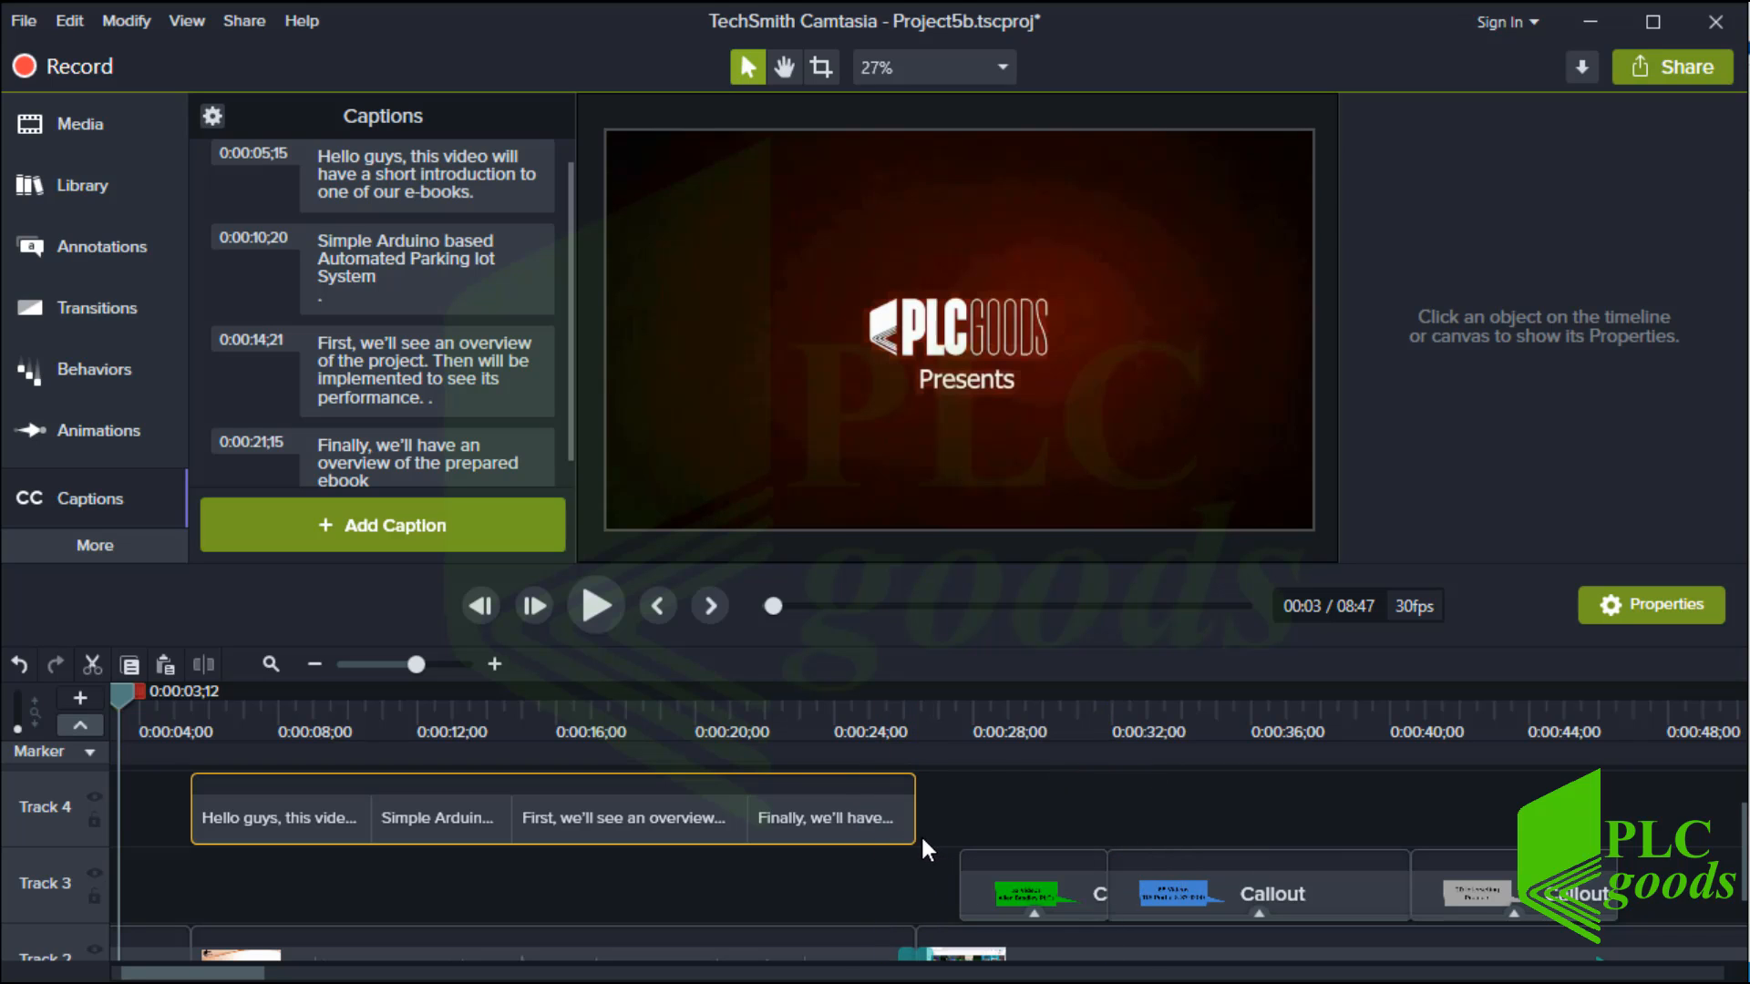
# - Play the video from 0:00:03;12 through the last caption to check the synced captions against the narration
pyautogui.click(594, 600)
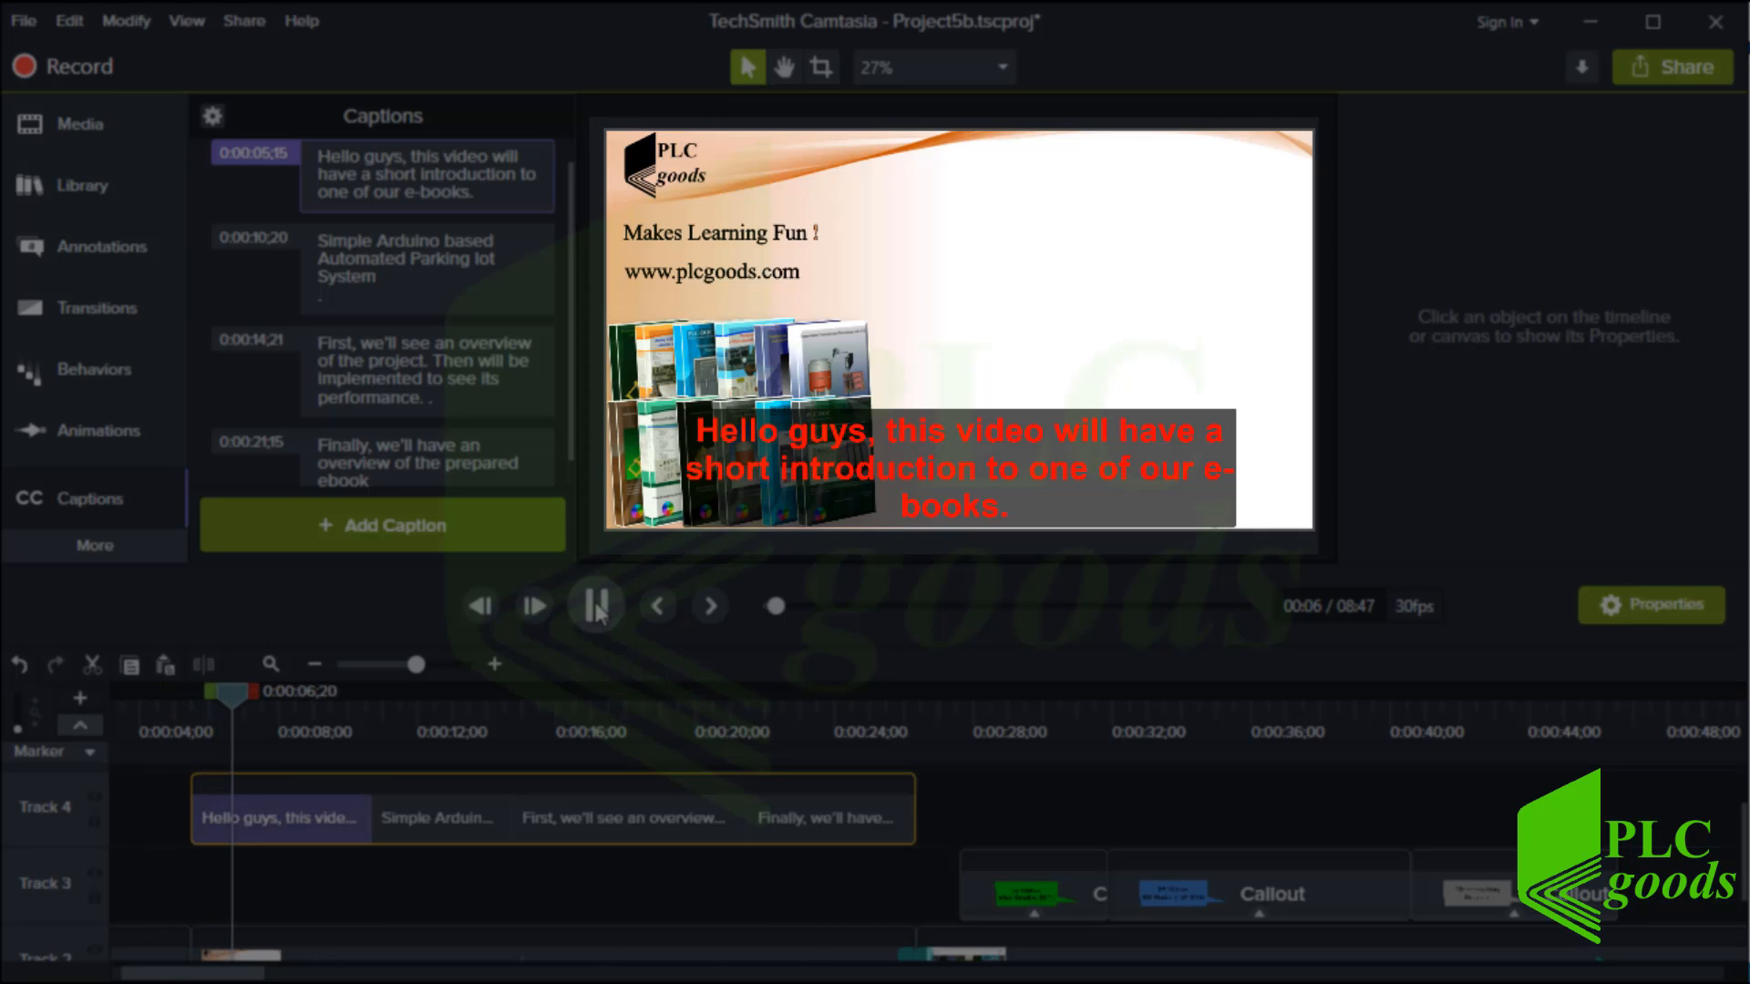
pyautogui.click(596, 606)
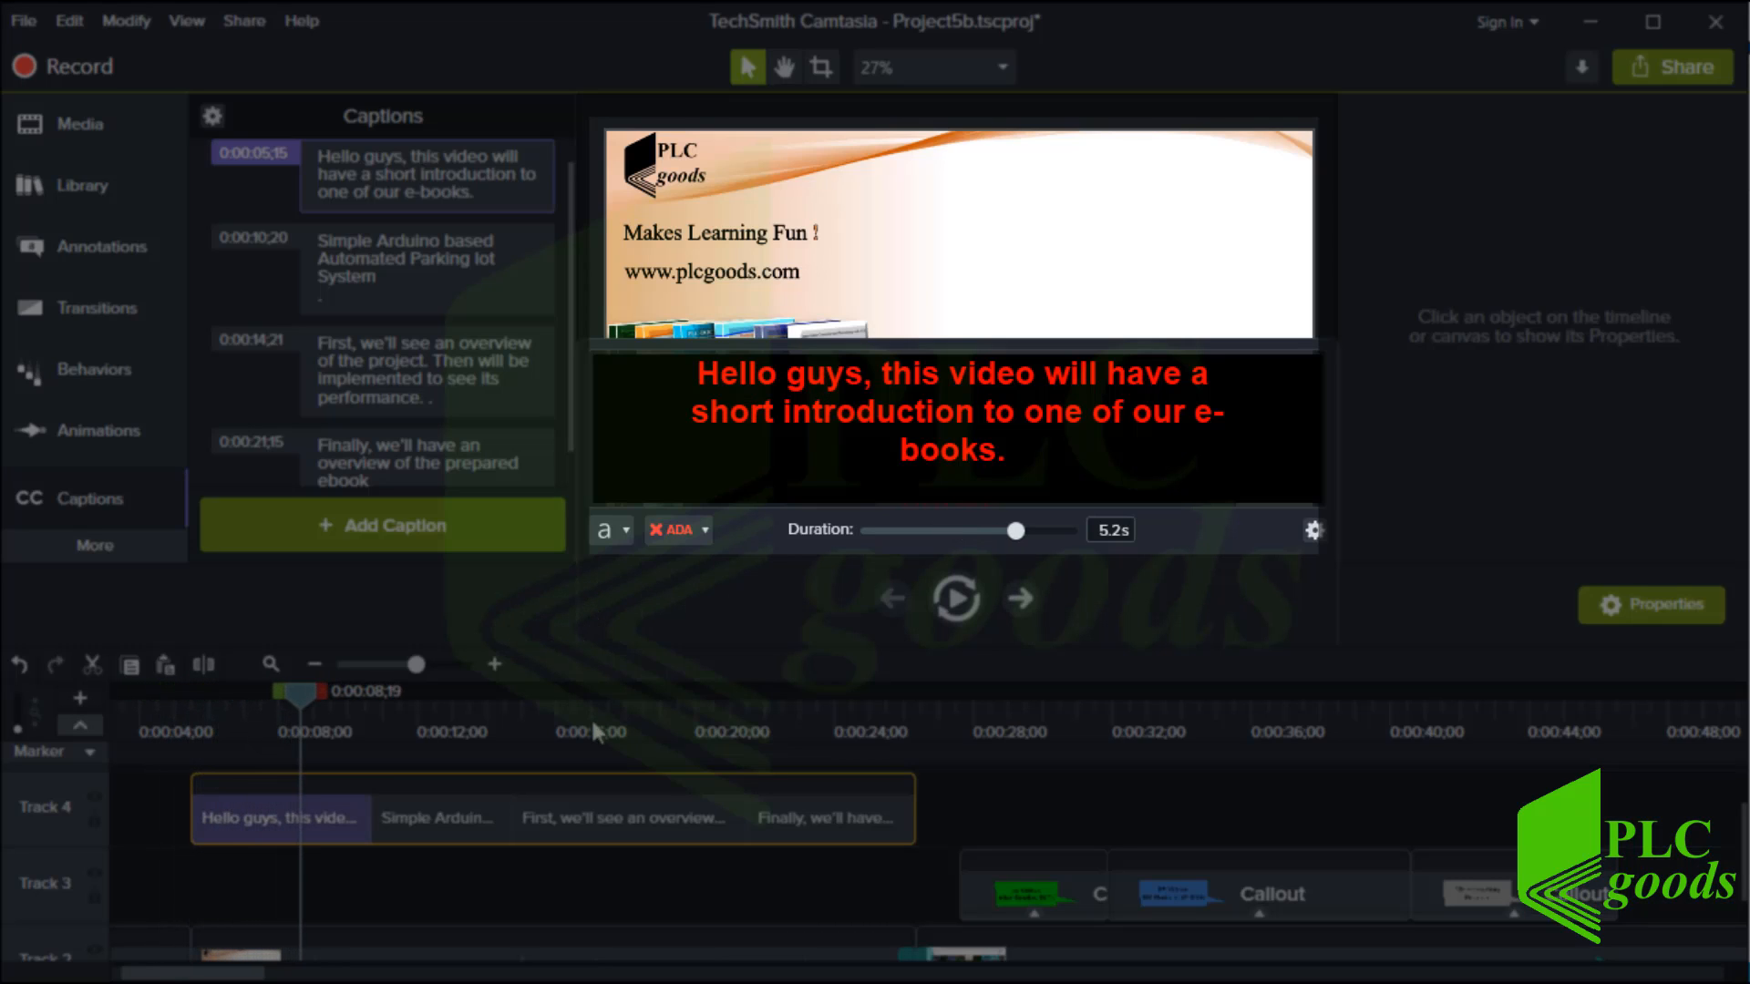
pyautogui.click(568, 867)
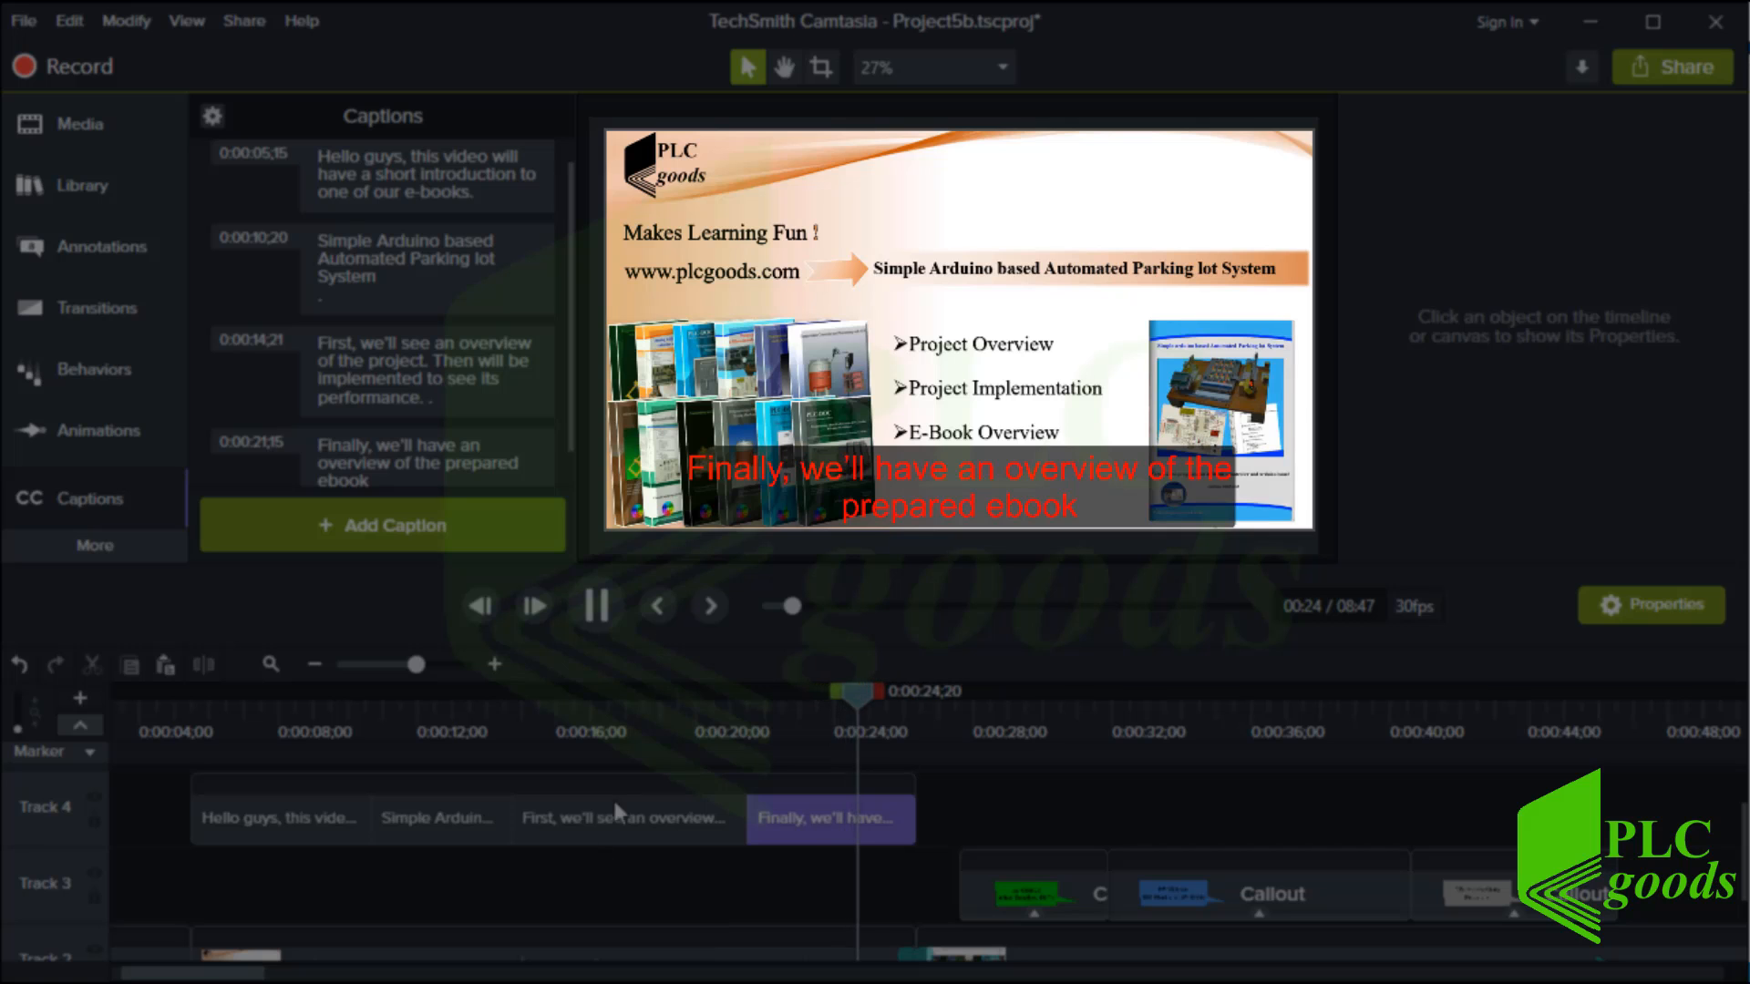
pyautogui.click(594, 606)
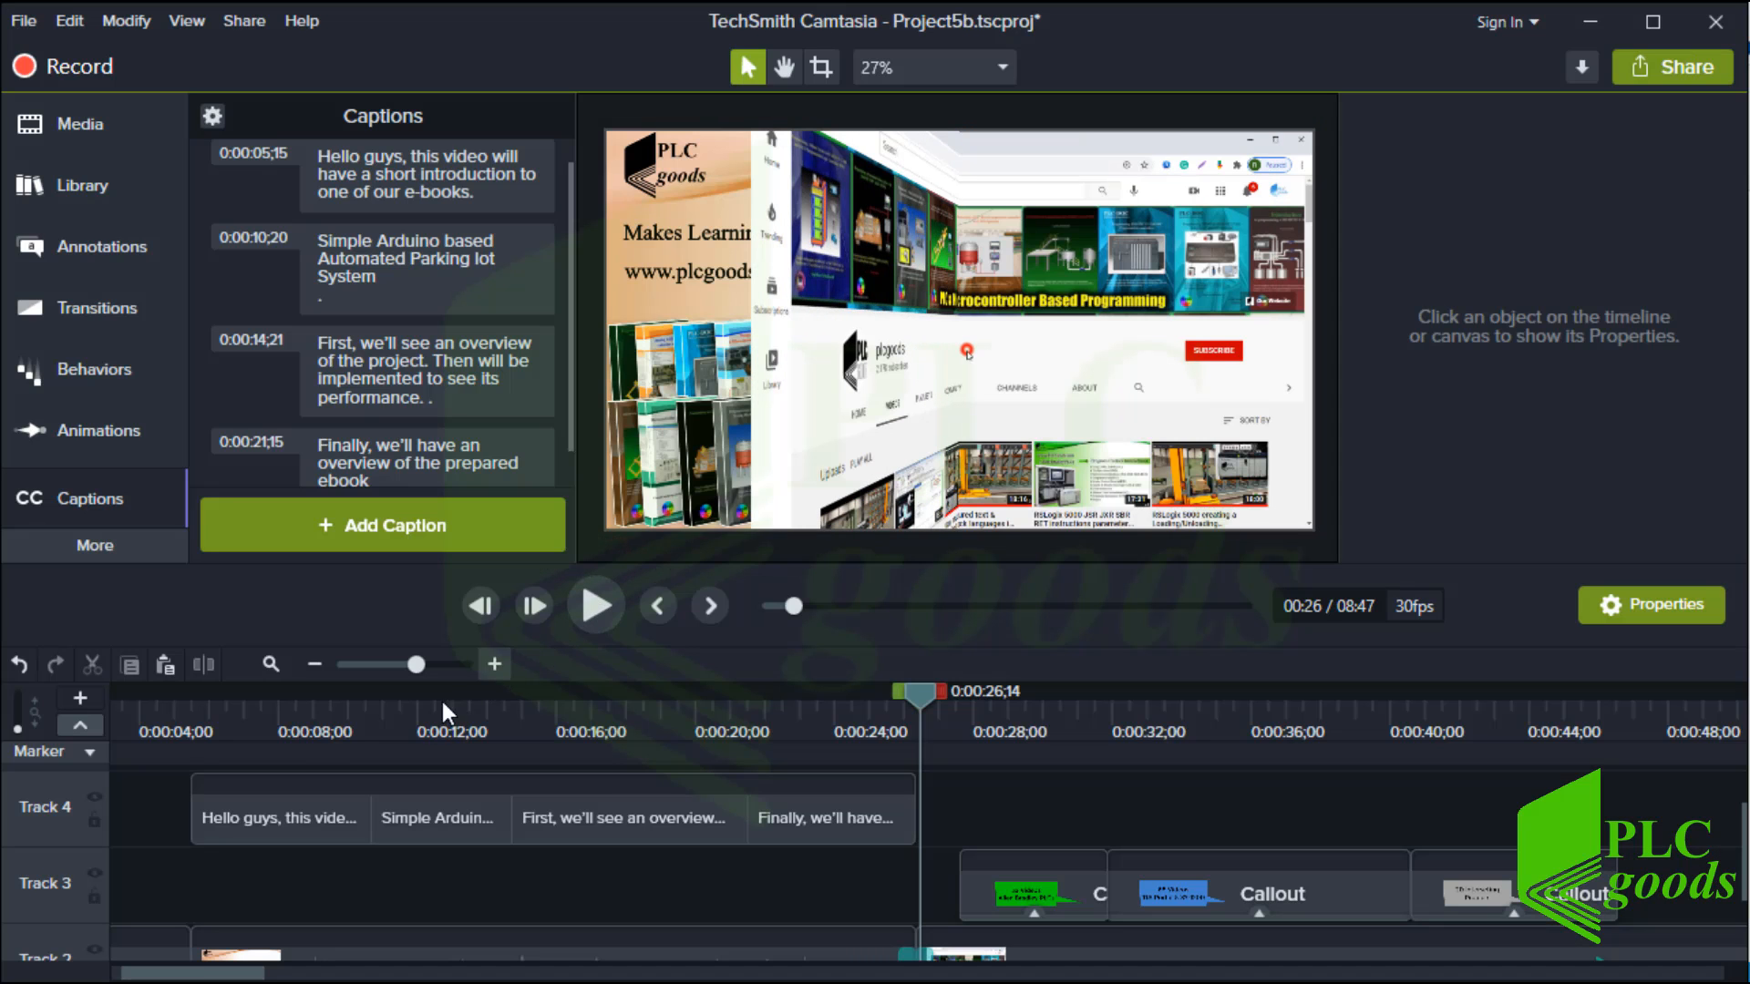
# - Hide the captions on Track 4 and open the list of additional effect tools
pyautogui.click(91, 798)
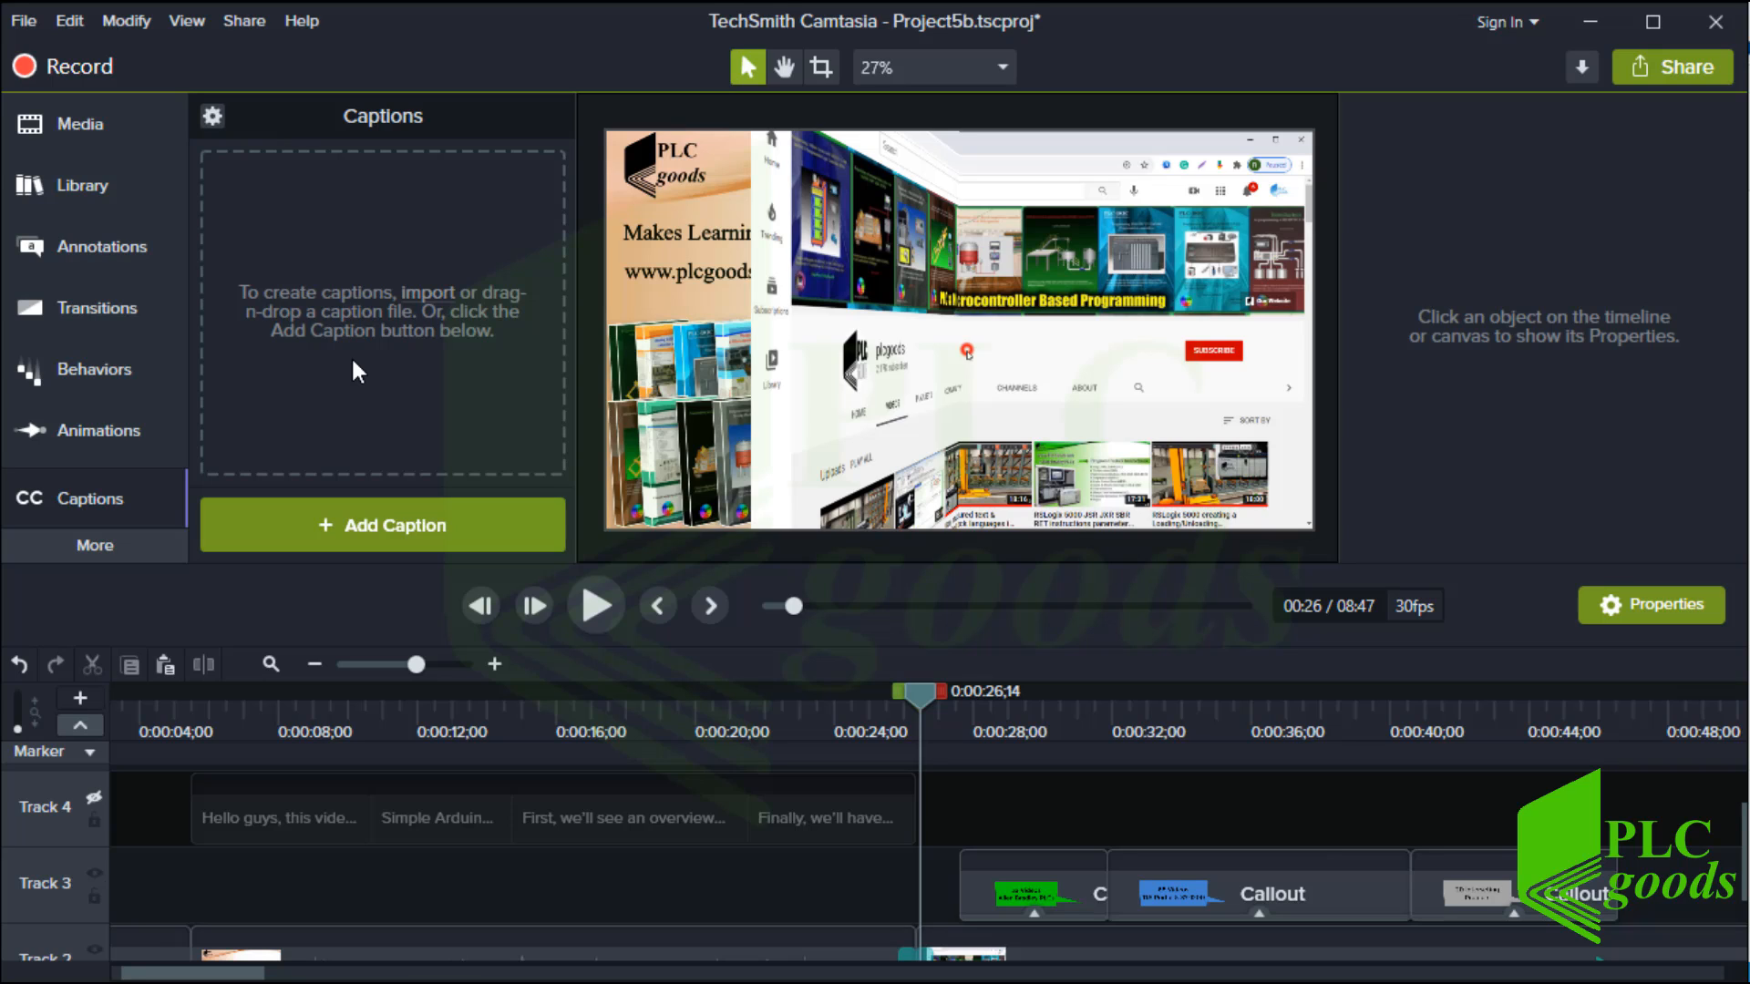
pyautogui.click(107, 550)
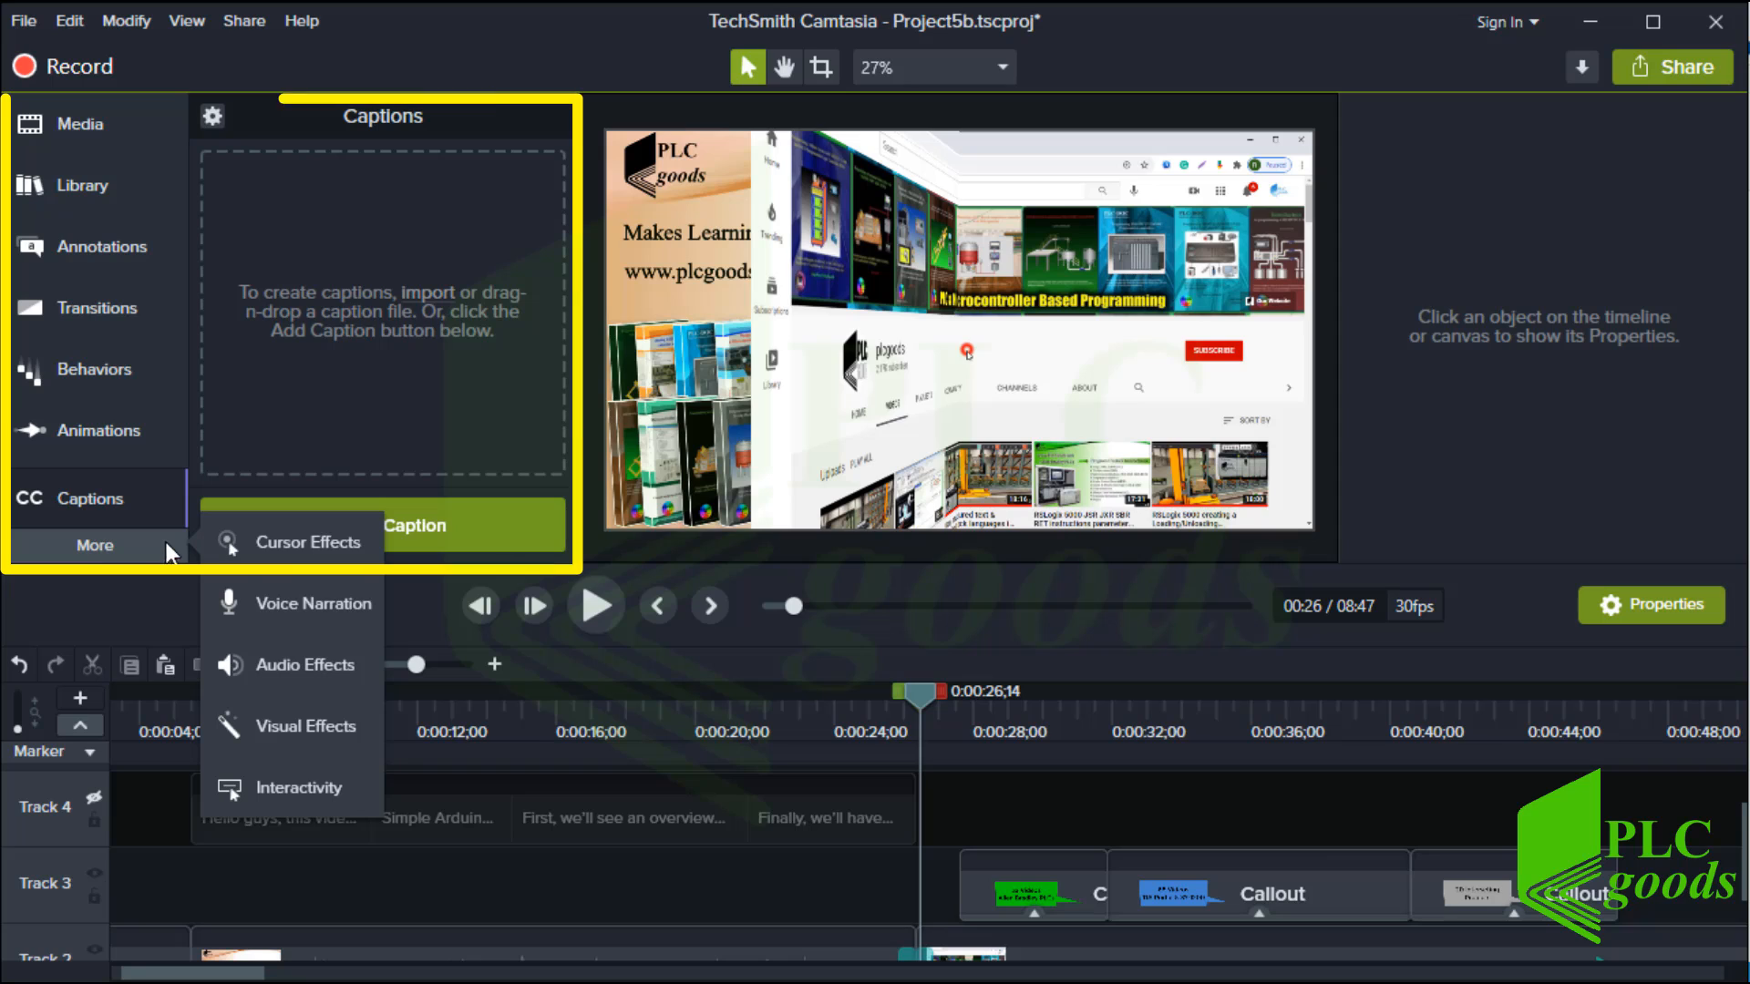